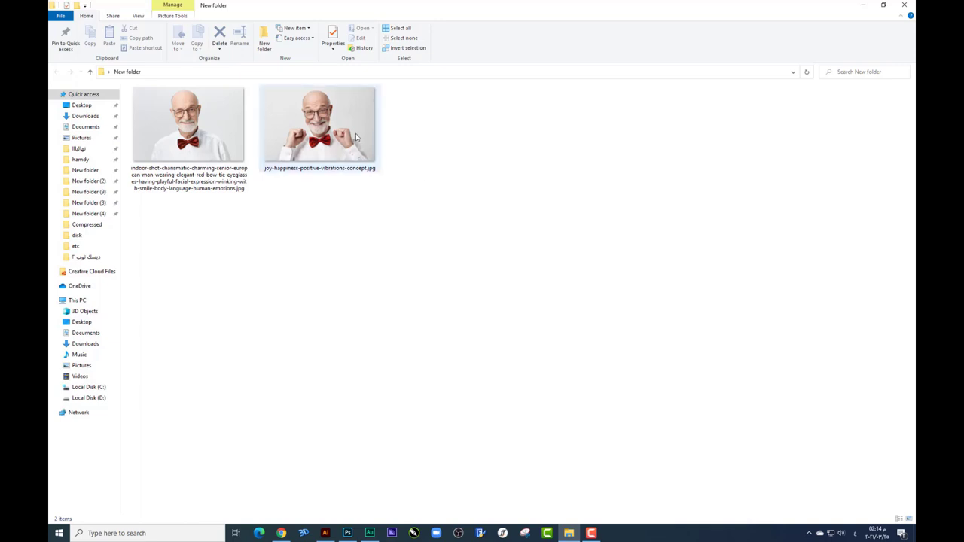
Step: Preview the fists-raised portrait from the File Explorer folder
{"action": "left_click", "coordinate": [320, 147]}
{"action": "left_click", "coordinate": [235, 154]}
{"action": "left_click", "coordinate": [341, 161]}
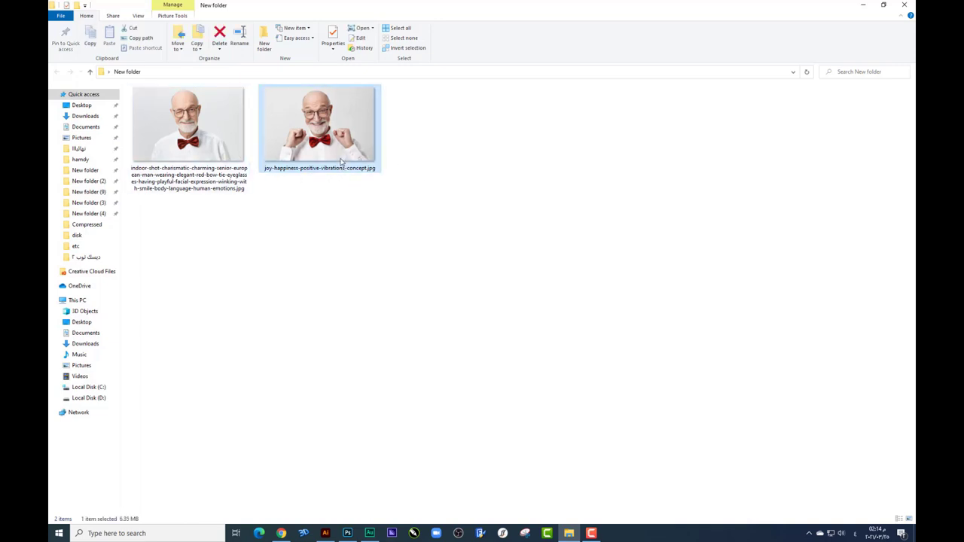
{"action": "double_click", "coordinate": [354, 128]}
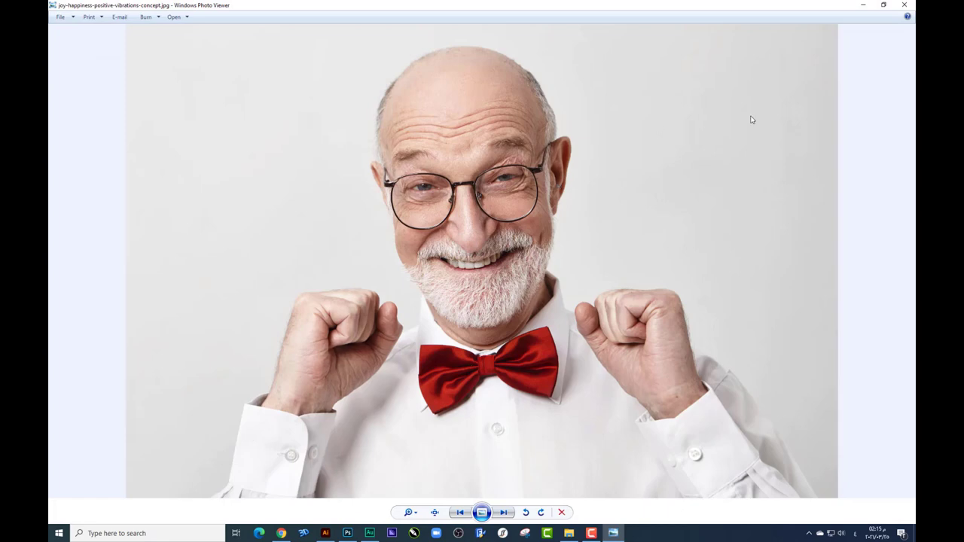
Step: Close the preview and drag the winking-man photo into Photoshop
{"action": "left_click", "coordinate": [903, 4]}
{"action": "left_click_drag", "start_coordinate": [205, 151], "coordinate": [371, 516]}
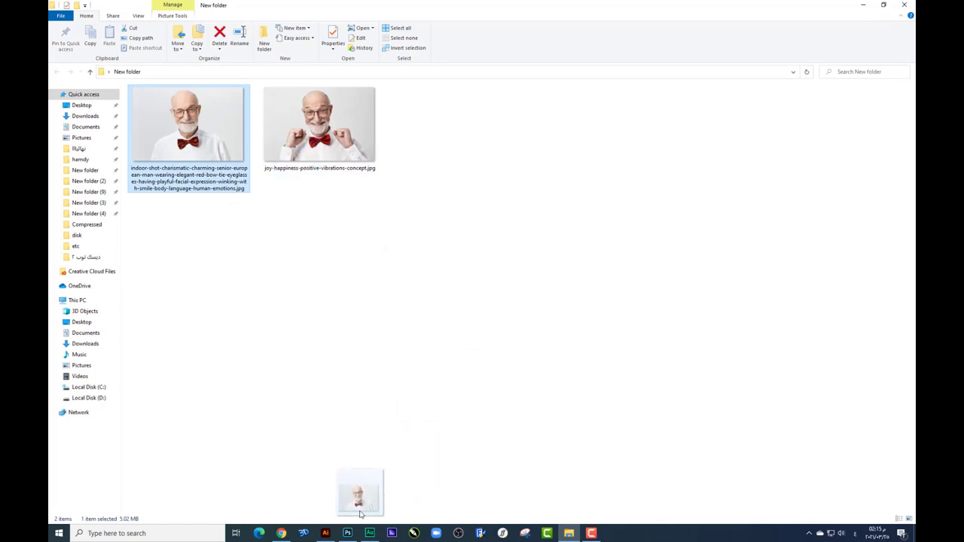
{"action": "left_click_drag", "start_coordinate": [371, 516], "coordinate": [540, 8]}
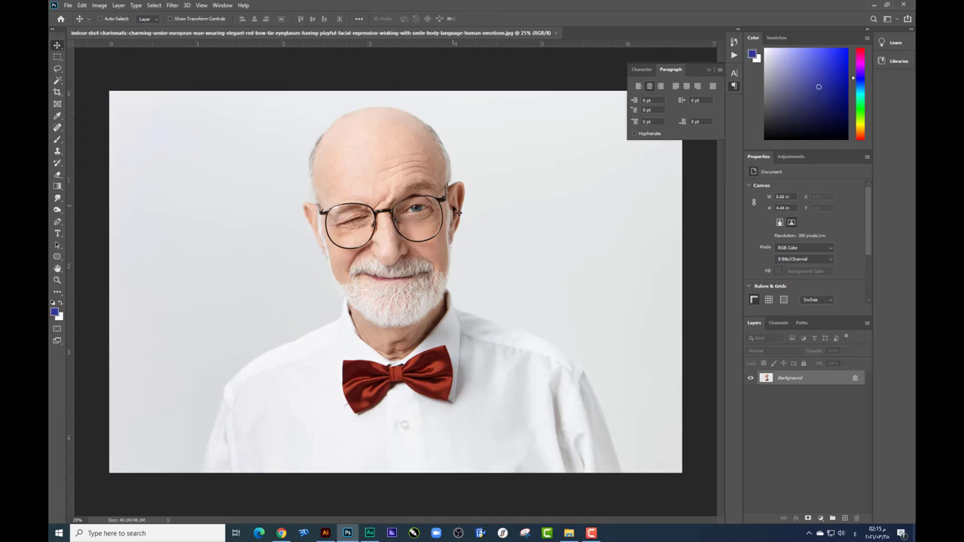
Step: Zoom in and start a Pen path up the man's left shoulder toward the collar
{"action": "scroll", "coordinate": [457, 212], "scroll_direction": "up", "scroll_amount": 1}
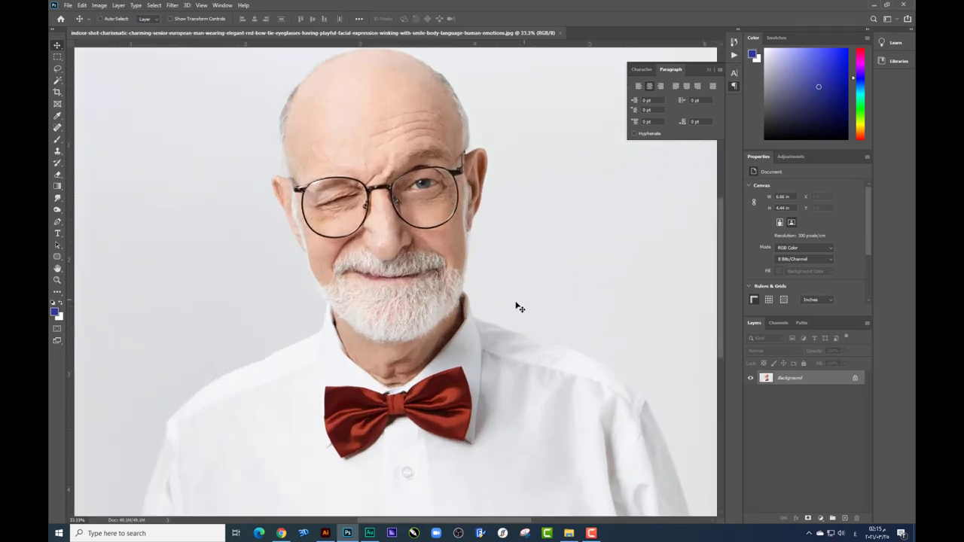
{"action": "left_click_drag", "start_coordinate": [326, 411], "coordinate": [395, 185]}
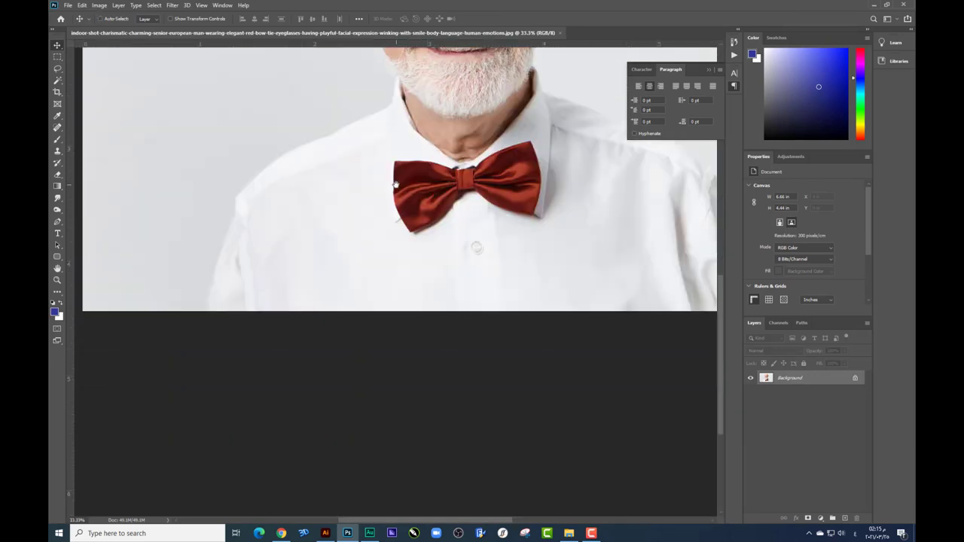
{"action": "scroll", "coordinate": [301, 204], "scroll_direction": "up", "scroll_amount": 1}
{"action": "left_click", "coordinate": [56, 222]}
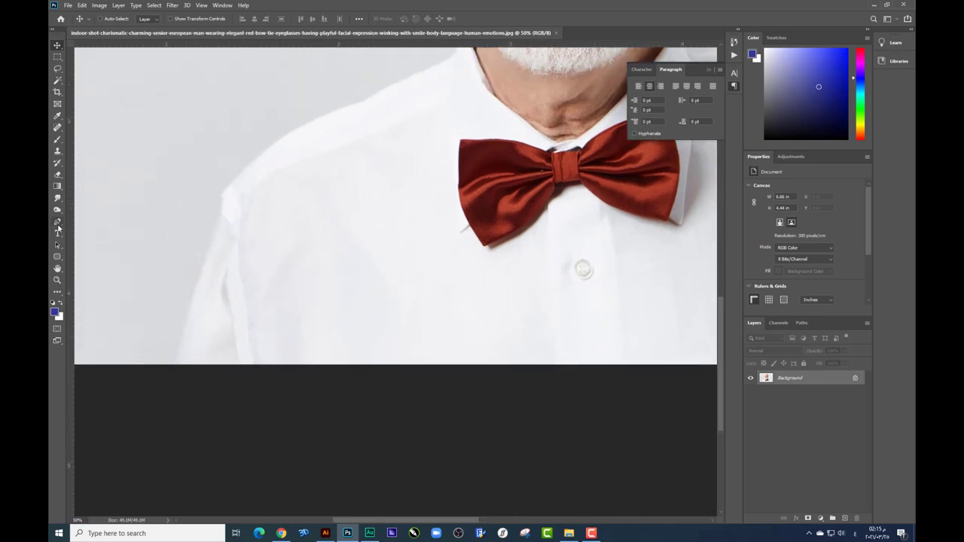
{"action": "left_click", "coordinate": [175, 364]}
{"action": "left_click_drag", "start_coordinate": [197, 285], "coordinate": [206, 265]}
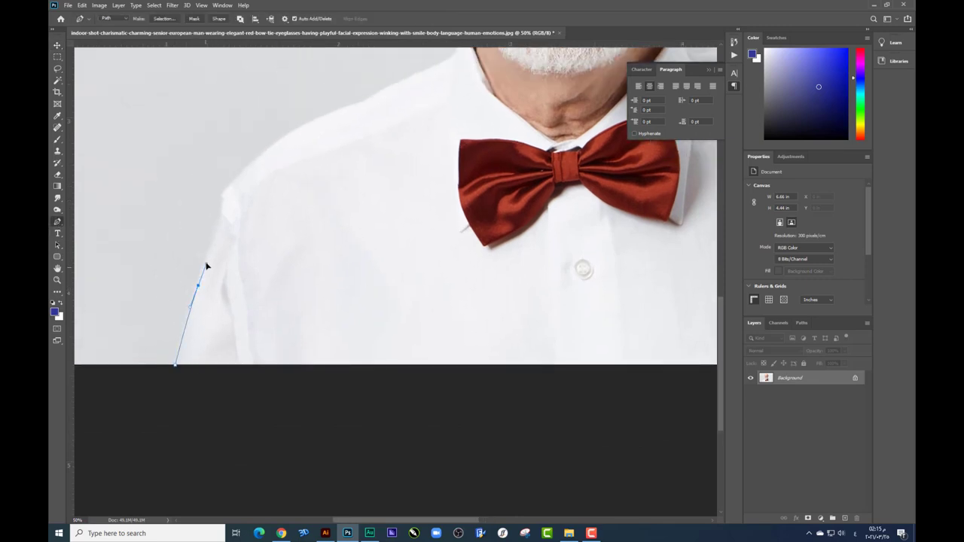
{"action": "left_click_drag", "start_coordinate": [221, 207], "coordinate": [225, 196]}
{"action": "scroll", "coordinate": [265, 203], "scroll_direction": "up", "scroll_amount": 3}
{"action": "scroll", "coordinate": [265, 203], "scroll_direction": "right", "scroll_amount": 2}
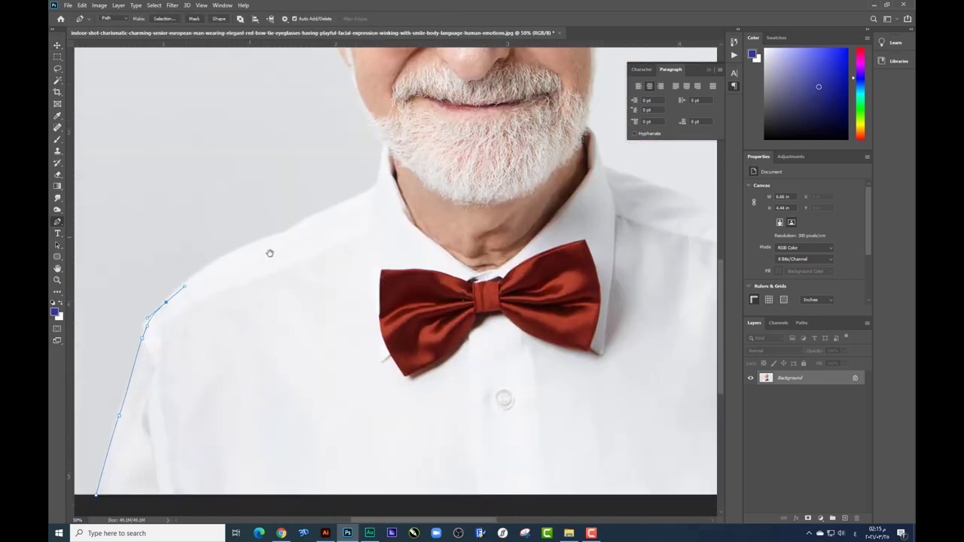
{"action": "left_click_drag", "start_coordinate": [256, 242], "coordinate": [305, 224]}
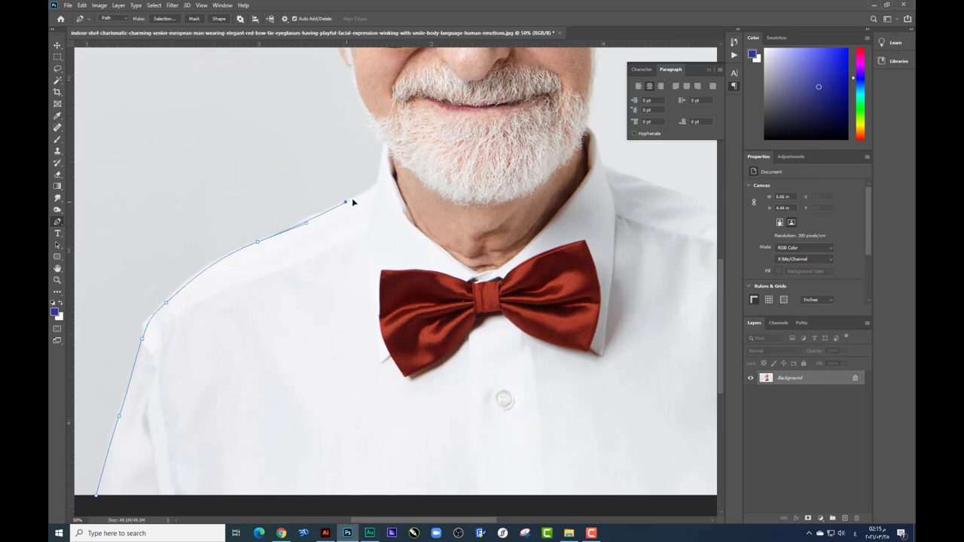
Step: Continue the path up the neck, along the beard edge and around the left ear
{"action": "scroll", "coordinate": [350, 200], "scroll_direction": "up", "scroll_amount": 3}
{"action": "scroll", "coordinate": [329, 269], "scroll_direction": "up", "scroll_amount": 2}
{"action": "scroll", "coordinate": [329, 269], "scroll_direction": "up", "scroll_amount": 1}
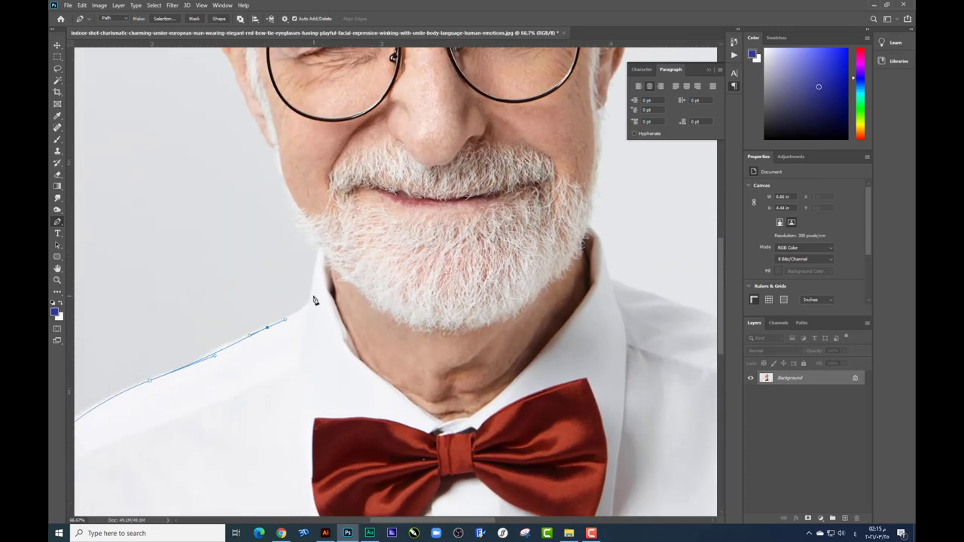
{"action": "left_click_drag", "start_coordinate": [310, 296], "coordinate": [317, 279]}
{"action": "scroll", "coordinate": [265, 287], "scroll_direction": "up", "scroll_amount": 3}
{"action": "scroll", "coordinate": [265, 287], "scroll_direction": "right", "scroll_amount": 1}
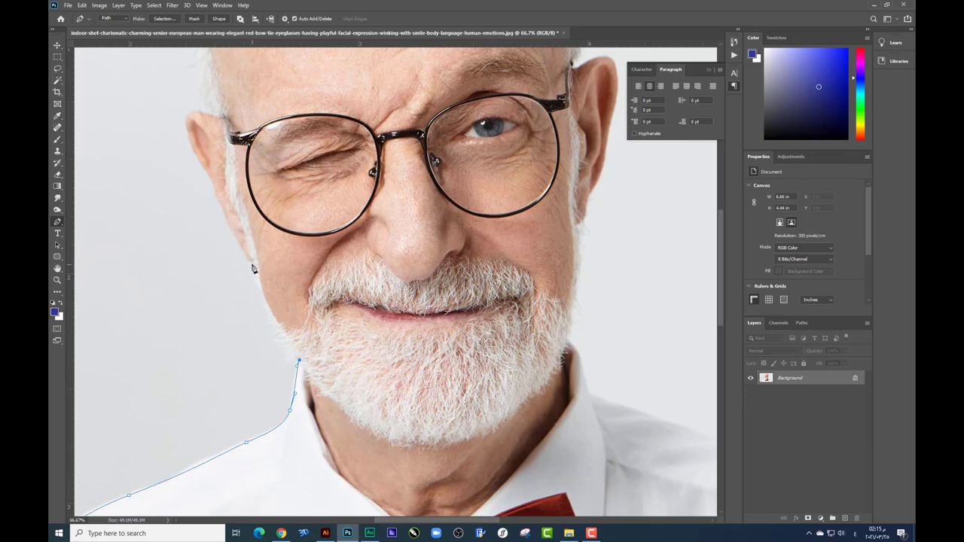
{"action": "mouse_move", "coordinate": [252, 263]}
{"action": "left_mouse_down"}
{"action": "mouse_move", "coordinate": [242, 194]}
{"action": "mouse_move", "coordinate": [211, 175]}
{"action": "left_mouse_up"}
{"action": "mouse_move", "coordinate": [191, 142]}
{"action": "left_mouse_down"}
{"action": "mouse_move", "coordinate": [187, 131]}
{"action": "mouse_move", "coordinate": [229, 131]}
{"action": "left_mouse_up"}
{"action": "left_click", "coordinate": [187, 113]}
Step: Carry the path from the ear up the side of the head to near the top
{"action": "scroll", "coordinate": [241, 226], "scroll_direction": "up", "scroll_amount": 5}
{"action": "left_click_drag", "start_coordinate": [220, 277], "coordinate": [219, 259]}
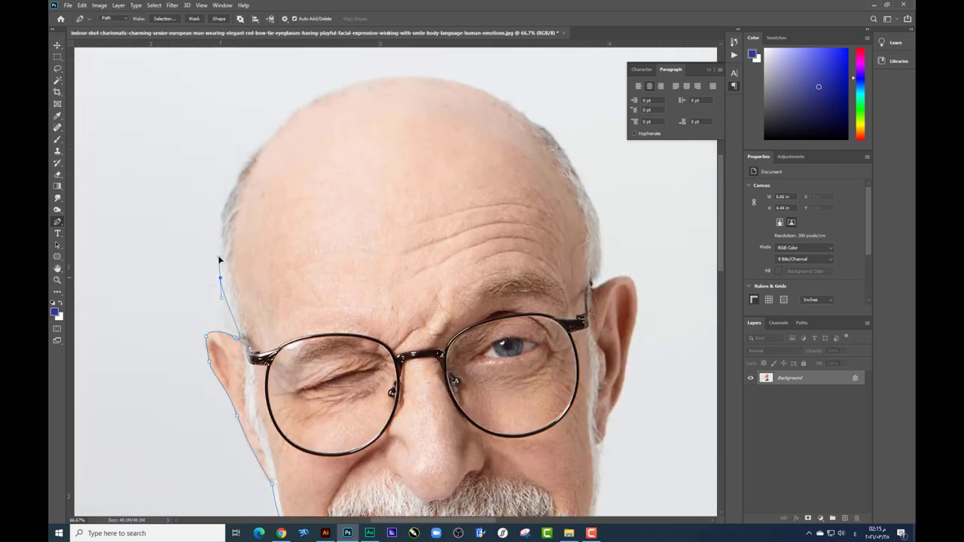
{"action": "left_click", "coordinate": [219, 278], "text": "alt"}
{"action": "left_click_drag", "start_coordinate": [222, 269], "coordinate": [219, 238]}
{"action": "scroll", "coordinate": [229, 262], "scroll_direction": "up", "scroll_amount": 3}
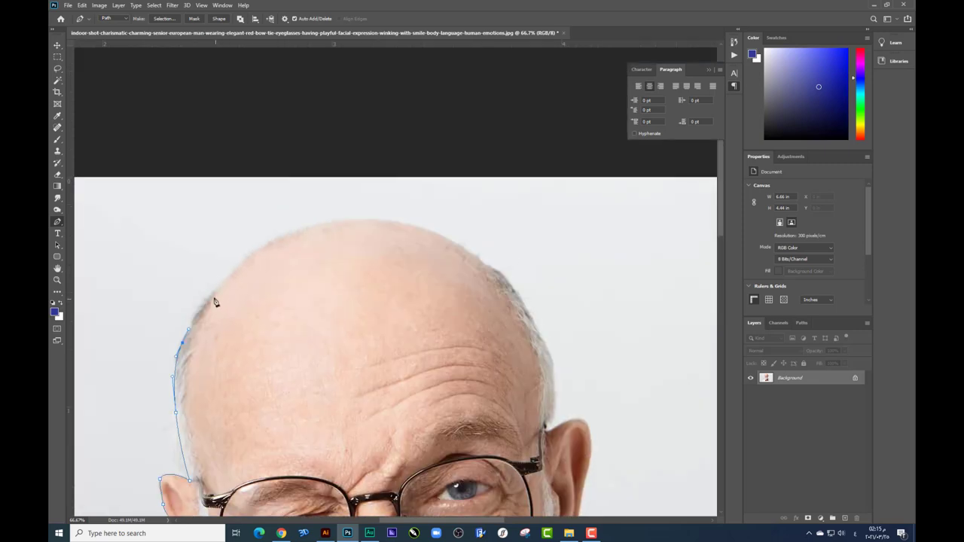
{"action": "left_click", "coordinate": [215, 292]}
{"action": "left_click_drag", "start_coordinate": [218, 290], "coordinate": [233, 269]}
{"action": "left_click_drag", "start_coordinate": [295, 232], "coordinate": [328, 219]}
Step: Trace over the bald crown and down the right side toward the right ear
{"action": "scroll", "coordinate": [301, 241], "scroll_direction": "right", "scroll_amount": 3}
{"action": "scroll", "coordinate": [301, 249], "scroll_direction": "up", "scroll_amount": 1}
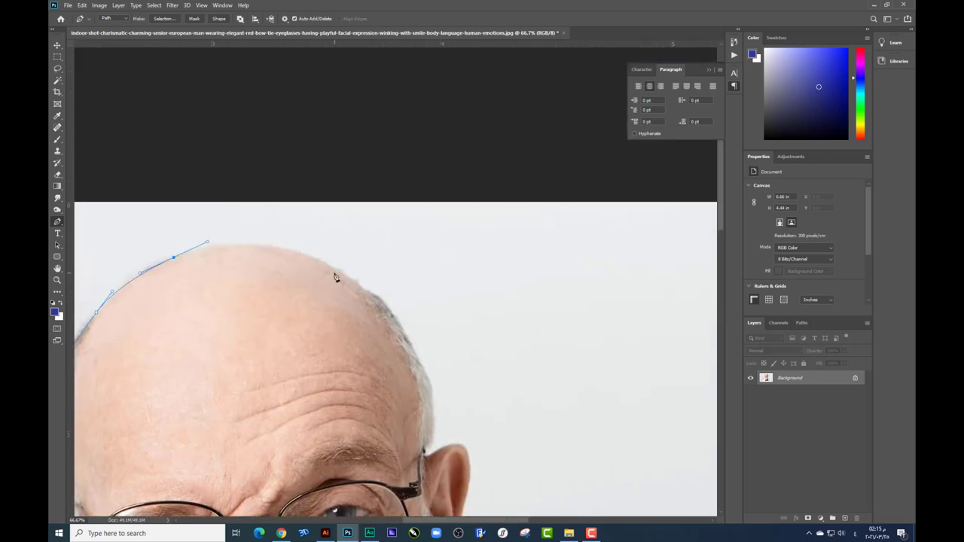
{"action": "left_click", "coordinate": [340, 273]}
{"action": "left_click_drag", "start_coordinate": [341, 274], "coordinate": [398, 303]}
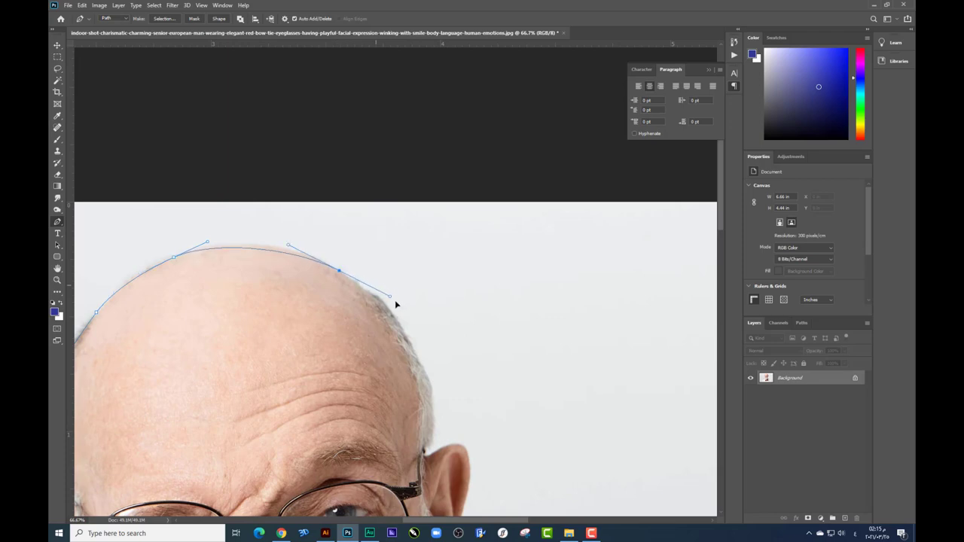
{"action": "left_click", "coordinate": [340, 272], "text": "alt"}
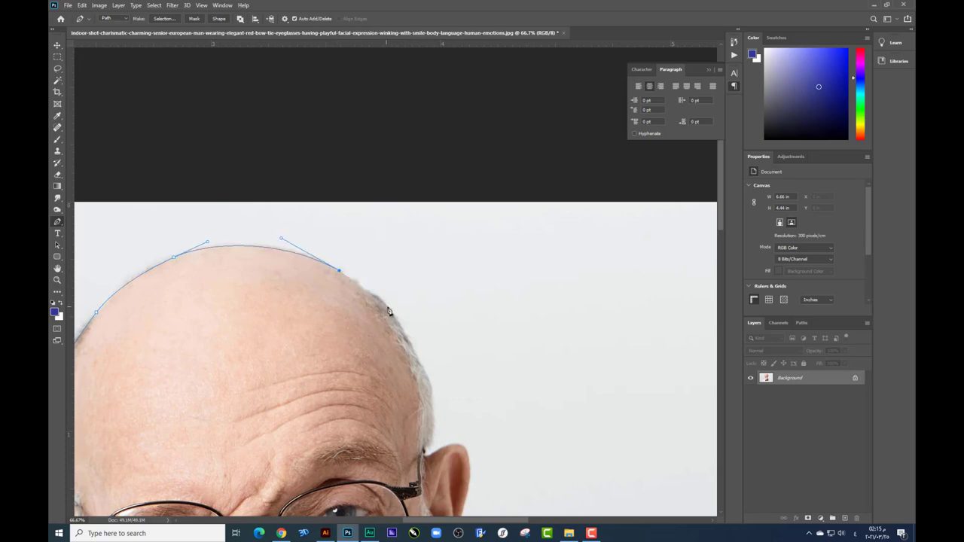
{"action": "left_click_drag", "start_coordinate": [387, 307], "coordinate": [420, 376]}
{"action": "scroll", "coordinate": [397, 331], "scroll_direction": "down", "scroll_amount": 1}
{"action": "left_click", "coordinate": [414, 411]}
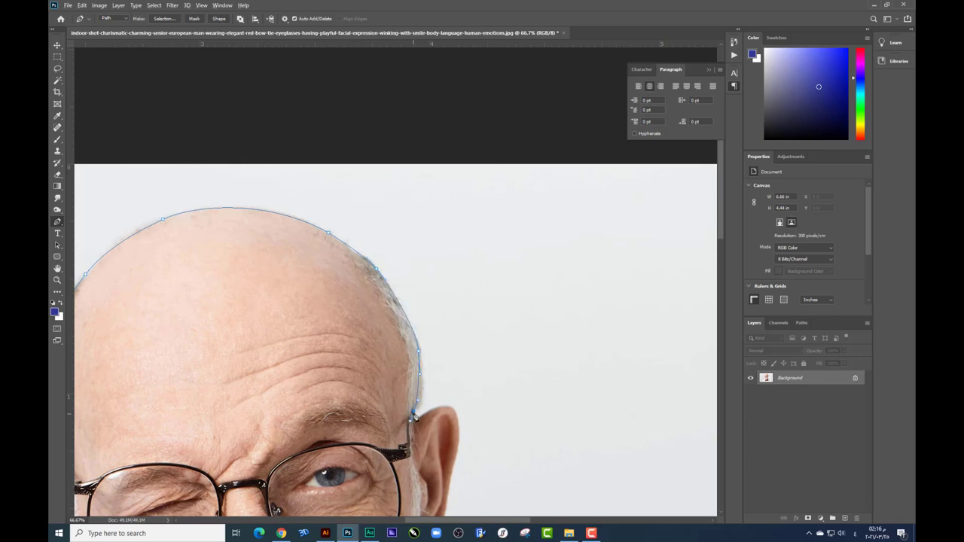
Step: Add path points down from the right ear along the beard to the collar
{"action": "scroll", "coordinate": [416, 422], "scroll_direction": "down", "scroll_amount": 1}
{"action": "scroll", "coordinate": [406, 377], "scroll_direction": "down", "scroll_amount": 1}
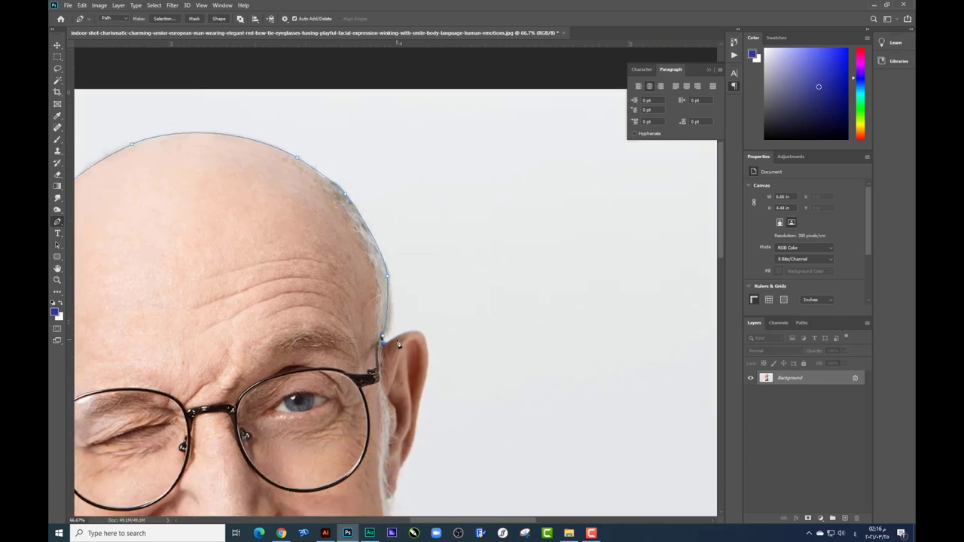
{"action": "left_click", "coordinate": [425, 338]}
{"action": "scroll", "coordinate": [421, 336], "scroll_direction": "down", "scroll_amount": 1}
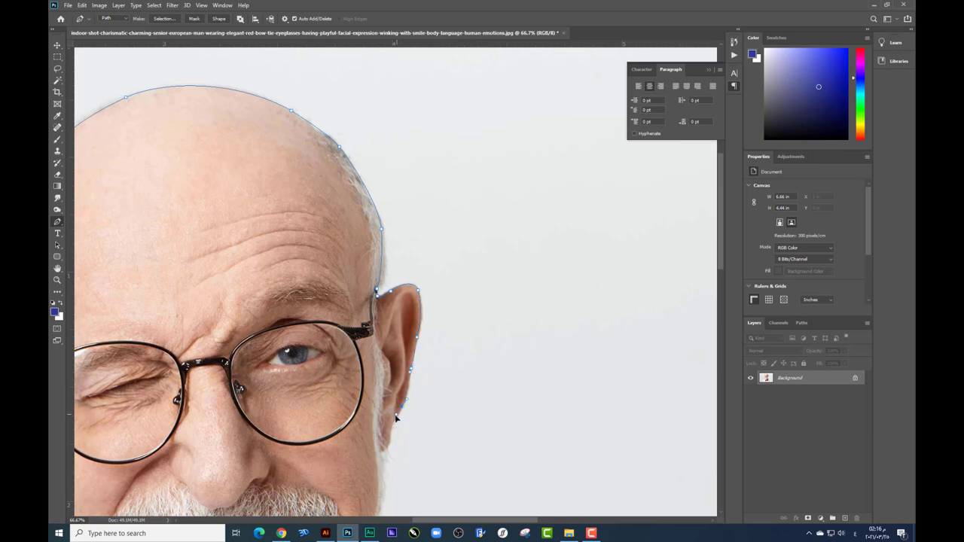
{"action": "left_click", "coordinate": [383, 451]}
{"action": "scroll", "coordinate": [376, 429], "scroll_direction": "down", "scroll_amount": 3}
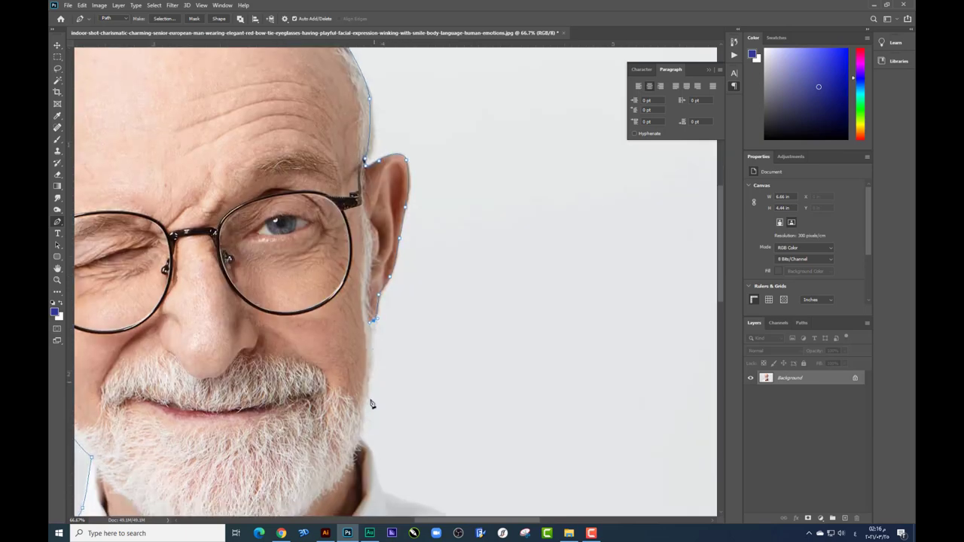
{"action": "left_click", "coordinate": [362, 408]}
{"action": "scroll", "coordinate": [372, 405], "scroll_direction": "down", "scroll_amount": 2}
{"action": "left_click", "coordinate": [370, 405]}
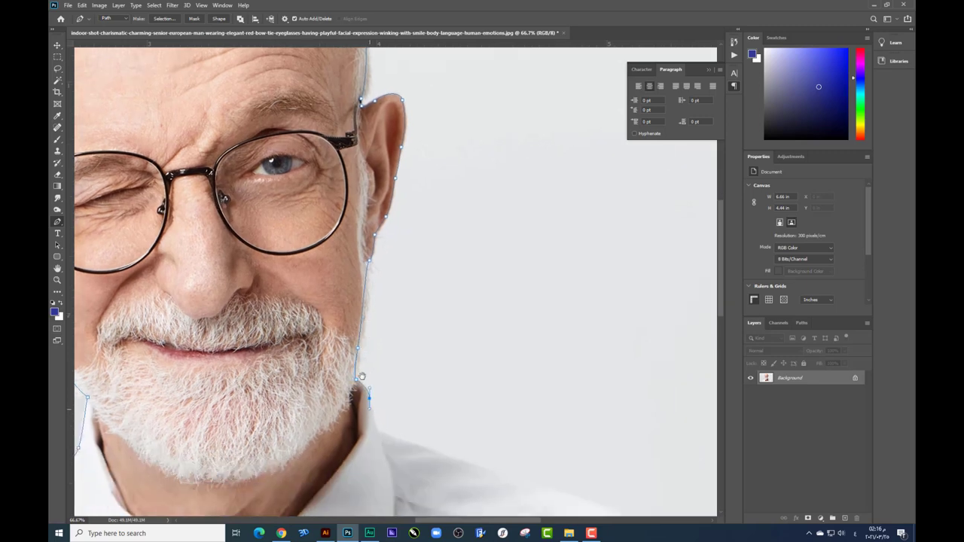
{"action": "scroll", "coordinate": [363, 376], "scroll_direction": "down", "scroll_amount": 2}
{"action": "left_click", "coordinate": [366, 370]}
{"action": "scroll", "coordinate": [422, 332], "scroll_direction": "down", "scroll_amount": 5}
Step: Trace the right shoulder down to the image bottom, redoing one misplaced point
{"action": "mouse_move", "coordinate": [400, 268]}
{"action": "left_mouse_down"}
{"action": "mouse_move", "coordinate": [423, 280]}
{"action": "mouse_move", "coordinate": [455, 275]}
{"action": "left_mouse_up"}
{"action": "scroll", "coordinate": [376, 228], "scroll_direction": "down", "scroll_amount": 2}
{"action": "scroll", "coordinate": [420, 258], "scroll_direction": "right", "scroll_amount": 3}
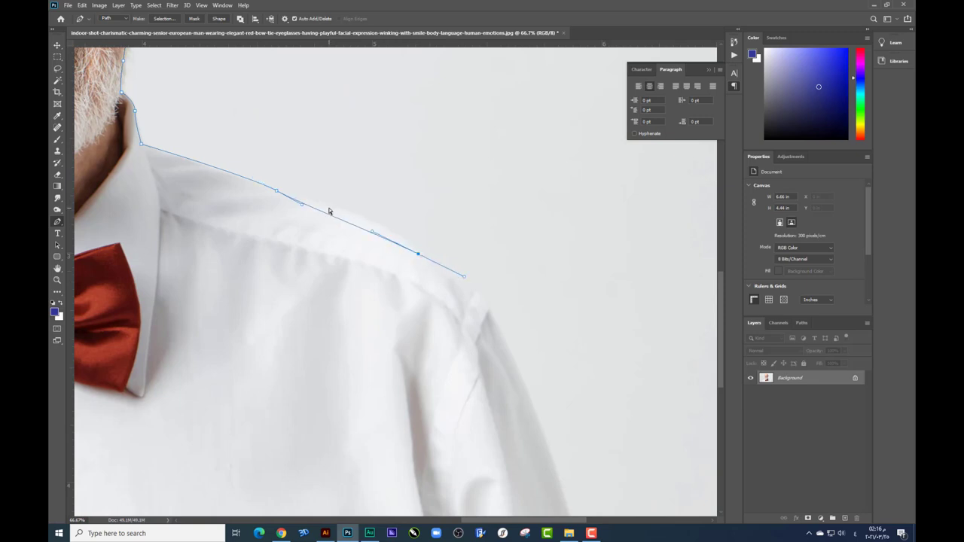
{"action": "key", "text": "ctrl+z"}
{"action": "mouse_move", "coordinate": [371, 222]}
{"action": "left_mouse_down"}
{"action": "mouse_move", "coordinate": [410, 240]}
{"action": "mouse_move", "coordinate": [405, 247]}
{"action": "left_mouse_up"}
{"action": "scroll", "coordinate": [377, 226], "scroll_direction": "down", "scroll_amount": 2}
{"action": "scroll", "coordinate": [364, 217], "scroll_direction": "right", "scroll_amount": 2}
{"action": "scroll", "coordinate": [381, 168], "scroll_direction": "down", "scroll_amount": 3}
{"action": "scroll", "coordinate": [381, 168], "scroll_direction": "right", "scroll_amount": 2}
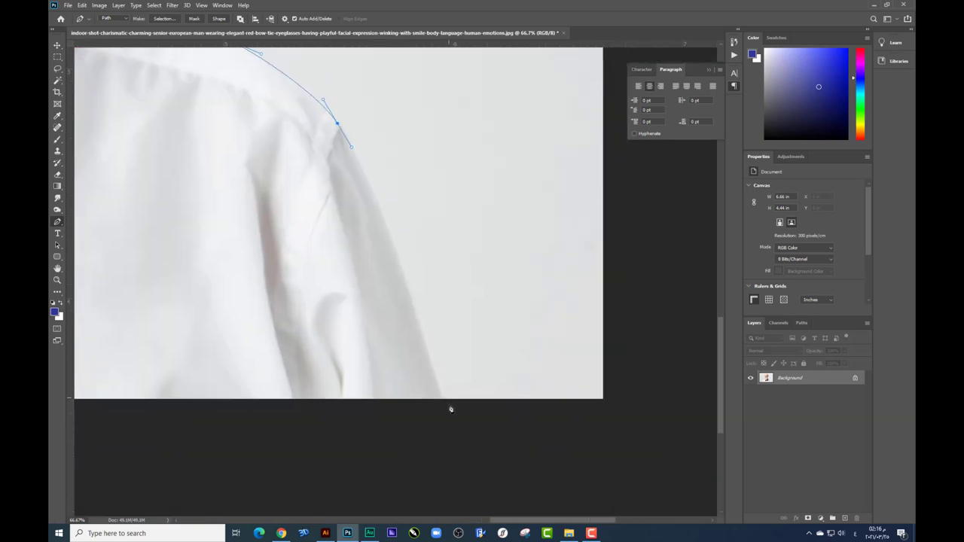
{"action": "mouse_move", "coordinate": [447, 400]}
{"action": "left_mouse_down"}
{"action": "mouse_move", "coordinate": [470, 443]}
{"action": "mouse_move", "coordinate": [466, 479]}
{"action": "left_mouse_up"}
{"action": "scroll", "coordinate": [463, 437], "scroll_direction": "down", "scroll_amount": 2}
{"action": "scroll", "coordinate": [463, 437], "scroll_direction": "right", "scroll_amount": 2}
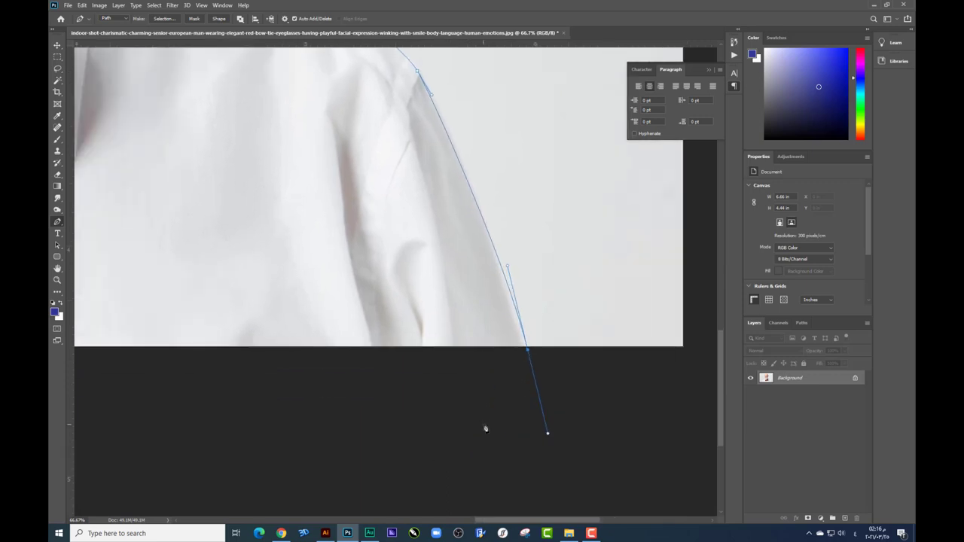
Step: Load the finished outline path as a selection of the man
{"action": "key", "text": "Escape"}
{"action": "scroll", "coordinate": [361, 297], "scroll_direction": "down", "scroll_amount": 1}
{"action": "scroll", "coordinate": [361, 296], "scroll_direction": "left", "scroll_amount": 3}
Step: Copy the selected man onto a new Layer 1 and zoom out with the Move tool
{"action": "scroll", "coordinate": [555, 266], "scroll_direction": "left", "scroll_amount": 2}
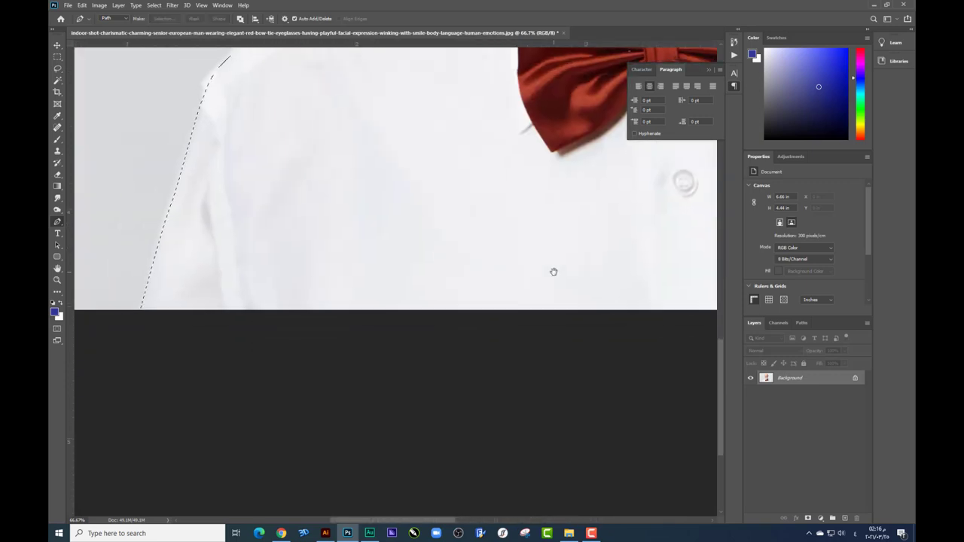
{"action": "key", "text": "ctrl+j"}
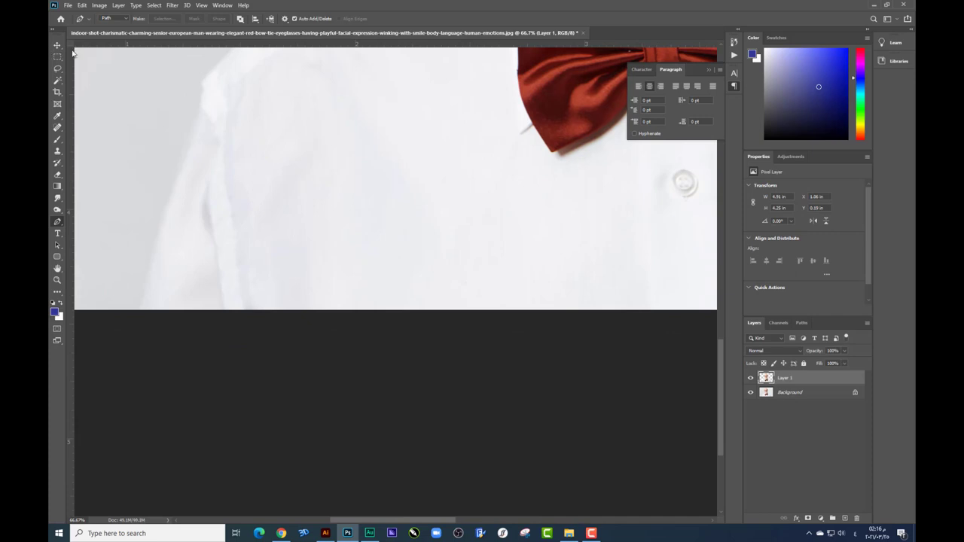
{"action": "key", "text": "v"}
{"action": "left_click_drag", "start_coordinate": [550, 189], "coordinate": [389, 372]}
{"action": "key", "text": "ctrl+minus"}
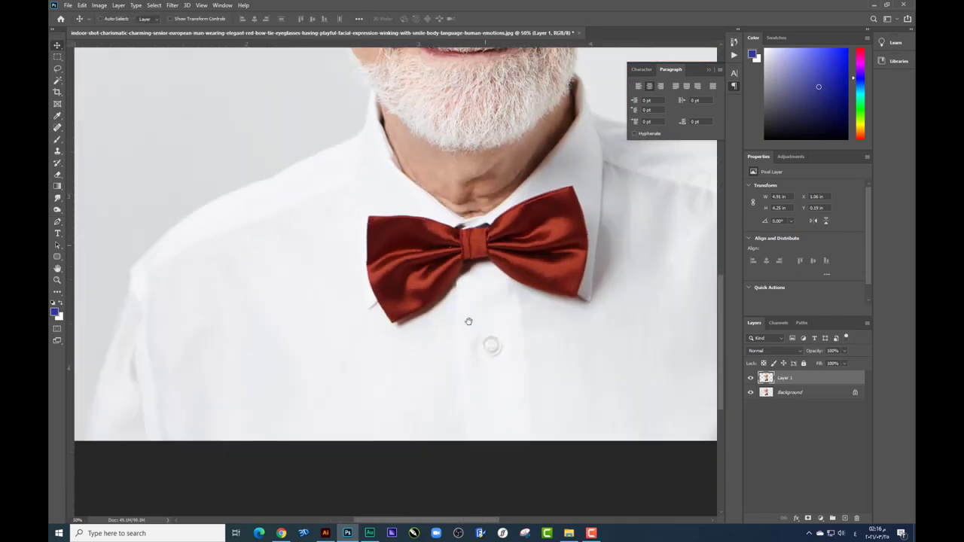
Step: Open the Camera Raw Filter on Layer 1
{"action": "scroll", "coordinate": [469, 321], "scroll_direction": "up", "scroll_amount": 2}
{"action": "left_click", "coordinate": [172, 6]}
{"action": "left_click", "coordinate": [197, 59]}
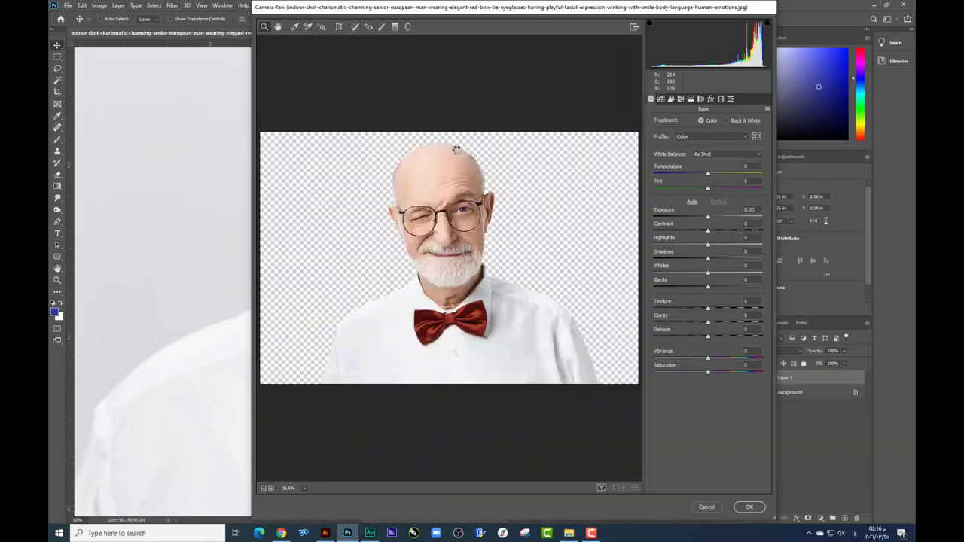
Step: Grade Layer 1 in Camera Raw: cooler temperature, Whites and Blacks −16, Dehaze +9, Vibrance +17
{"action": "left_click", "coordinate": [488, 174]}
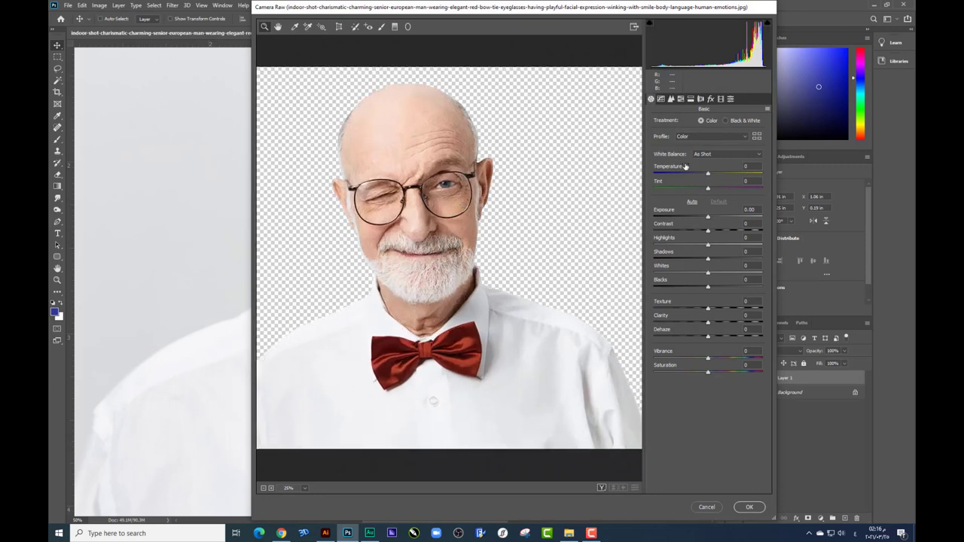
{"action": "mouse_move", "coordinate": [707, 174]}
{"action": "left_mouse_down"}
{"action": "mouse_move", "coordinate": [699, 174]}
{"action": "mouse_move", "coordinate": [719, 189]}
{"action": "mouse_move", "coordinate": [701, 174]}
{"action": "left_mouse_up"}
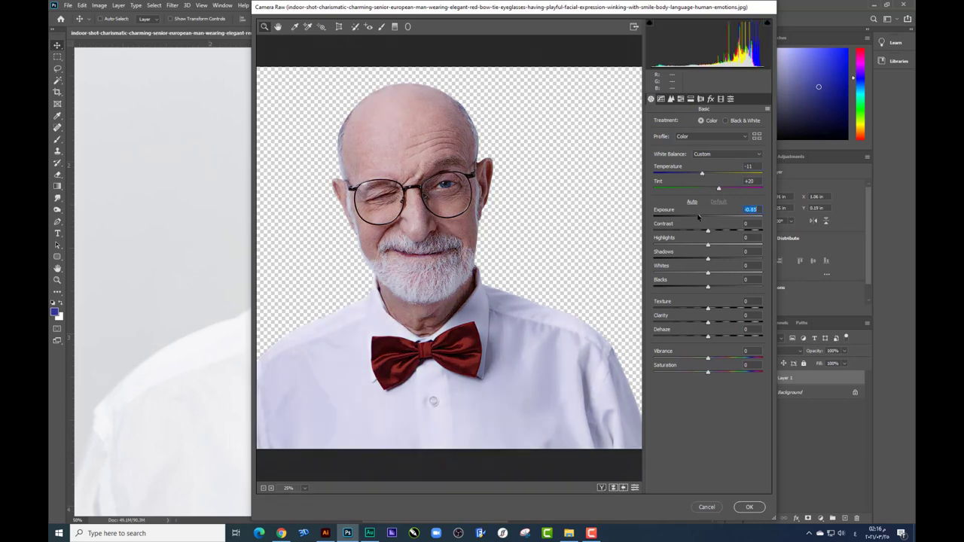
{"action": "left_click_drag", "start_coordinate": [706, 217], "coordinate": [712, 230]}
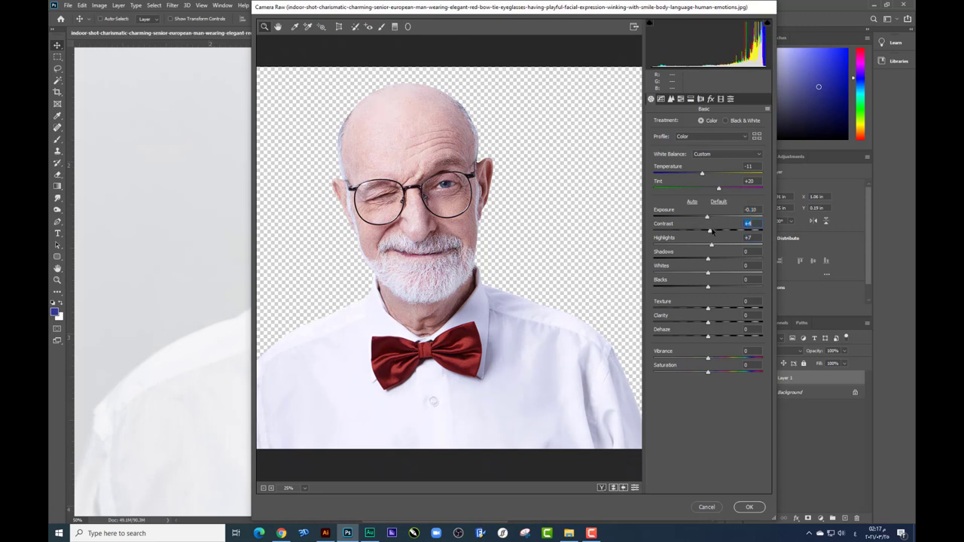
{"action": "mouse_move", "coordinate": [711, 245]}
{"action": "left_mouse_down"}
{"action": "mouse_move", "coordinate": [700, 288]}
{"action": "mouse_move", "coordinate": [724, 324]}
{"action": "mouse_move", "coordinate": [709, 323]}
{"action": "mouse_move", "coordinate": [718, 359]}
{"action": "left_mouse_up"}
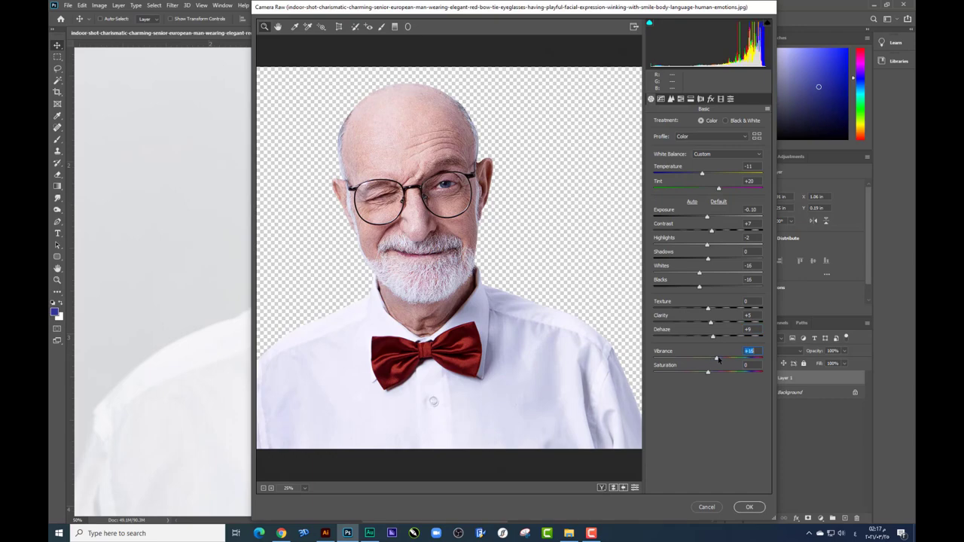
{"action": "left_click", "coordinate": [750, 507]}
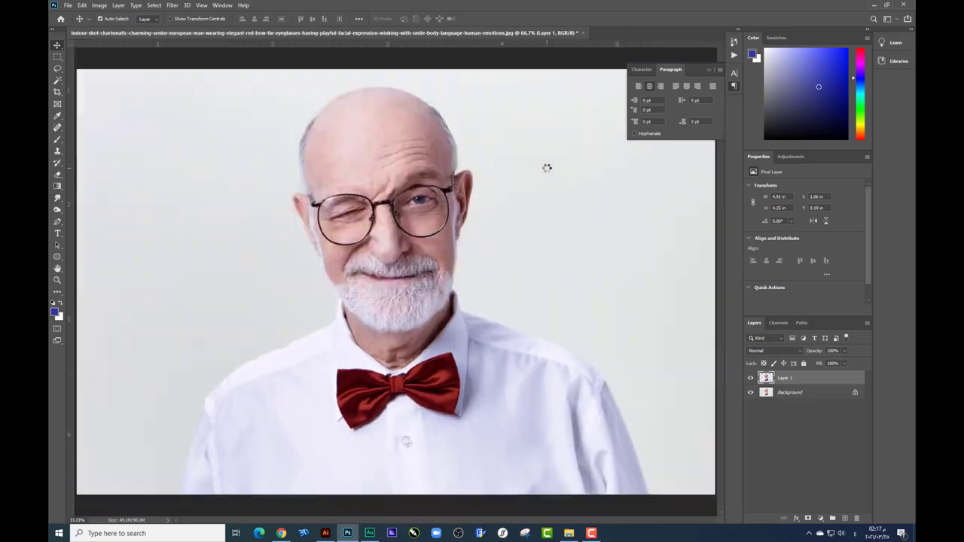
Step: Compare the graded layer with the original and zoom in close on the head
{"action": "left_click", "coordinate": [751, 378]}
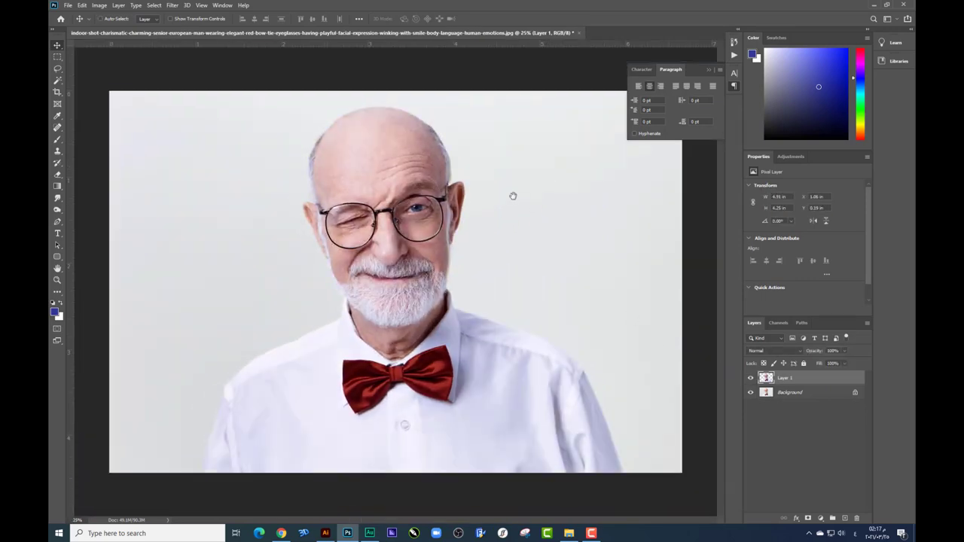
{"action": "key", "text": "ctrl+plus"}
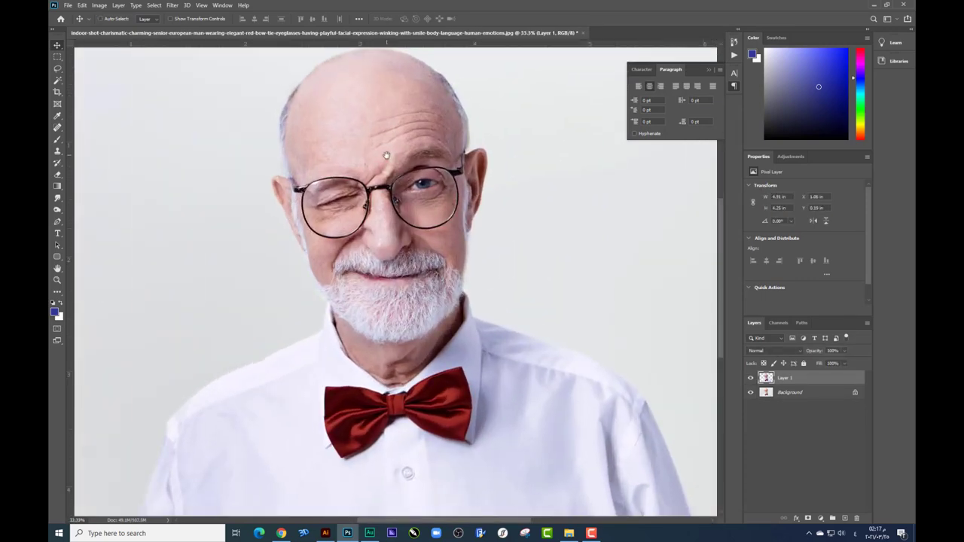
{"action": "key", "text": "ctrl+plus"}
{"action": "key", "text": "ctrl+plus"}
{"action": "scroll", "coordinate": [392, 153], "scroll_direction": "up", "scroll_amount": 3}
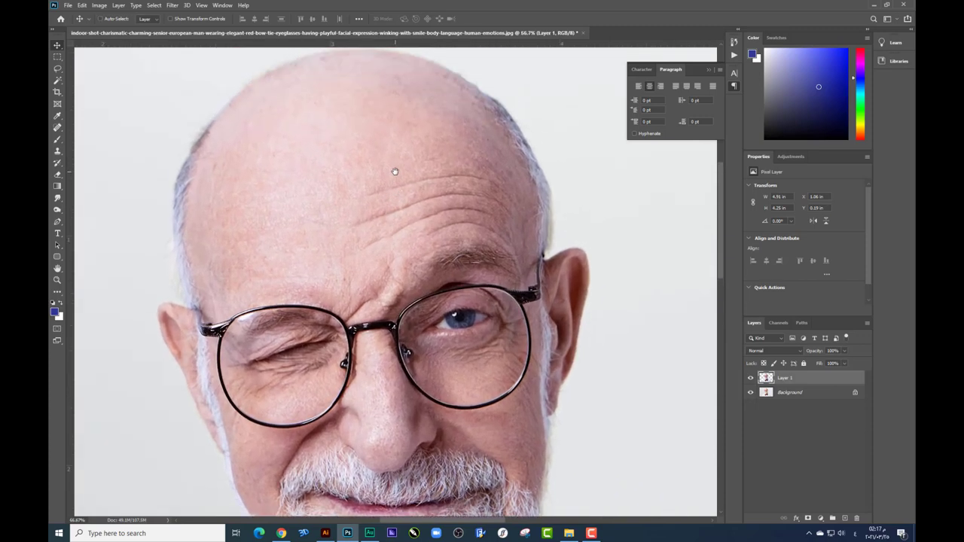
{"action": "scroll", "coordinate": [393, 162], "scroll_direction": "up", "scroll_amount": 1}
{"action": "key", "text": "ctrl+plus"}
{"action": "scroll", "coordinate": [406, 181], "scroll_direction": "left", "scroll_amount": 2}
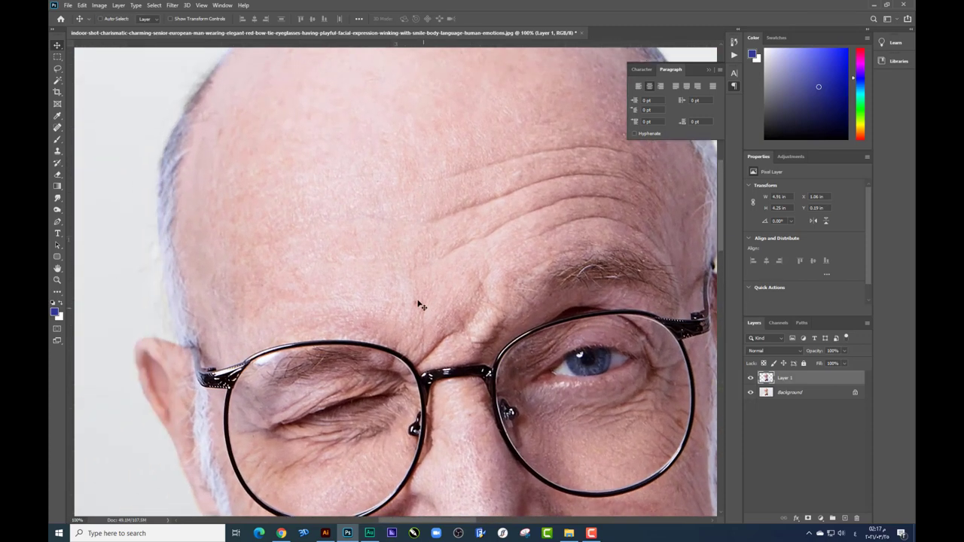
Step: Spot-heal the blemishes above the nose bridge and across the forehead
{"action": "left_click", "coordinate": [58, 129]}
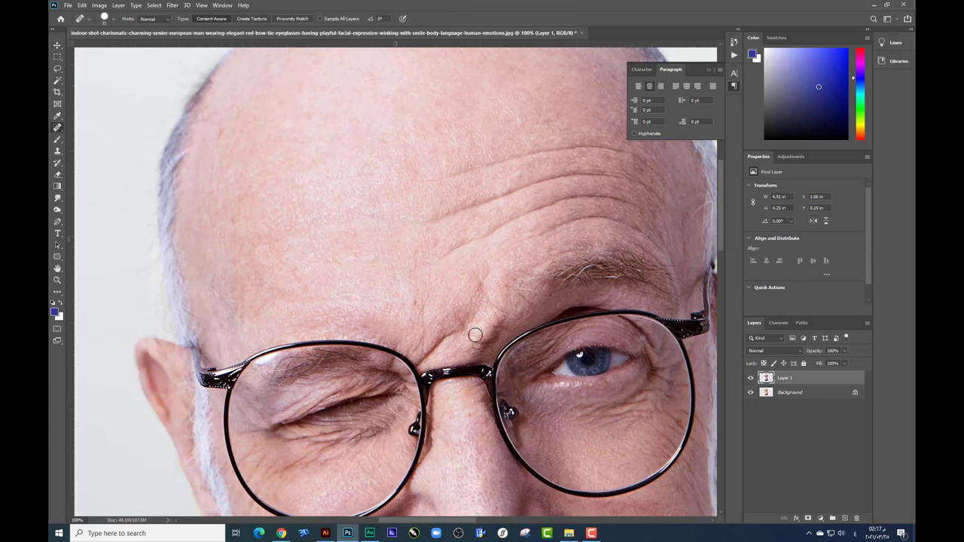
{"action": "left_click", "coordinate": [418, 305]}
{"action": "left_click_drag", "start_coordinate": [365, 200], "coordinate": [374, 303]}
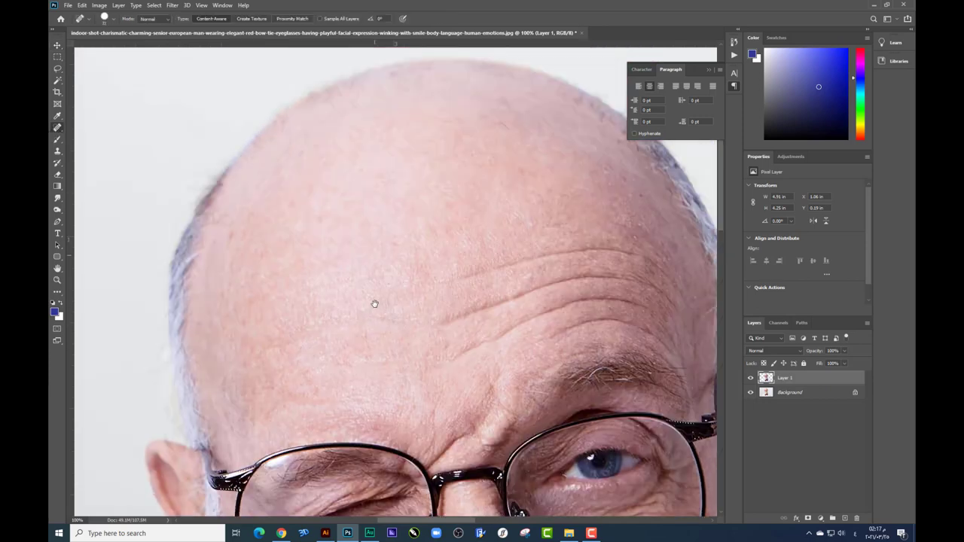
{"action": "left_click", "coordinate": [284, 213]}
{"action": "left_click", "coordinate": [301, 247]}
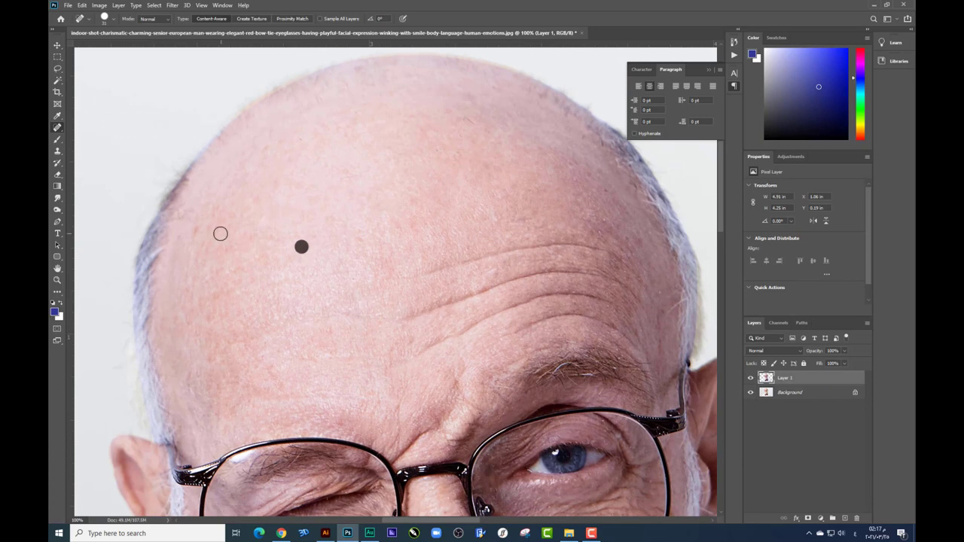
{"action": "left_click", "coordinate": [199, 232]}
{"action": "left_click", "coordinate": [349, 182]}
Step: Heal the two dark spots on the right side of the scalp
{"action": "left_click_drag", "start_coordinate": [510, 262], "coordinate": [452, 198]}
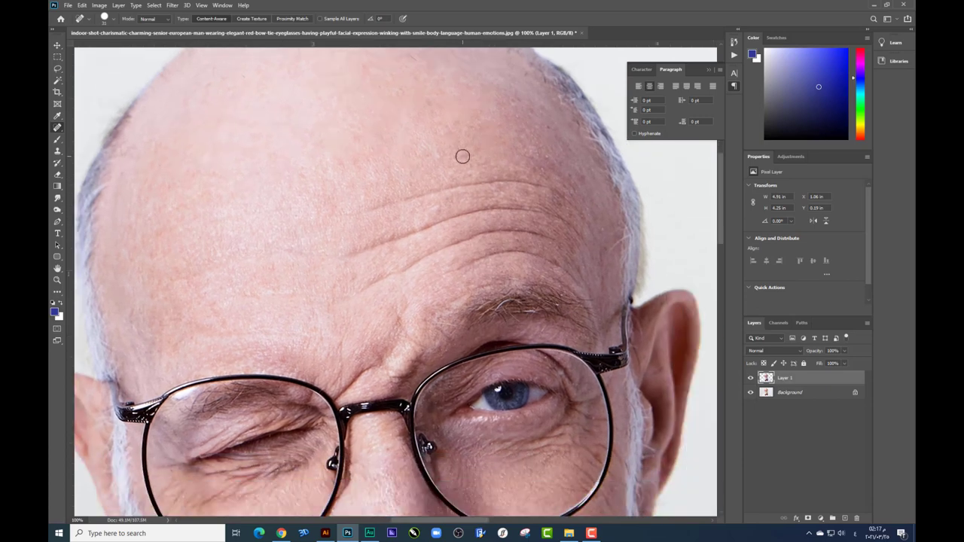
{"action": "left_click_drag", "start_coordinate": [538, 172], "coordinate": [502, 181]}
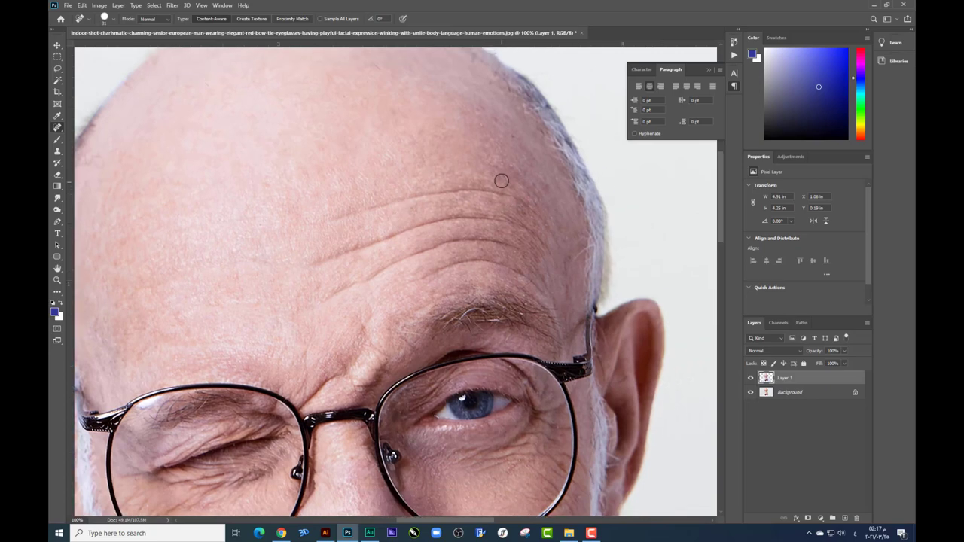
{"action": "left_click", "coordinate": [512, 161]}
{"action": "left_click", "coordinate": [512, 136]}
{"action": "scroll", "coordinate": [527, 182], "scroll_direction": "down", "scroll_amount": 1}
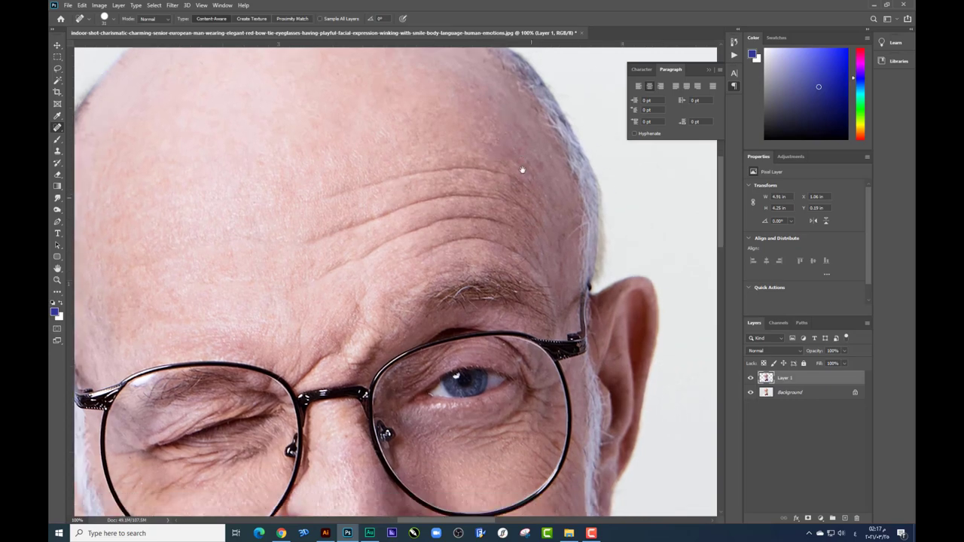
{"action": "scroll", "coordinate": [525, 188], "scroll_direction": "down", "scroll_amount": 3}
{"action": "scroll", "coordinate": [421, 211], "scroll_direction": "down", "scroll_amount": 5}
{"action": "scroll", "coordinate": [422, 210], "scroll_direction": "left", "scroll_amount": 2}
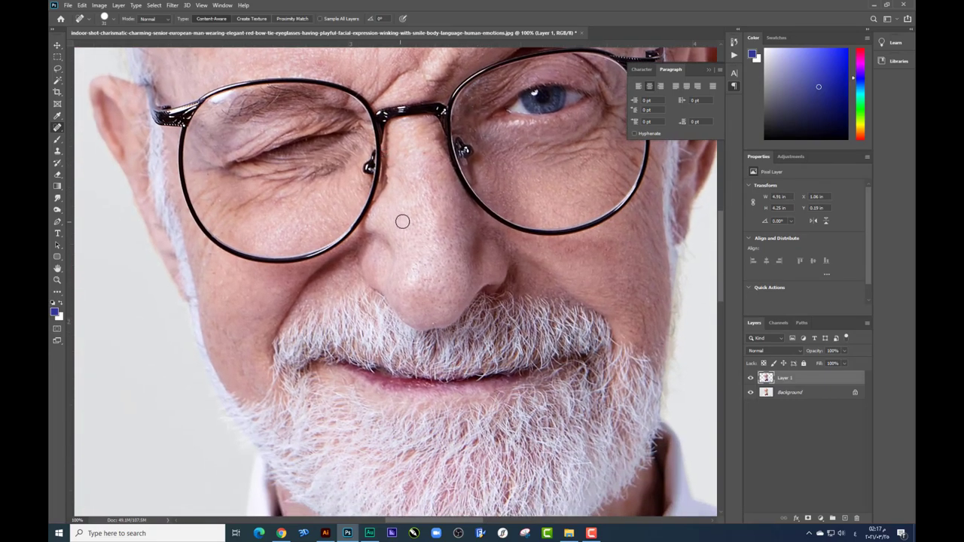
Step: Check the healing brush size settings and pan over the retouched face
{"action": "right_click", "coordinate": [432, 320]}
{"action": "key", "text": "Return"}
{"action": "scroll", "coordinate": [416, 305], "scroll_direction": "up", "scroll_amount": 2}
{"action": "scroll", "coordinate": [495, 229], "scroll_direction": "right", "scroll_amount": 2}
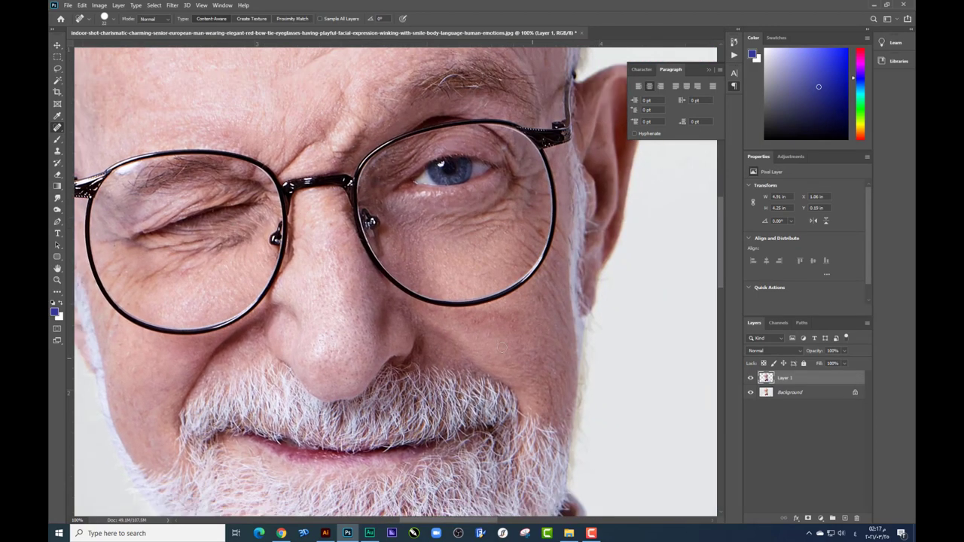
{"action": "scroll", "coordinate": [520, 292], "scroll_direction": "up", "scroll_amount": 2}
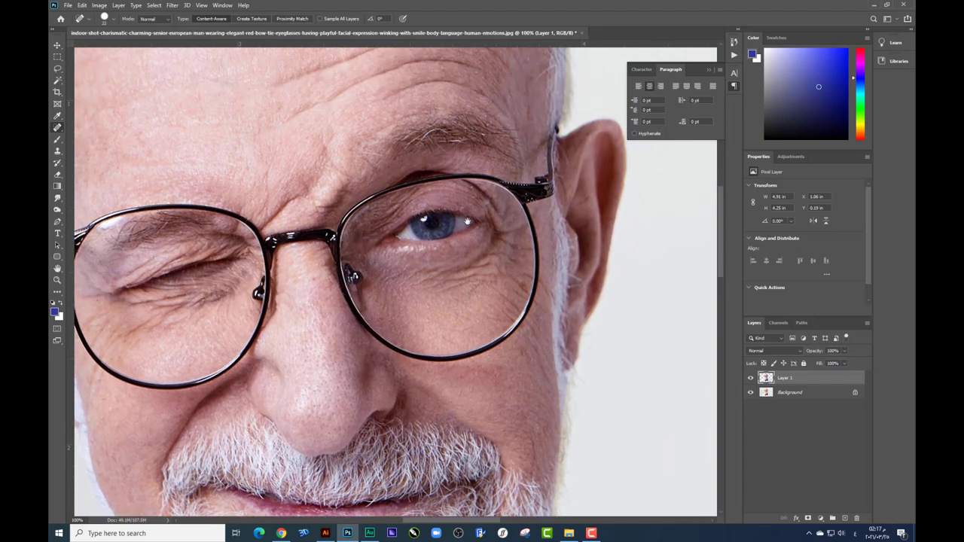
{"action": "scroll", "coordinate": [516, 286], "scroll_direction": "up", "scroll_amount": 2}
{"action": "scroll", "coordinate": [537, 277], "scroll_direction": "down", "scroll_amount": 1}
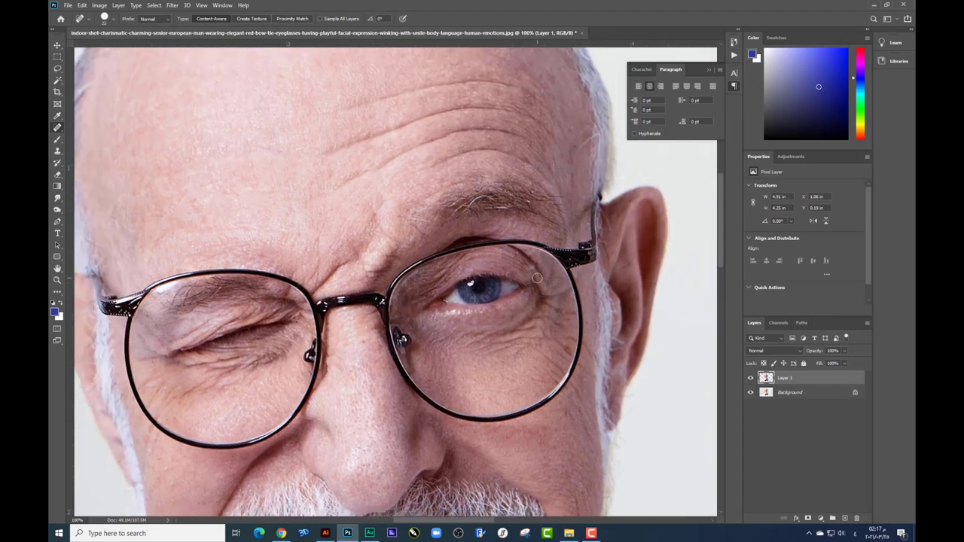
{"action": "scroll", "coordinate": [449, 176], "scroll_direction": "down", "scroll_amount": 1}
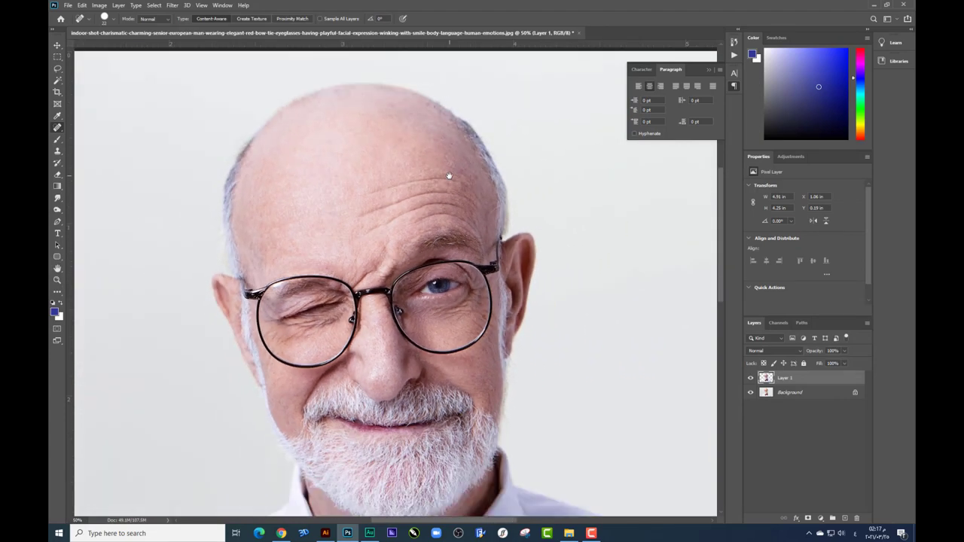
{"action": "scroll", "coordinate": [478, 203], "scroll_direction": "down", "scroll_amount": 4}
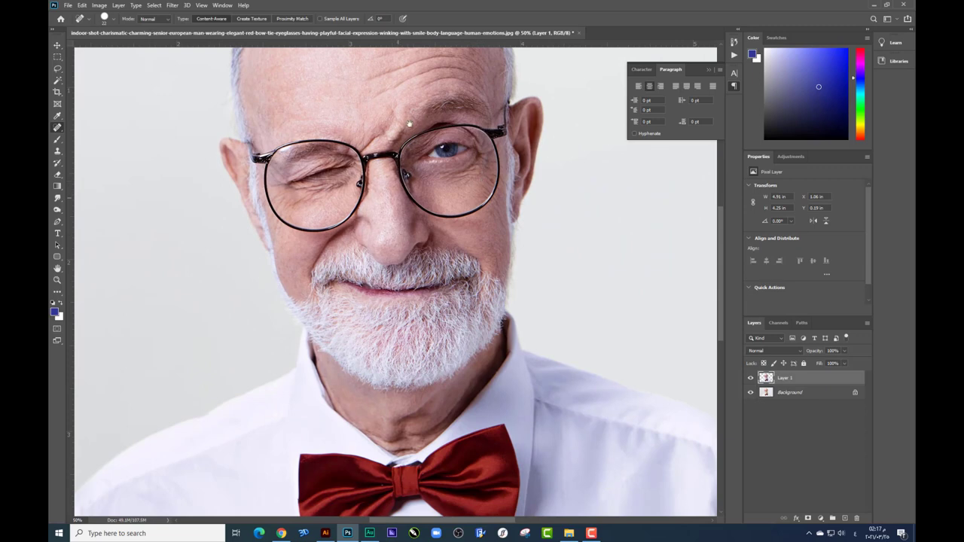
{"action": "scroll", "coordinate": [409, 123], "scroll_direction": "down", "scroll_amount": 7}
{"action": "scroll", "coordinate": [408, 128], "scroll_direction": "down", "scroll_amount": 1}
{"action": "scroll", "coordinate": [417, 153], "scroll_direction": "up", "scroll_amount": 2}
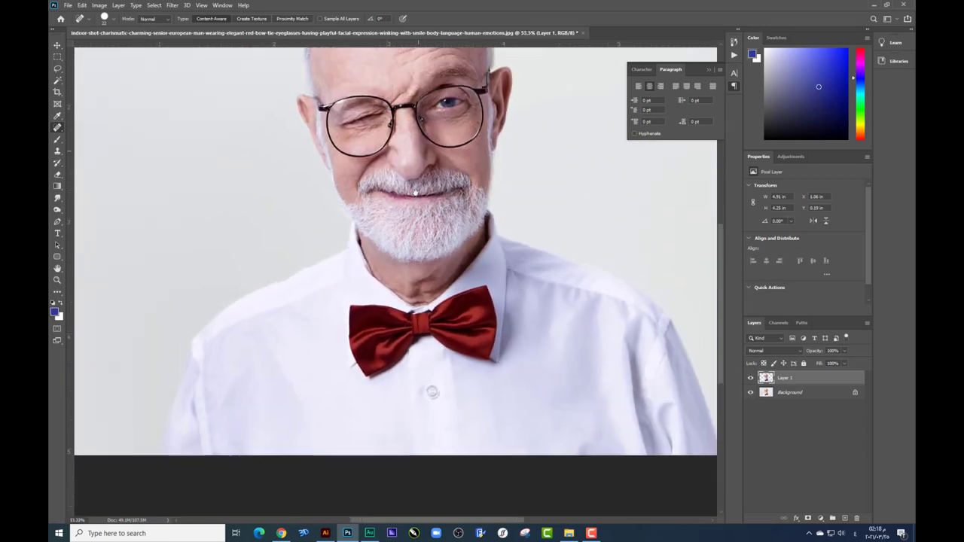
{"action": "scroll", "coordinate": [415, 188], "scroll_direction": "up", "scroll_amount": 1}
{"action": "scroll", "coordinate": [418, 203], "scroll_direction": "up", "scroll_amount": 2}
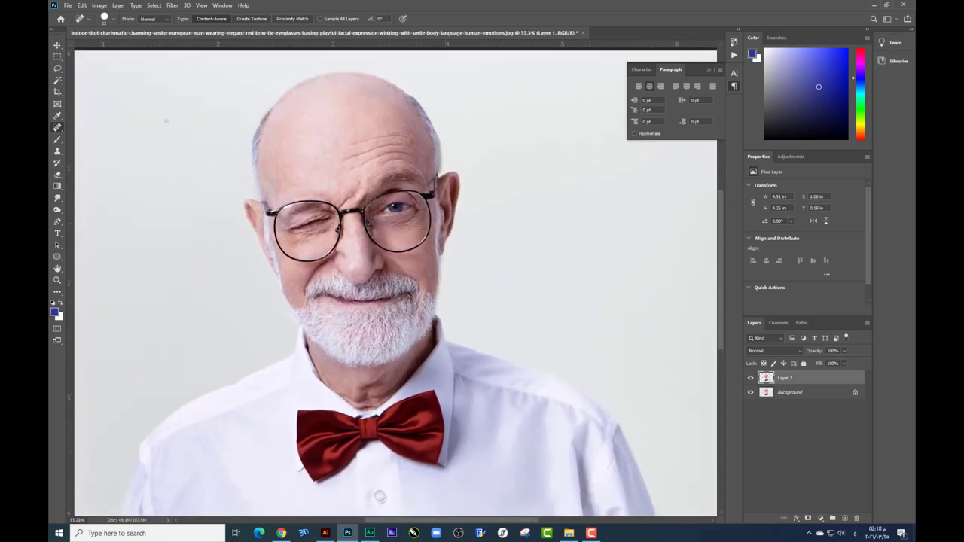
{"action": "left_click", "coordinate": [56, 45]}
Step: Create a new empty Layer 2 above Layer 1
{"action": "right_click", "coordinate": [358, 150]}
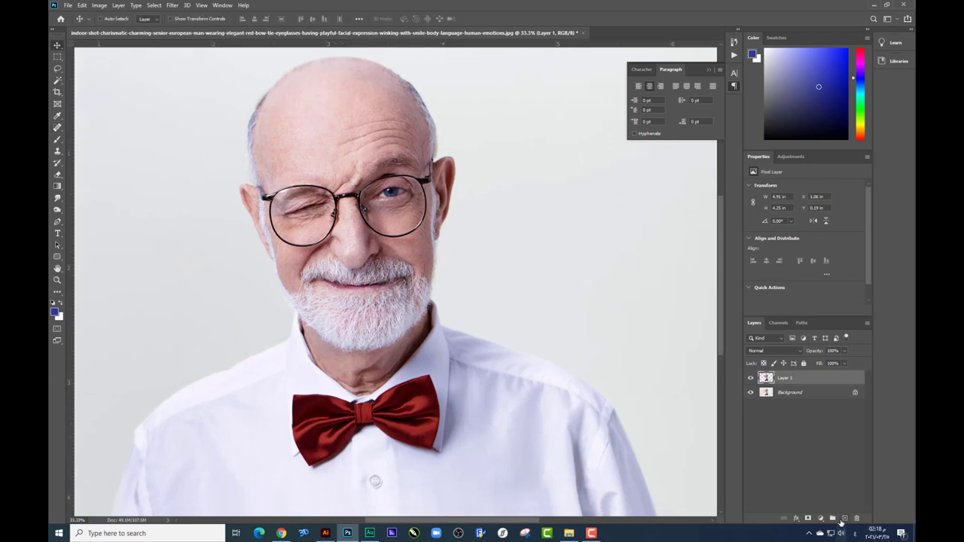
{"action": "left_click", "coordinate": [844, 518]}
{"action": "left_click", "coordinate": [88, 6]}
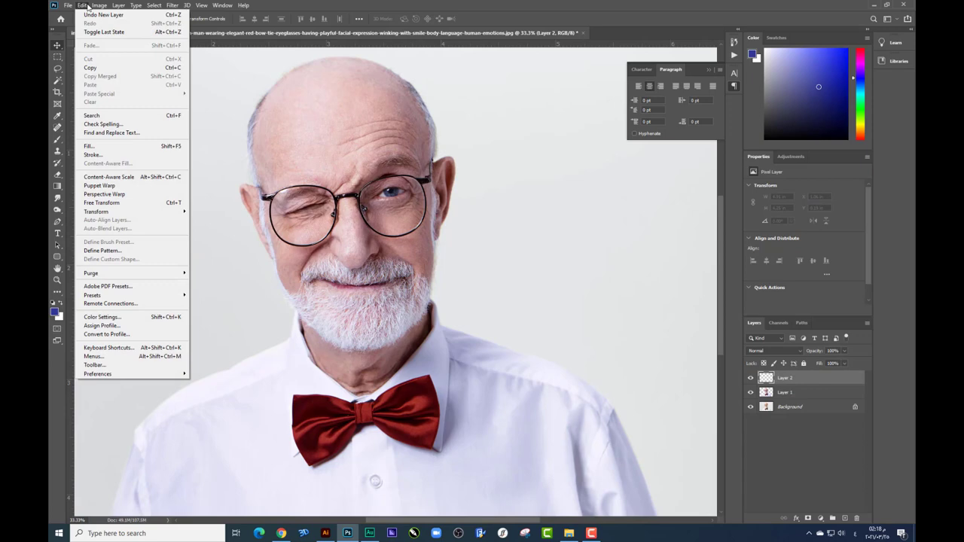
{"action": "left_click", "coordinate": [89, 144]}
Step: Fill Layer 2 with 50% Gray in Overlay mode and set its blend mode to Overlay
{"action": "left_click", "coordinate": [475, 148]}
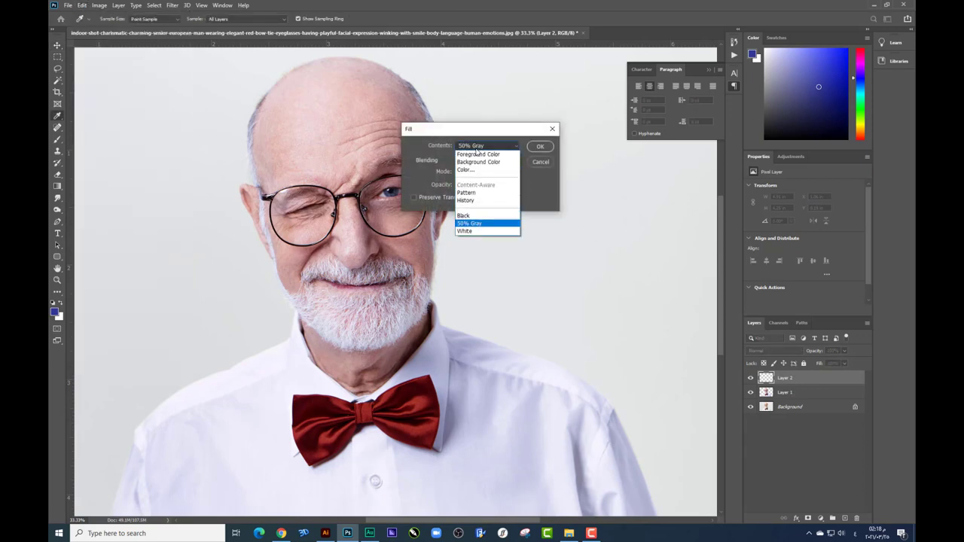
{"action": "left_click", "coordinate": [483, 218]}
{"action": "left_click", "coordinate": [483, 173]}
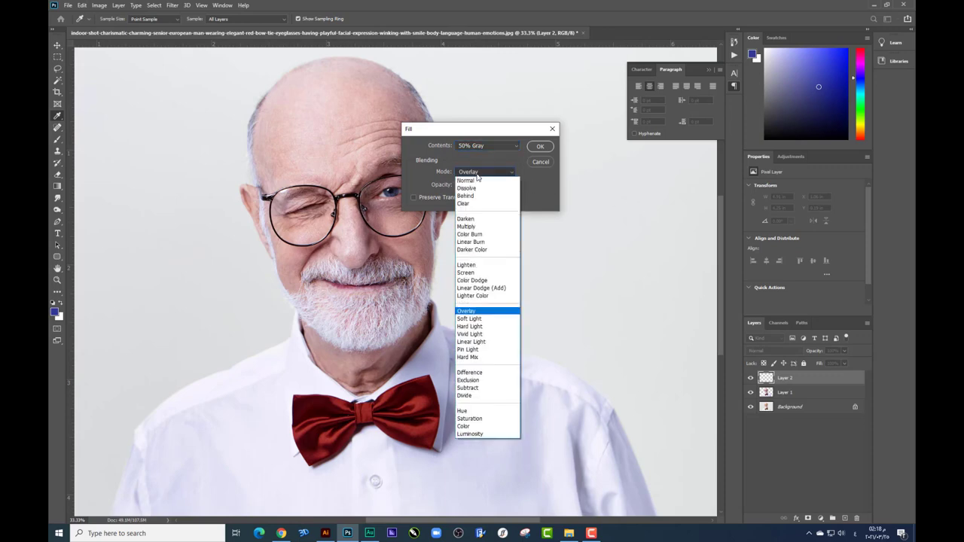
{"action": "left_click", "coordinate": [474, 310]}
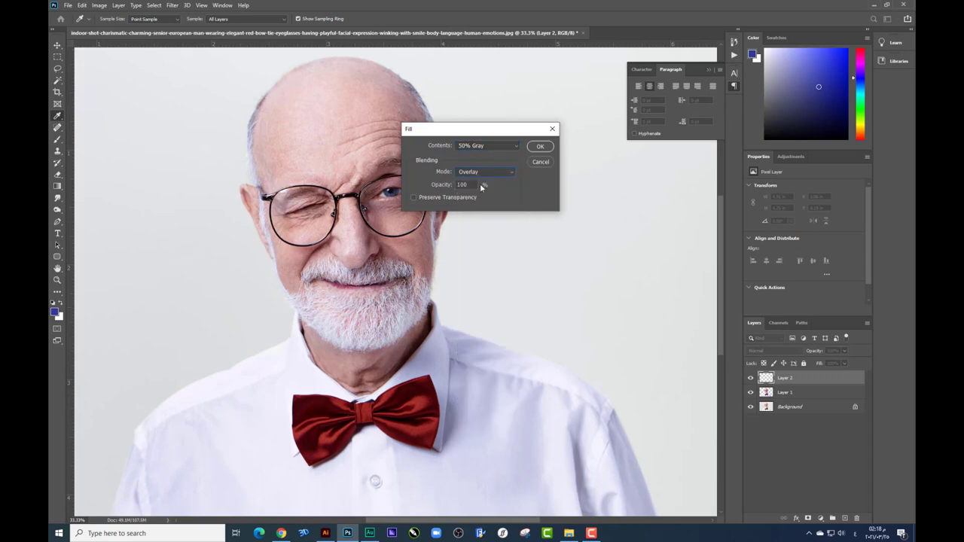
{"action": "left_click", "coordinate": [540, 147]}
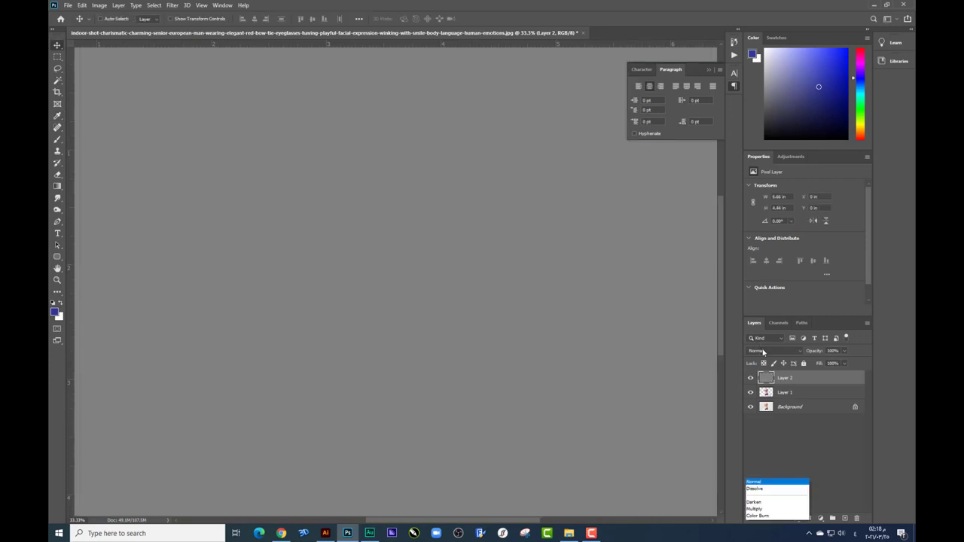
{"action": "left_click", "coordinate": [759, 350]}
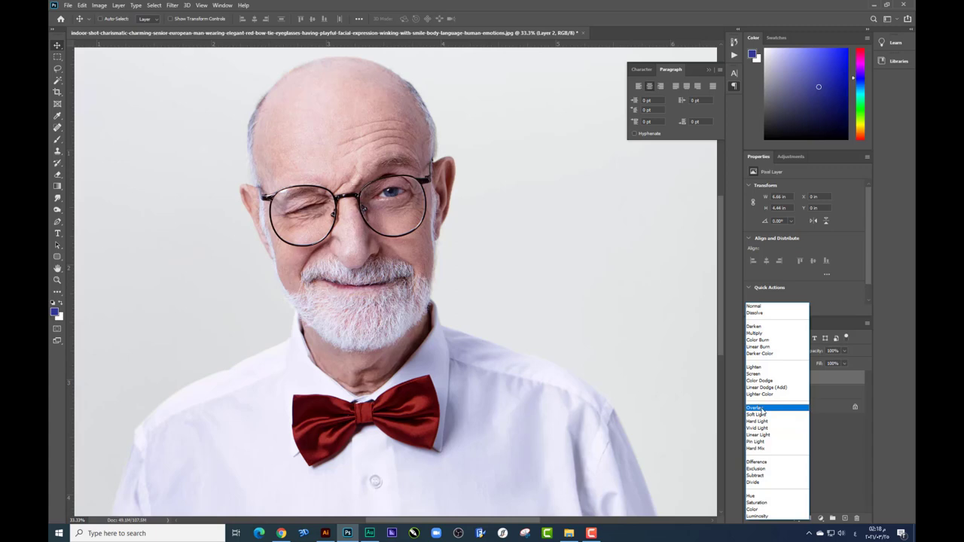
{"action": "left_click", "coordinate": [760, 408]}
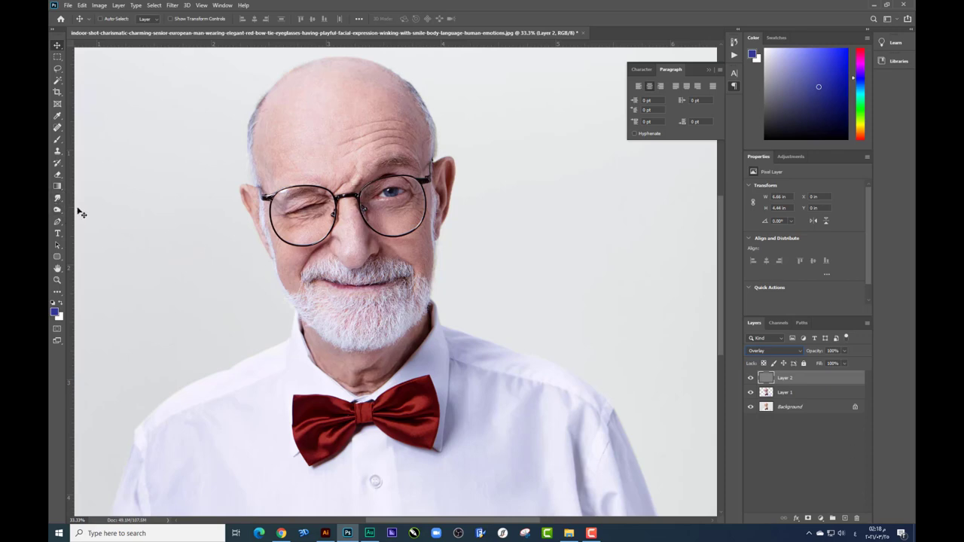
Step: Zoom in on the face with the Dodge tool and review the brush size settings
{"action": "key", "text": "ctrl+plus"}
{"action": "key", "text": "ctrl+plus"}
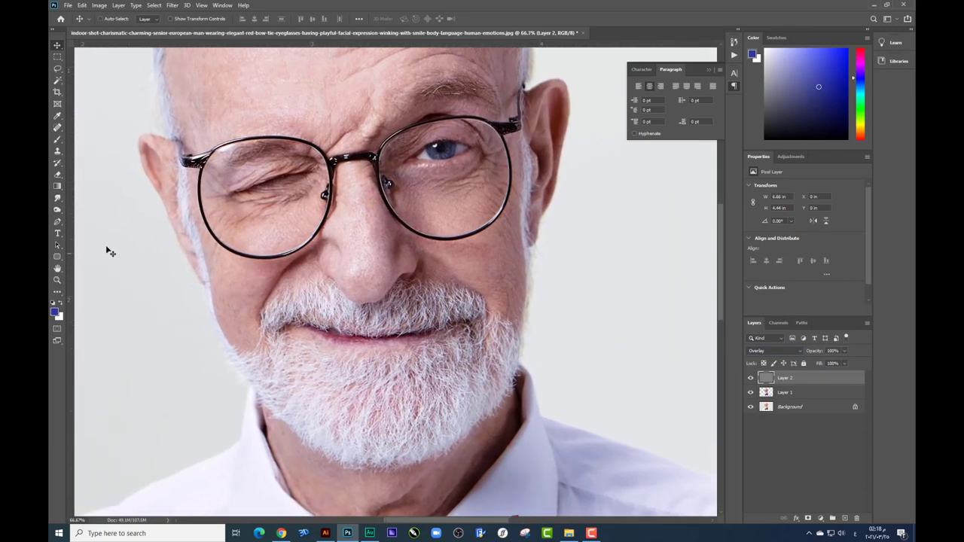
{"action": "left_click", "coordinate": [58, 208]}
{"action": "right_click", "coordinate": [403, 276]}
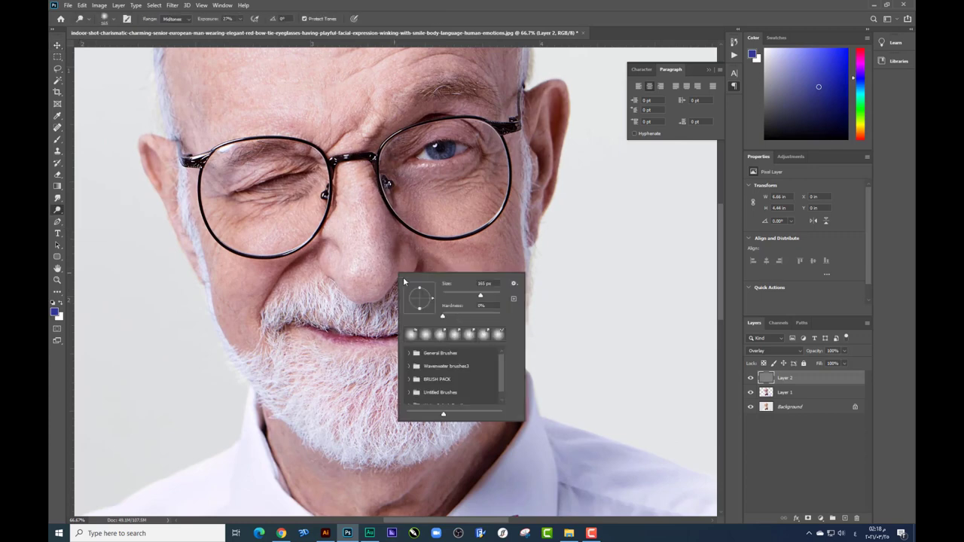
{"action": "key", "text": "Return"}
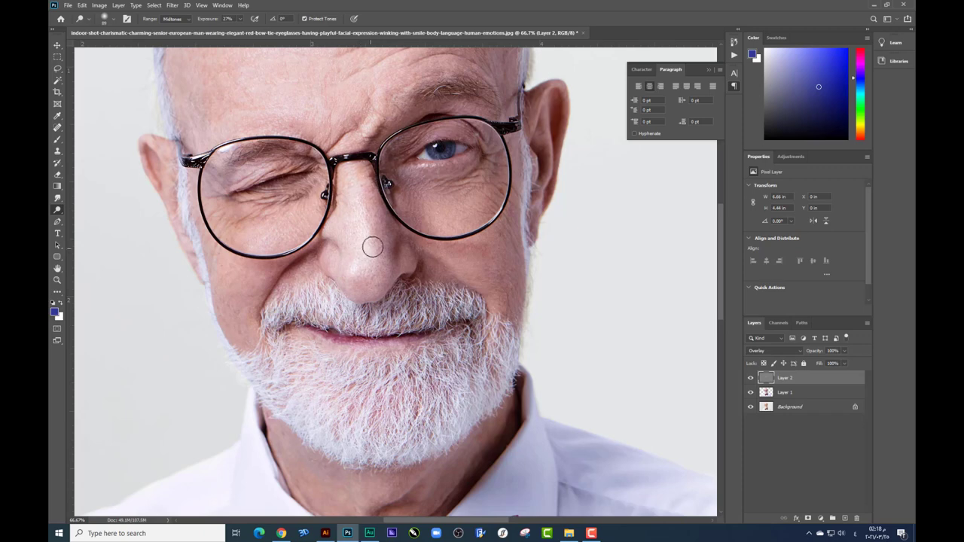
{"action": "scroll", "coordinate": [391, 273], "scroll_direction": "up", "scroll_amount": 3}
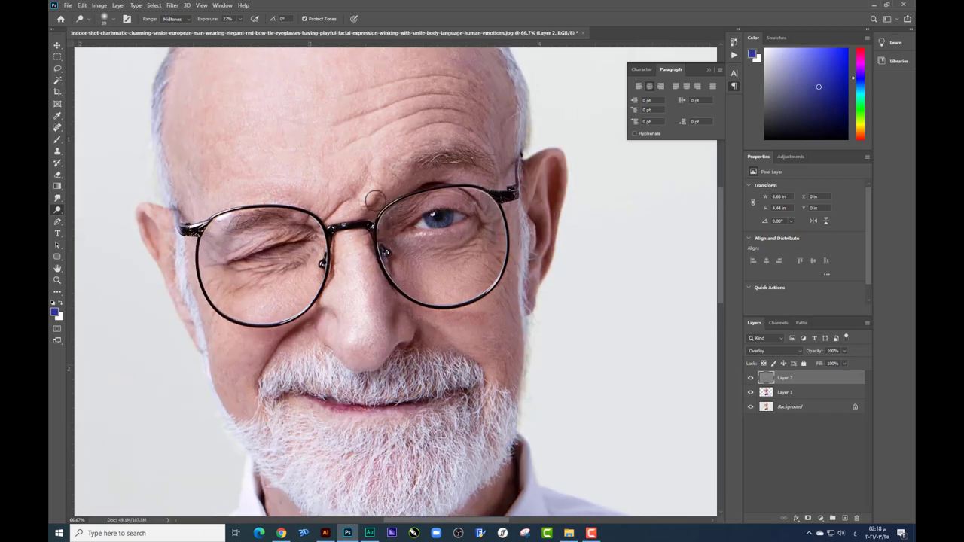
{"action": "right_click", "coordinate": [455, 303]}
{"action": "key", "text": "Return"}
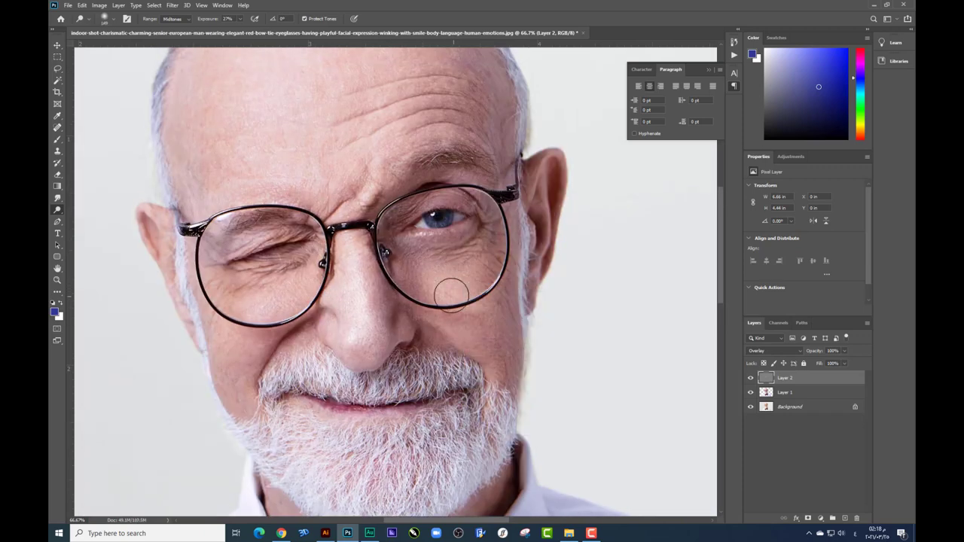
{"action": "scroll", "coordinate": [490, 271], "scroll_direction": "up", "scroll_amount": 2}
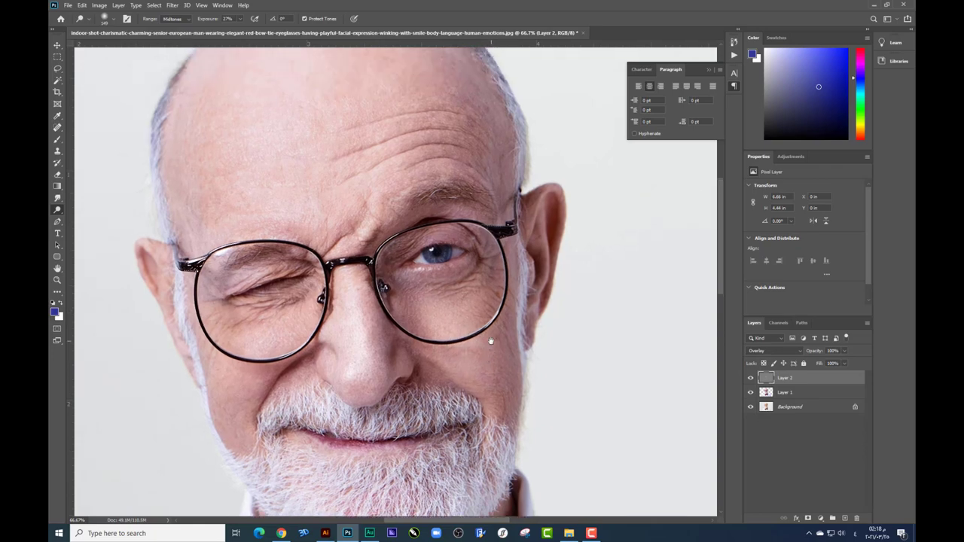
{"action": "scroll", "coordinate": [448, 120], "scroll_direction": "up", "scroll_amount": 2}
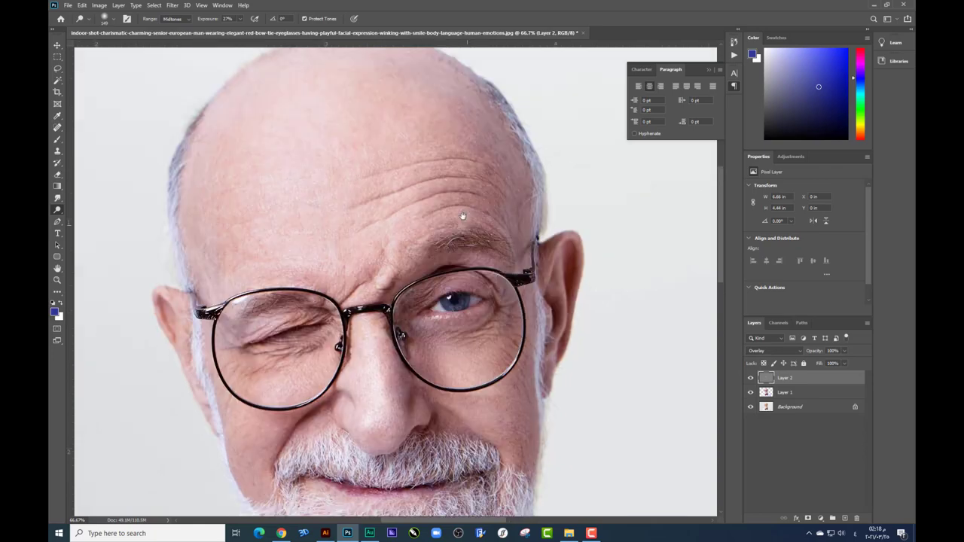
{"action": "right_click", "coordinate": [337, 202]}
{"action": "key", "text": "Return"}
Step: Recheck the brush size and softness without changing anything
{"action": "scroll", "coordinate": [286, 254], "scroll_direction": "down", "scroll_amount": 3}
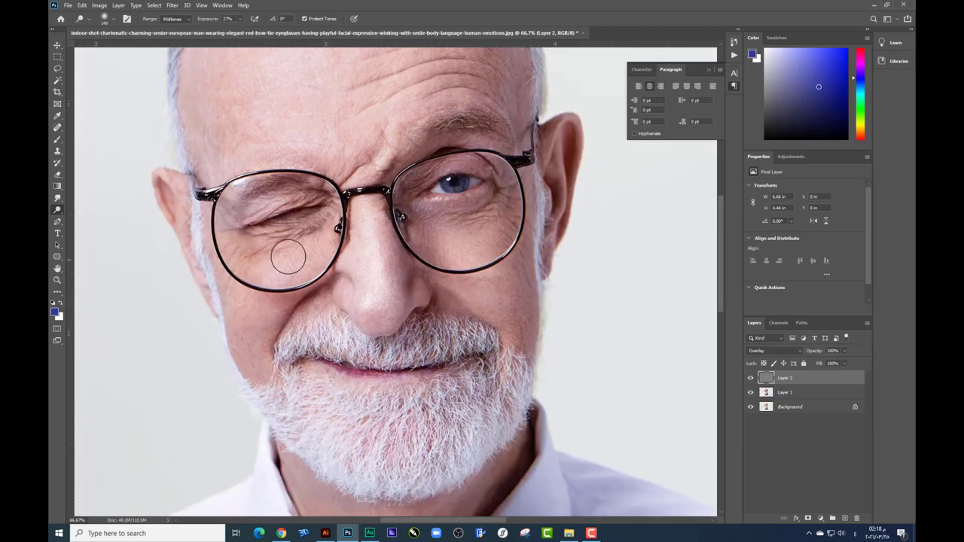
{"action": "scroll", "coordinate": [406, 286], "scroll_direction": "down", "scroll_amount": 2}
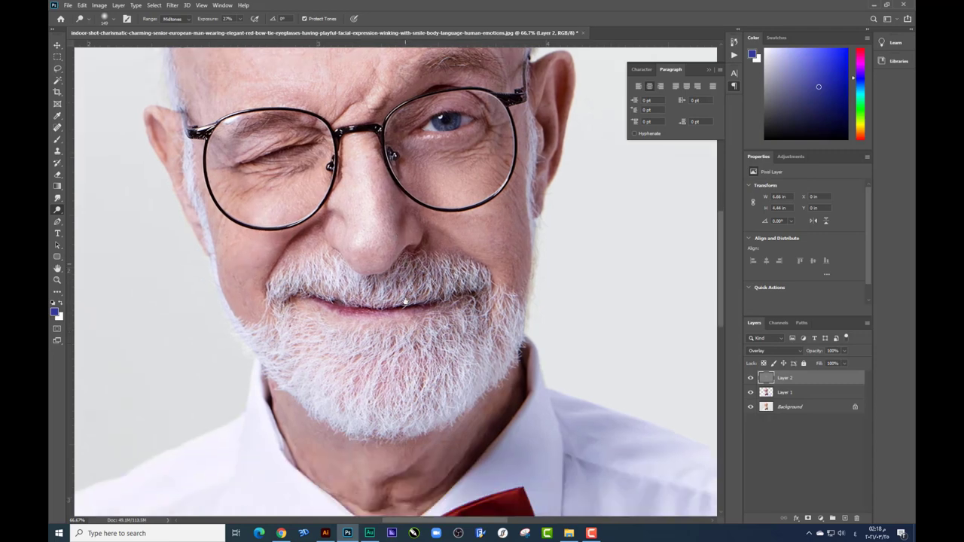
{"action": "scroll", "coordinate": [406, 271], "scroll_direction": "up", "scroll_amount": 2}
{"action": "scroll", "coordinate": [399, 278], "scroll_direction": "up", "scroll_amount": 2}
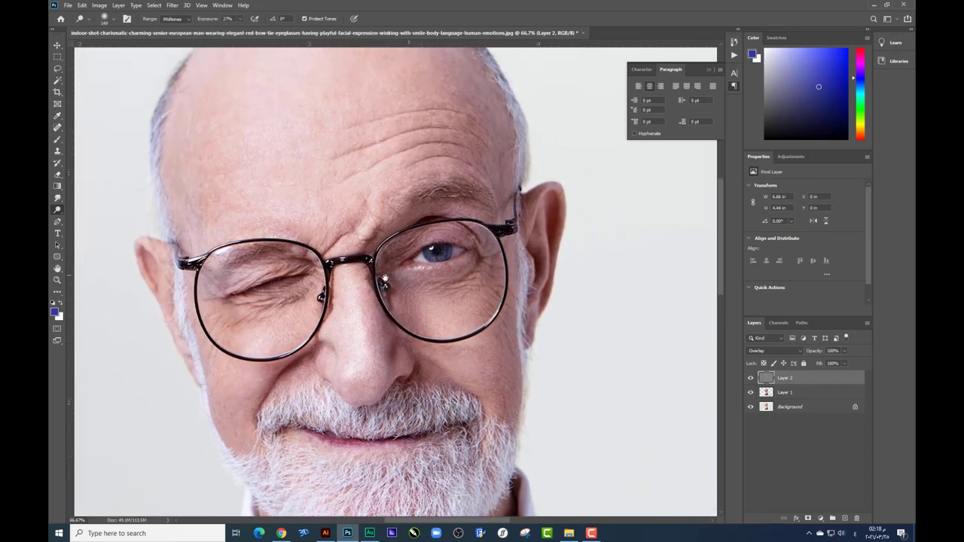
{"action": "right_click", "coordinate": [365, 380]}
{"action": "right_click", "coordinate": [565, 255]}
{"action": "left_click", "coordinate": [541, 210]}
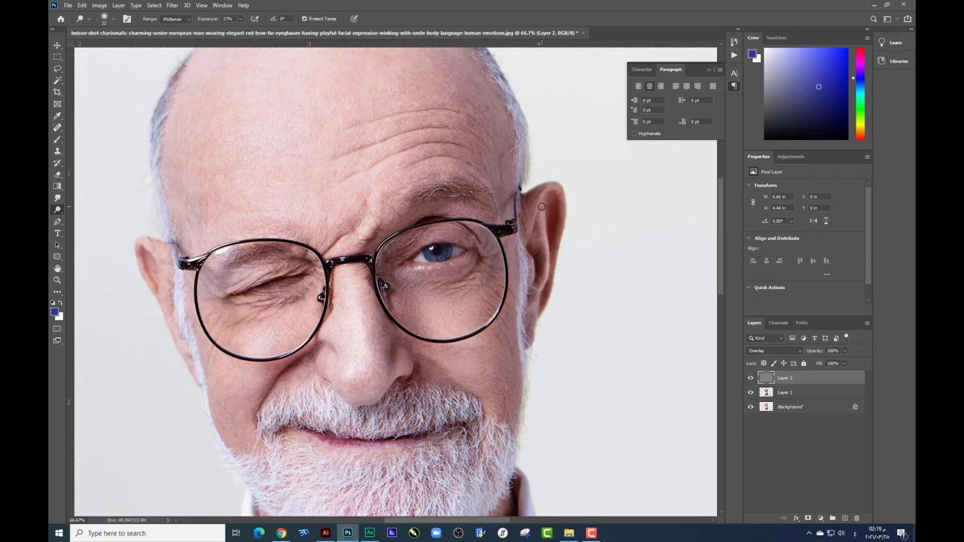
Step: Shift the photo down to show the forehead, set zoom to 66.7%, and bring up the toning tools
{"action": "left_click_drag", "start_coordinate": [541, 206], "coordinate": [527, 256]}
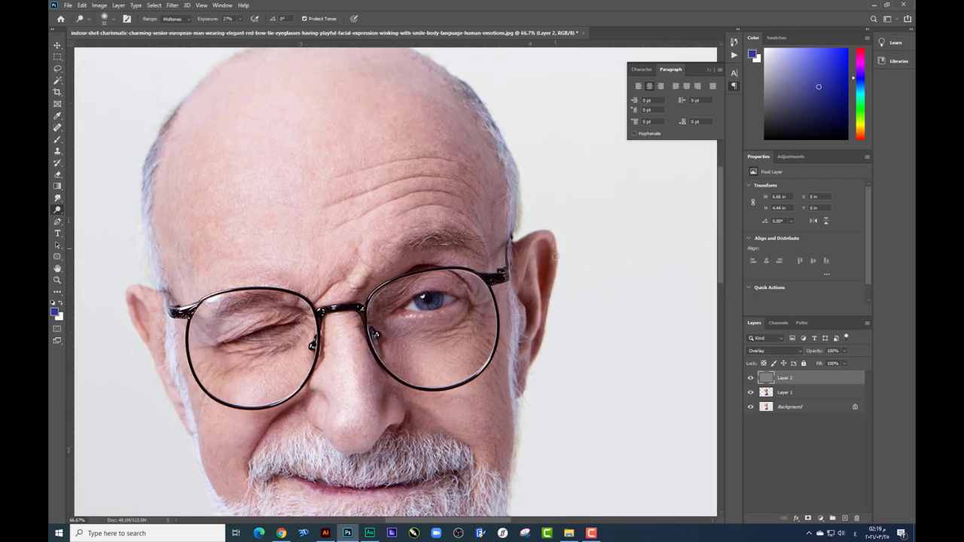
{"action": "scroll", "coordinate": [473, 215], "scroll_direction": "up", "scroll_amount": 2}
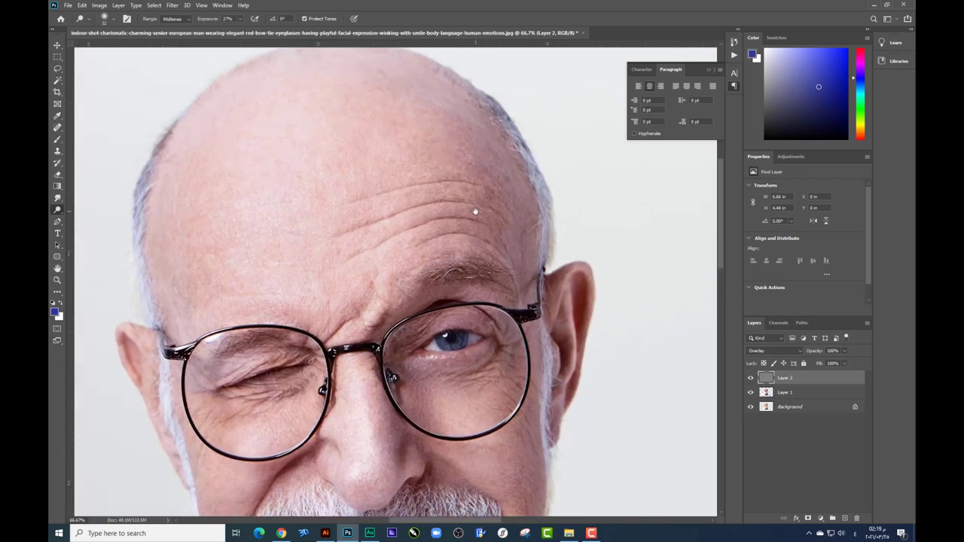
{"action": "scroll", "coordinate": [475, 213], "scroll_direction": "down", "scroll_amount": 3}
{"action": "scroll", "coordinate": [475, 208], "scroll_direction": "up", "scroll_amount": 2}
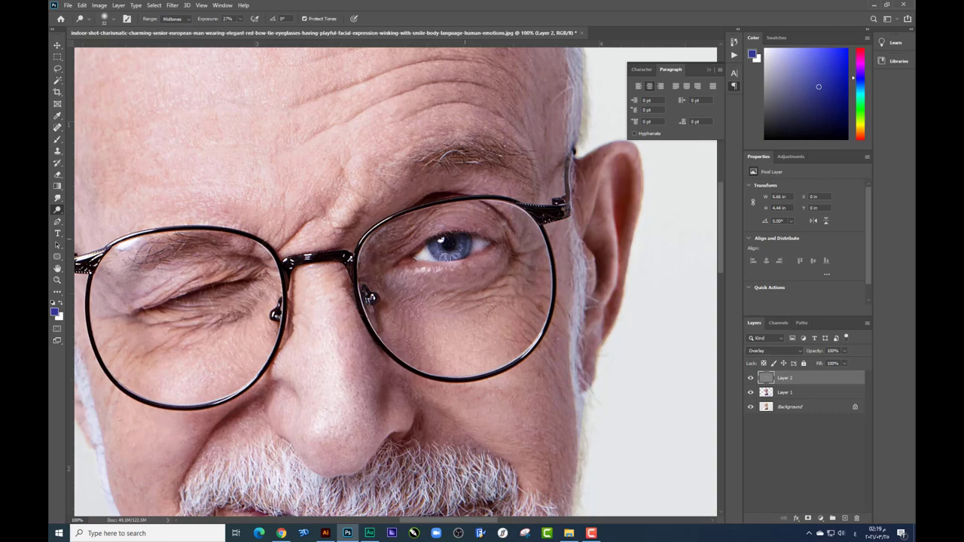
{"action": "key", "text": "ctrl+plus"}
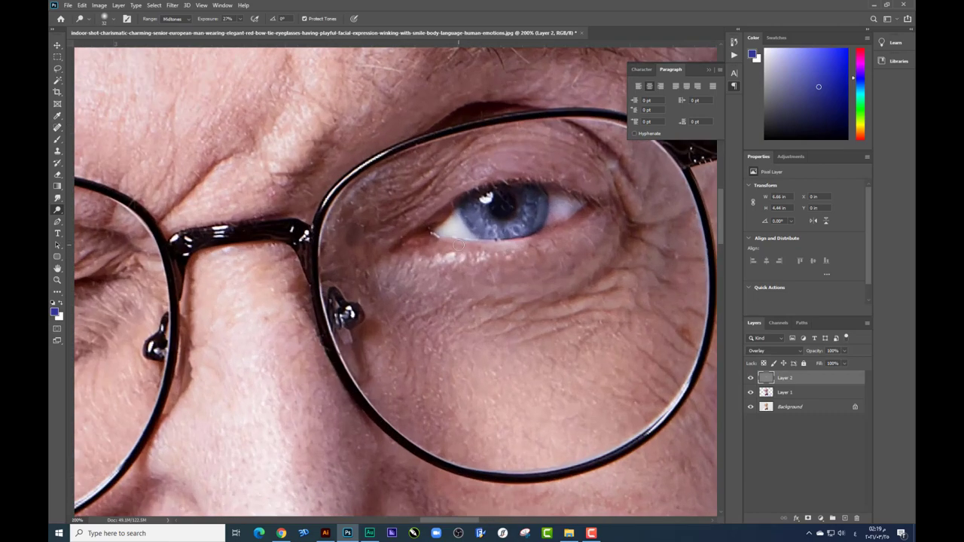
{"action": "key", "text": "ctrl+minus"}
{"action": "key", "text": "ctrl+minus"}
{"action": "key", "text": "ctrl+minus"}
{"action": "key", "text": "ctrl+plus"}
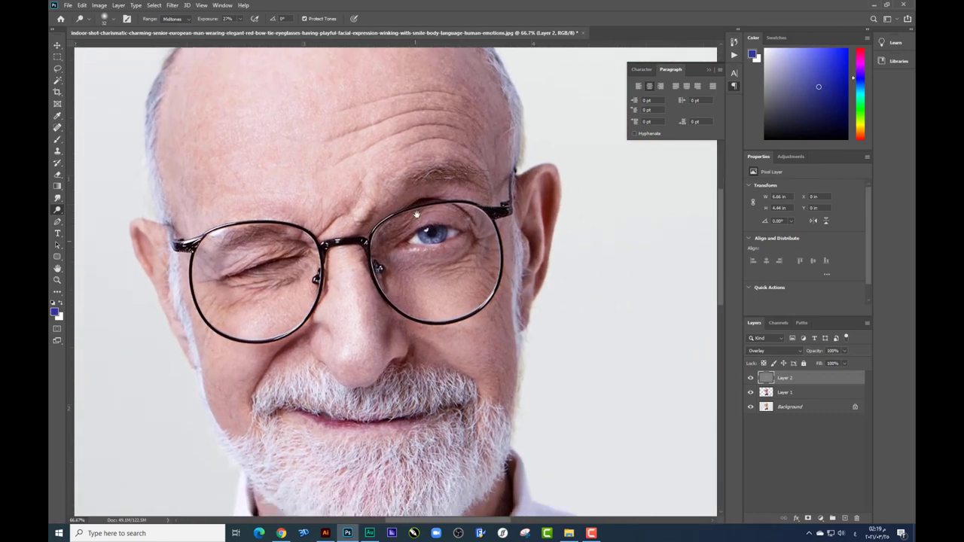
{"action": "right_click", "coordinate": [55, 215]}
Step: Select the Burn tool, resize its brush and adjust the exposure strength
{"action": "left_click", "coordinate": [84, 221]}
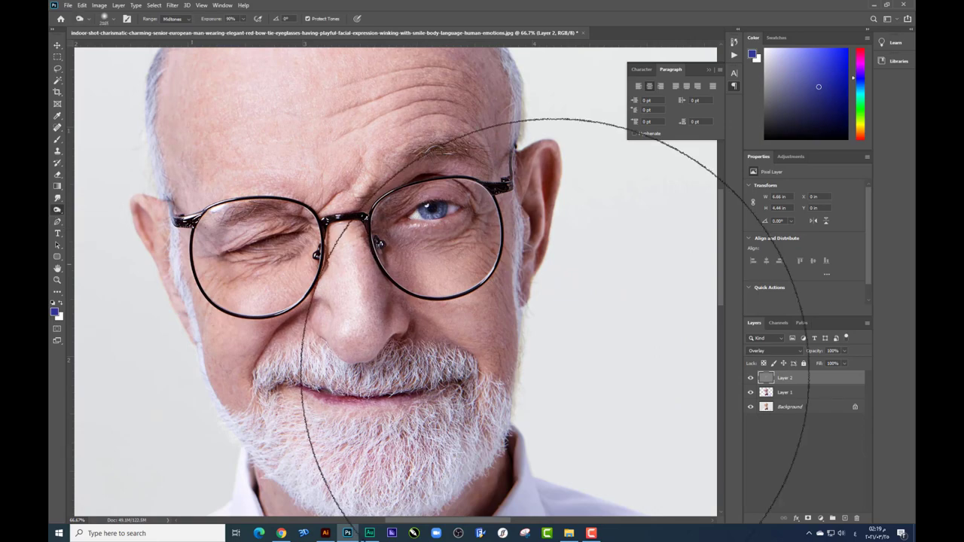
{"action": "right_click", "coordinate": [458, 315]}
{"action": "left_click_drag", "start_coordinate": [535, 342], "coordinate": [544, 342]}
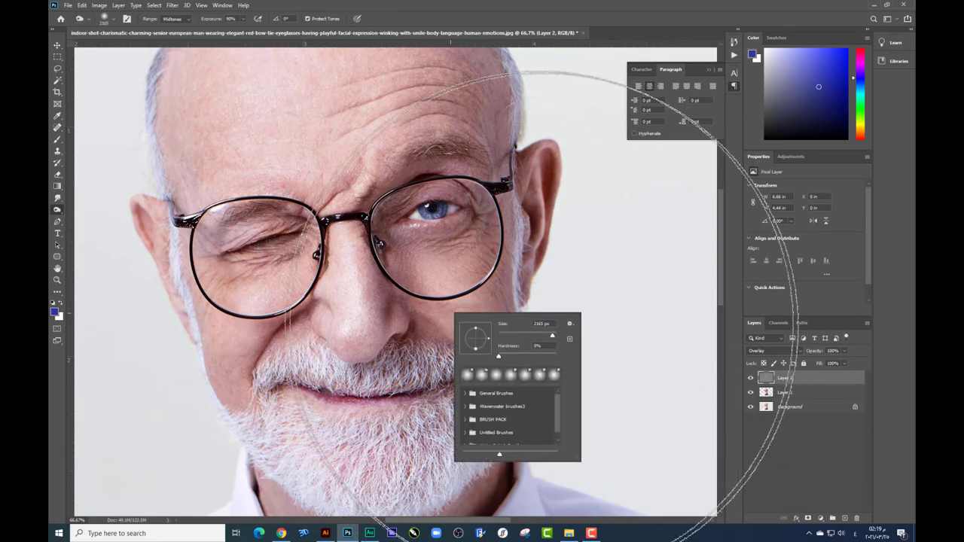
{"action": "key", "text": "Return"}
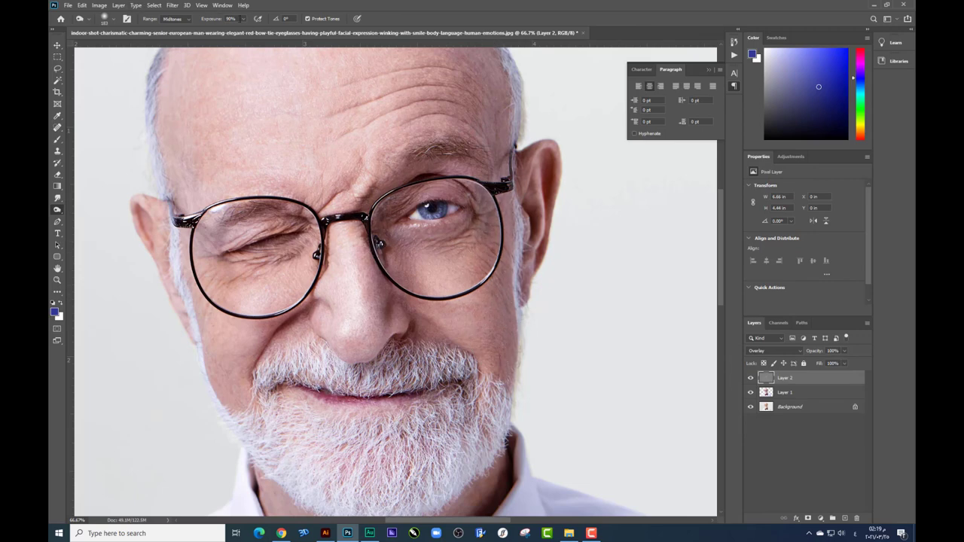
{"action": "left_click", "coordinate": [242, 19]}
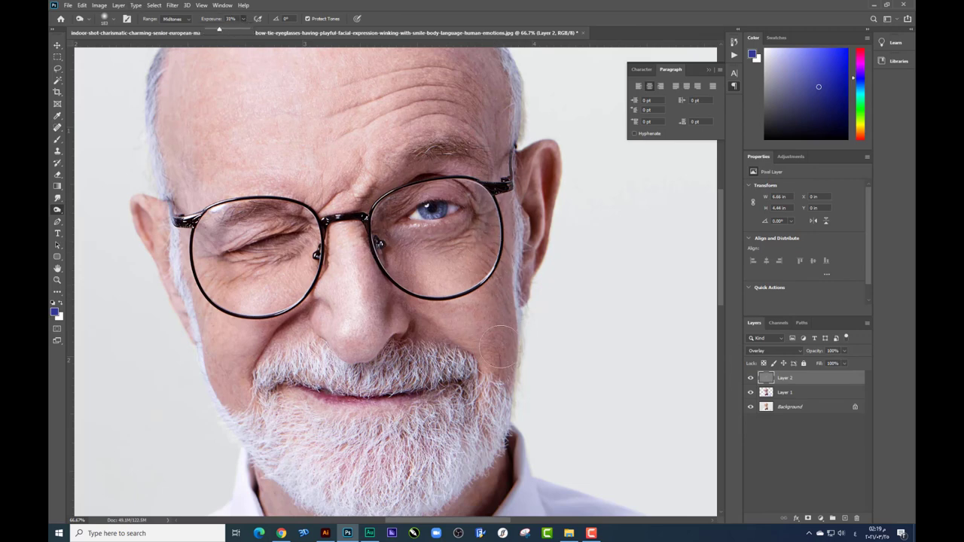
Step: Make the brush smaller and brush over the beard hairs around the chin
{"action": "scroll", "coordinate": [484, 173], "scroll_direction": "up", "scroll_amount": 2}
{"action": "scroll", "coordinate": [484, 155], "scroll_direction": "up", "scroll_amount": 1}
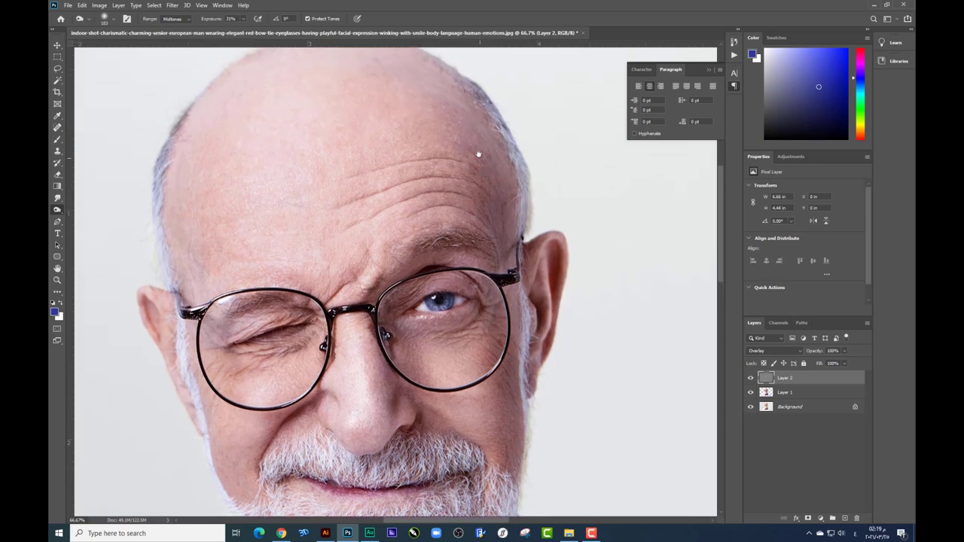
{"action": "scroll", "coordinate": [484, 156], "scroll_direction": "up", "scroll_amount": 1}
{"action": "right_click", "coordinate": [493, 183]}
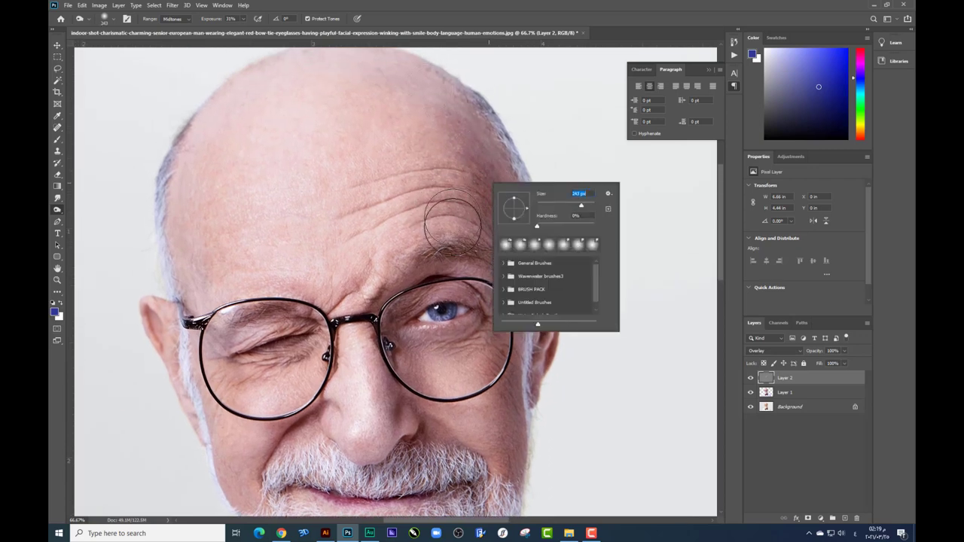
{"action": "left_click_drag", "start_coordinate": [580, 205], "coordinate": [573, 205]}
{"action": "key", "text": "Return"}
{"action": "scroll", "coordinate": [429, 154], "scroll_direction": "up", "scroll_amount": 1}
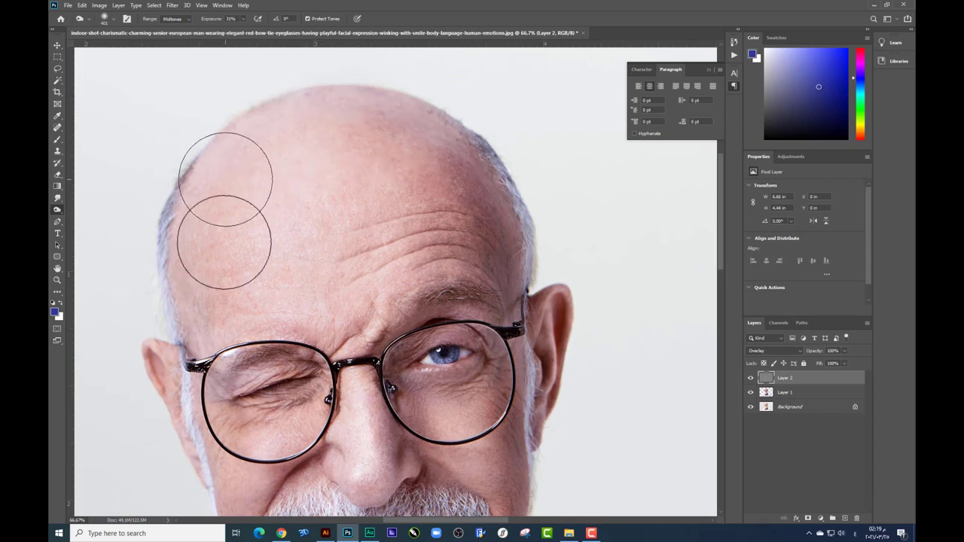
{"action": "scroll", "coordinate": [327, 343], "scroll_direction": "down", "scroll_amount": 3}
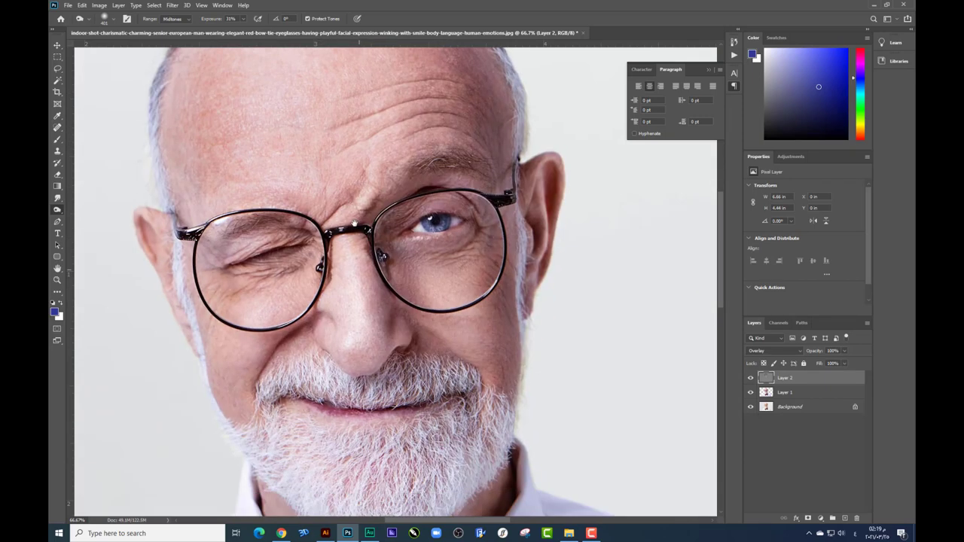
{"action": "scroll", "coordinate": [327, 342], "scroll_direction": "down", "scroll_amount": 1}
{"action": "scroll", "coordinate": [257, 323], "scroll_direction": "down", "scroll_amount": 1}
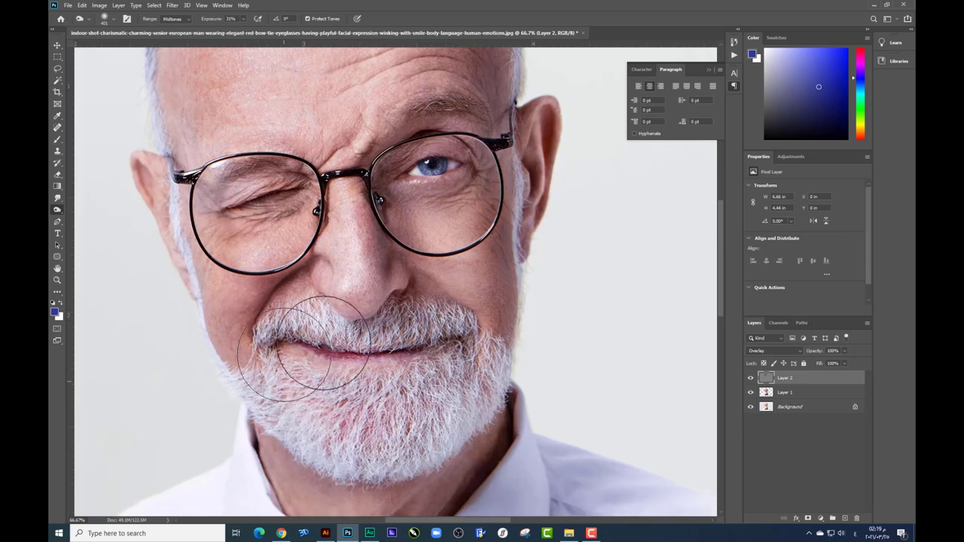
{"action": "scroll", "coordinate": [423, 314], "scroll_direction": "down", "scroll_amount": 2}
{"action": "left_click_drag", "start_coordinate": [423, 314], "coordinate": [299, 307]}
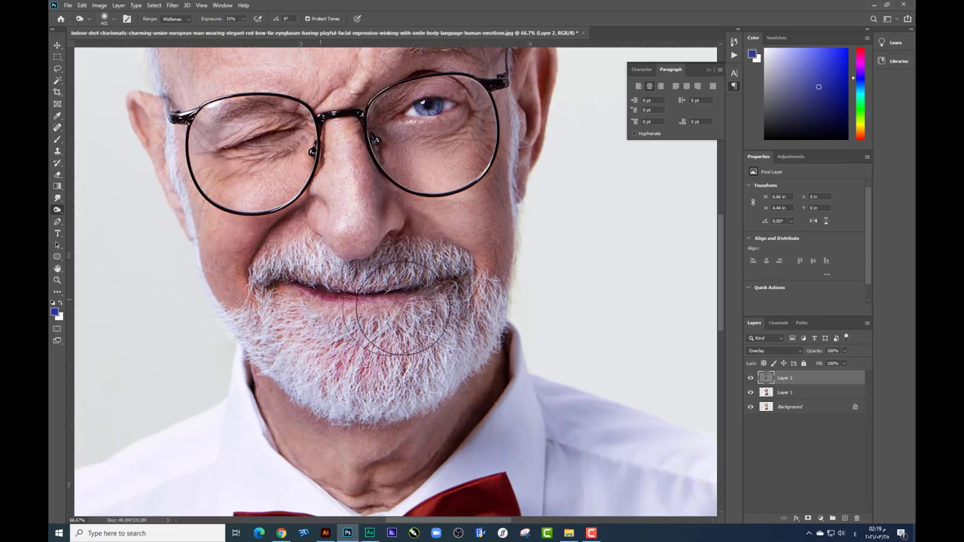
Step: Zoom in to 100% on the face with a 105 px brush
{"action": "scroll", "coordinate": [301, 317], "scroll_direction": "down", "scroll_amount": 3}
{"action": "scroll", "coordinate": [354, 316], "scroll_direction": "down", "scroll_amount": 3}
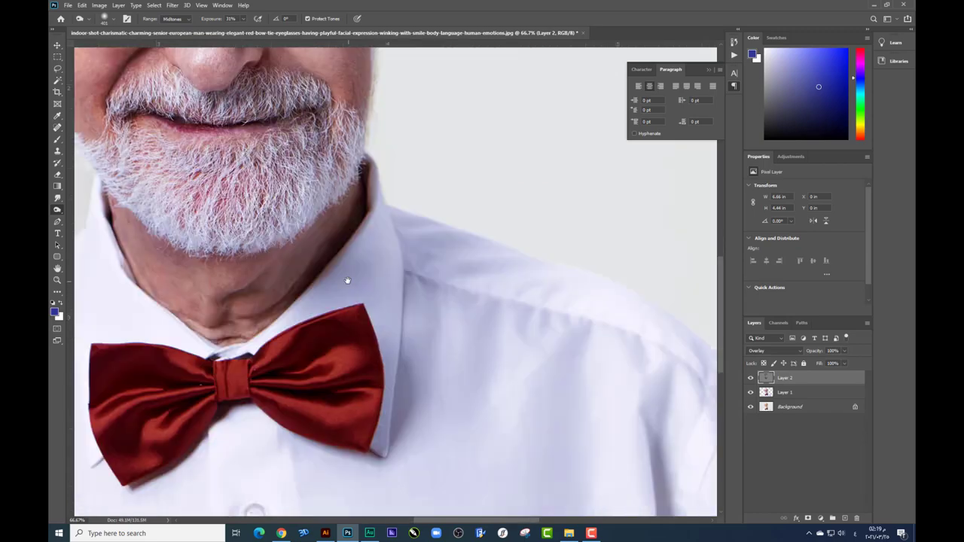
{"action": "scroll", "coordinate": [370, 280], "scroll_direction": "up", "scroll_amount": 8}
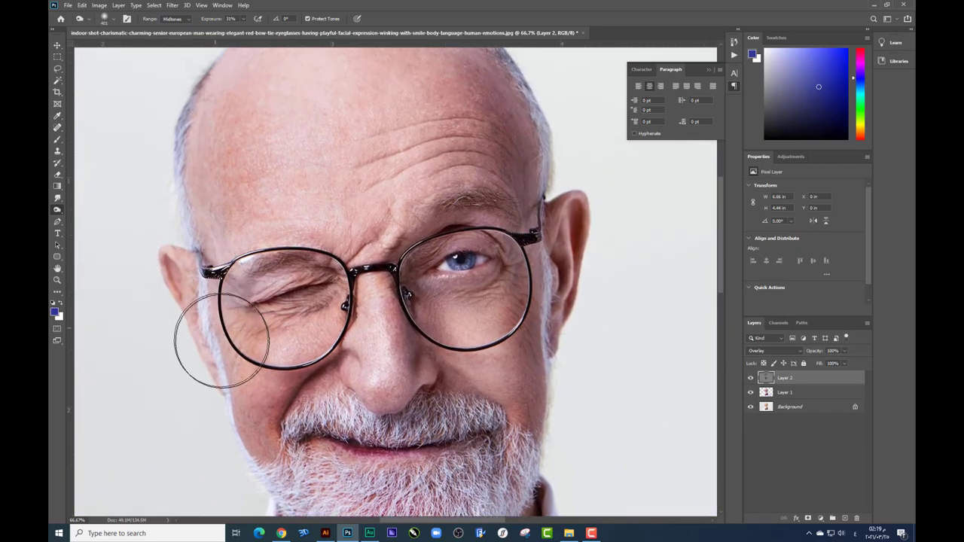
{"action": "scroll", "coordinate": [312, 343], "scroll_direction": "up", "scroll_amount": 2}
{"action": "scroll", "coordinate": [316, 339], "scroll_direction": "up", "scroll_amount": 1}
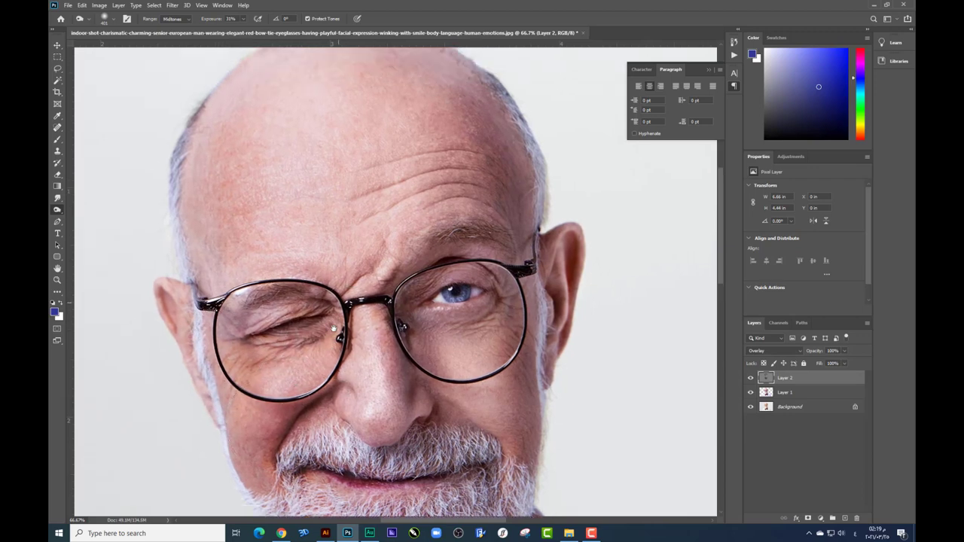
{"action": "scroll", "coordinate": [316, 338], "scroll_direction": "up", "scroll_amount": 1}
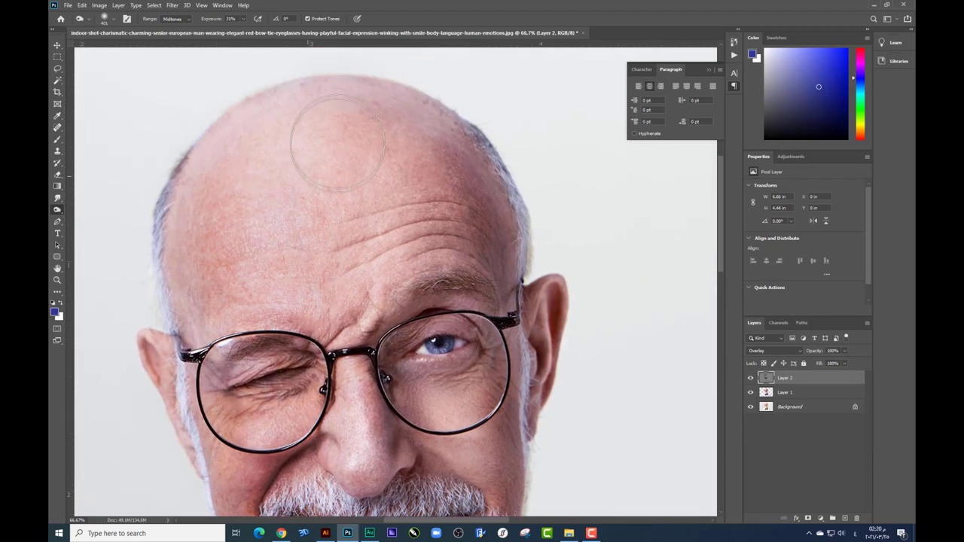
{"action": "scroll", "coordinate": [331, 151], "scroll_direction": "up", "scroll_amount": 2}
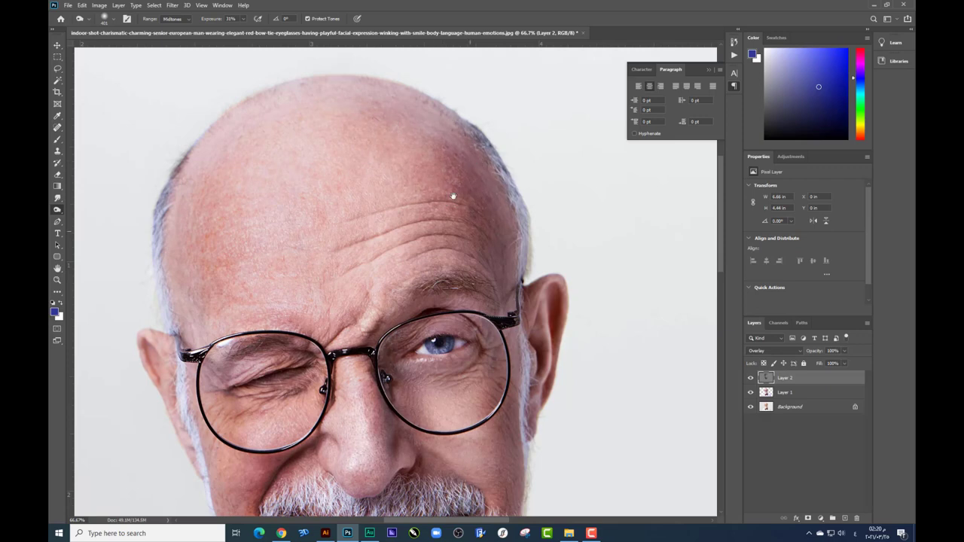
{"action": "scroll", "coordinate": [440, 180], "scroll_direction": "down", "scroll_amount": 3}
{"action": "right_click", "coordinate": [480, 225]}
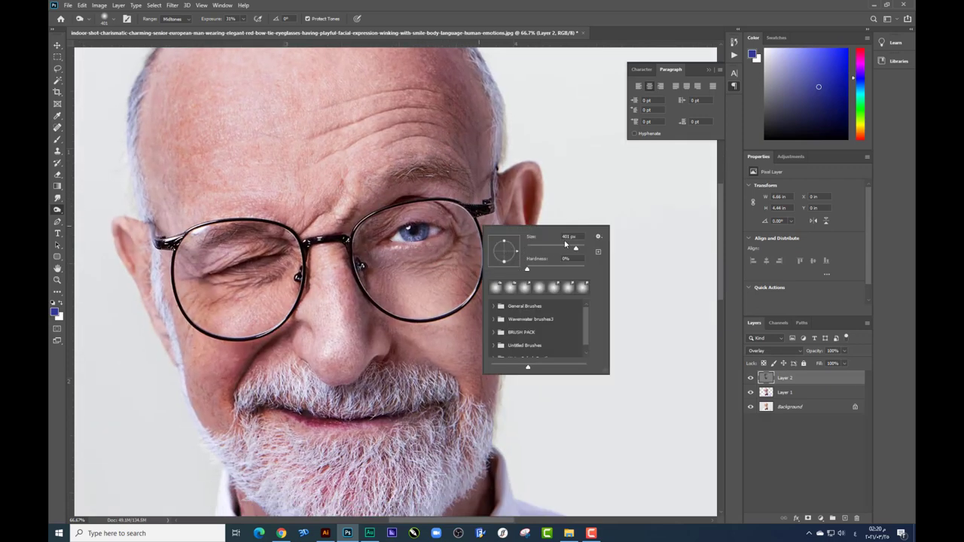
{"action": "key", "text": "Return"}
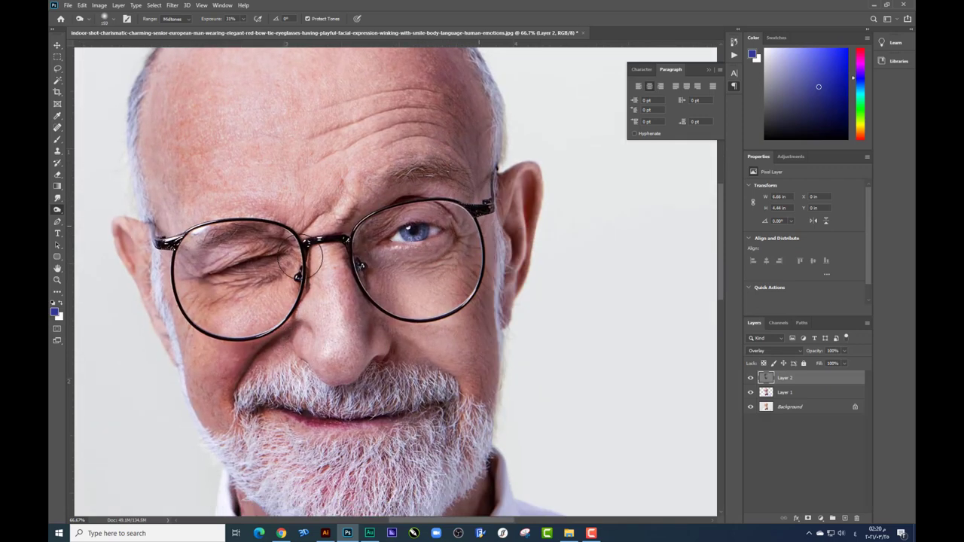
{"action": "scroll", "coordinate": [367, 292], "scroll_direction": "down", "scroll_amount": 1}
{"action": "key", "text": "ctrl+plus"}
{"action": "right_click", "coordinate": [418, 314]}
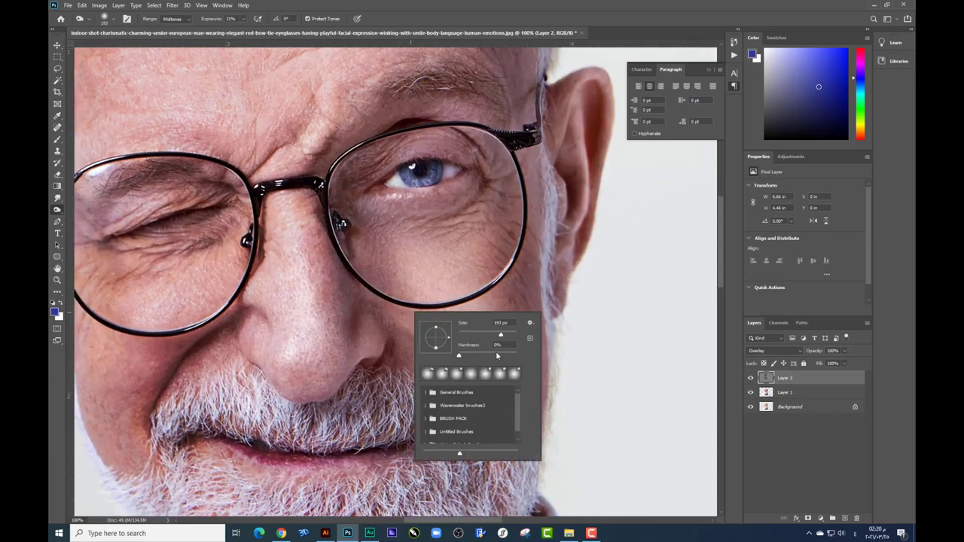
{"action": "key", "text": "Return"}
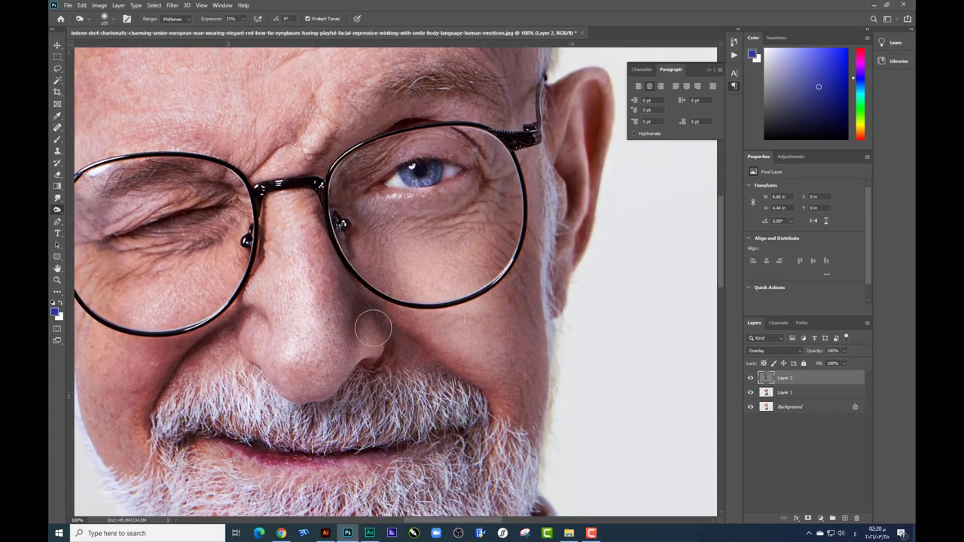
Step: Pan the 100% view across the lower face, forehead and both eyes
{"action": "left_click_drag", "start_coordinate": [418, 337], "coordinate": [491, 295]}
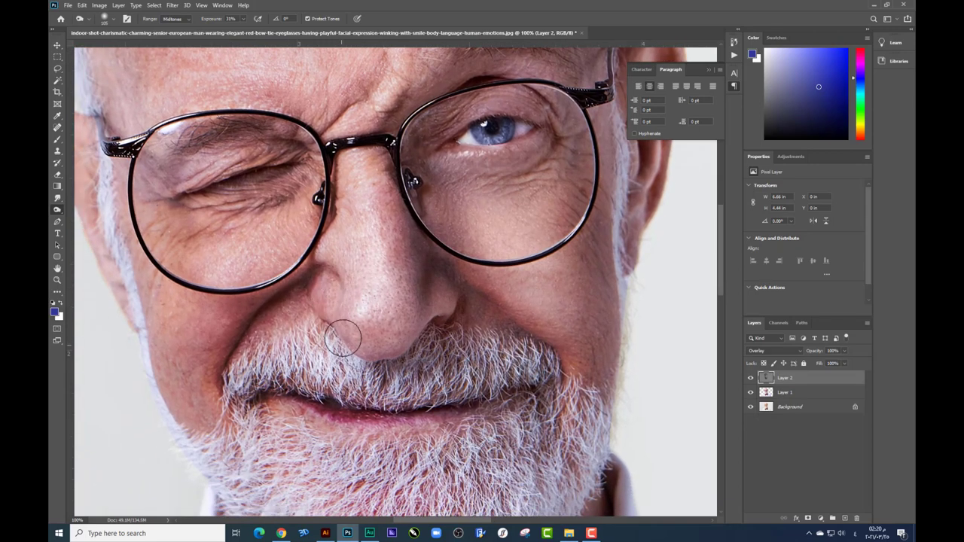
{"action": "left_click_drag", "start_coordinate": [444, 310], "coordinate": [477, 263]}
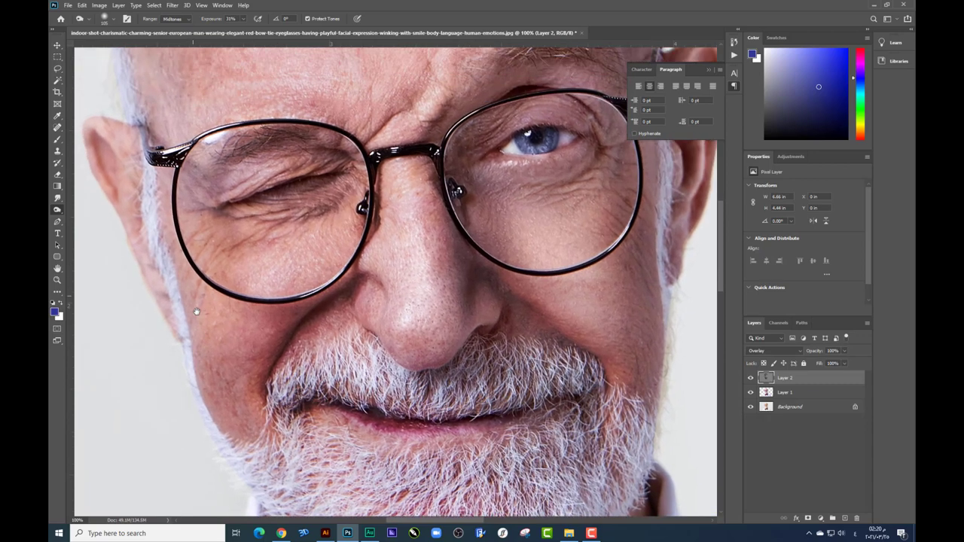
{"action": "left_click_drag", "start_coordinate": [150, 249], "coordinate": [168, 334]}
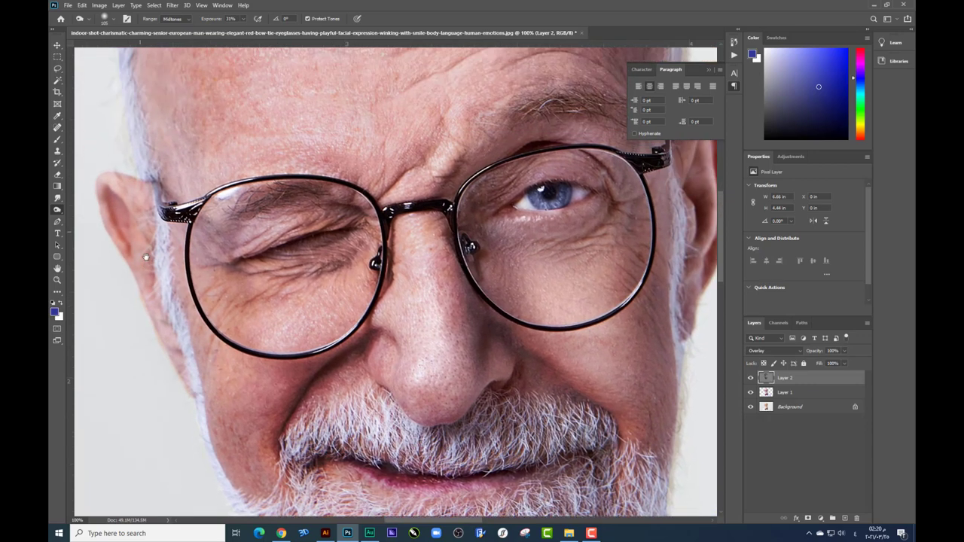
{"action": "left_click_drag", "start_coordinate": [103, 149], "coordinate": [167, 304]}
{"action": "scroll", "coordinate": [154, 279], "scroll_direction": "up", "scroll_amount": 3}
{"action": "scroll", "coordinate": [161, 301], "scroll_direction": "up", "scroll_amount": 2}
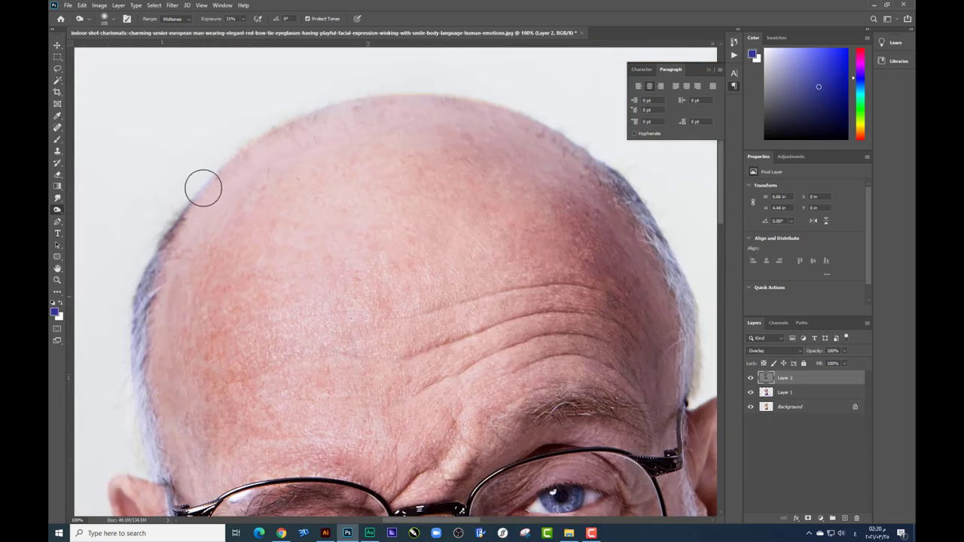
Step: Burn the shadows under the chin and along the neck
{"action": "scroll", "coordinate": [339, 115], "scroll_direction": "right", "scroll_amount": 3}
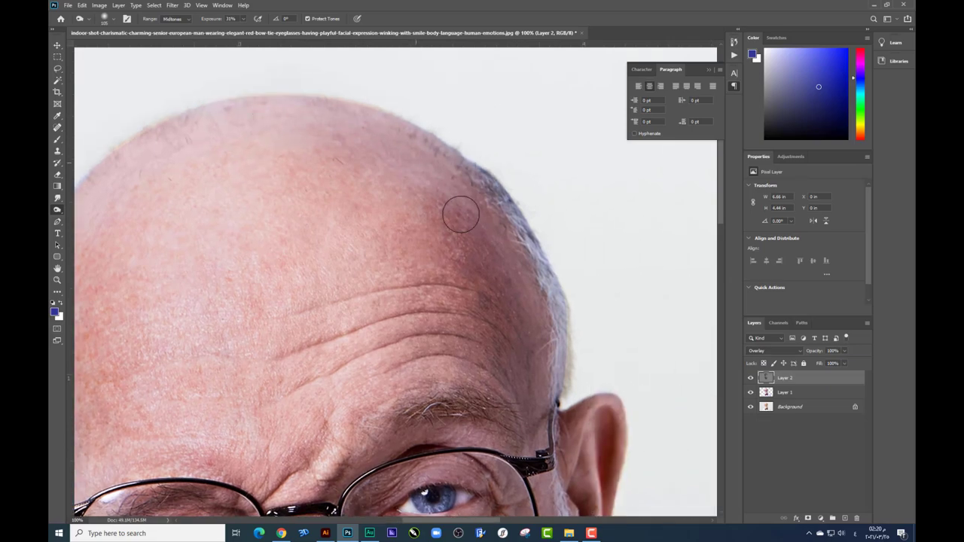
{"action": "scroll", "coordinate": [437, 177], "scroll_direction": "down", "scroll_amount": 1}
{"action": "scroll", "coordinate": [451, 188], "scroll_direction": "down", "scroll_amount": 1}
{"action": "scroll", "coordinate": [520, 215], "scroll_direction": "down", "scroll_amount": 3}
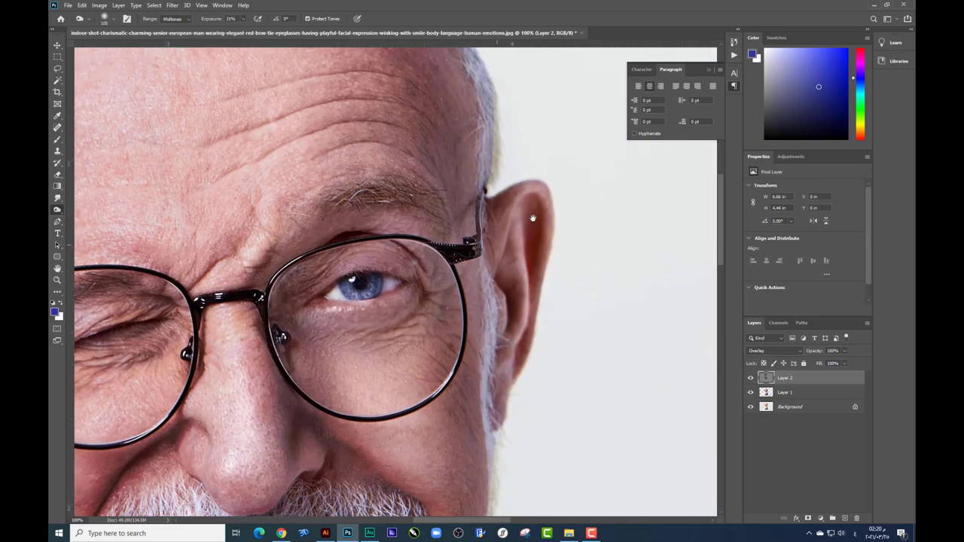
{"action": "scroll", "coordinate": [512, 248], "scroll_direction": "down", "scroll_amount": 5}
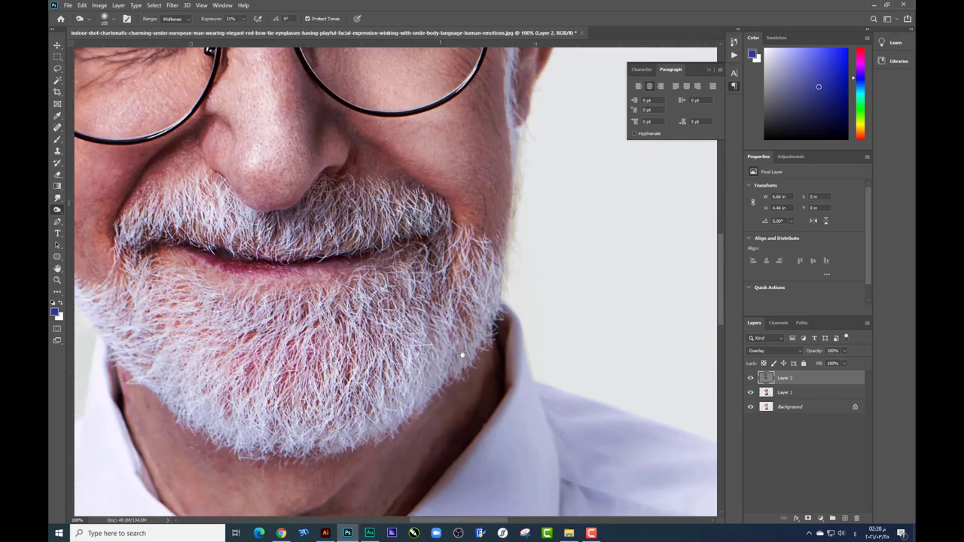
{"action": "scroll", "coordinate": [458, 322], "scroll_direction": "down", "scroll_amount": 2}
{"action": "left_click_drag", "start_coordinate": [392, 401], "coordinate": [376, 455]}
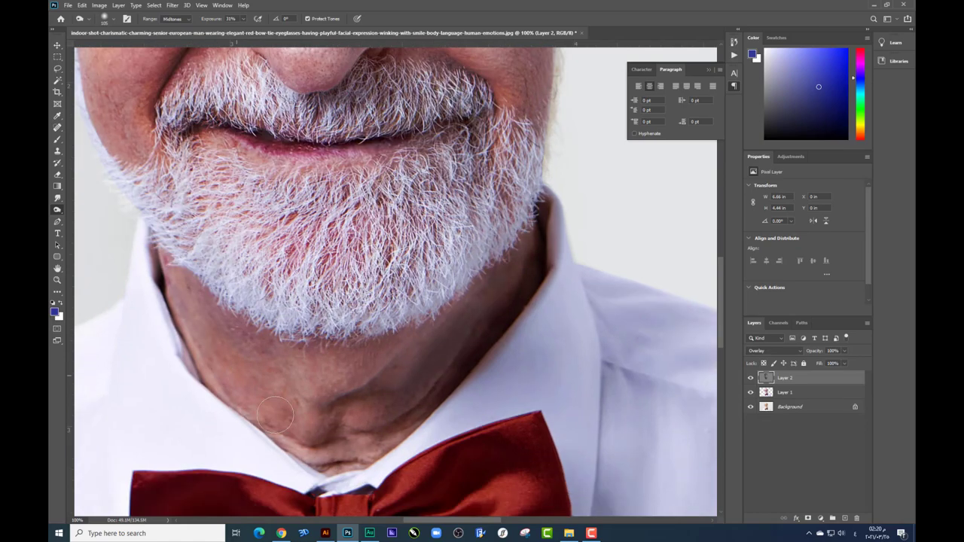
{"action": "scroll", "coordinate": [384, 452], "scroll_direction": "down", "scroll_amount": 1, "text": "alt"}
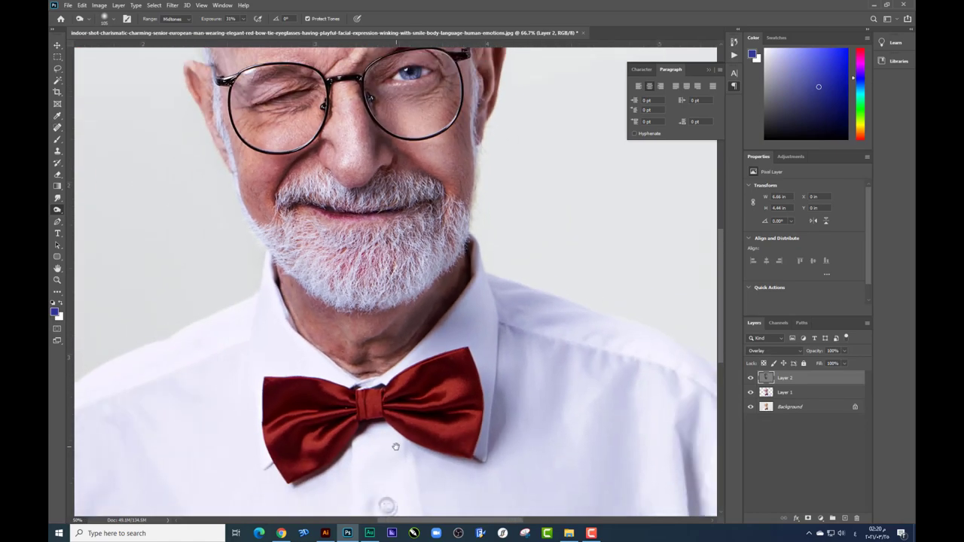
{"action": "scroll", "coordinate": [567, 379], "scroll_direction": "down", "scroll_amount": 1, "text": "alt"}
{"action": "scroll", "coordinate": [567, 379], "scroll_direction": "down", "scroll_amount": 1, "text": "alt"}
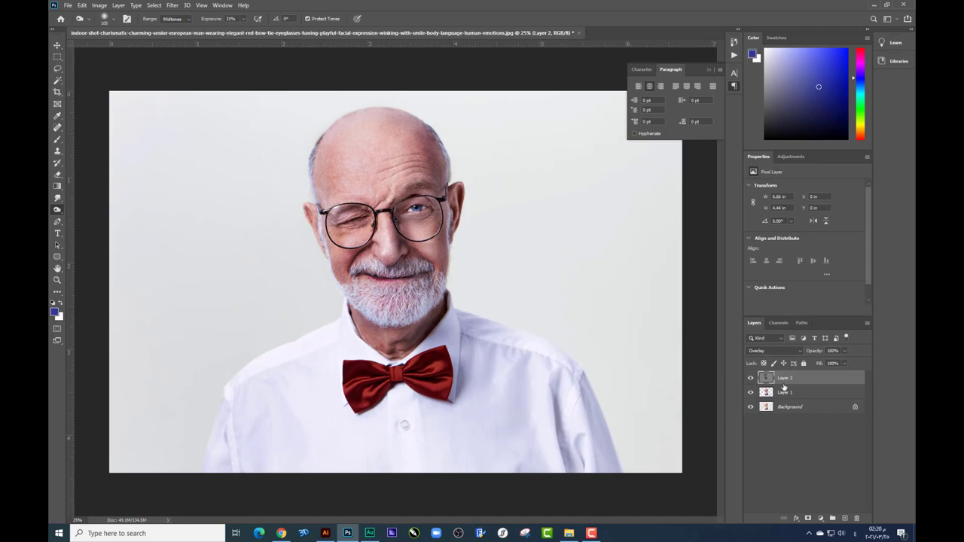
Step: Compare the face with Layer 2 toggled off and on, then raise Burn exposure to 89%
{"action": "left_click", "coordinate": [751, 378]}
{"action": "left_click", "coordinate": [751, 378]}
{"action": "left_click", "coordinate": [751, 378]}
{"action": "right_click", "coordinate": [501, 280]}
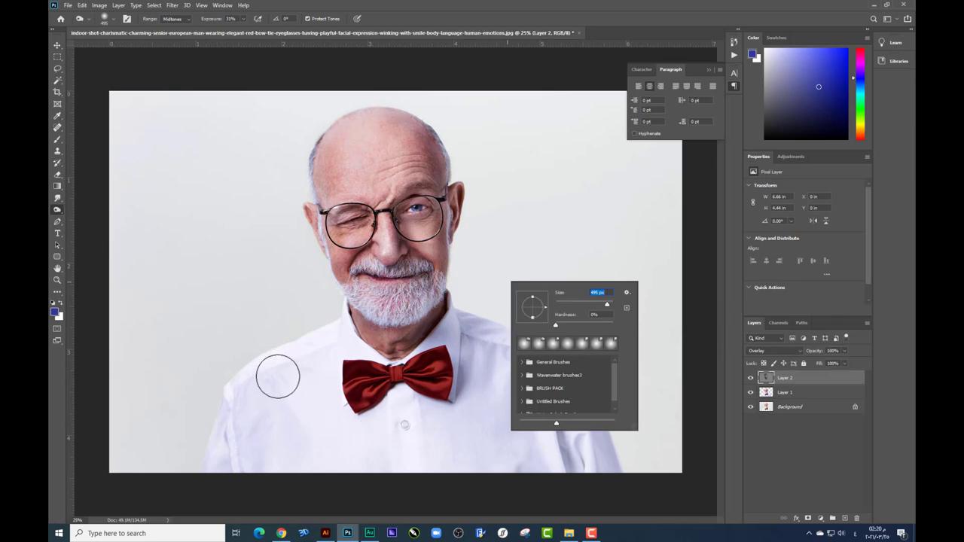
{"action": "left_click", "coordinate": [242, 18]}
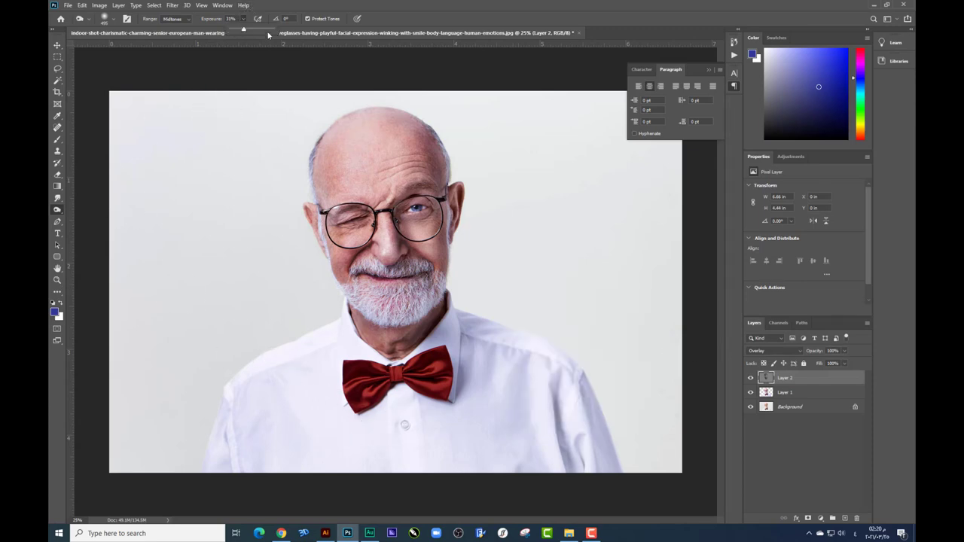
{"action": "left_click", "coordinate": [269, 444]}
Step: Darken the white shirt folds and the bow tie's right wing
{"action": "mouse_move", "coordinate": [549, 406]}
{"action": "left_mouse_down"}
{"action": "mouse_move", "coordinate": [577, 451]}
{"action": "mouse_move", "coordinate": [585, 441]}
{"action": "mouse_move", "coordinate": [465, 308]}
{"action": "mouse_move", "coordinate": [490, 462]}
{"action": "left_mouse_up"}
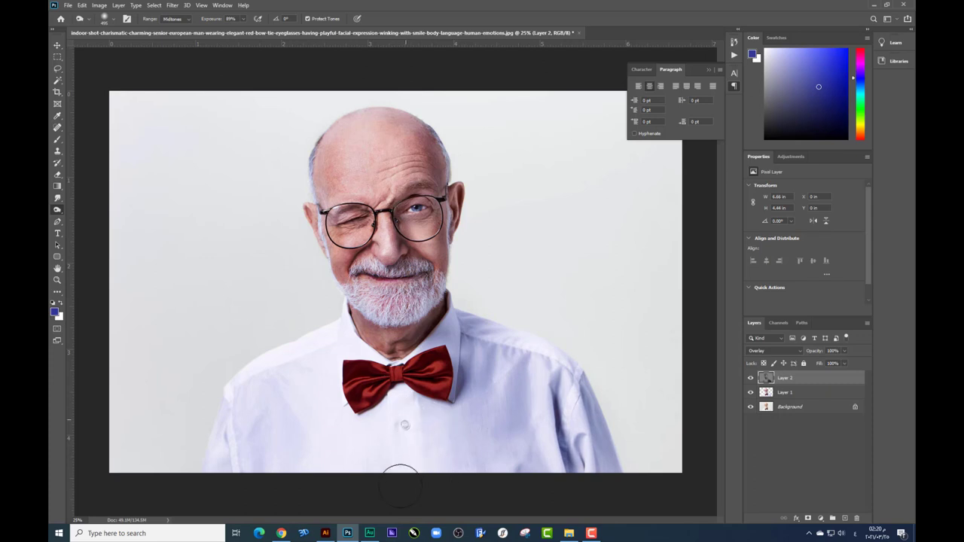
{"action": "left_click_drag", "start_coordinate": [404, 447], "coordinate": [323, 429]}
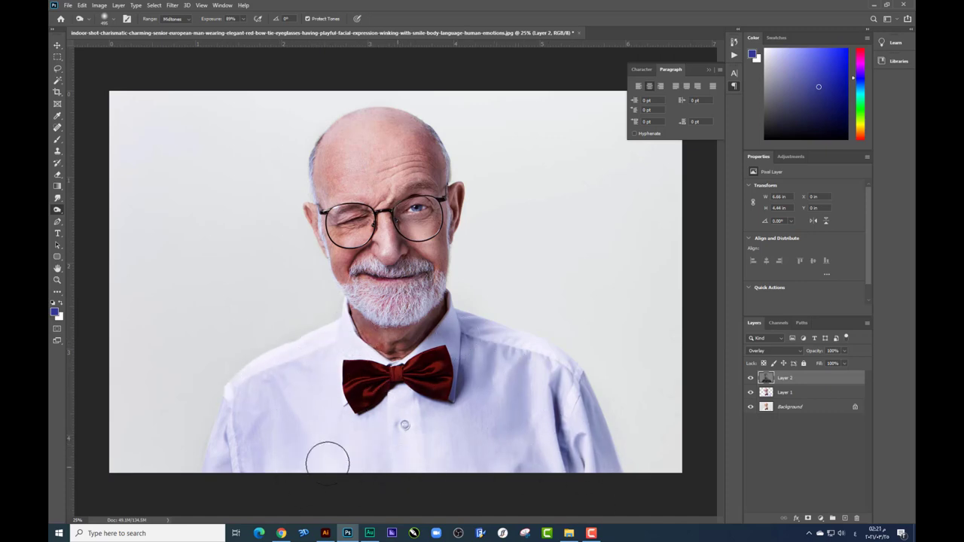
{"action": "scroll", "coordinate": [368, 349], "scroll_direction": "up", "scroll_amount": 1}
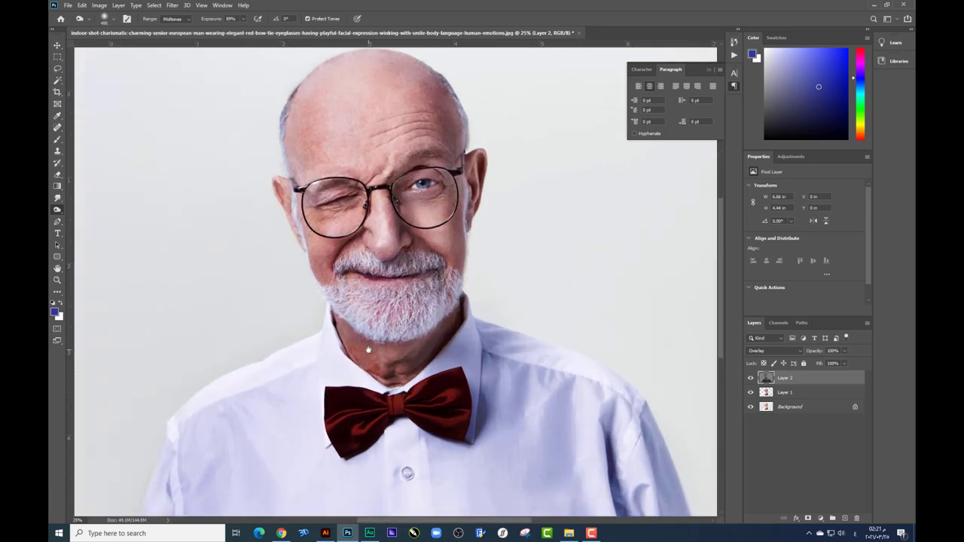
{"action": "scroll", "coordinate": [368, 346], "scroll_direction": "up", "scroll_amount": 1}
{"action": "scroll", "coordinate": [376, 323], "scroll_direction": "up", "scroll_amount": 1}
{"action": "scroll", "coordinate": [377, 324], "scroll_direction": "up", "scroll_amount": 1}
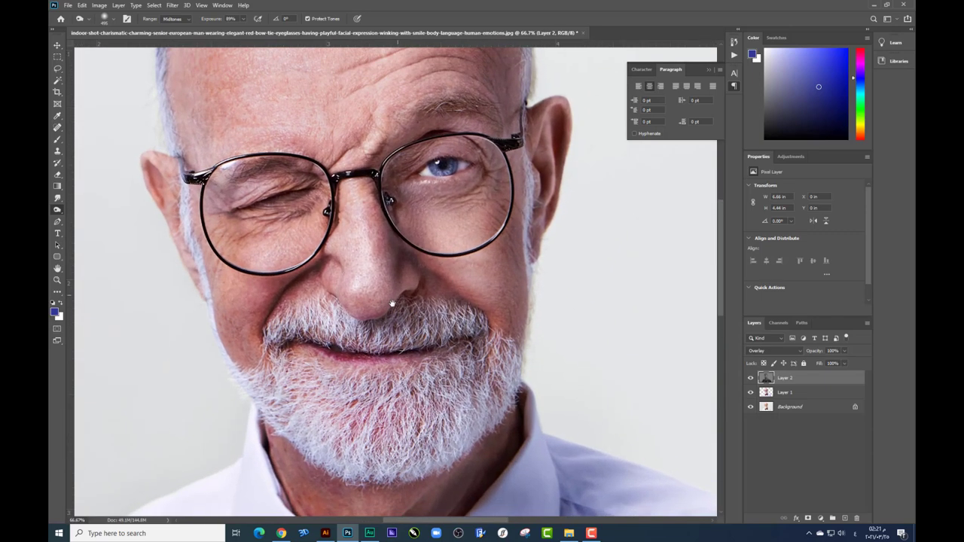
{"action": "scroll", "coordinate": [362, 324], "scroll_direction": "up", "scroll_amount": 1}
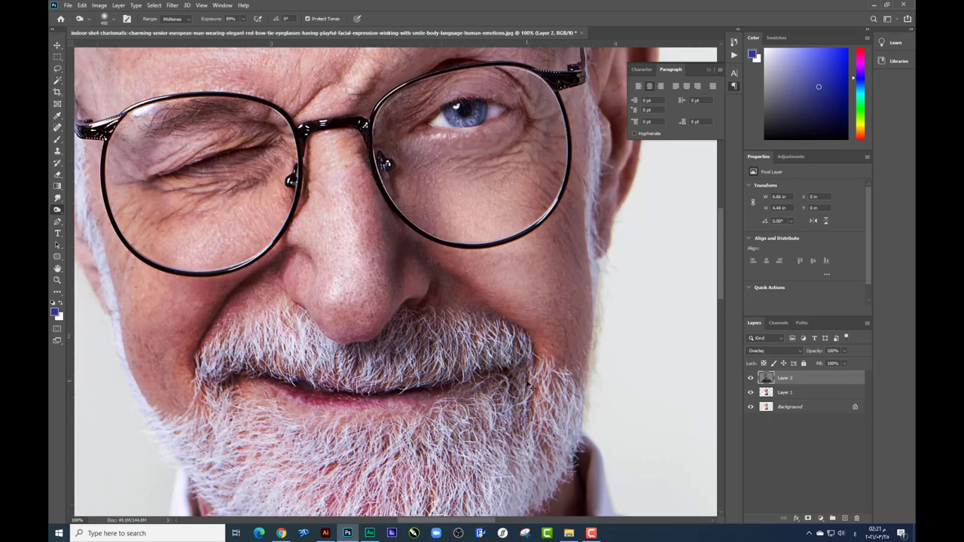
Step: Switch to the Dodge tool and zoom to 200% on the nose and moustache
{"action": "right_click", "coordinate": [57, 208]}
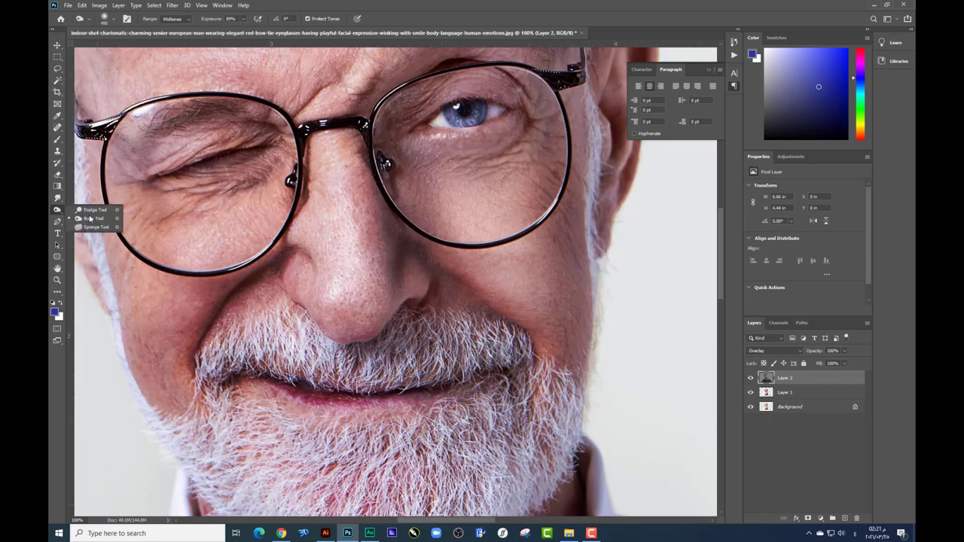
{"action": "left_click", "coordinate": [83, 218]}
{"action": "right_click", "coordinate": [460, 305]}
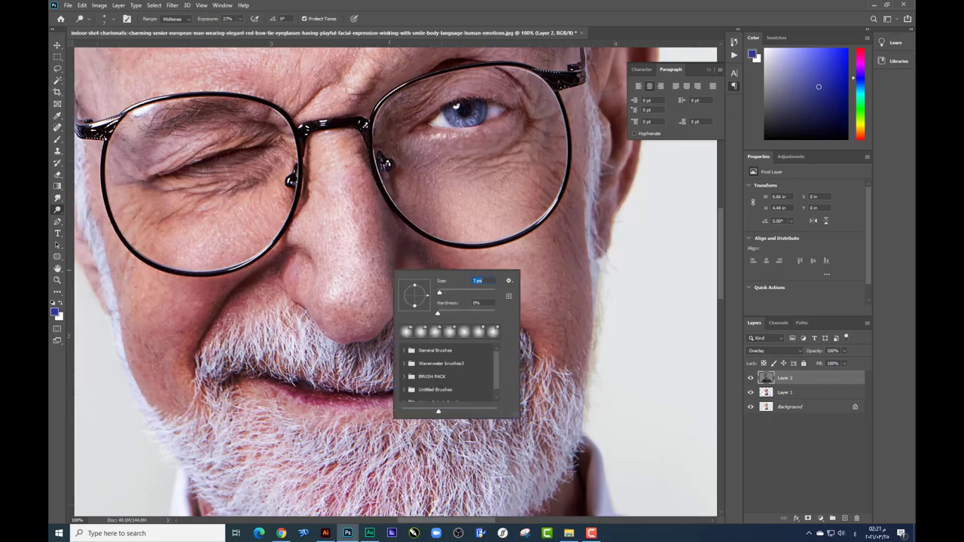
{"action": "key", "text": "Return"}
{"action": "key", "text": "ctrl+plus"}
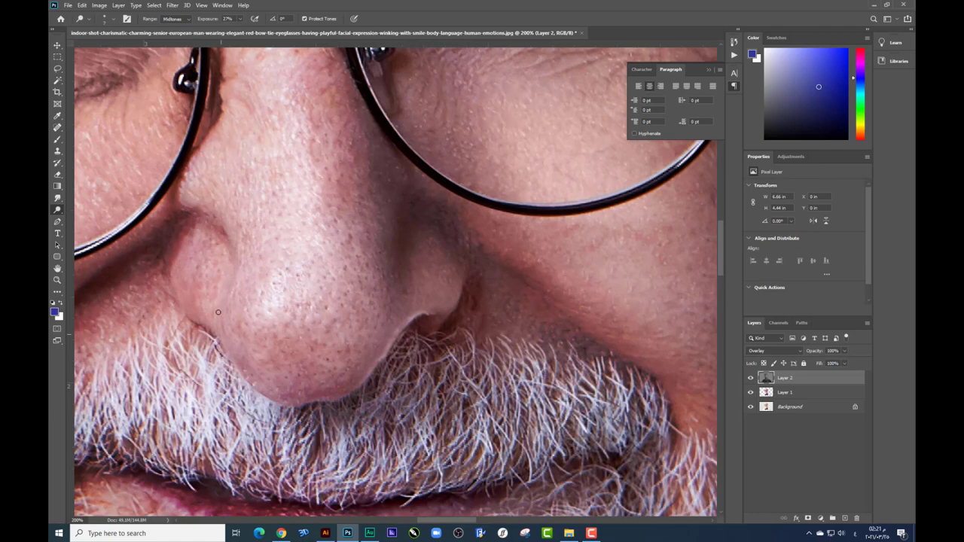
Step: Zoom back out to the whole face and resize the dodge brush
{"action": "scroll", "coordinate": [218, 312], "scroll_direction": "up", "scroll_amount": 2}
{"action": "right_click", "coordinate": [335, 315]}
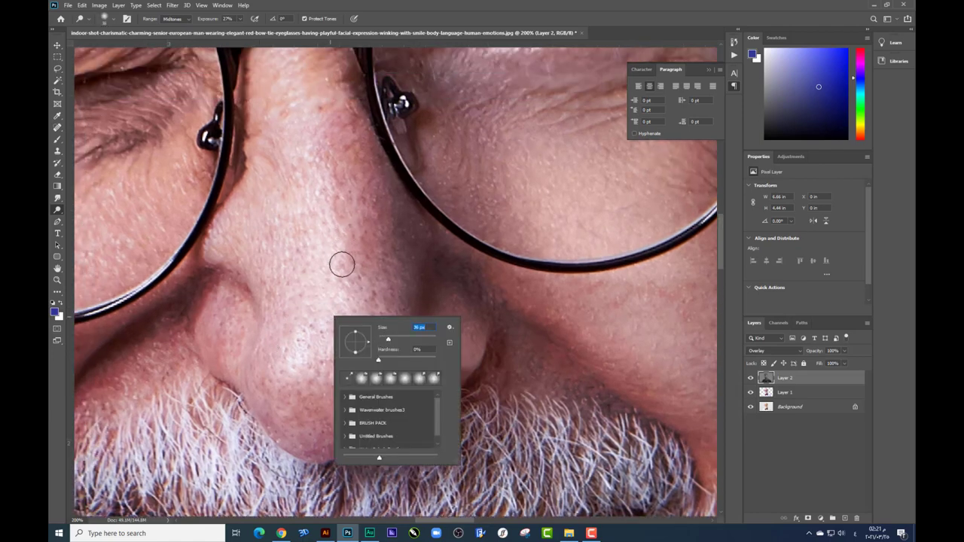
{"action": "key", "text": "ctrl+minus"}
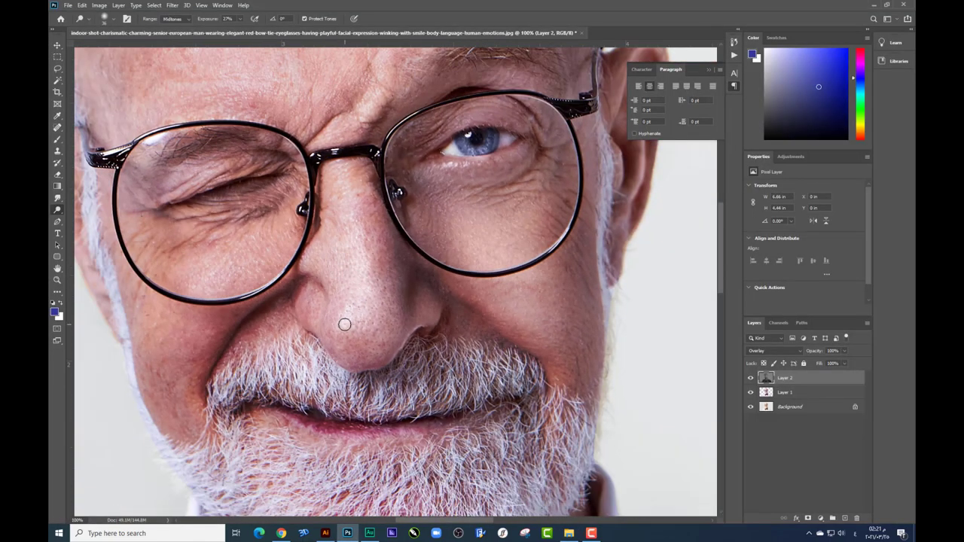
{"action": "right_click", "coordinate": [347, 324]}
{"action": "key", "text": "Escape"}
{"action": "scroll", "coordinate": [340, 331], "scroll_direction": "up", "scroll_amount": 2}
{"action": "scroll", "coordinate": [337, 245], "scroll_direction": "up", "scroll_amount": 1}
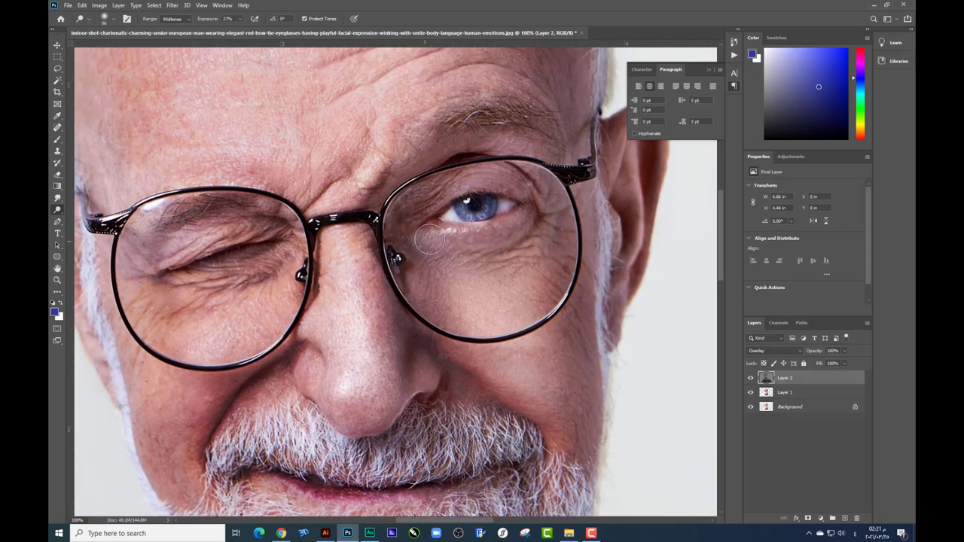
{"action": "right_click", "coordinate": [429, 239]}
{"action": "key", "text": "Escape"}
Step: Pan over the open and winking eyes and set the brush to 45 px
{"action": "left_click_drag", "start_coordinate": [503, 219], "coordinate": [374, 275]}
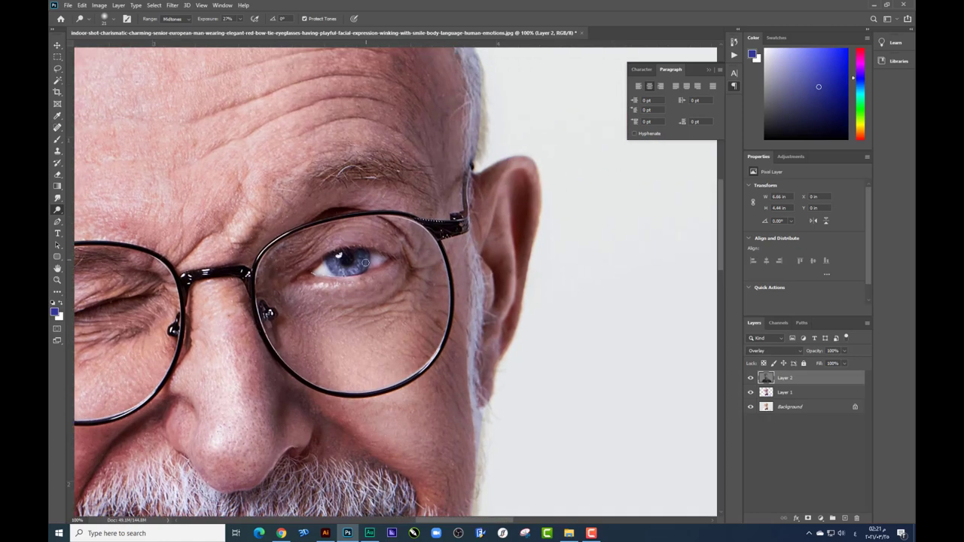
{"action": "right_click", "coordinate": [368, 265]}
{"action": "key", "text": "Escape"}
{"action": "left_click_drag", "start_coordinate": [96, 290], "coordinate": [218, 241]}
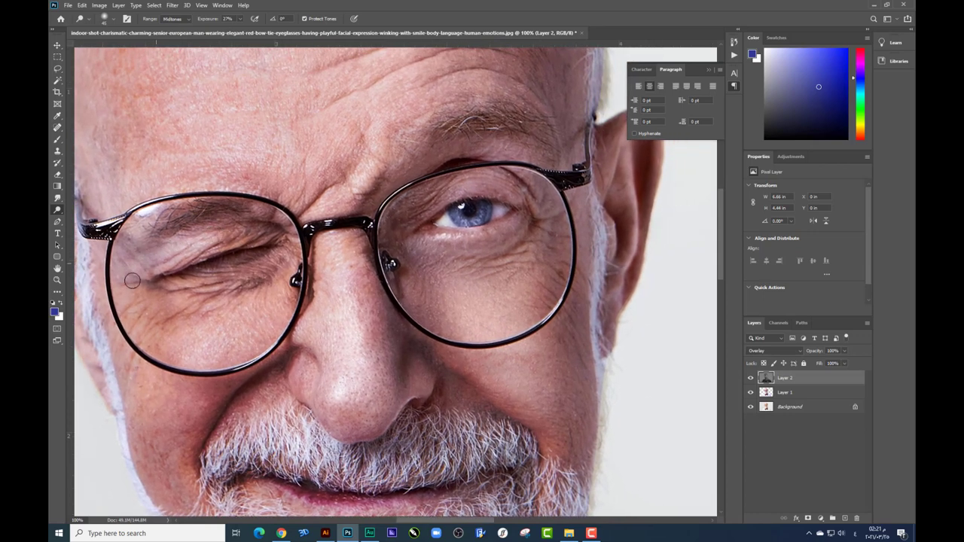
{"action": "mouse_move", "coordinate": [269, 232]}
{"action": "left_mouse_down"}
{"action": "mouse_move", "coordinate": [279, 228]}
{"action": "mouse_move", "coordinate": [303, 242]}
{"action": "mouse_move", "coordinate": [438, 163]}
{"action": "left_mouse_up"}
{"action": "right_click", "coordinate": [308, 312]}
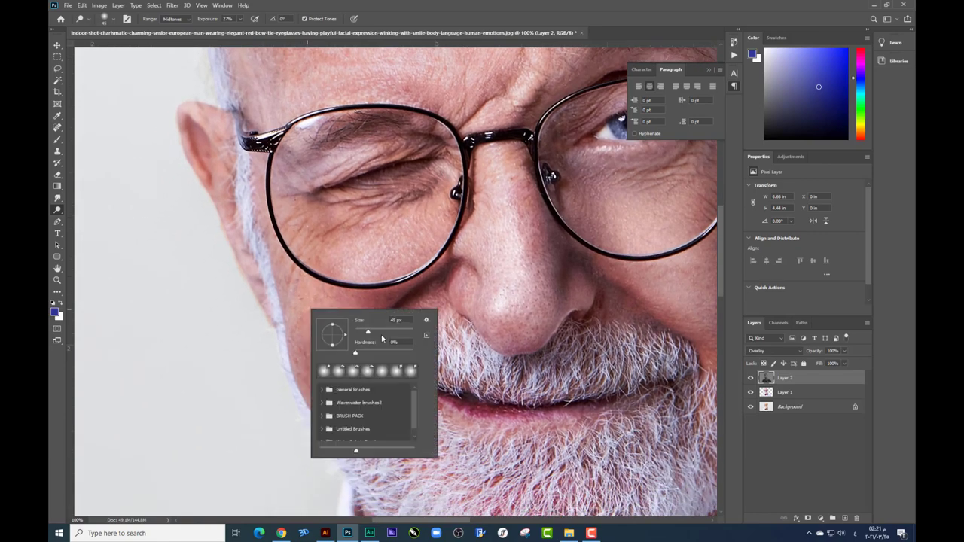
{"action": "left_click", "coordinate": [276, 308]}
Step: Zoom out to the whole head and enlarge the brush to 160 px
{"action": "scroll", "coordinate": [292, 356], "scroll_direction": "down", "scroll_amount": 1}
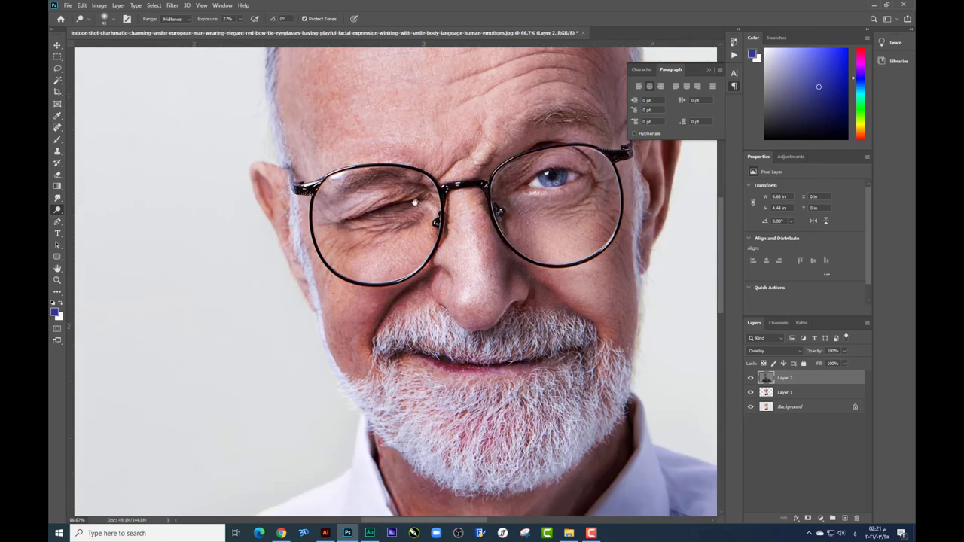
{"action": "left_click_drag", "start_coordinate": [466, 117], "coordinate": [505, 253]}
{"action": "right_click", "coordinate": [506, 253]}
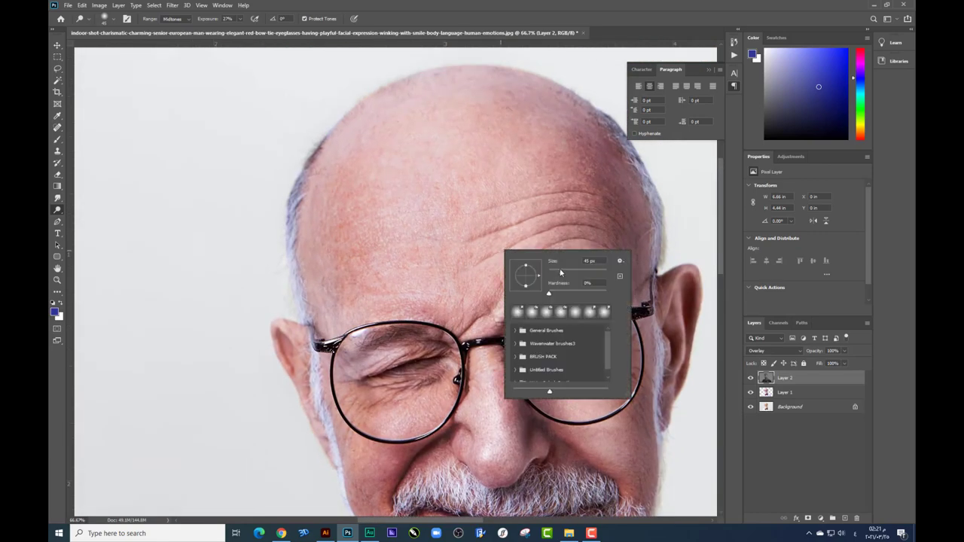
{"action": "left_click", "coordinate": [326, 305]}
{"action": "left_click_drag", "start_coordinate": [399, 156], "coordinate": [355, 185]}
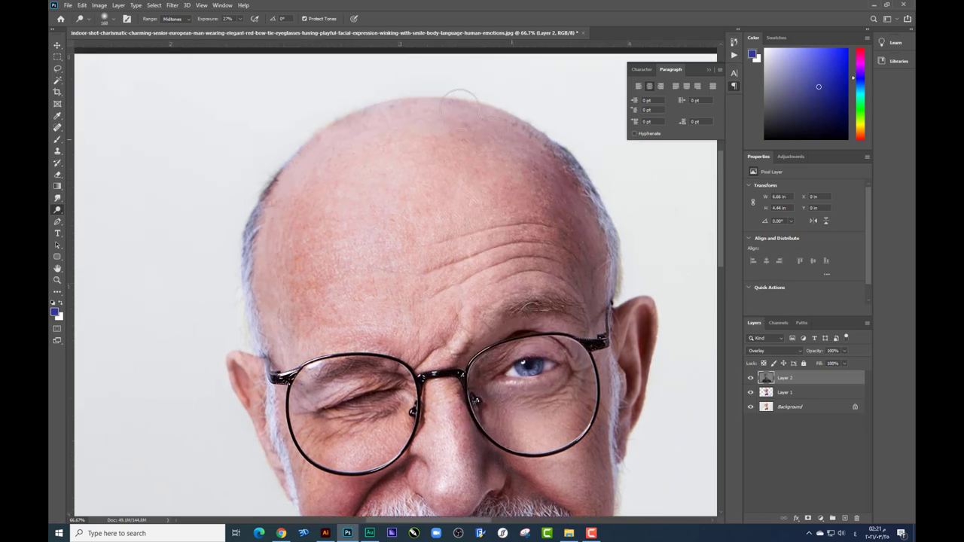
Step: Switch back to Burn, zoom in close on the nose, and set a 100 px brush
{"action": "right_click", "coordinate": [58, 209]}
{"action": "left_click", "coordinate": [79, 218]}
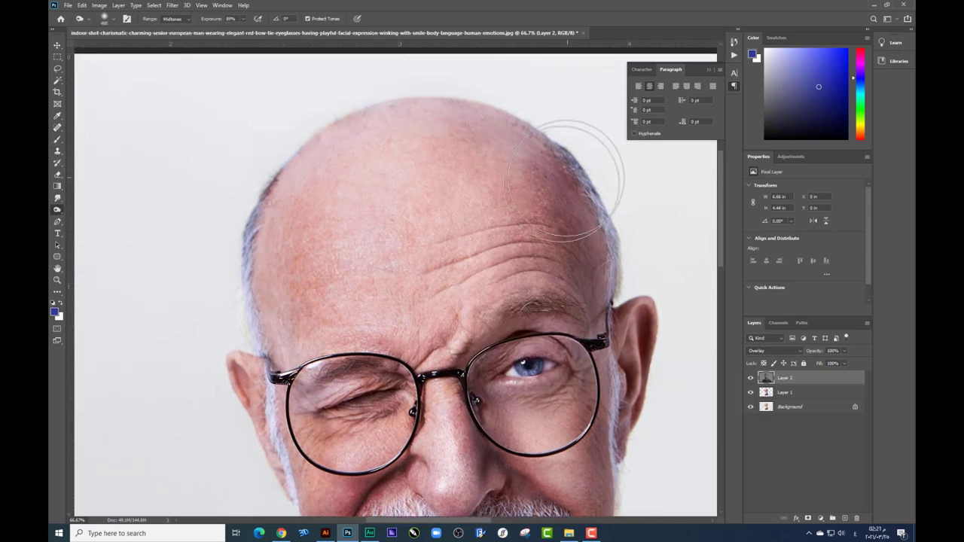
{"action": "left_click_drag", "start_coordinate": [501, 238], "coordinate": [457, 184]}
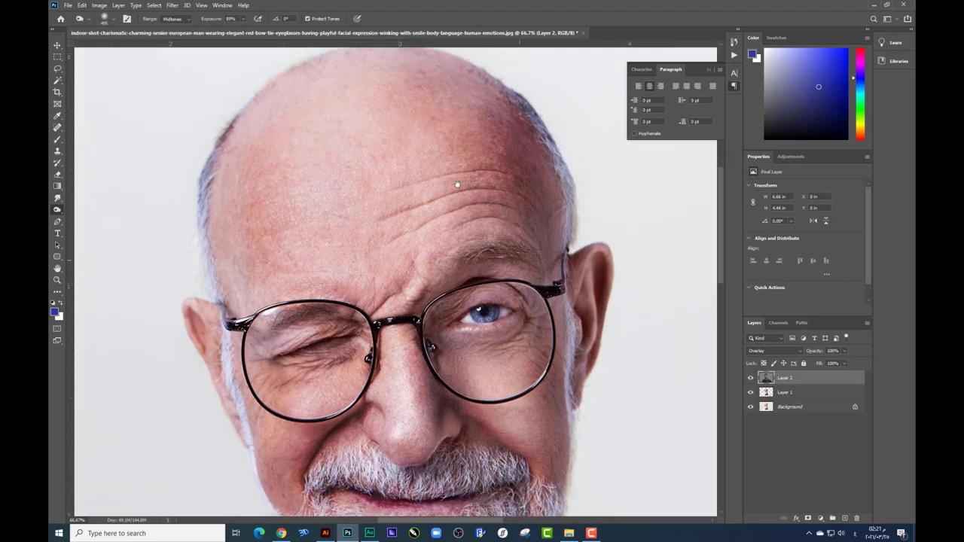
{"action": "key", "text": "ctrl+plus"}
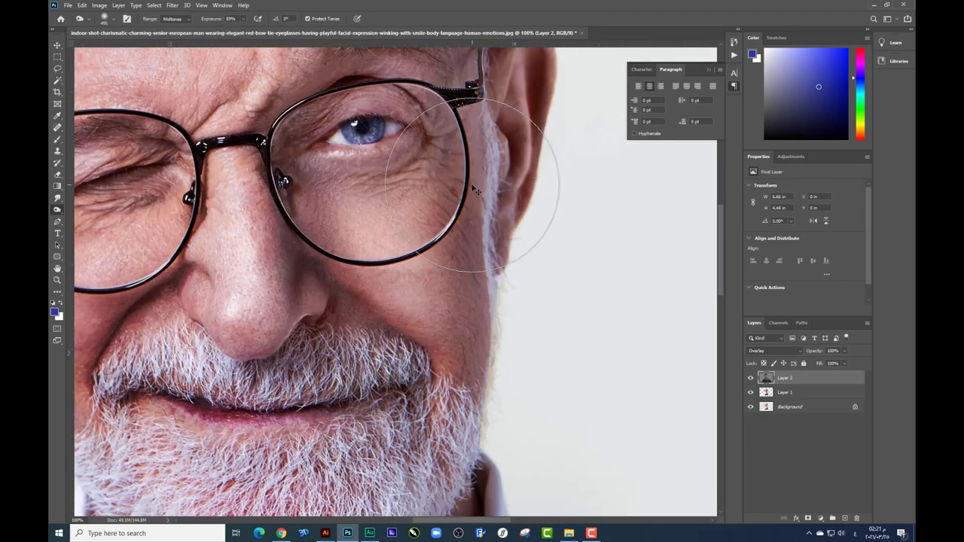
{"action": "key", "text": "ctrl+minus"}
{"action": "key", "text": "ctrl+minus"}
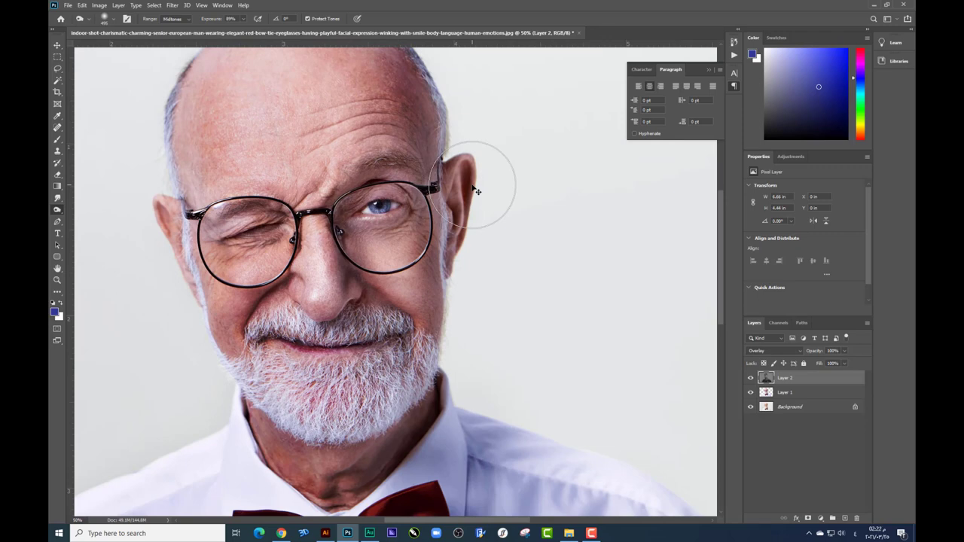
{"action": "key", "text": "ctrl+plus"}
{"action": "left_click_drag", "start_coordinate": [370, 289], "coordinate": [437, 275]}
{"action": "key", "text": "ctrl+plus"}
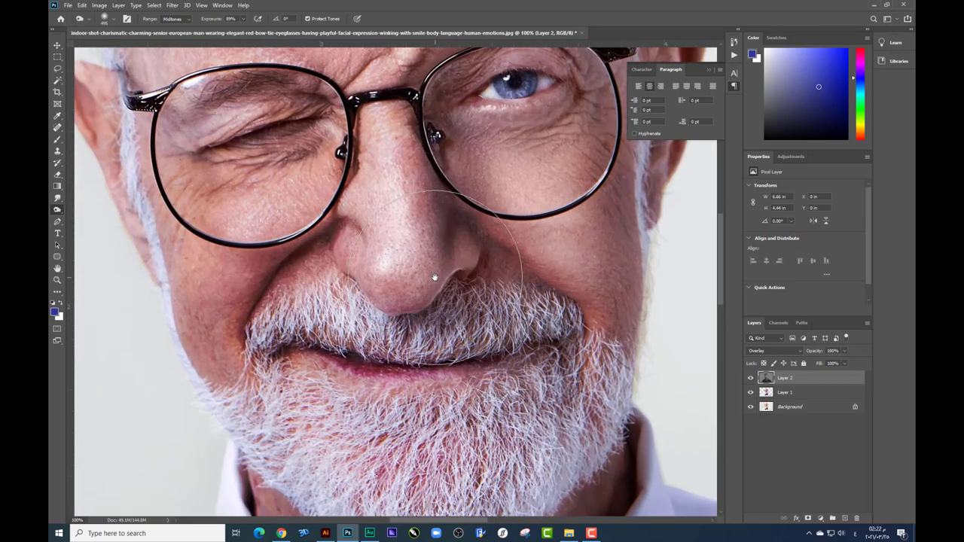
{"action": "right_click", "coordinate": [434, 277]}
{"action": "key", "text": "Return"}
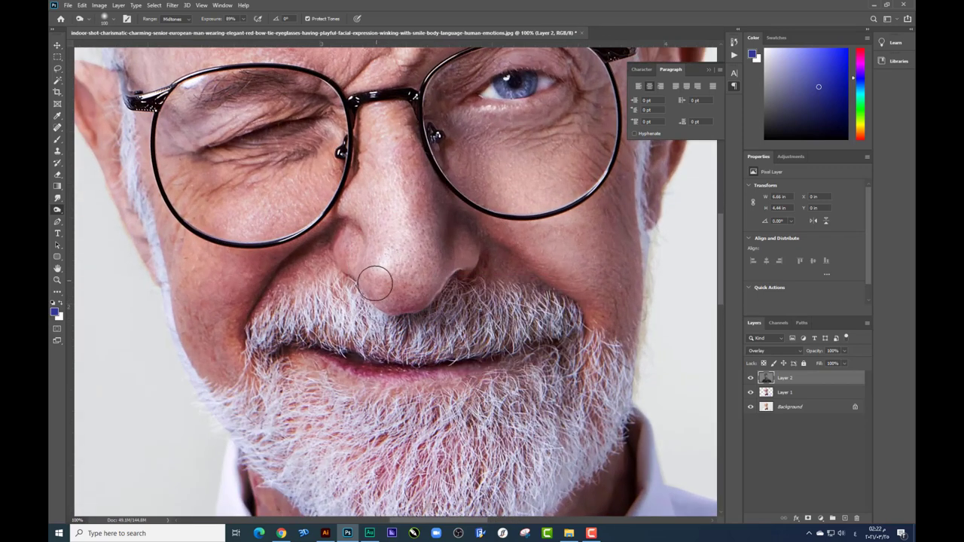
Step: Zoom out to the whole head and bow tie, then clip Layer 2 onto Layer 1
{"action": "key", "text": "ctrl+minus"}
{"action": "left_click_drag", "start_coordinate": [457, 215], "coordinate": [381, 213]}
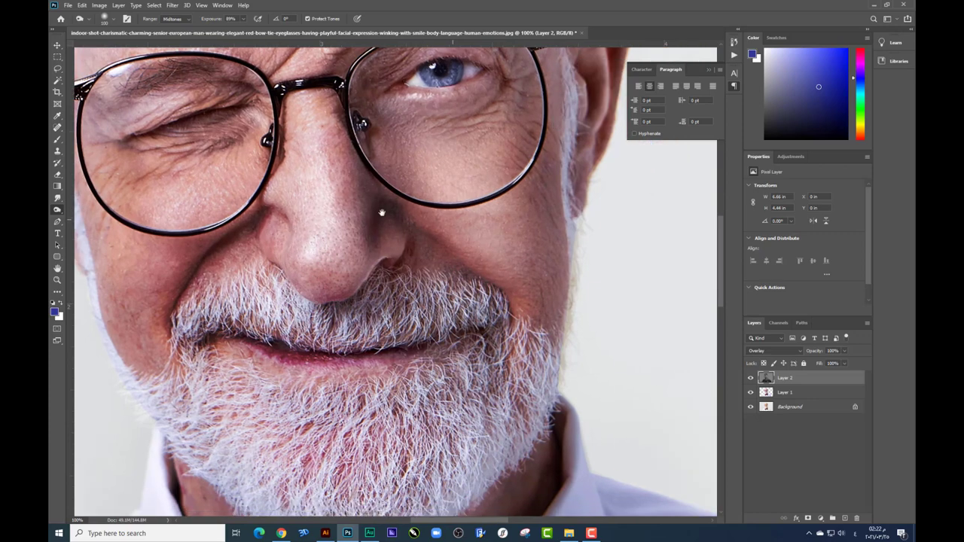
{"action": "key", "text": "ctrl+minus"}
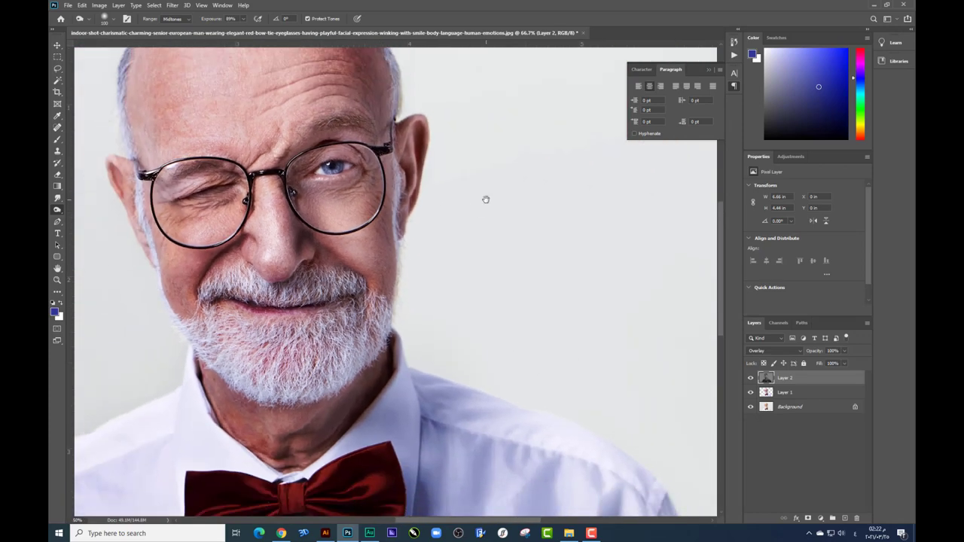
{"action": "key", "text": "ctrl+minus"}
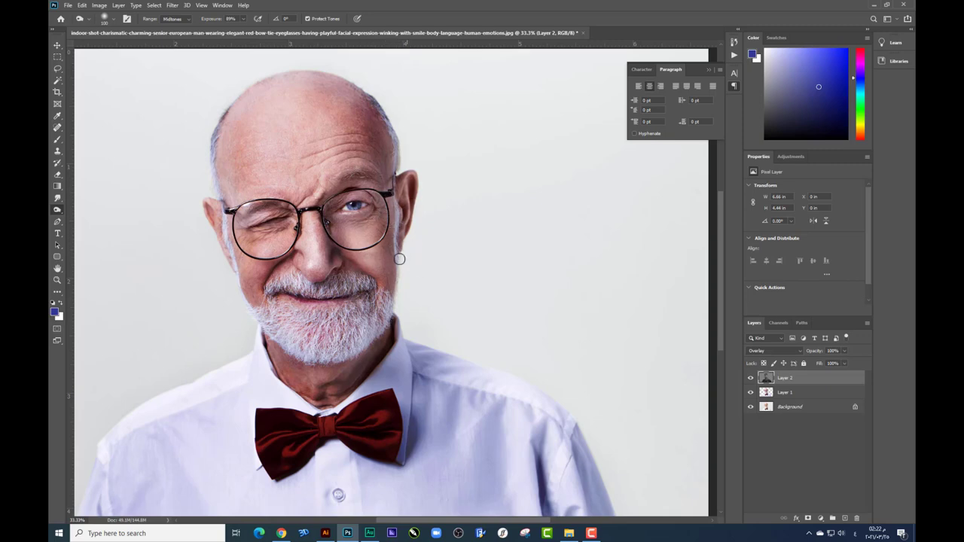
{"action": "left_click_drag", "start_coordinate": [477, 238], "coordinate": [405, 255]}
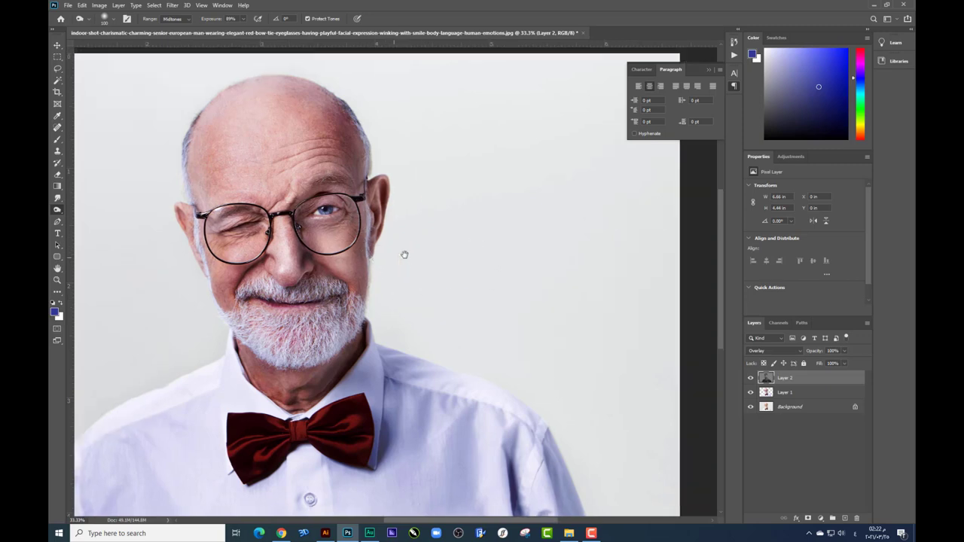
{"action": "scroll", "coordinate": [409, 255], "scroll_direction": "up", "scroll_amount": 1}
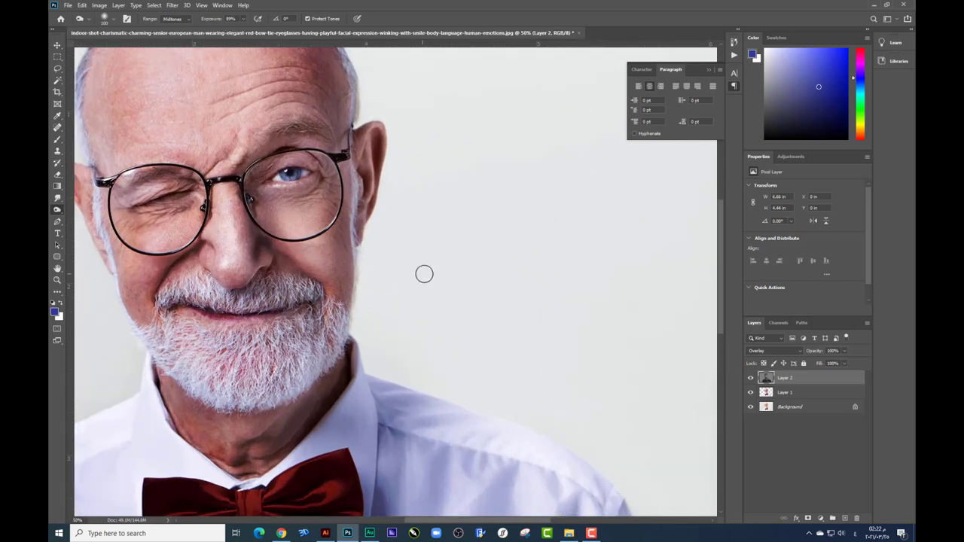
{"action": "scroll", "coordinate": [424, 274], "scroll_direction": "up", "scroll_amount": 1}
{"action": "left_click_drag", "start_coordinate": [448, 243], "coordinate": [483, 265]}
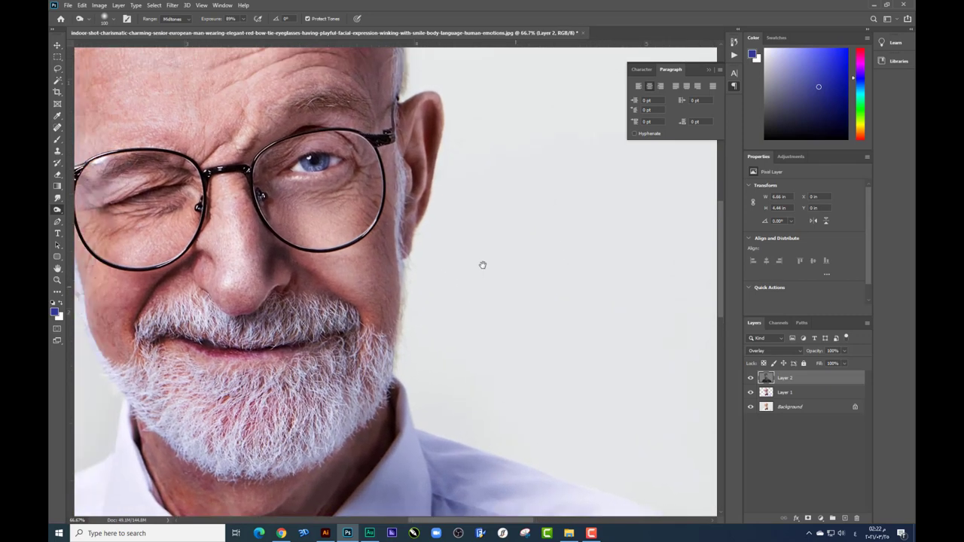
{"action": "key", "text": "ctrl+e"}
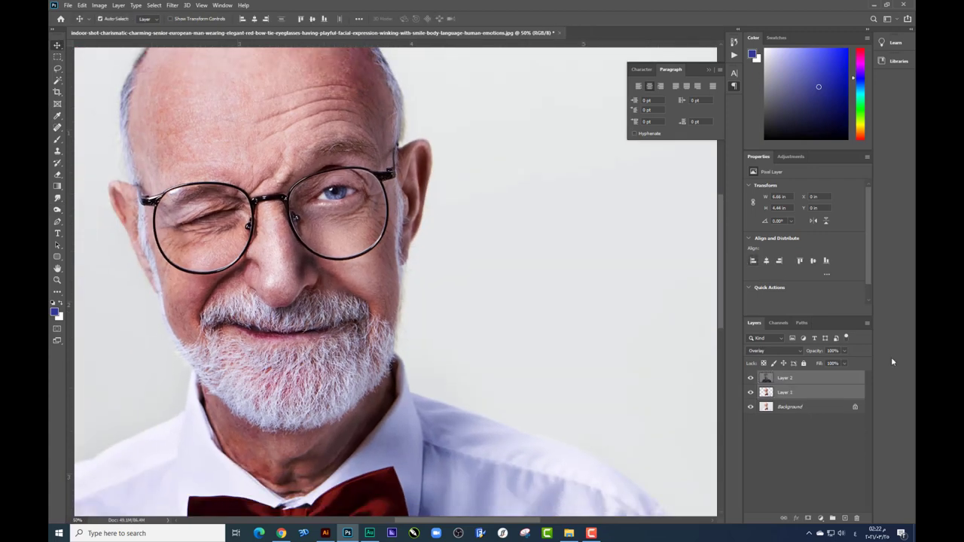
{"action": "left_click", "coordinate": [796, 378]}
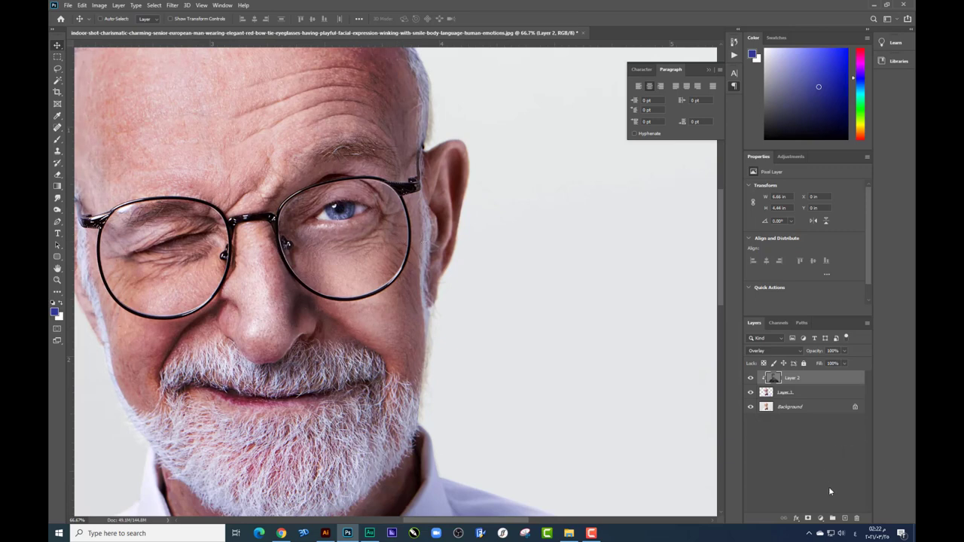
Step: Add a new layer above Layer 2 and select the Brush tool
{"action": "left_click", "coordinate": [844, 519]}
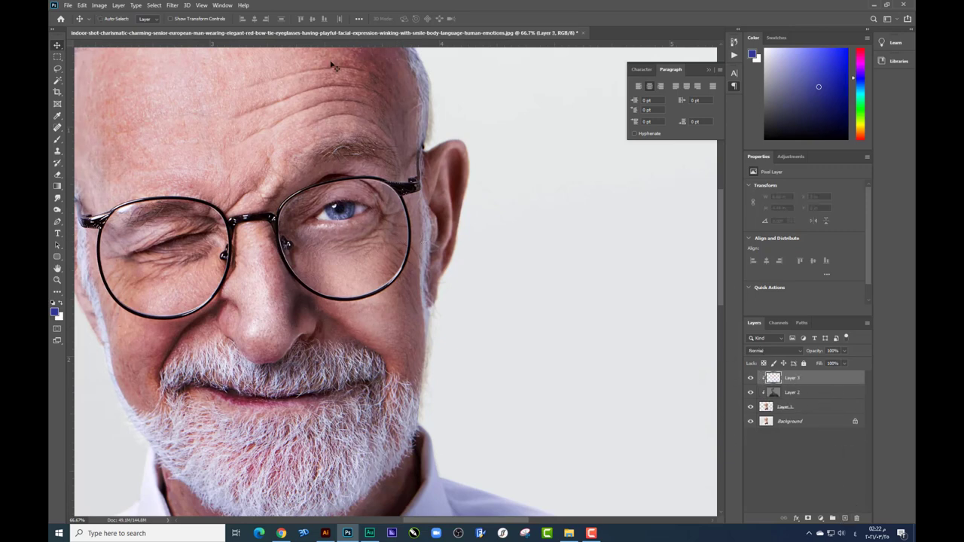
{"action": "left_click", "coordinate": [56, 140]}
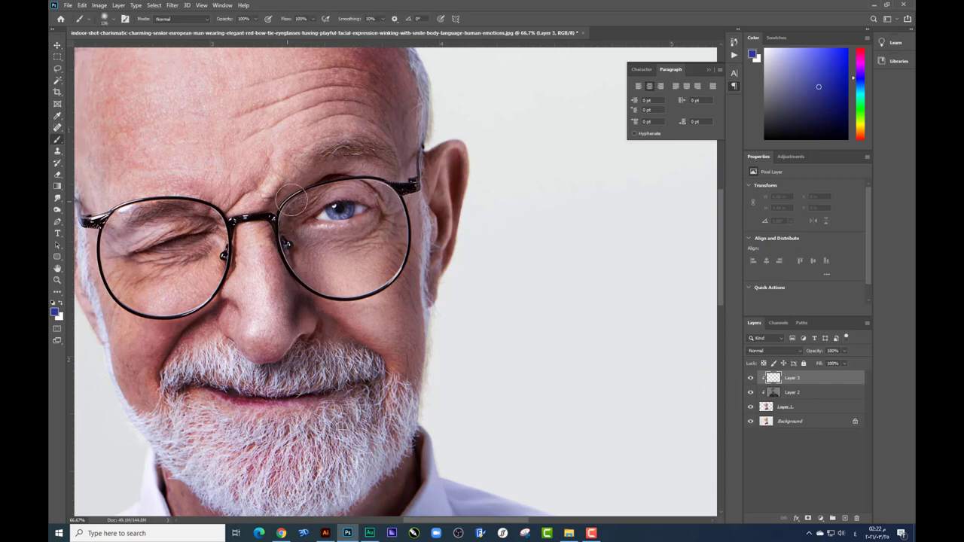
{"action": "right_click", "coordinate": [396, 247]}
Step: Sample the ear, set the foreground colour to d2aaa9, and paint along the right cheek edge
{"action": "left_click", "coordinate": [55, 312]}
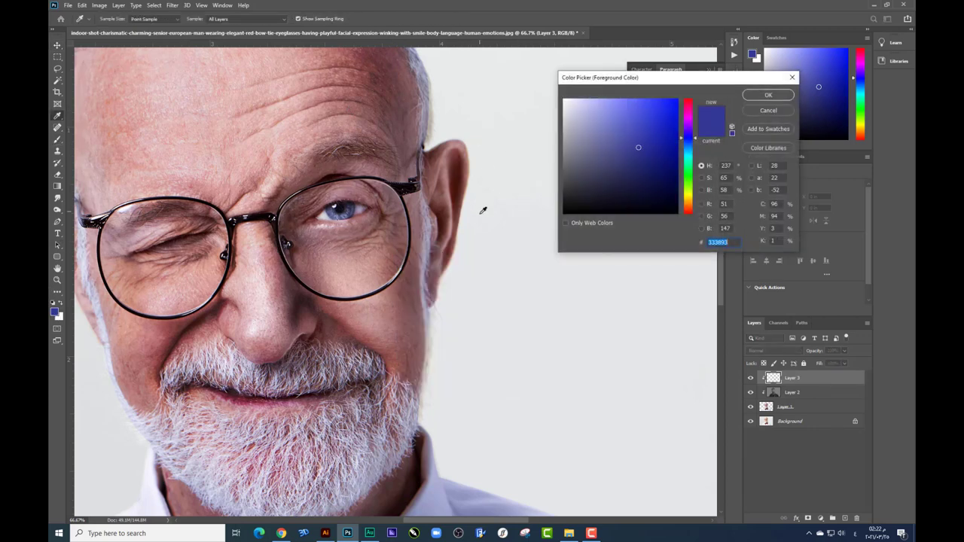
{"action": "left_click", "coordinate": [443, 246]}
{"action": "left_click", "coordinate": [597, 116]}
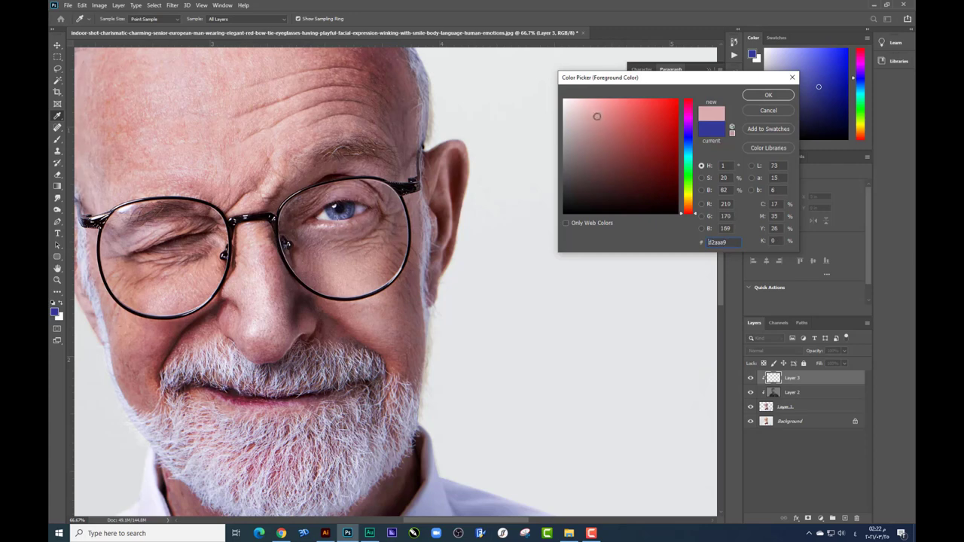
{"action": "left_click", "coordinate": [758, 95]}
{"action": "left_click_drag", "start_coordinate": [415, 214], "coordinate": [405, 357]}
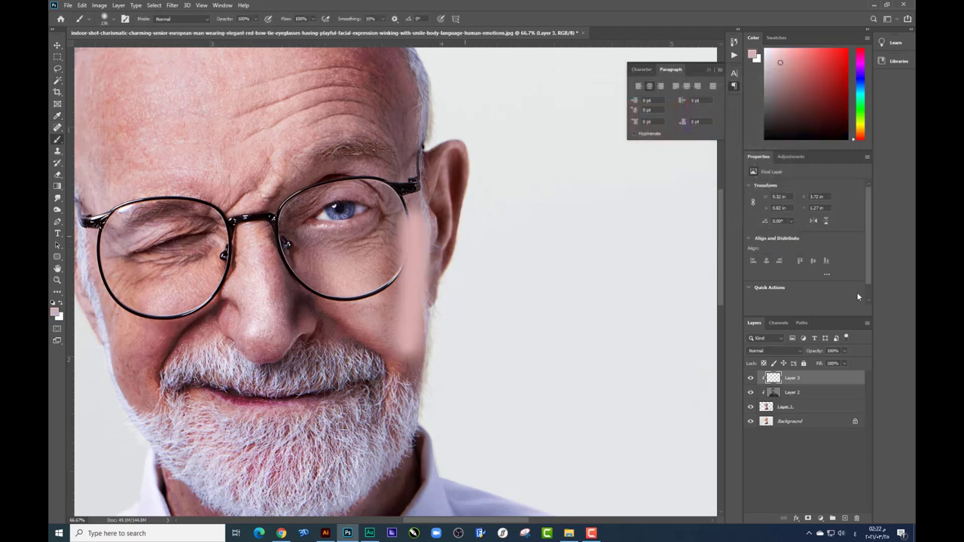
{"action": "left_click", "coordinate": [762, 351]}
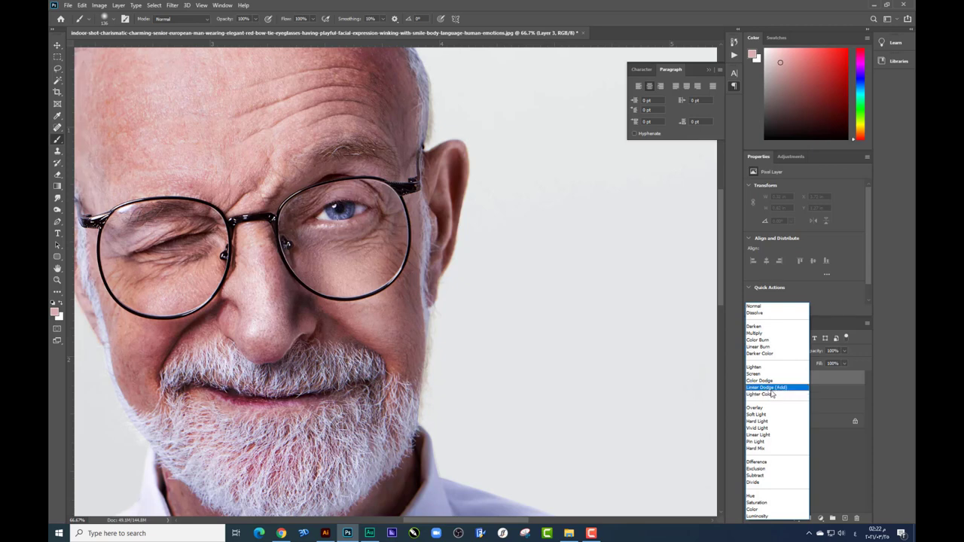
Step: Set Layer 3 to Color Dodge, undo the too-strong first stroke, and lower brush opacity to 19%
{"action": "left_click", "coordinate": [766, 382]}
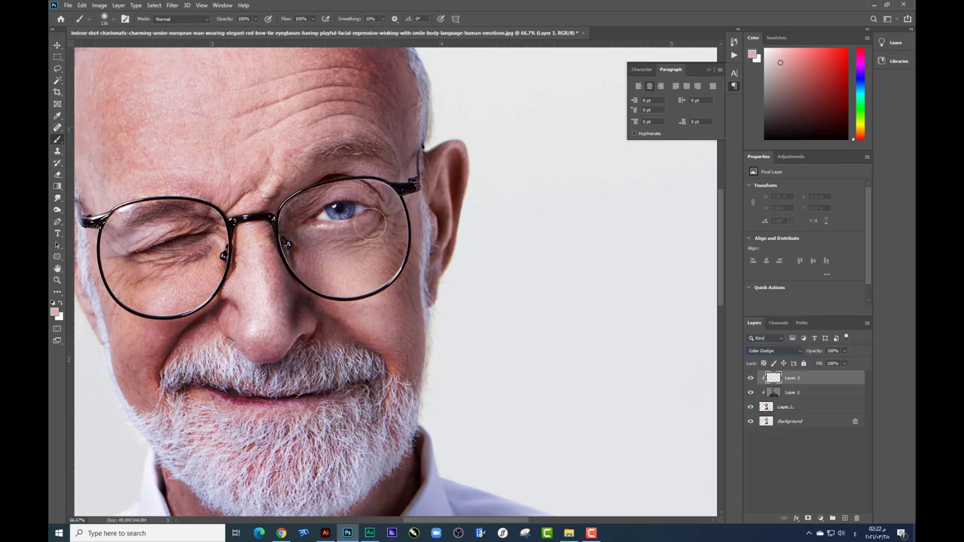
{"action": "left_click_drag", "start_coordinate": [422, 226], "coordinate": [425, 325]}
{"action": "key", "text": "ctrl+z"}
{"action": "left_click", "coordinate": [256, 19]}
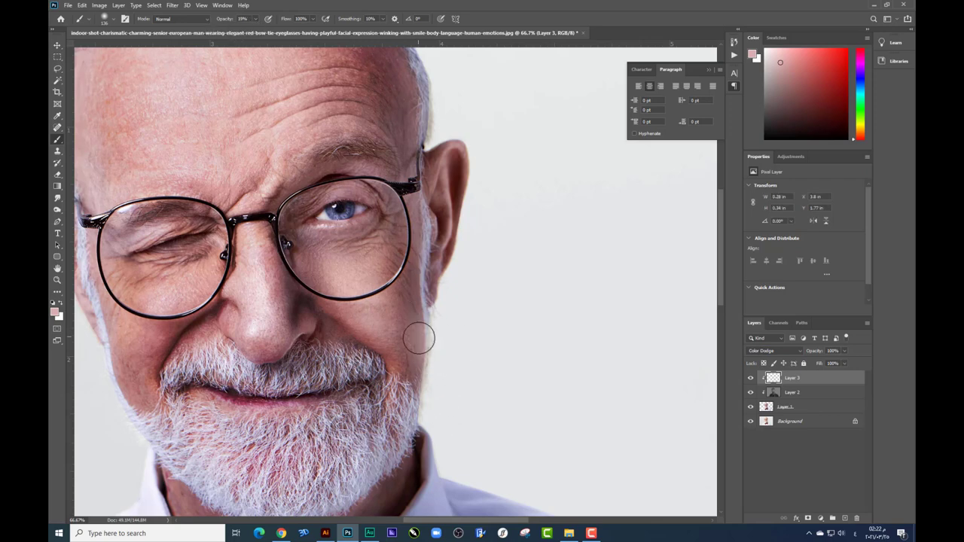
Step: Paint faint brightening up the right cheek edge and ear outline
{"action": "left_click_drag", "start_coordinate": [419, 336], "coordinate": [413, 76]}
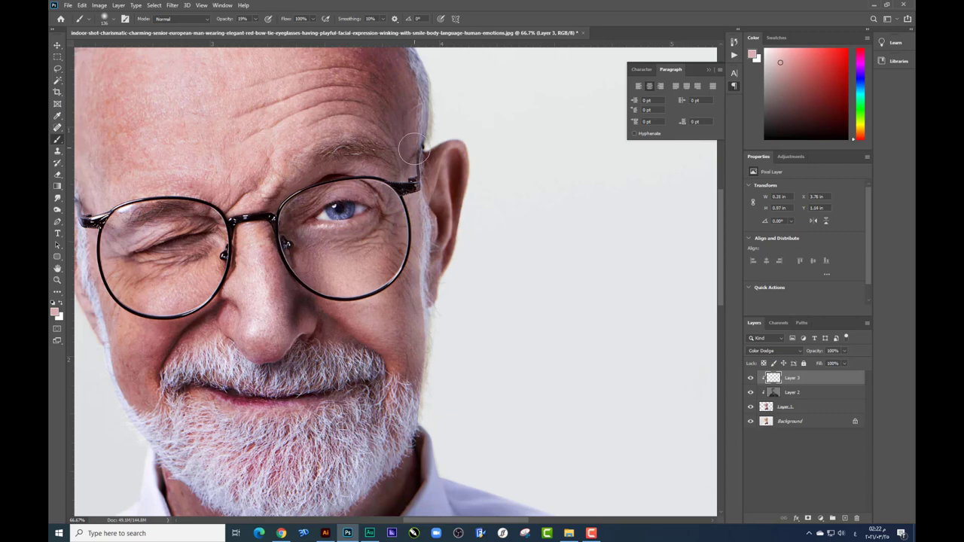
{"action": "scroll", "coordinate": [419, 140], "scroll_direction": "up", "scroll_amount": 3}
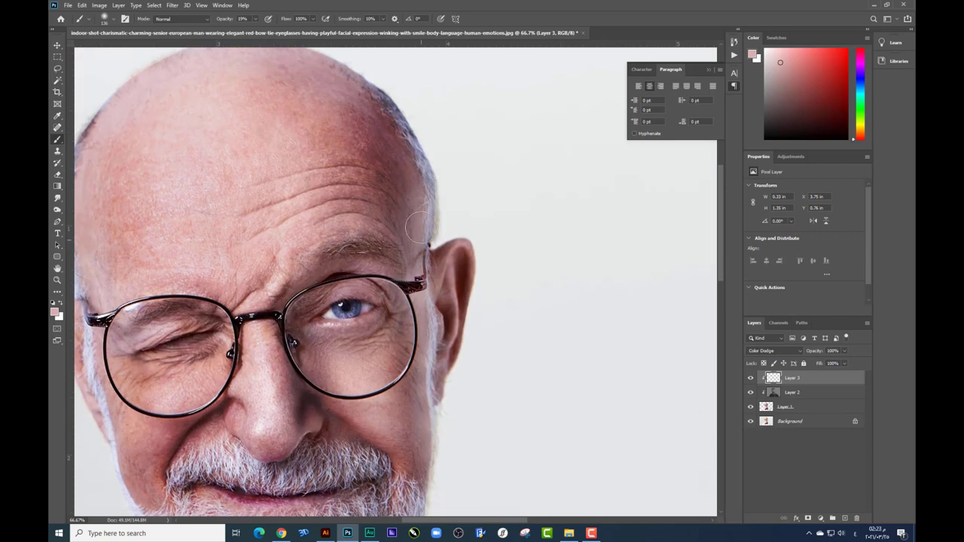
{"action": "scroll", "coordinate": [425, 391], "scroll_direction": "down", "scroll_amount": 3}
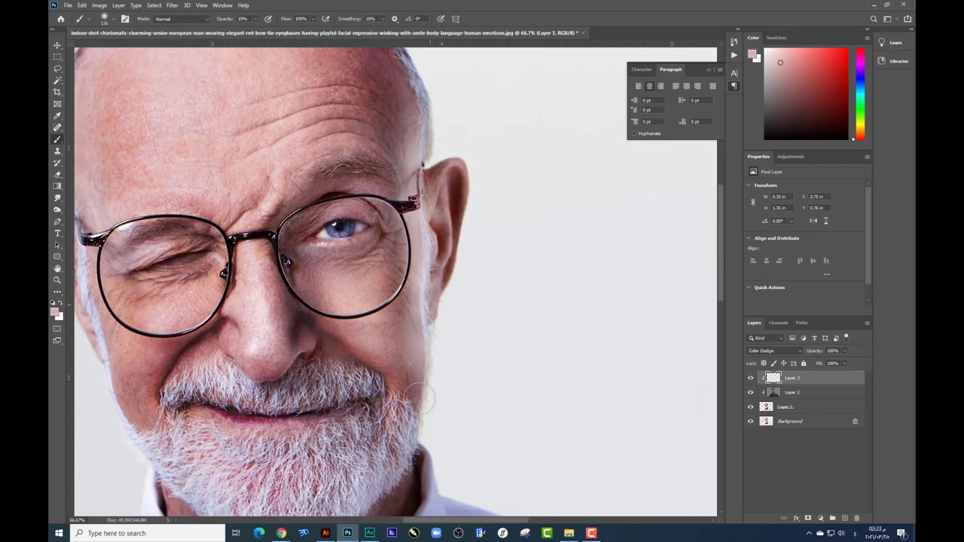
{"action": "left_click_drag", "start_coordinate": [424, 410], "coordinate": [429, 146]}
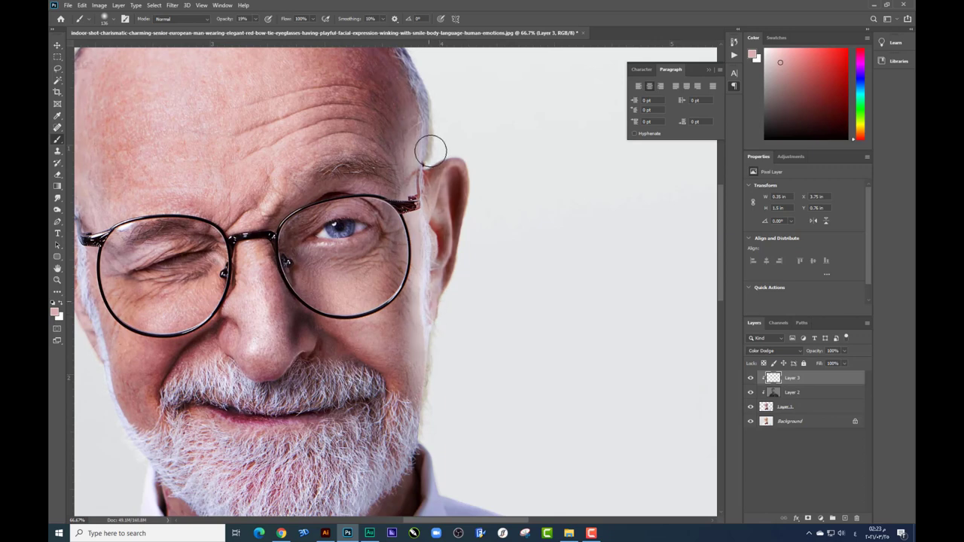
{"action": "mouse_move", "coordinate": [420, 426]}
{"action": "left_mouse_down"}
{"action": "mouse_move", "coordinate": [430, 314]}
{"action": "mouse_move", "coordinate": [427, 436]}
{"action": "mouse_move", "coordinate": [428, 213]}
{"action": "left_mouse_up"}
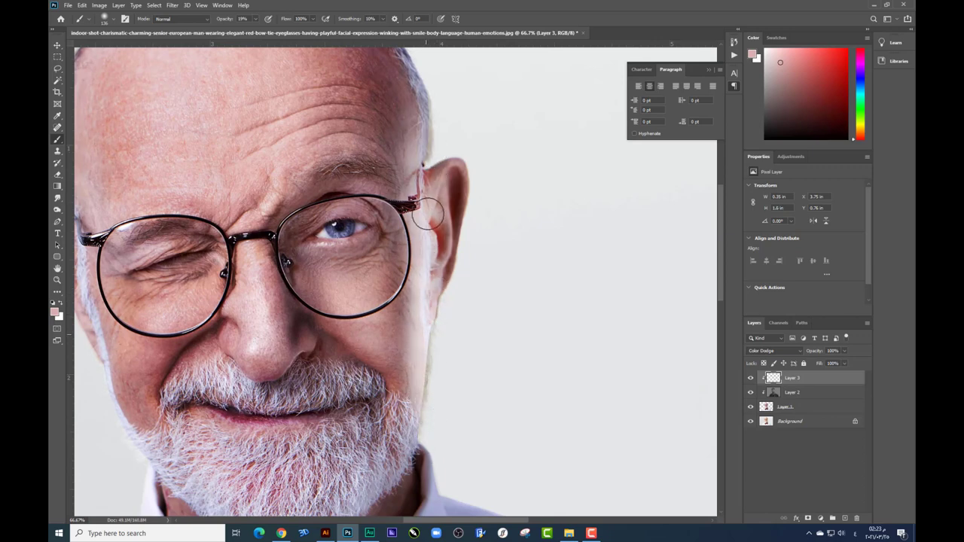
Step: Add further soft brightening strokes along the right side of the head and ear edge
{"action": "scroll", "coordinate": [430, 280], "scroll_direction": "up", "scroll_amount": 2}
{"action": "left_click_drag", "start_coordinate": [430, 280], "coordinate": [422, 129]}
{"action": "scroll", "coordinate": [421, 143], "scroll_direction": "up", "scroll_amount": 2}
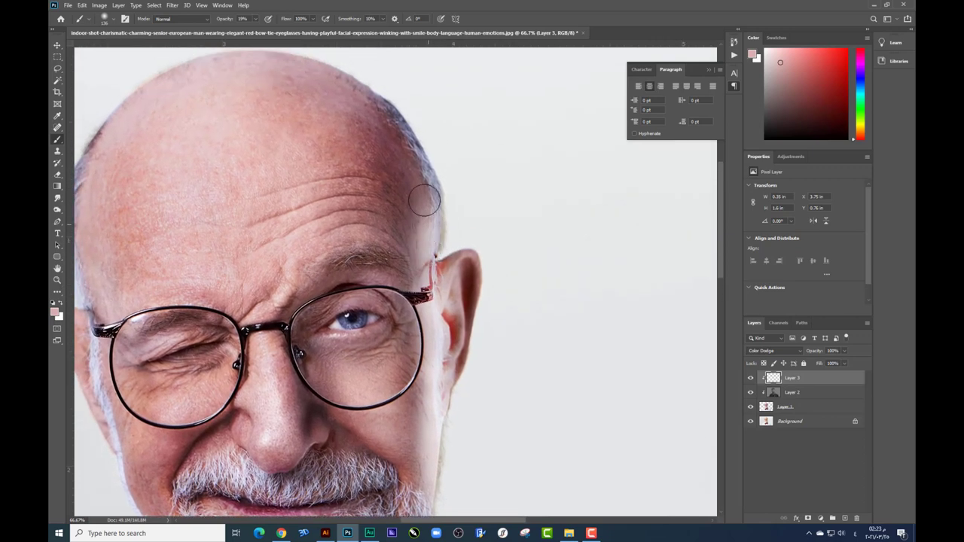
{"action": "mouse_move", "coordinate": [426, 226]}
{"action": "left_mouse_down"}
{"action": "mouse_move", "coordinate": [387, 90]}
{"action": "mouse_move", "coordinate": [441, 291]}
{"action": "left_mouse_up"}
{"action": "scroll", "coordinate": [433, 248], "scroll_direction": "down", "scroll_amount": 5}
{"action": "scroll", "coordinate": [410, 211], "scroll_direction": "up", "scroll_amount": 2}
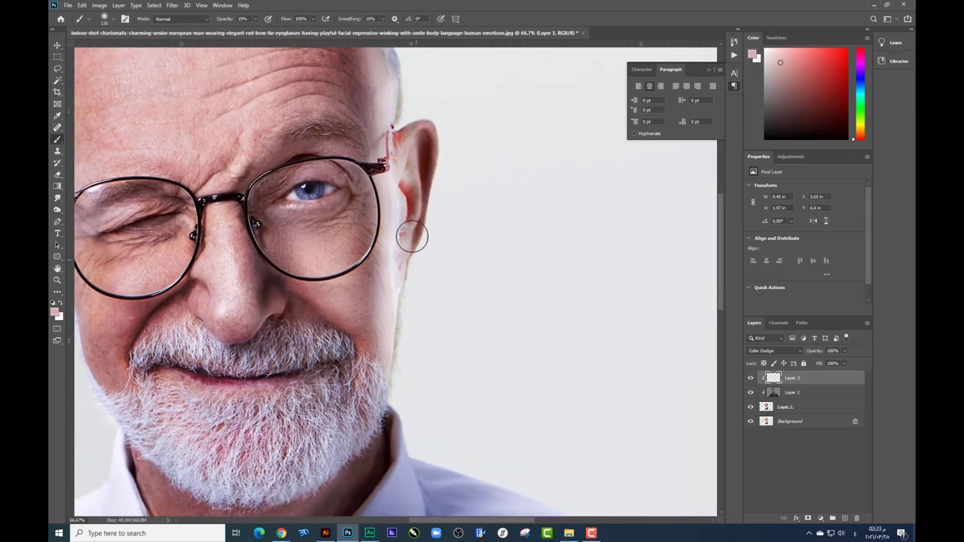
{"action": "mouse_move", "coordinate": [405, 213]}
{"action": "left_mouse_down"}
{"action": "mouse_move", "coordinate": [409, 112]}
{"action": "mouse_move", "coordinate": [409, 183]}
{"action": "left_mouse_up"}
{"action": "scroll", "coordinate": [408, 183], "scroll_direction": "up", "scroll_amount": 1}
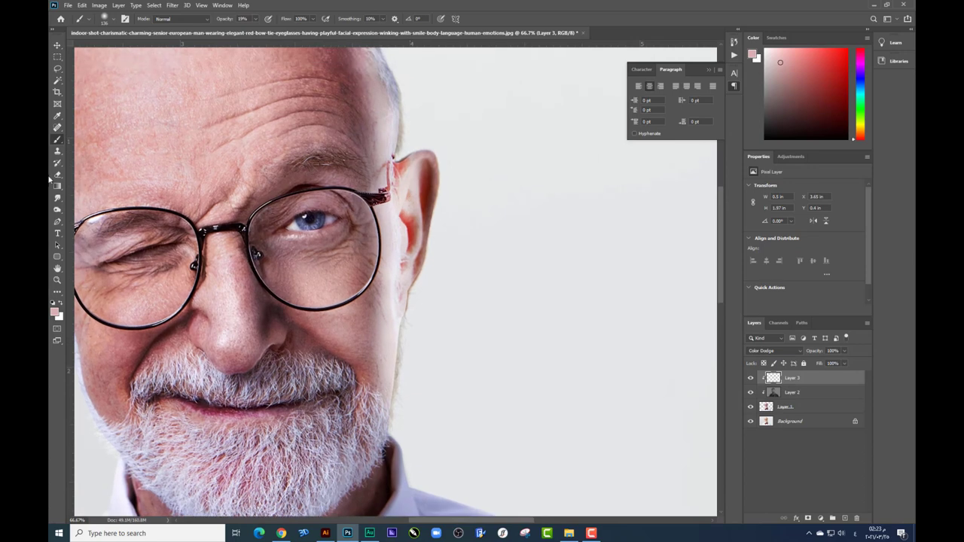
Step: Erase excess Color Dodge brightening from the ear edge
{"action": "left_click", "coordinate": [57, 175]}
{"action": "left_click_drag", "start_coordinate": [441, 274], "coordinate": [435, 171]}
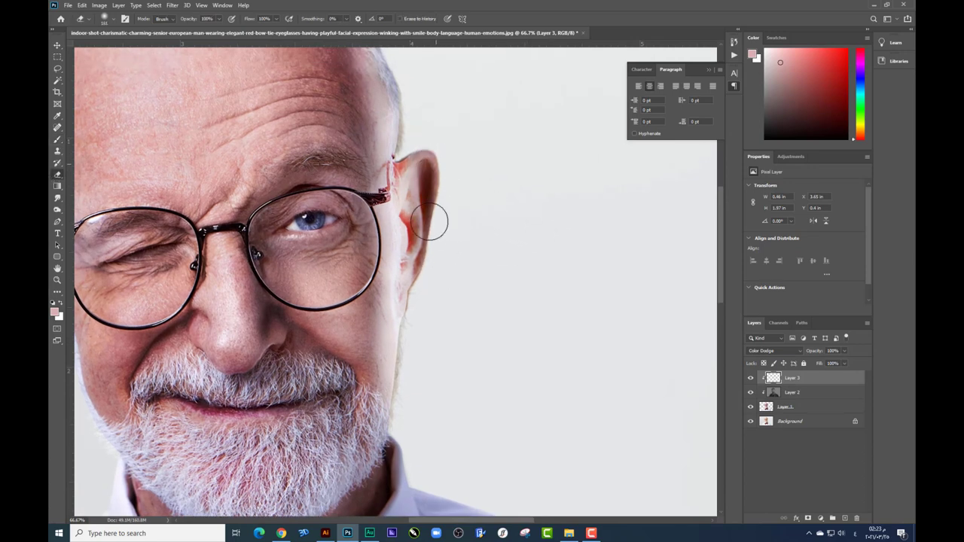
{"action": "left_click_drag", "start_coordinate": [437, 216], "coordinate": [430, 275]}
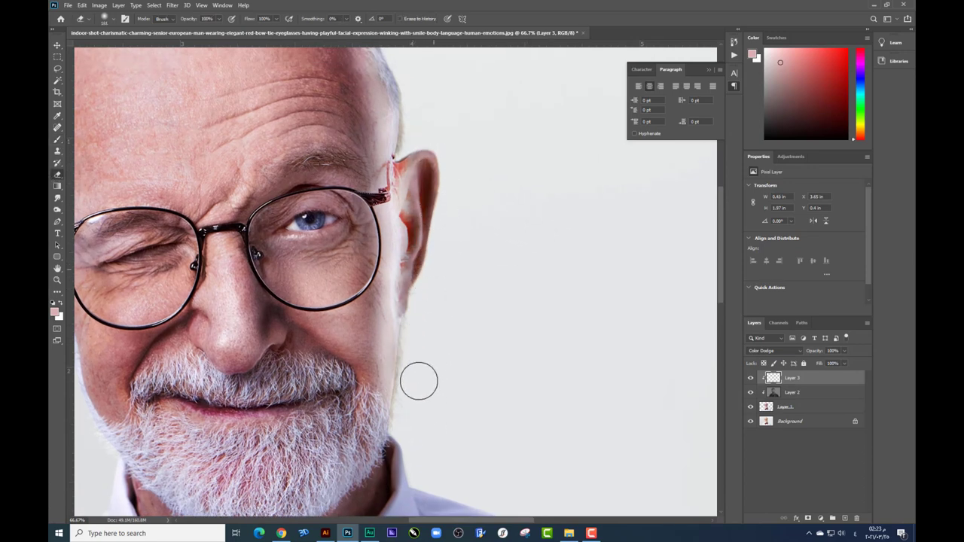
{"action": "scroll", "coordinate": [422, 215], "scroll_direction": "up", "scroll_amount": 3}
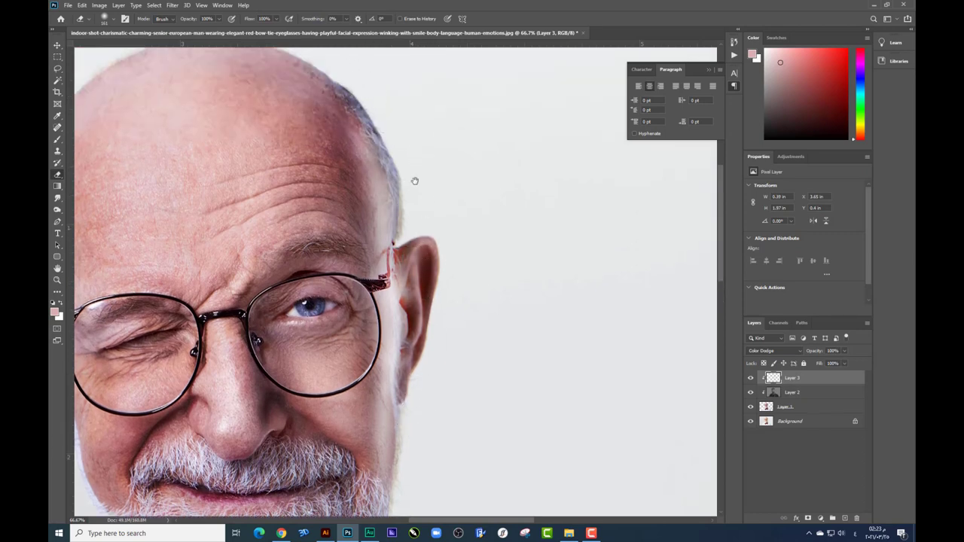
{"action": "scroll", "coordinate": [411, 177], "scroll_direction": "down", "scroll_amount": 3}
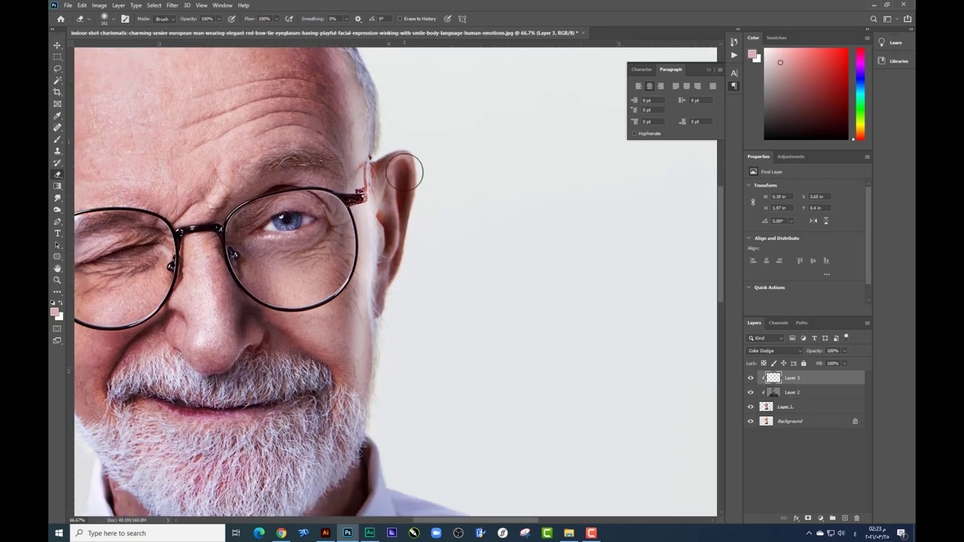
Step: Brighten the top of the scalp and the side near the temple with the Brush
{"action": "left_click", "coordinate": [58, 140]}
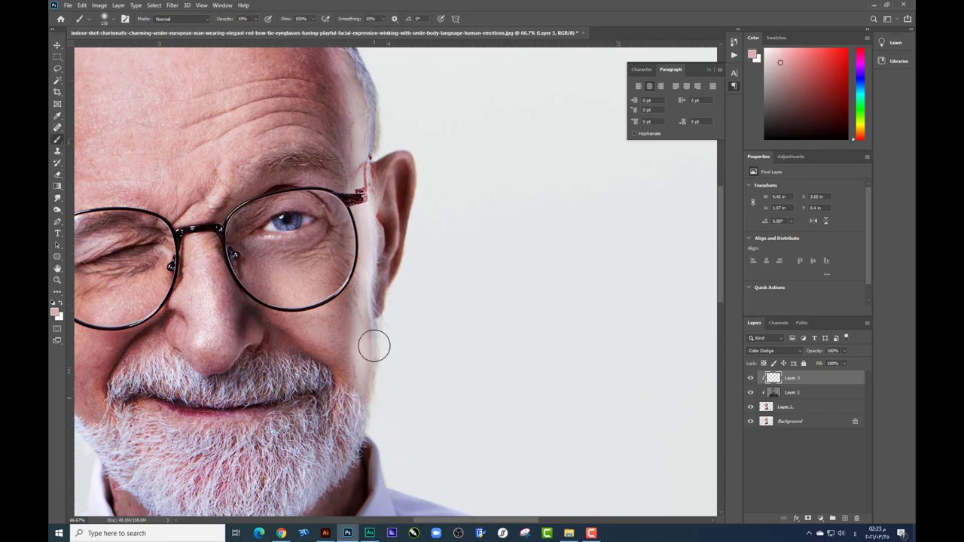
{"action": "scroll", "coordinate": [365, 268], "scroll_direction": "up", "scroll_amount": 5}
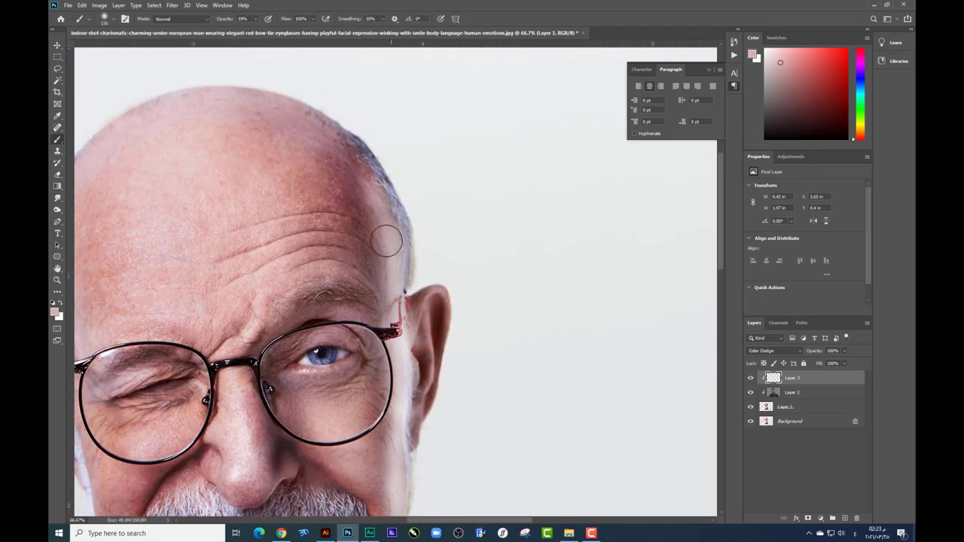
{"action": "right_click", "coordinate": [403, 276]}
{"action": "key", "text": "Return"}
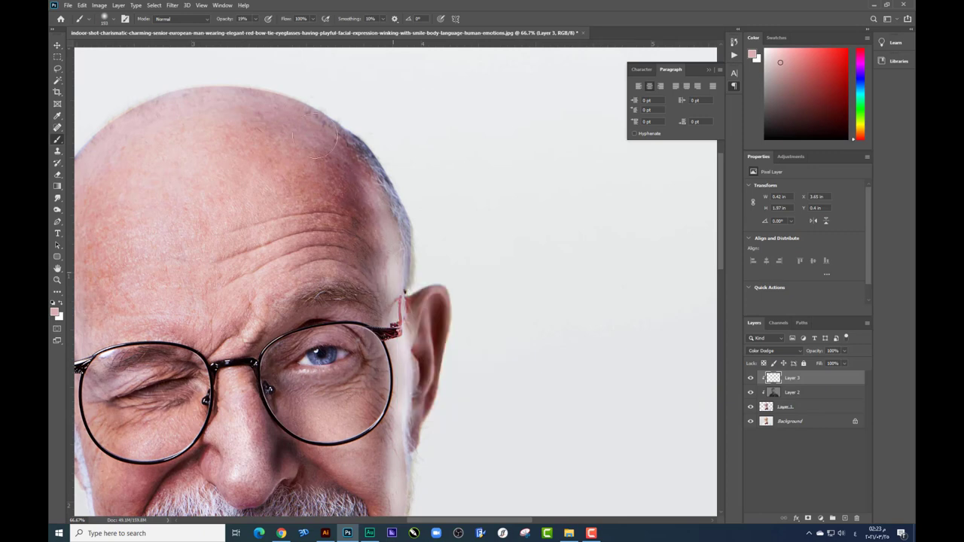
{"action": "left_click_drag", "start_coordinate": [366, 208], "coordinate": [304, 103]}
{"action": "left_click_drag", "start_coordinate": [393, 290], "coordinate": [354, 143]}
Step: Use the Eraser at about 50% flow to tone down the scalp glow, then bring the face into view
{"action": "left_click", "coordinate": [57, 174]}
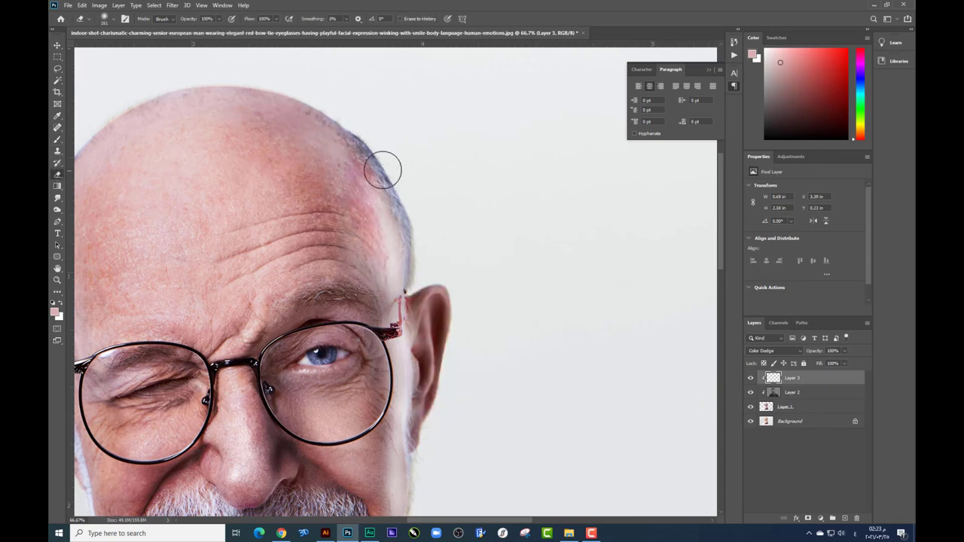
{"action": "right_click", "coordinate": [397, 257]}
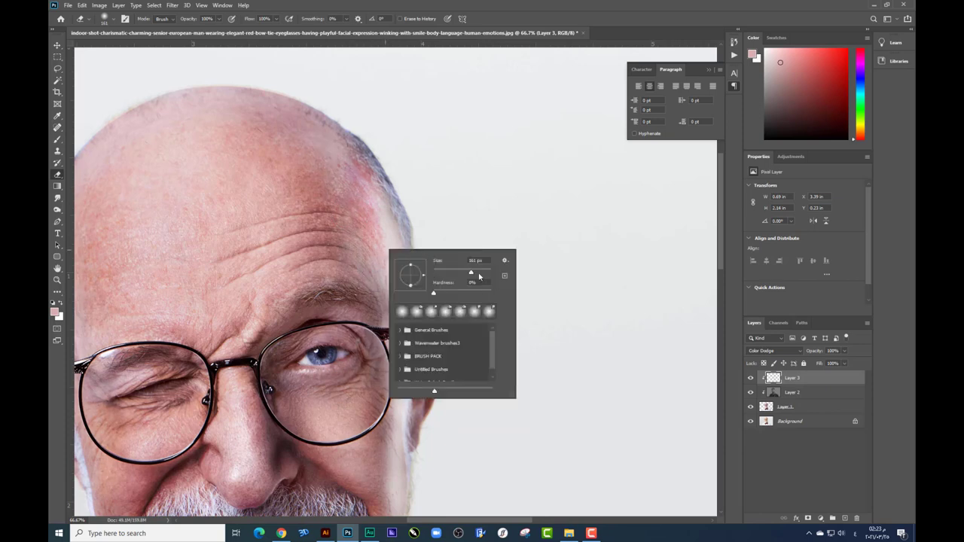
{"action": "left_click", "coordinate": [283, 19]}
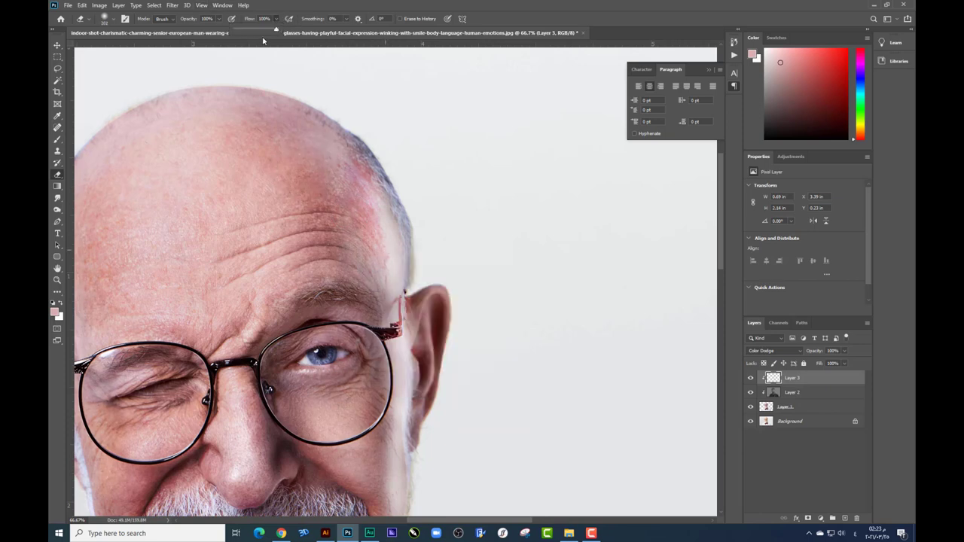
{"action": "left_click_drag", "start_coordinate": [285, 31], "coordinate": [260, 32]}
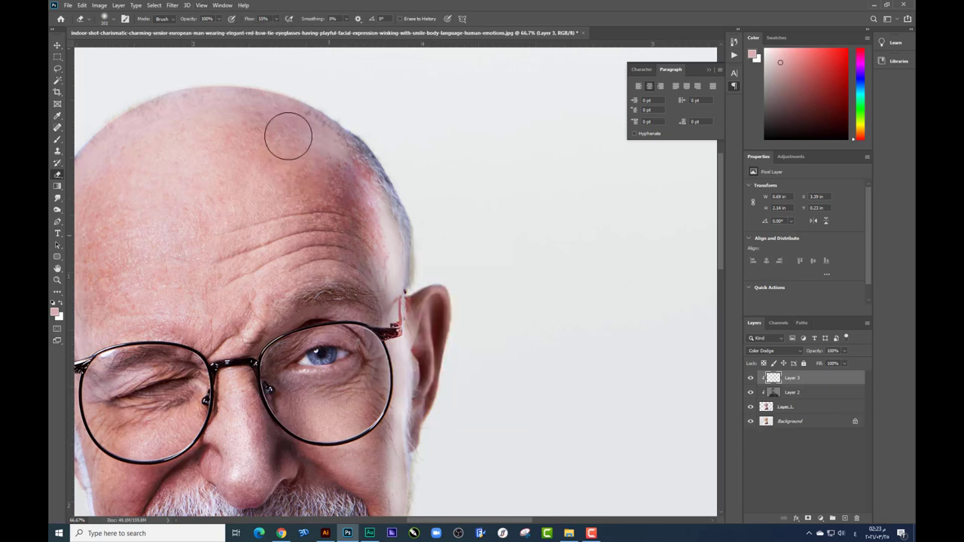
{"action": "scroll", "coordinate": [488, 329], "scroll_direction": "down", "scroll_amount": 4}
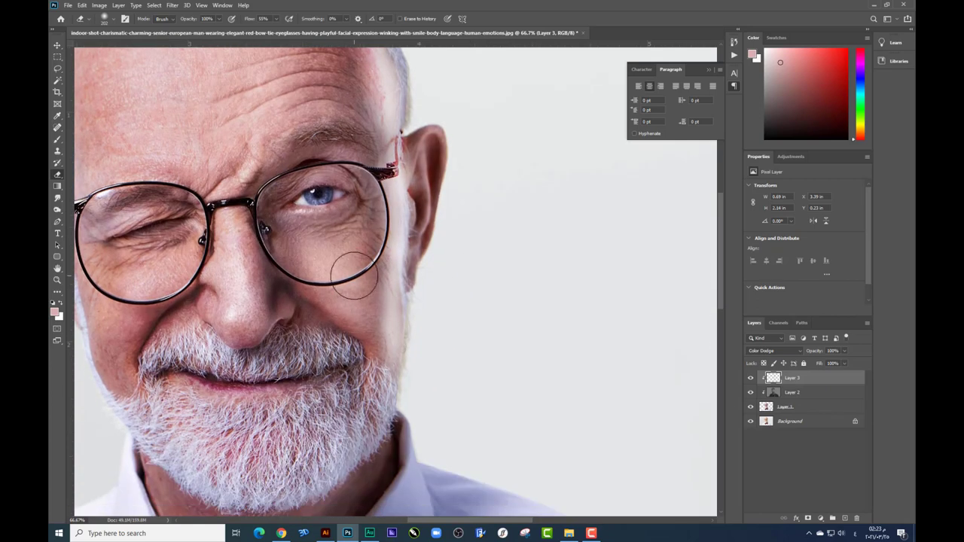
{"action": "left_click_drag", "start_coordinate": [378, 310], "coordinate": [339, 372]}
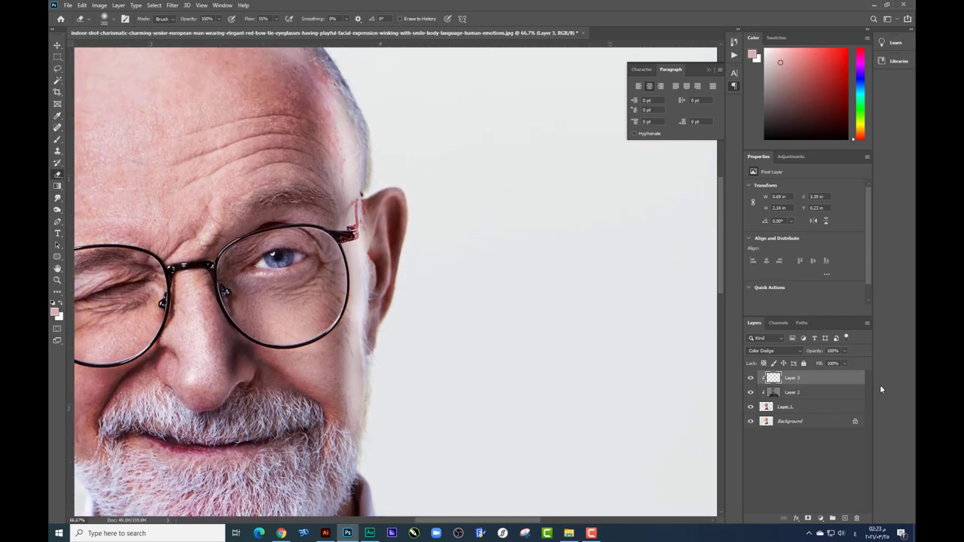
{"action": "right_click", "coordinate": [817, 382]}
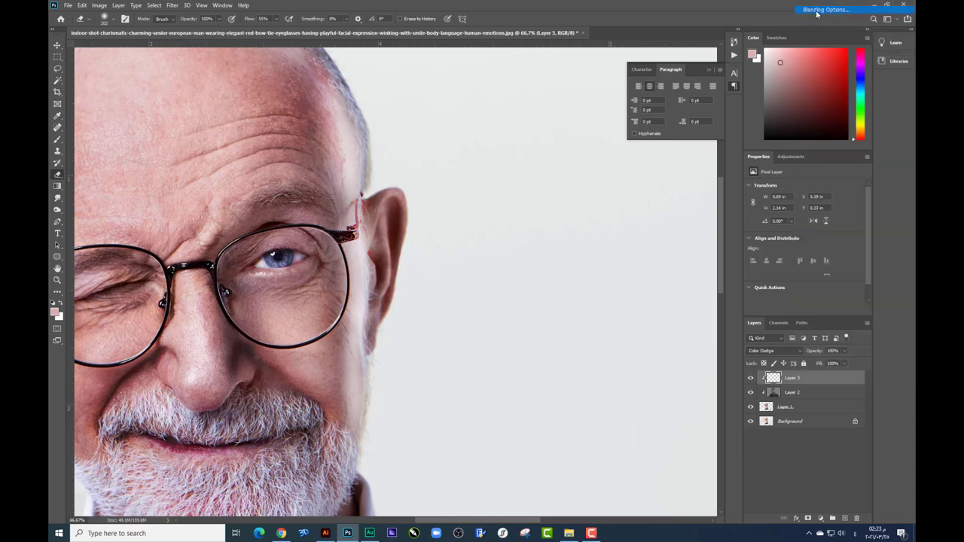
Step: Give Layer 3 Overlay blending with a split Underlying Layer Blend If fading out dark tones
{"action": "key", "text": "Escape"}
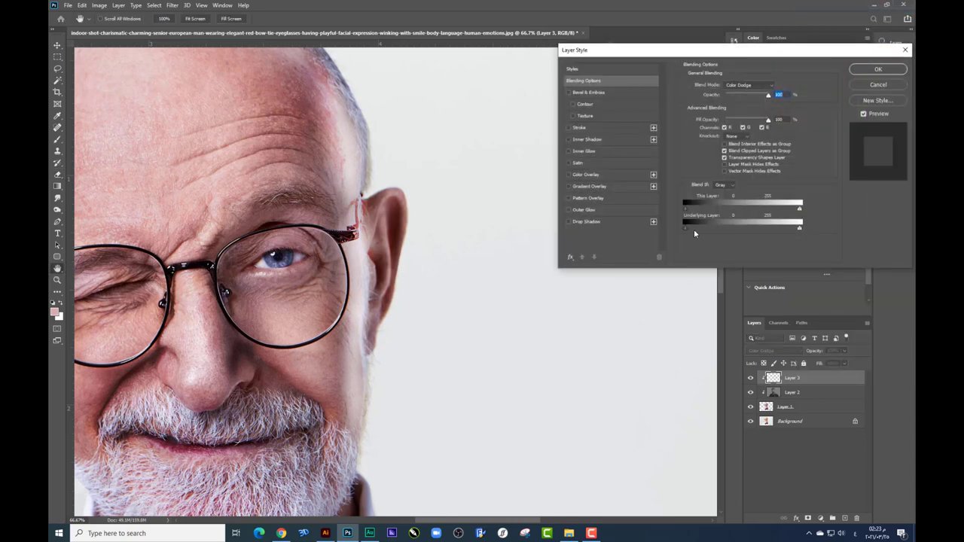
{"action": "key", "text": "alt"}
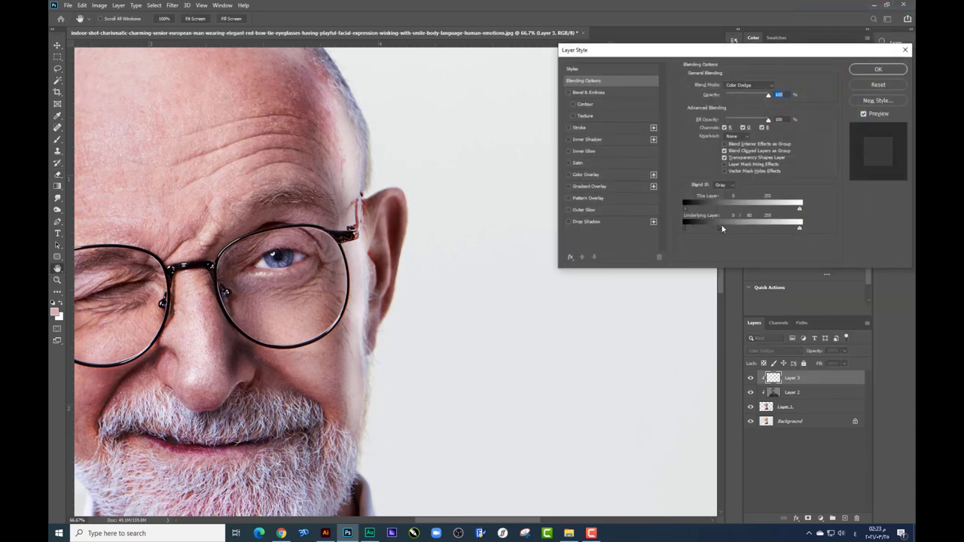
{"action": "left_click_drag", "start_coordinate": [722, 228], "coordinate": [719, 229]}
{"action": "left_click", "coordinate": [742, 86]}
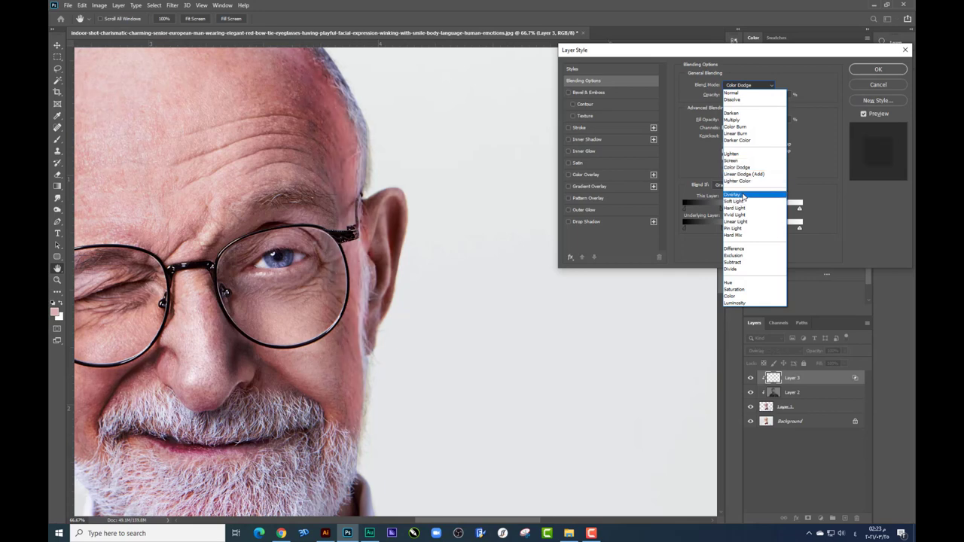
{"action": "left_click", "coordinate": [743, 196]}
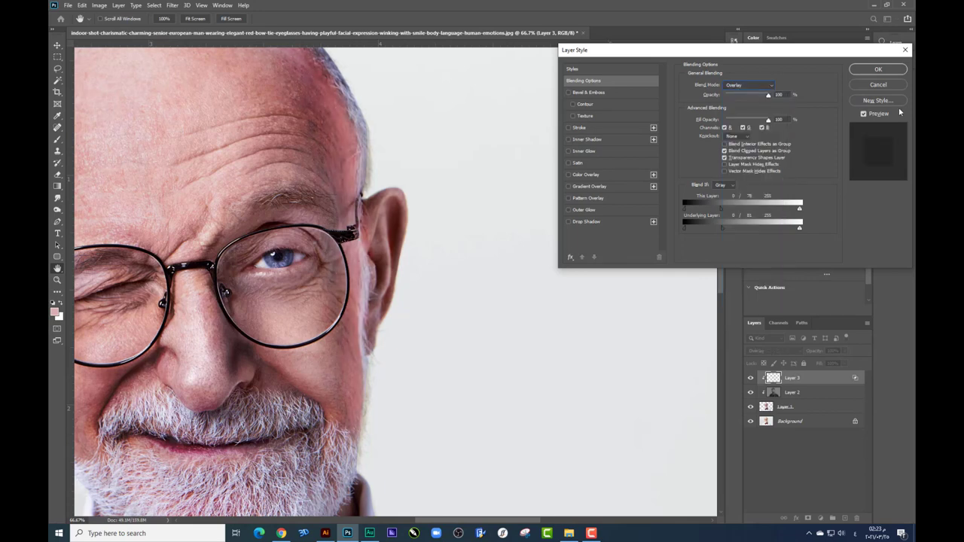
{"action": "left_click", "coordinate": [881, 72]}
{"action": "key", "text": "ctrl+minus"}
{"action": "key", "text": "ctrl+minus"}
{"action": "key", "text": "ctrl+minus"}
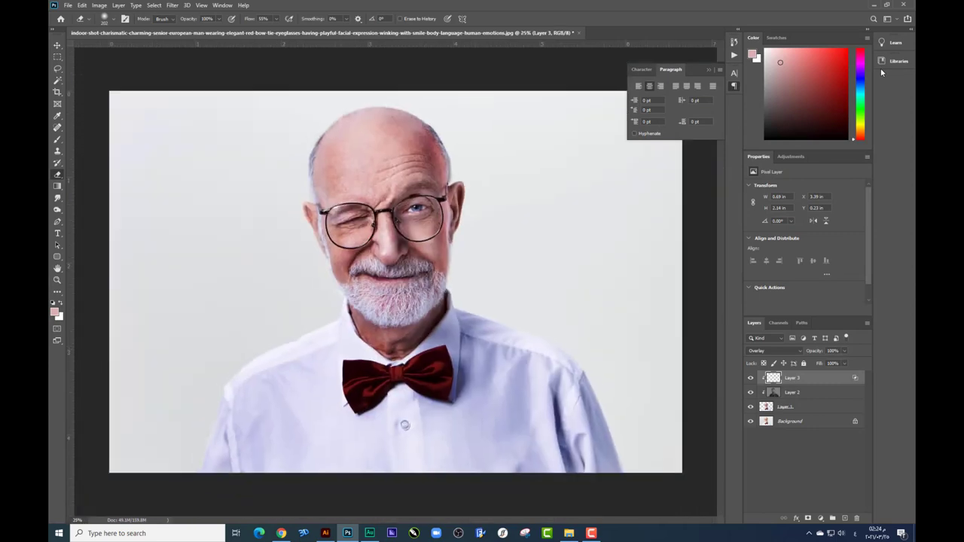
Step: Paint 19%-opacity brush strokes on Layer 3 along the right side of the head and forehead
{"action": "key", "text": "ctrl+plus"}
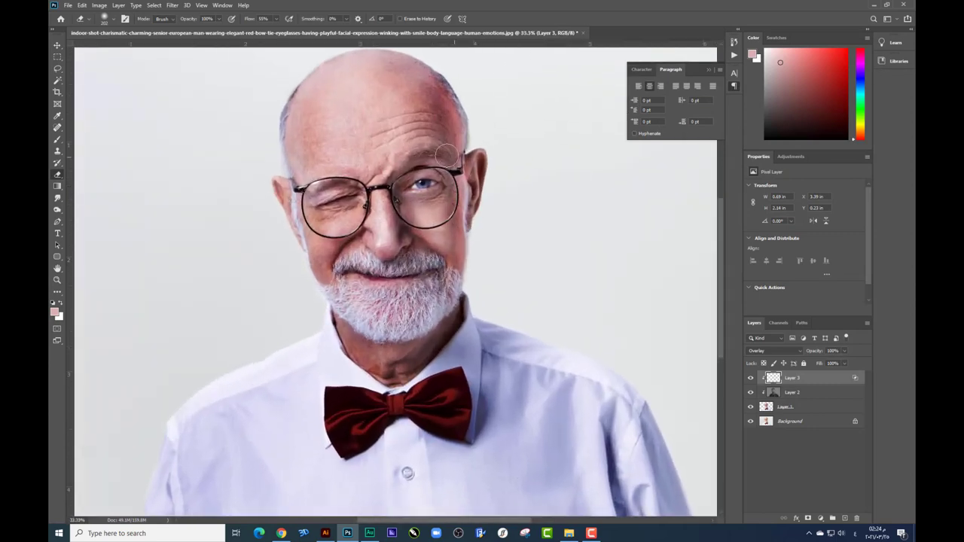
{"action": "key", "text": "b"}
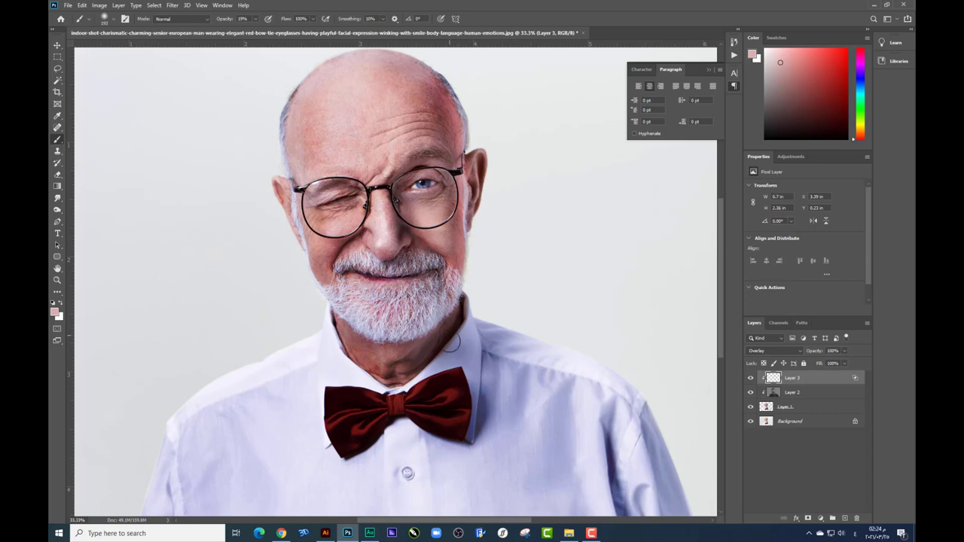
{"action": "left_click_drag", "start_coordinate": [471, 213], "coordinate": [474, 134]}
{"action": "mouse_move", "coordinate": [465, 194]}
{"action": "left_mouse_down"}
{"action": "mouse_move", "coordinate": [463, 113]}
{"action": "mouse_move", "coordinate": [430, 71]}
{"action": "mouse_move", "coordinate": [437, 140]}
{"action": "left_mouse_up"}
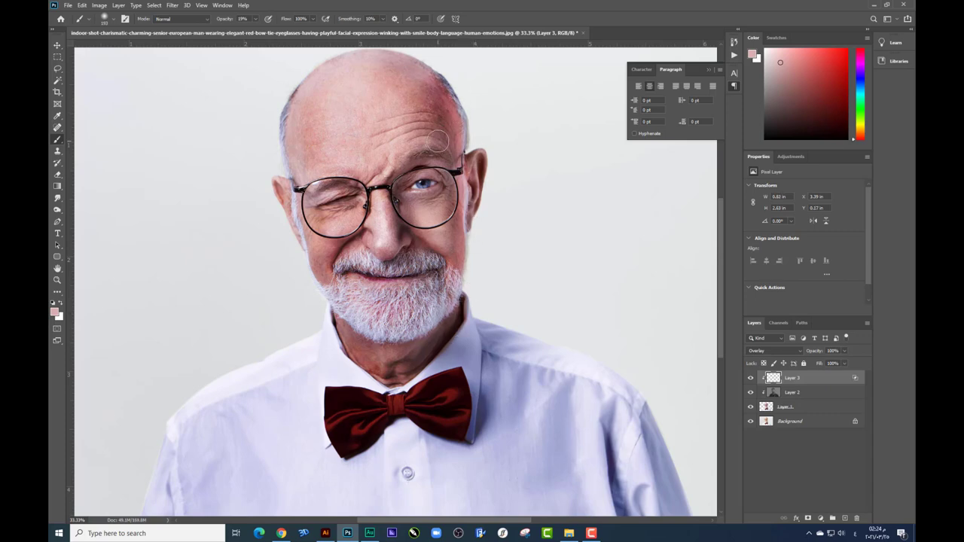
{"action": "scroll", "coordinate": [446, 263], "scroll_direction": "up", "scroll_amount": 1}
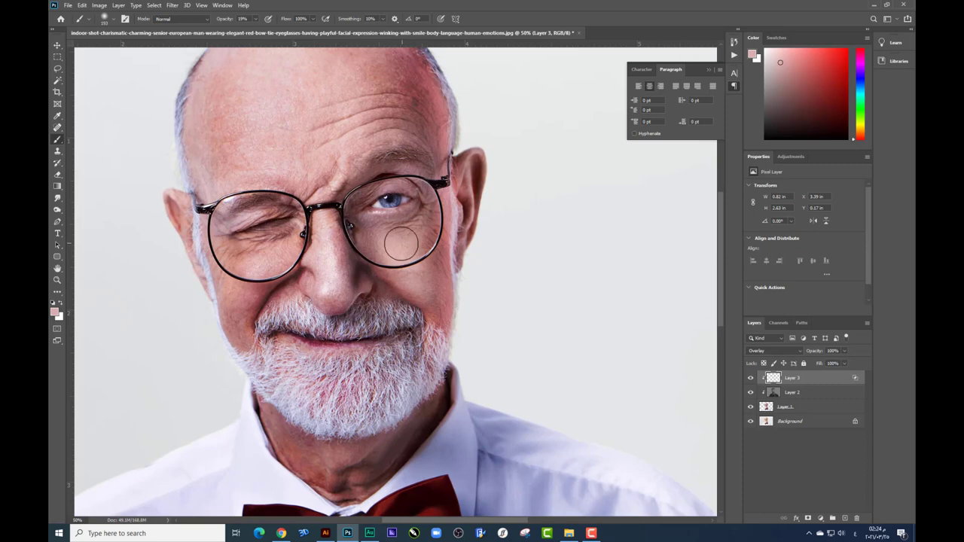
Step: Add a new empty Layer 4 on top and set the foreground colour to red
{"action": "right_click", "coordinate": [58, 143]}
{"action": "left_click", "coordinate": [844, 518]}
{"action": "right_click", "coordinate": [557, 286]}
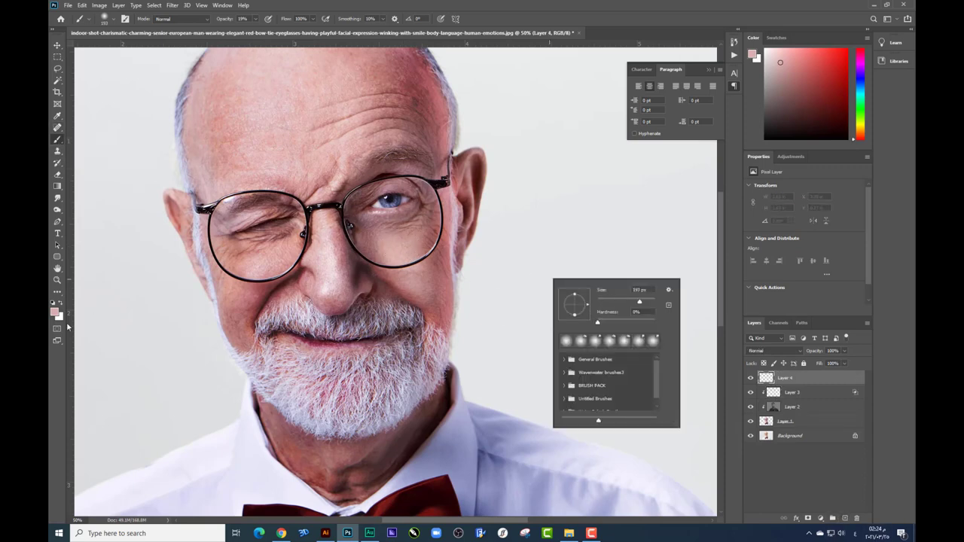
{"action": "left_click", "coordinate": [751, 54]}
{"action": "left_click", "coordinate": [678, 96]}
{"action": "left_click", "coordinate": [764, 92]}
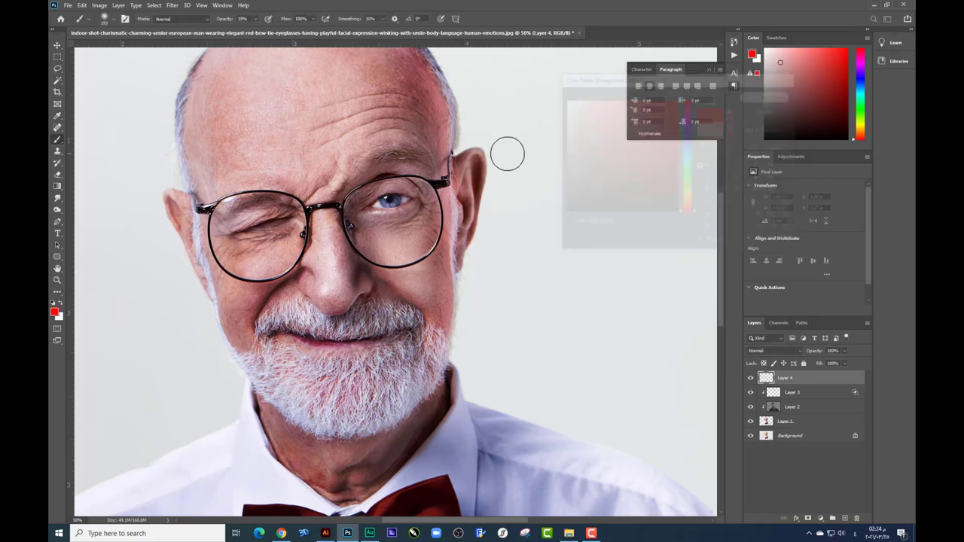
Step: Undo the stray red strokes and raise the brush opacity to 100%
{"action": "right_click", "coordinate": [309, 142]}
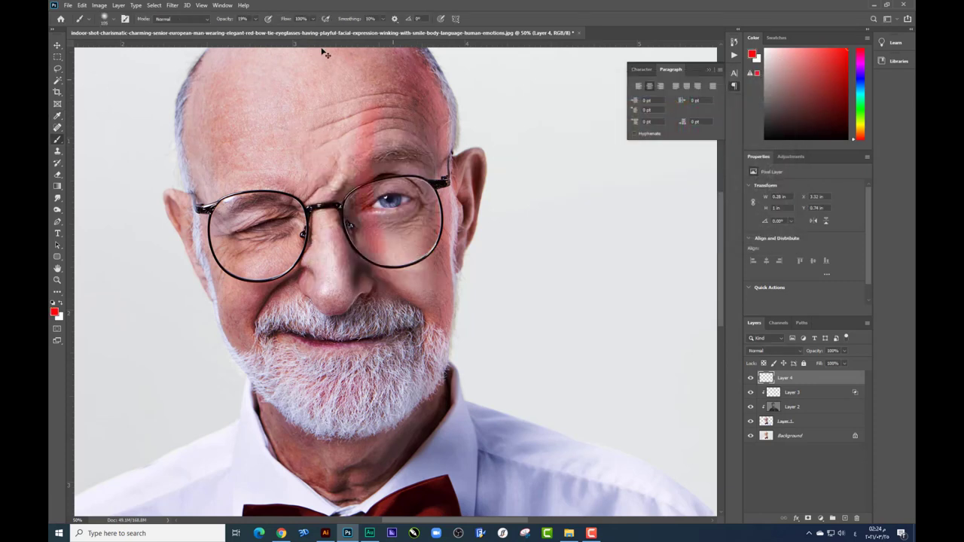
{"action": "key", "text": "ctrl+z"}
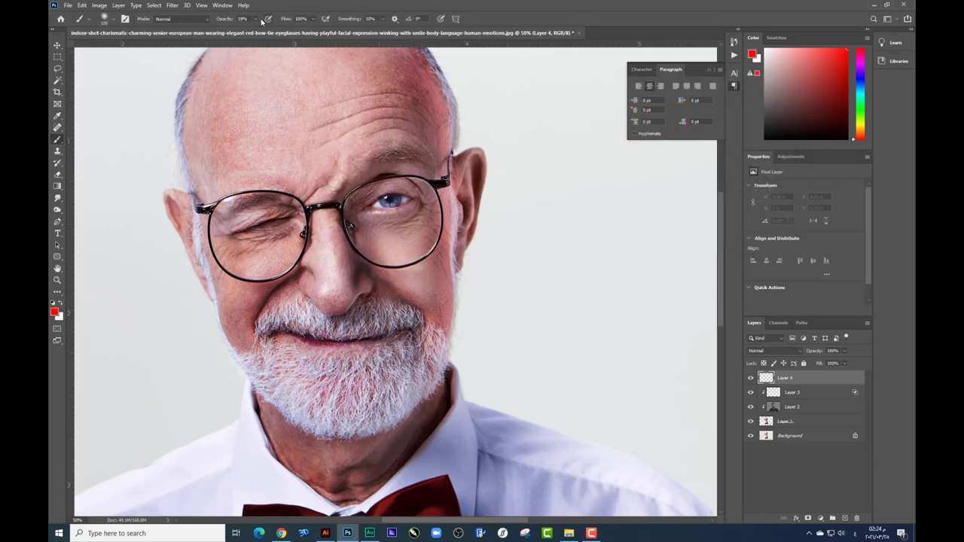
{"action": "left_click", "coordinate": [256, 19]}
{"action": "left_click_drag", "start_coordinate": [380, 124], "coordinate": [403, 248]}
{"action": "key", "text": "ctrl+z"}
{"action": "right_click", "coordinate": [404, 135]}
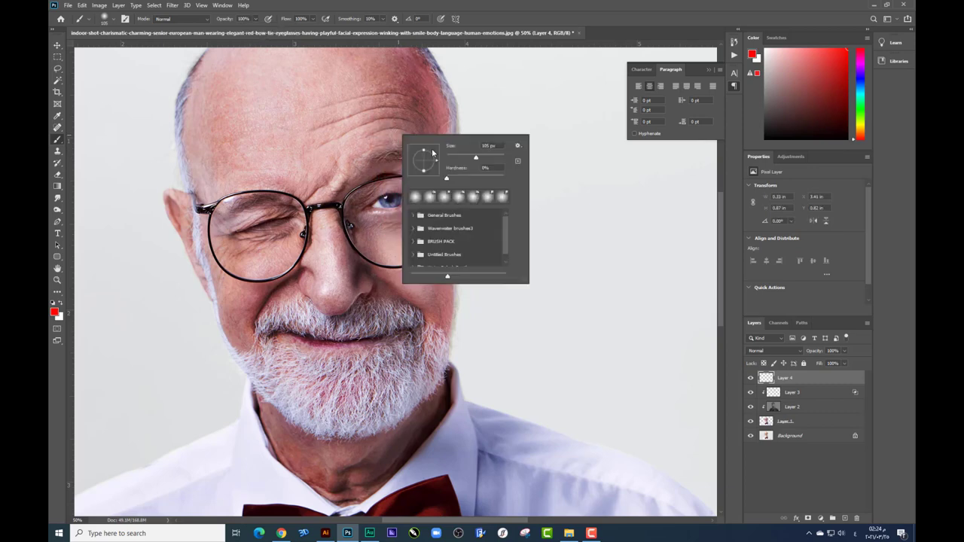
Step: Draw red strokes over the right eye, temple and forehead, then hide Layer 4
{"action": "left_click_drag", "start_coordinate": [367, 102], "coordinate": [403, 99]}
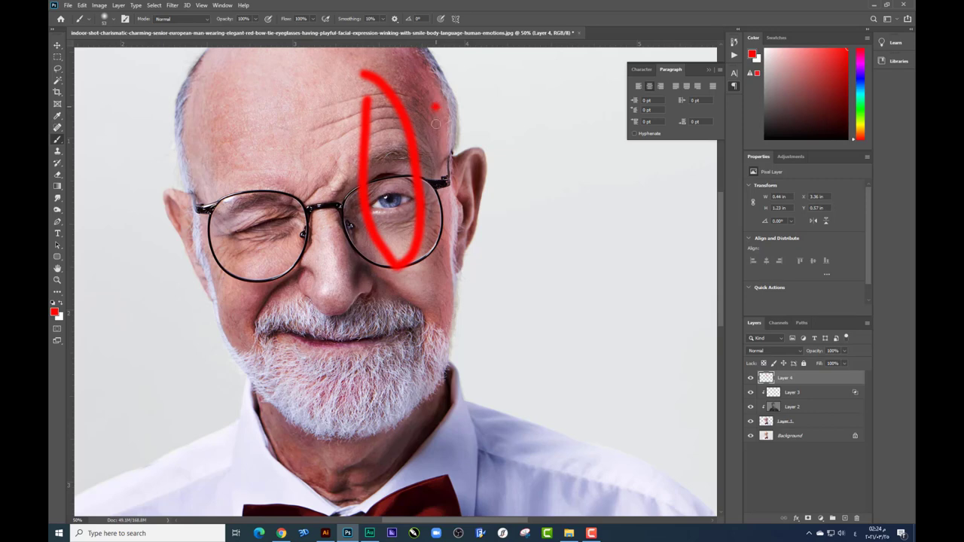
{"action": "mouse_move", "coordinate": [436, 123]}
{"action": "left_mouse_down"}
{"action": "mouse_move", "coordinate": [456, 175]}
{"action": "mouse_move", "coordinate": [442, 112]}
{"action": "left_mouse_up"}
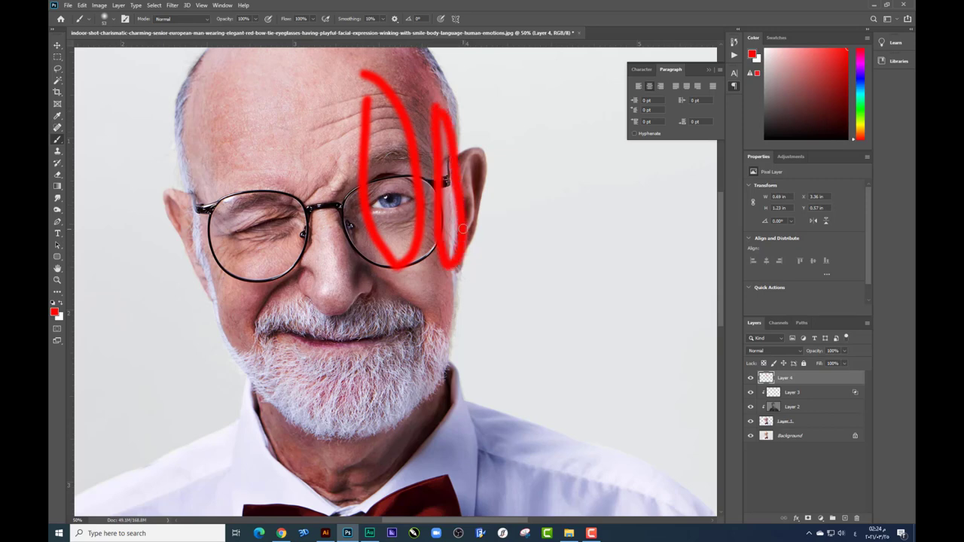
{"action": "left_click_drag", "start_coordinate": [433, 280], "coordinate": [426, 108]}
{"action": "left_click", "coordinate": [749, 378]}
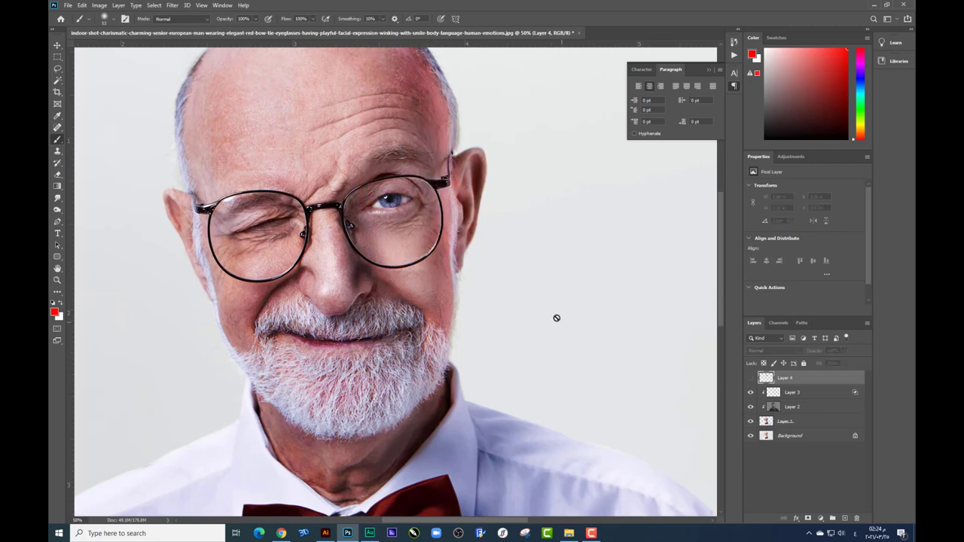
Step: Select Layer 2 and set up the dodge/burn toning tool at 10% exposure
{"action": "left_click", "coordinate": [798, 407]}
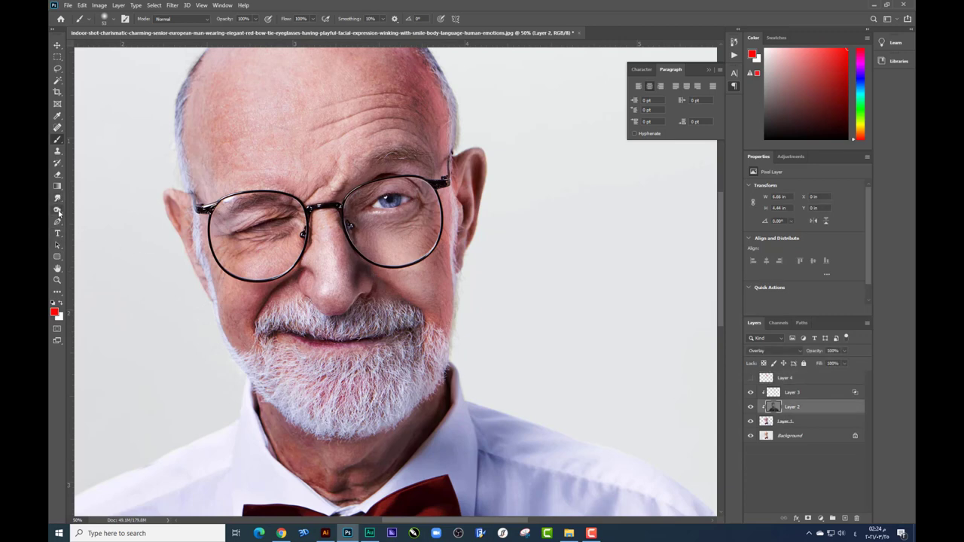
{"action": "right_click", "coordinate": [59, 214]}
{"action": "left_click", "coordinate": [90, 219]}
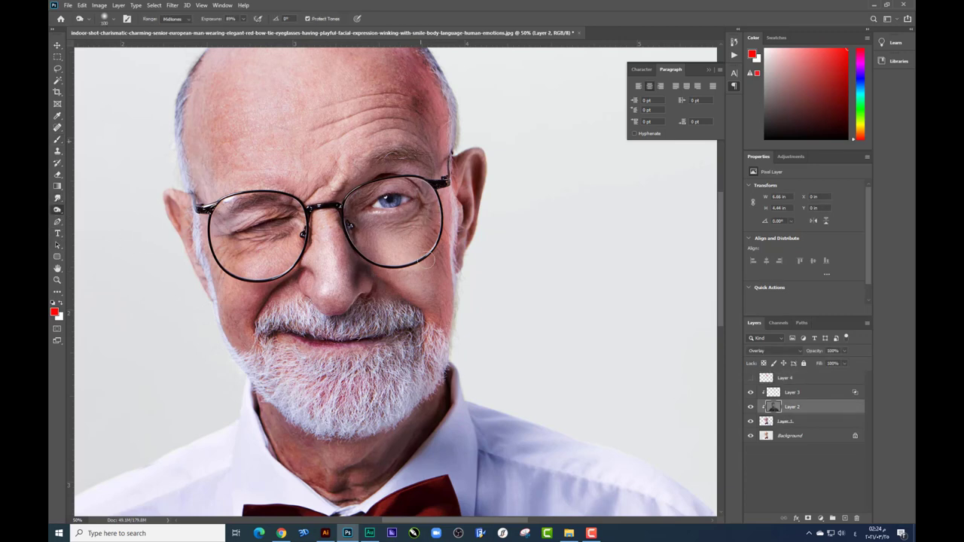
{"action": "left_click", "coordinate": [243, 18]}
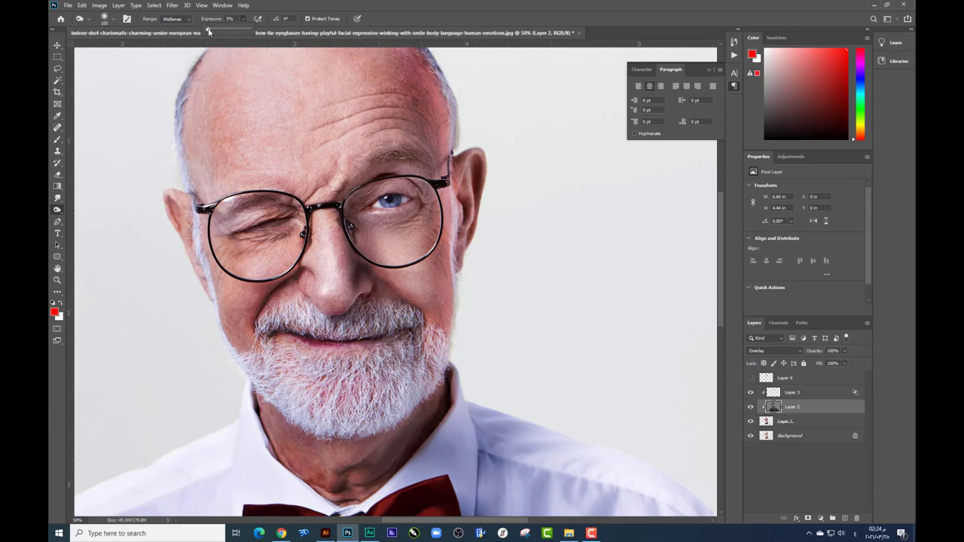
{"action": "left_click", "coordinate": [435, 135]}
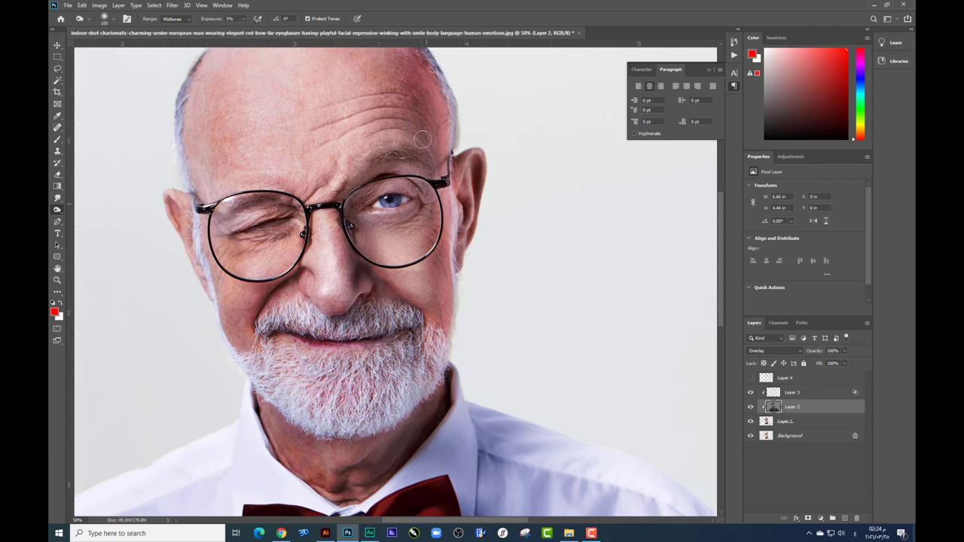
{"action": "left_click", "coordinate": [244, 19]}
{"action": "left_click", "coordinate": [418, 188]}
Step: Tone the right cheek and scalp with a resized brush, then pan down toward the bow tie
{"action": "scroll", "coordinate": [414, 98], "scroll_direction": "up", "scroll_amount": 2}
{"action": "right_click", "coordinate": [458, 238]}
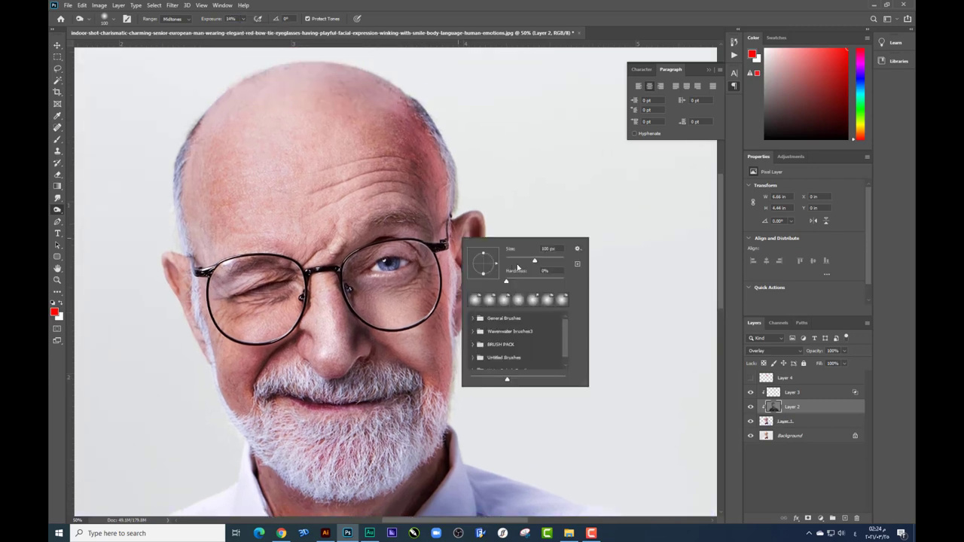
{"action": "left_click", "coordinate": [410, 177]}
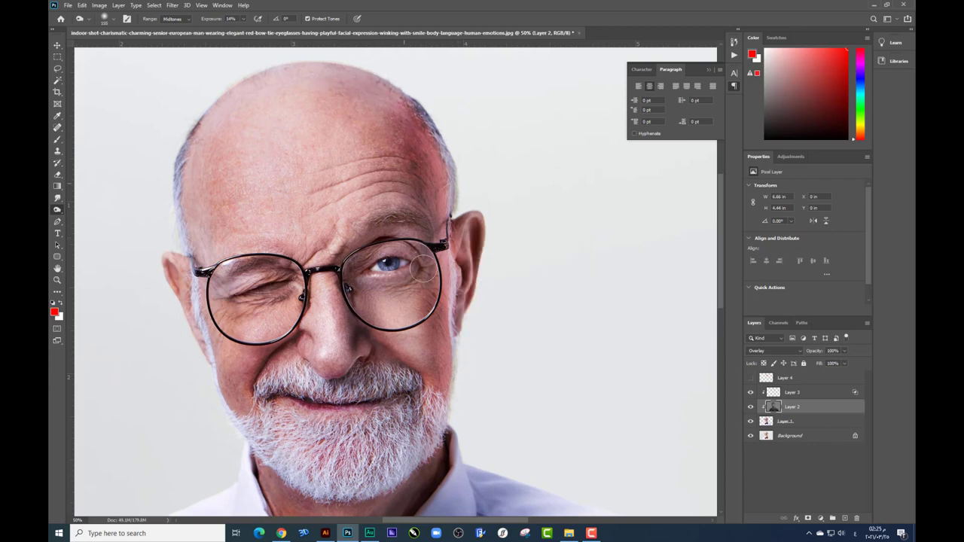
{"action": "mouse_move", "coordinate": [422, 267]}
{"action": "left_mouse_down"}
{"action": "mouse_move", "coordinate": [424, 369]}
{"action": "mouse_move", "coordinate": [423, 336]}
{"action": "mouse_move", "coordinate": [414, 399]}
{"action": "mouse_move", "coordinate": [415, 238]}
{"action": "mouse_move", "coordinate": [407, 243]}
{"action": "mouse_move", "coordinate": [402, 361]}
{"action": "mouse_move", "coordinate": [419, 344]}
{"action": "mouse_move", "coordinate": [419, 272]}
{"action": "mouse_move", "coordinate": [427, 286]}
{"action": "left_mouse_up"}
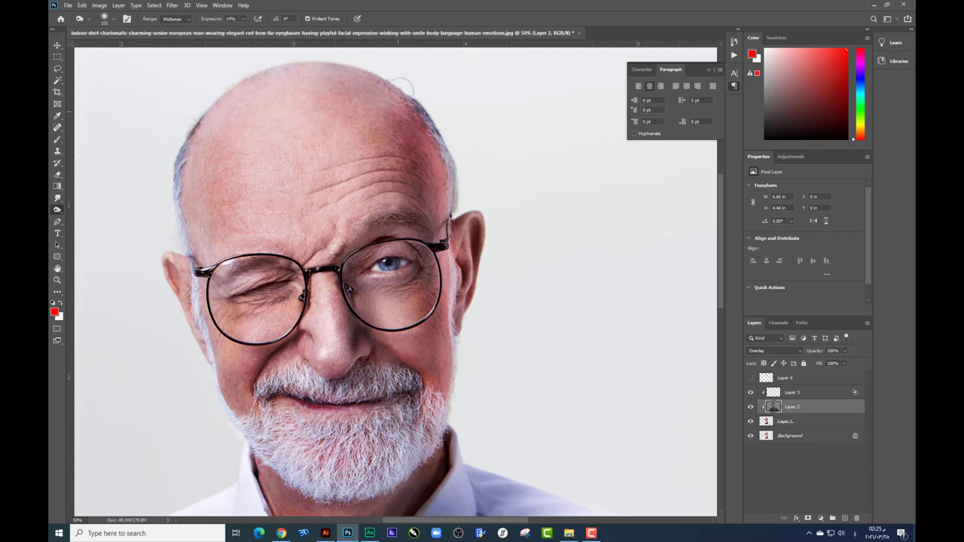
{"action": "scroll", "coordinate": [401, 98], "scroll_direction": "up", "scroll_amount": 1}
{"action": "scroll", "coordinate": [399, 124], "scroll_direction": "up", "scroll_amount": 1}
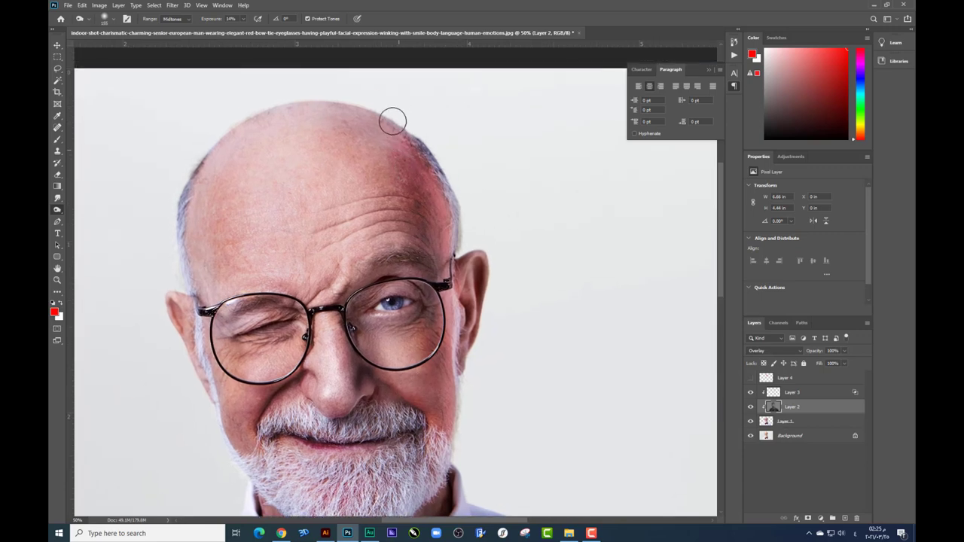
{"action": "scroll", "coordinate": [393, 128], "scroll_direction": "up", "scroll_amount": 1}
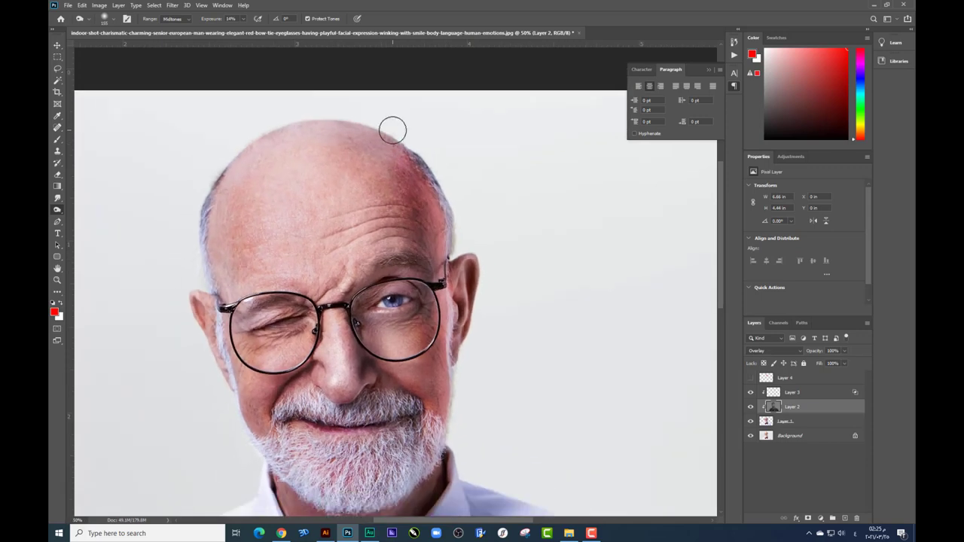
{"action": "scroll", "coordinate": [393, 131], "scroll_direction": "down", "scroll_amount": 2}
{"action": "scroll", "coordinate": [391, 129], "scroll_direction": "up", "scroll_amount": 3}
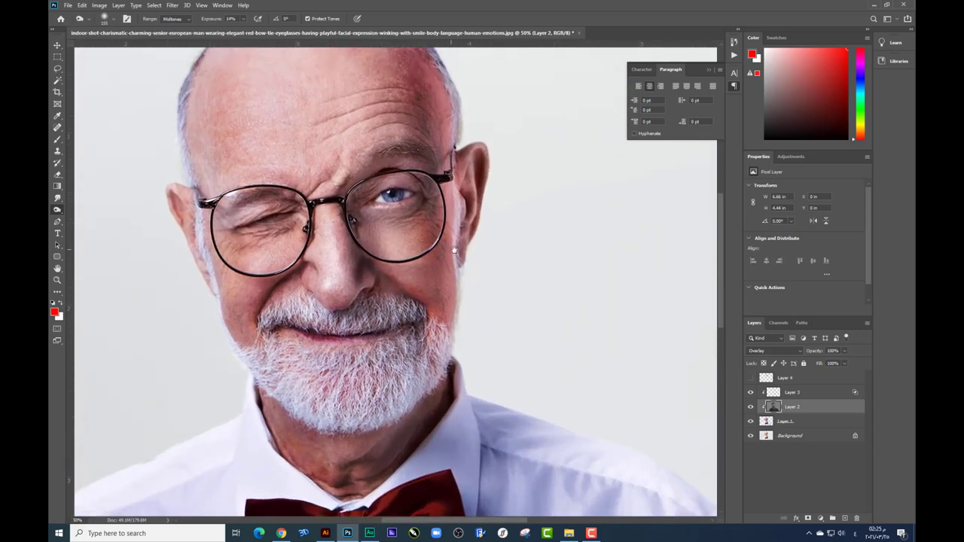
{"action": "key", "text": "v"}
{"action": "left_click_drag", "start_coordinate": [701, 290], "coordinate": [664, 321]}
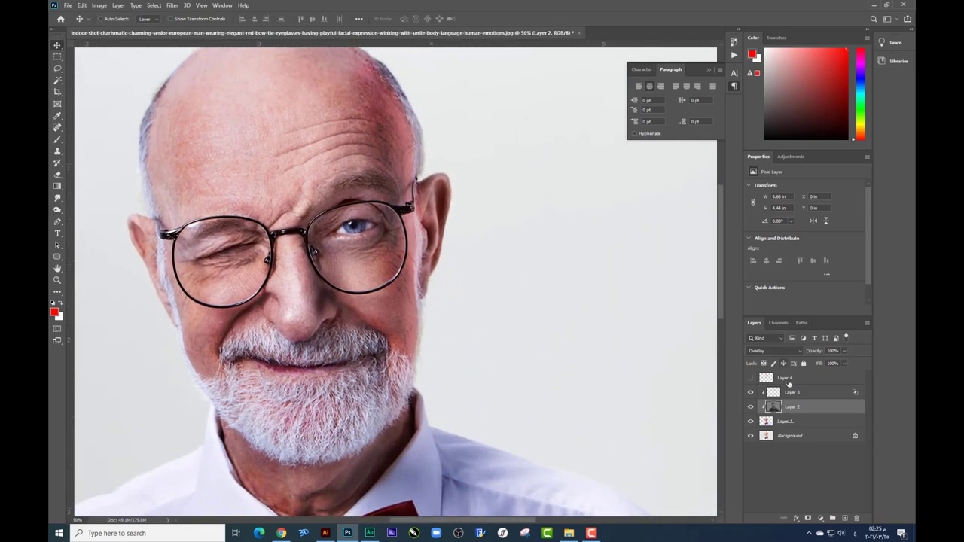
Step: Apply a +180 Hue shift to Layer 3 via Hue/Saturation, then zoom out
{"action": "left_click", "coordinate": [752, 393]}
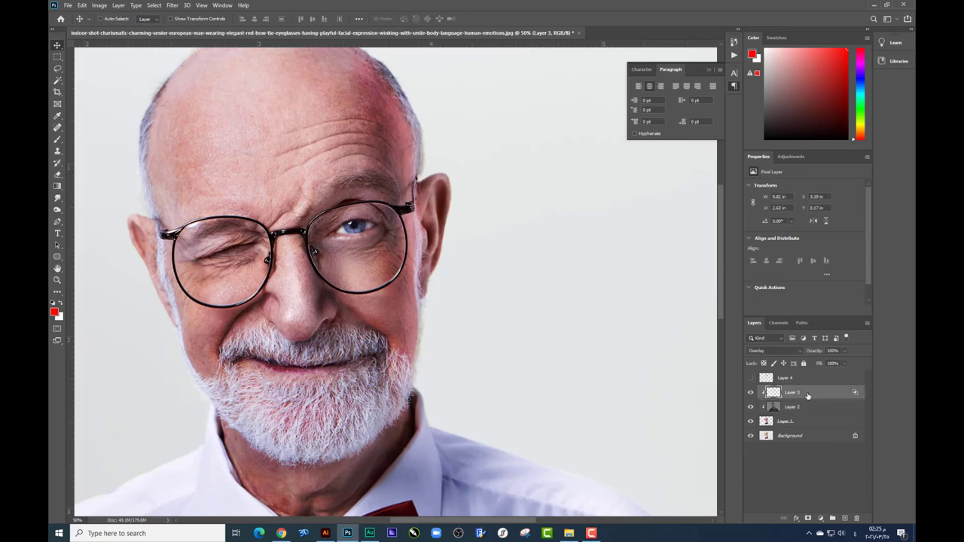
{"action": "key", "text": "ctrl+u"}
{"action": "mouse_move", "coordinate": [682, 213]}
{"action": "left_mouse_down"}
{"action": "mouse_move", "coordinate": [669, 219]}
{"action": "mouse_move", "coordinate": [701, 213]}
{"action": "left_mouse_up"}
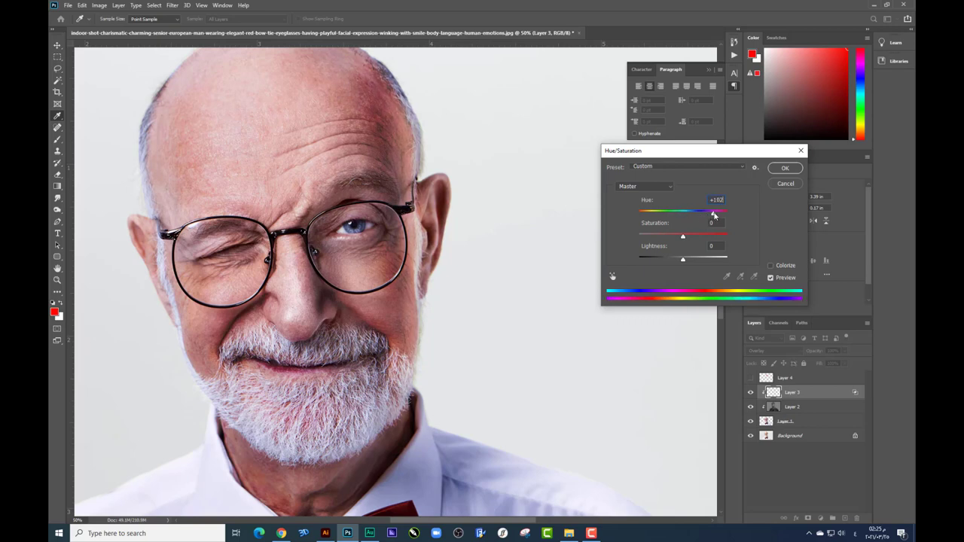
{"action": "mouse_move", "coordinate": [701, 216]}
{"action": "left_mouse_down"}
{"action": "mouse_move", "coordinate": [682, 213]}
{"action": "mouse_move", "coordinate": [734, 217]}
{"action": "left_mouse_up"}
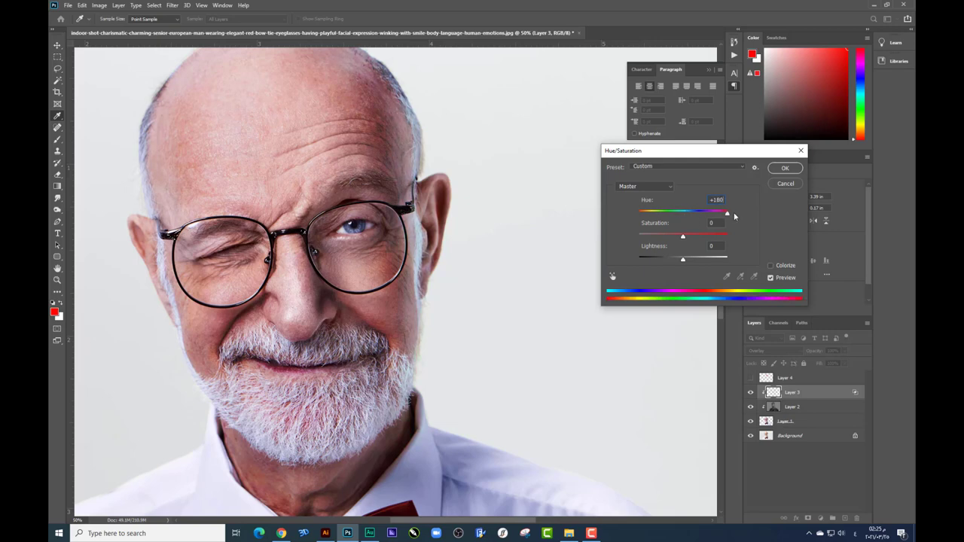
{"action": "key", "text": "Return"}
{"action": "key", "text": "ctrl+minus"}
Step: Duplicate Layer 3 and set the copy's opacity to 54%
{"action": "key", "text": "v"}
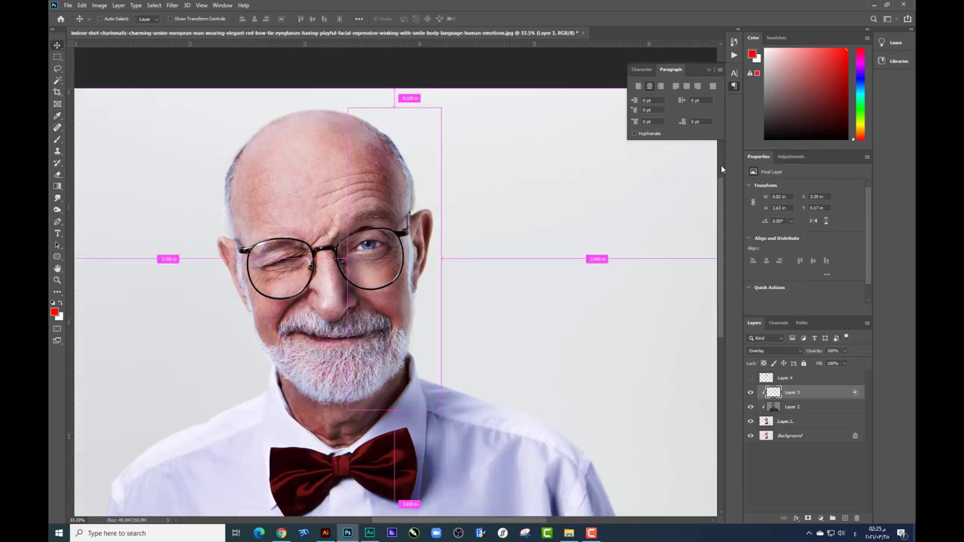
{"action": "key", "text": "j"}
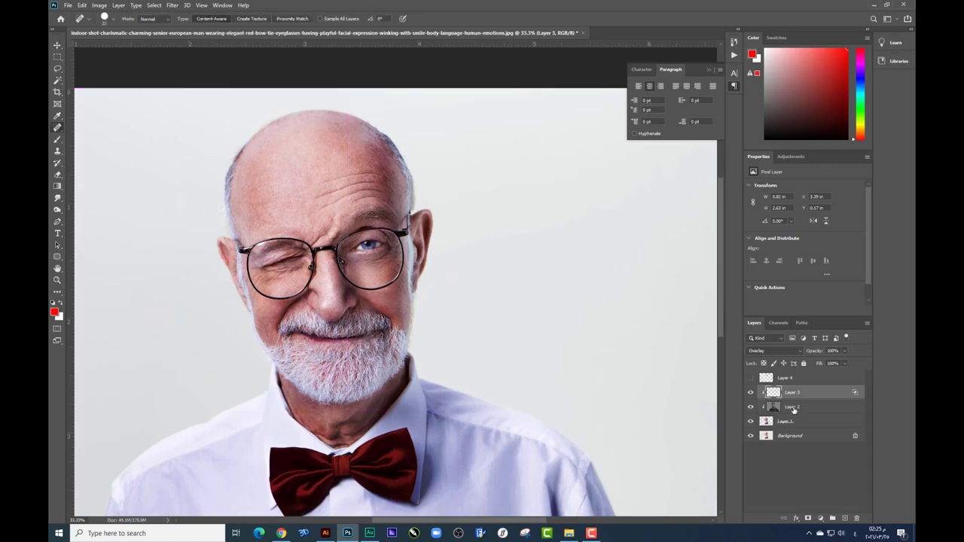
{"action": "key", "text": "ctrl+j"}
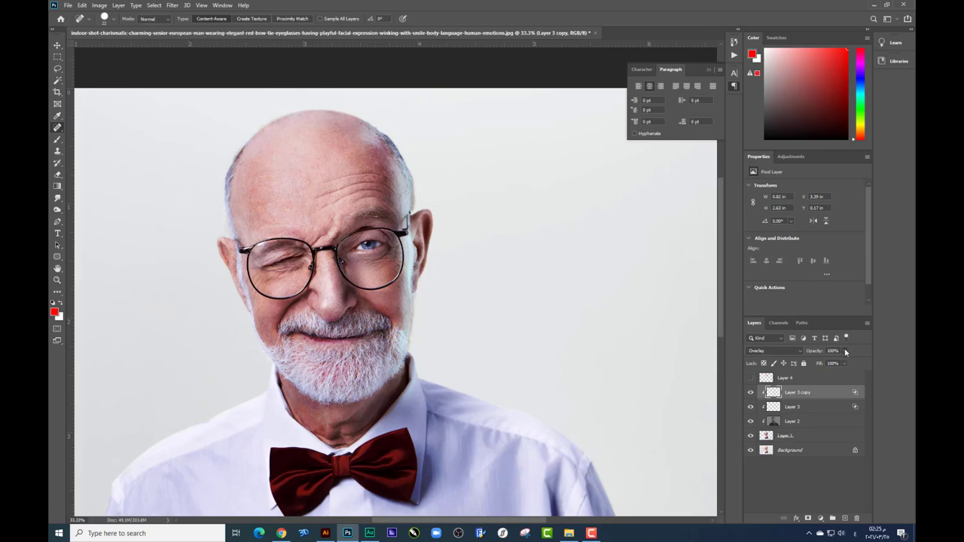
{"action": "left_click_drag", "start_coordinate": [845, 351], "coordinate": [826, 363]}
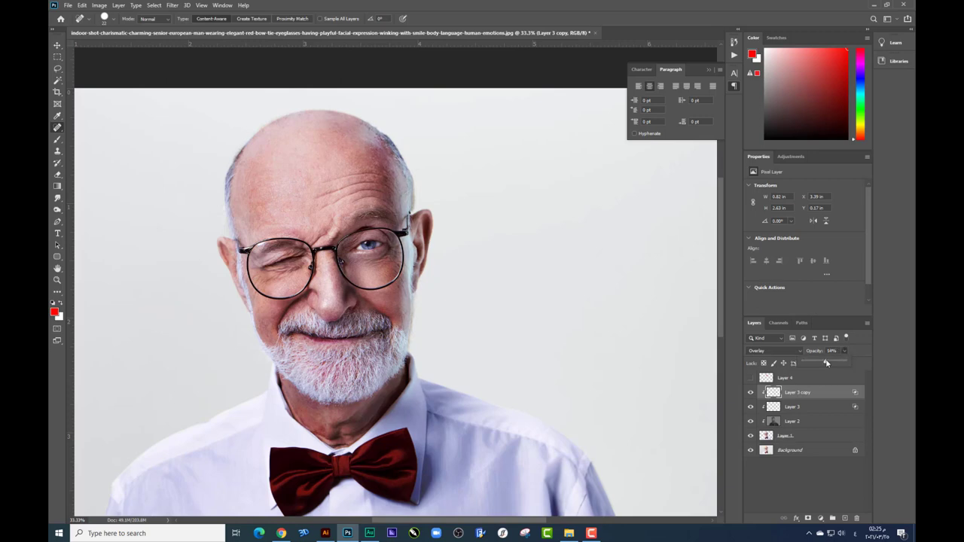
Step: Fit the image on screen and toggle Layer 3 and its copy off and on to compare
{"action": "left_click", "coordinate": [57, 174]}
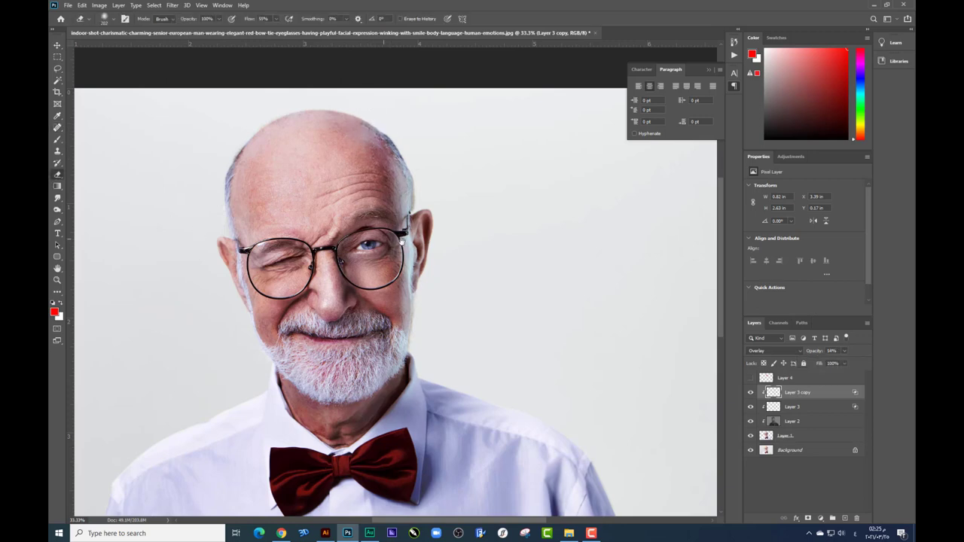
{"action": "scroll", "coordinate": [82, 55], "scroll_direction": "down", "scroll_amount": 2}
{"action": "key", "text": "v"}
{"action": "key", "text": "ctrl+0"}
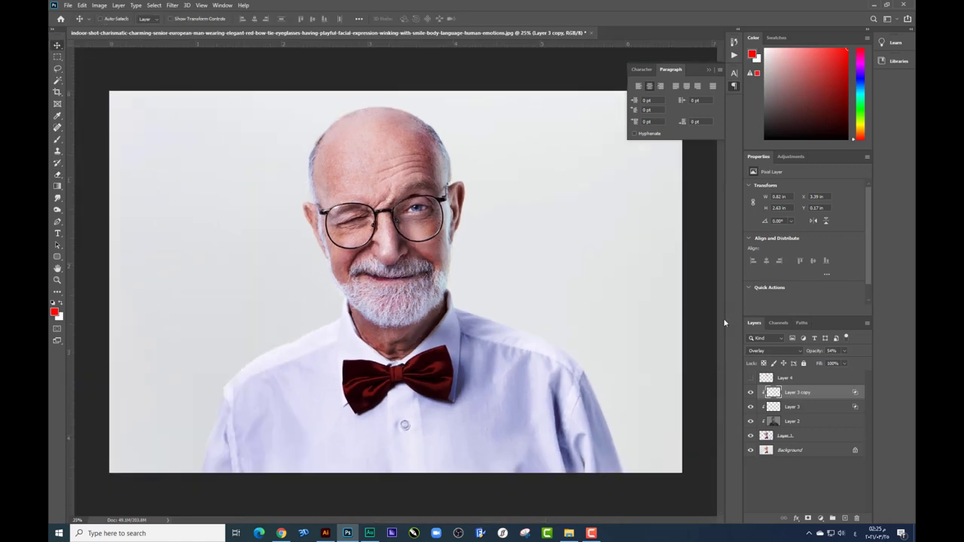
{"action": "left_click", "coordinate": [810, 411], "text": "shift"}
{"action": "left_click", "coordinate": [750, 407]}
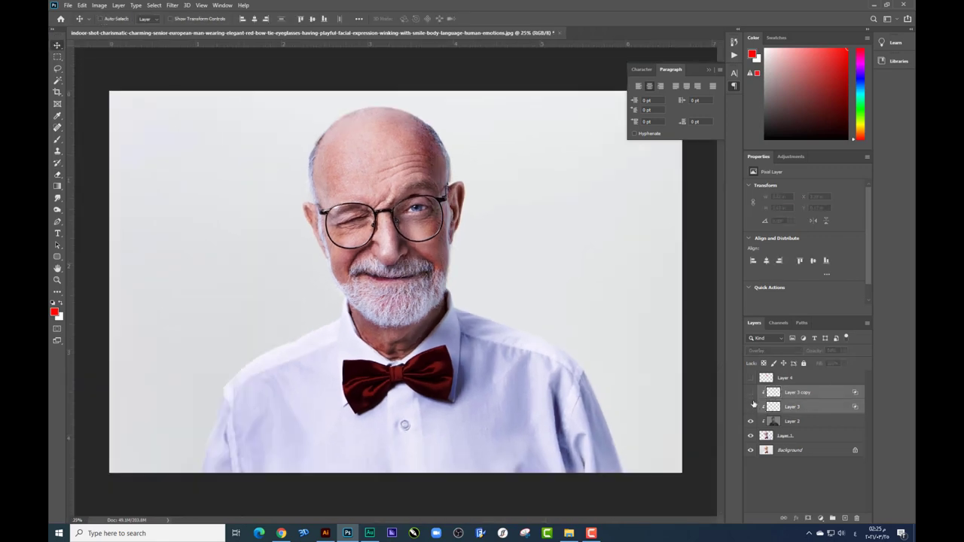
{"action": "left_click", "coordinate": [750, 407]}
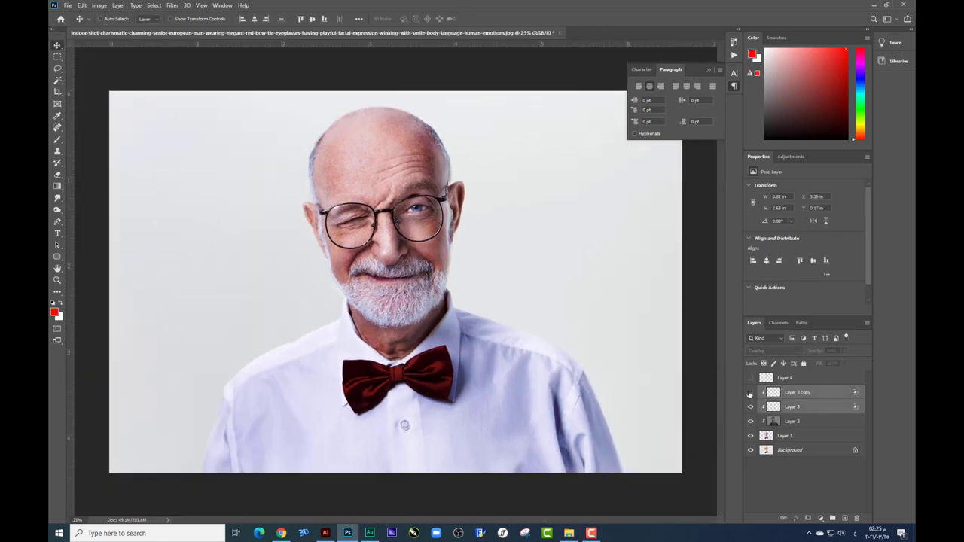
Step: Pan across the face, then select Layer 2 and toggle its visibility to compare
{"action": "scroll", "coordinate": [541, 237], "scroll_direction": "up", "scroll_amount": 1}
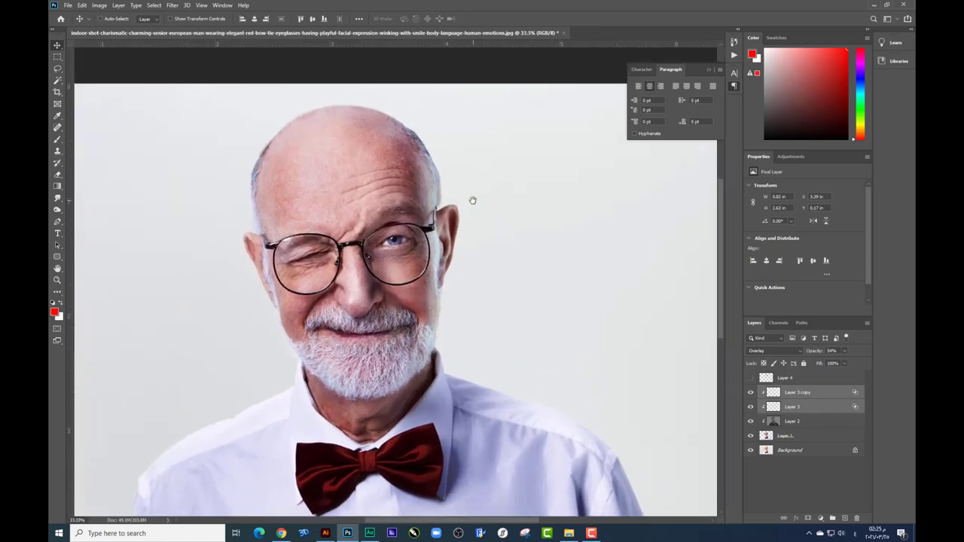
{"action": "scroll", "coordinate": [466, 164], "scroll_direction": "down", "scroll_amount": 2}
{"action": "scroll", "coordinate": [462, 161], "scroll_direction": "up", "scroll_amount": 2}
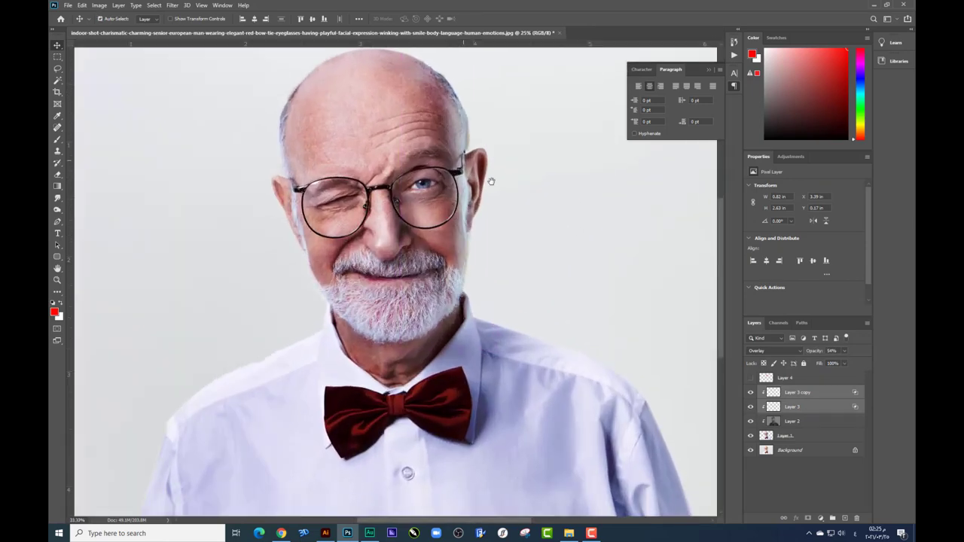
{"action": "left_click_drag", "start_coordinate": [490, 181], "coordinate": [338, 167]}
{"action": "scroll", "coordinate": [338, 167], "scroll_direction": "down", "scroll_amount": 1}
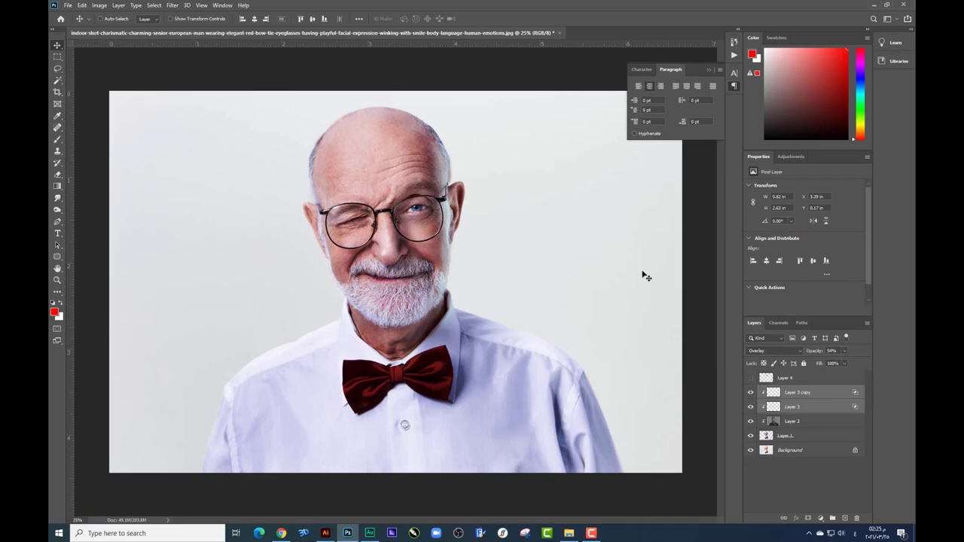
{"action": "left_click", "coordinate": [773, 421]}
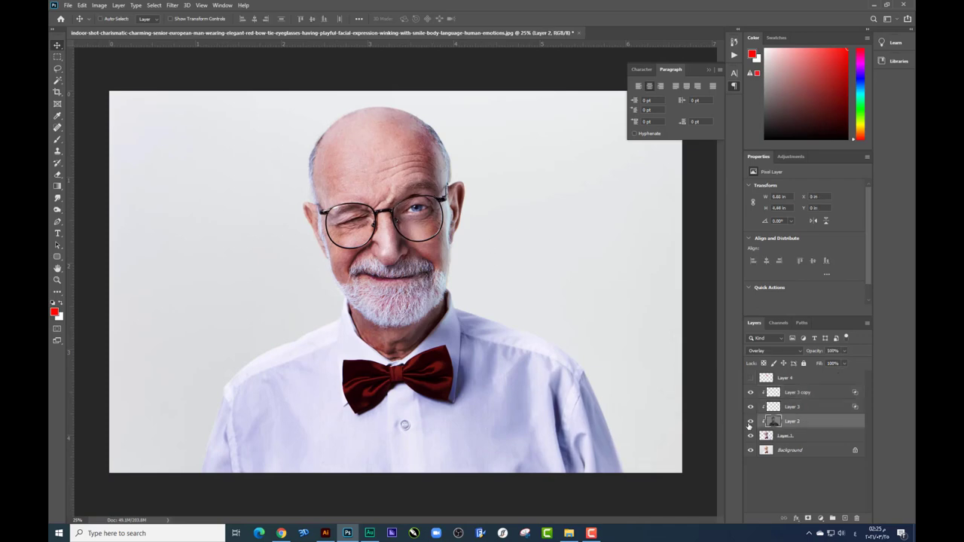
{"action": "left_click", "coordinate": [749, 423]}
Step: Add a dark teal #113d52 Solid Color fill layer above Background and collapse the Character panel
{"action": "left_click", "coordinate": [780, 450]}
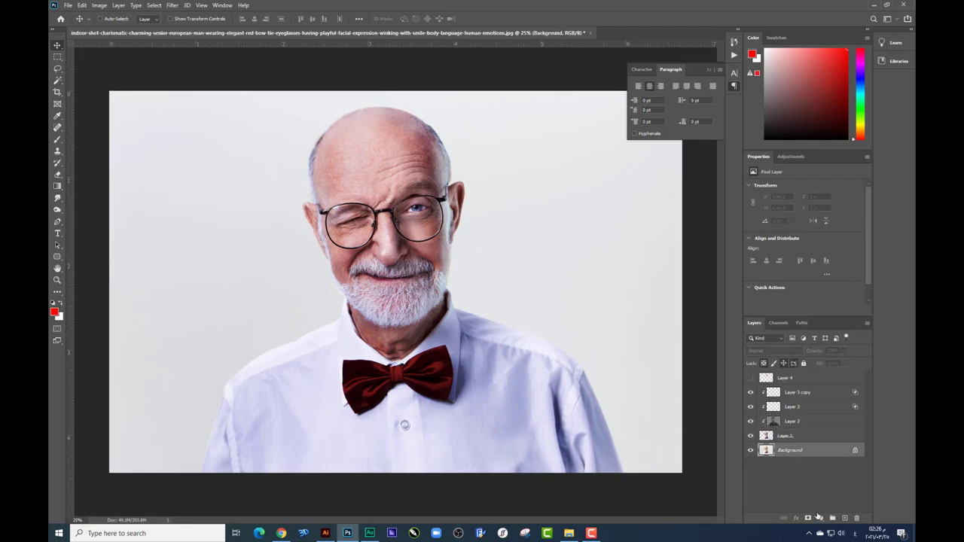
{"action": "left_click", "coordinate": [820, 518]}
{"action": "left_click", "coordinate": [835, 360]}
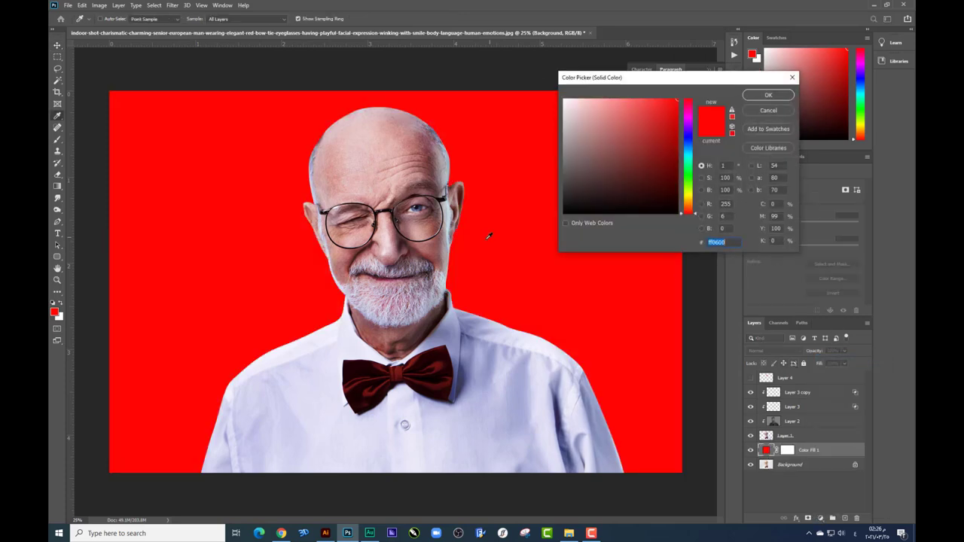
{"action": "mouse_move", "coordinate": [585, 131]}
{"action": "left_mouse_down"}
{"action": "mouse_move", "coordinate": [628, 183]}
{"action": "mouse_move", "coordinate": [652, 177]}
{"action": "left_mouse_up"}
{"action": "left_click_drag", "start_coordinate": [687, 211], "coordinate": [683, 153]}
{"action": "key", "text": "Return"}
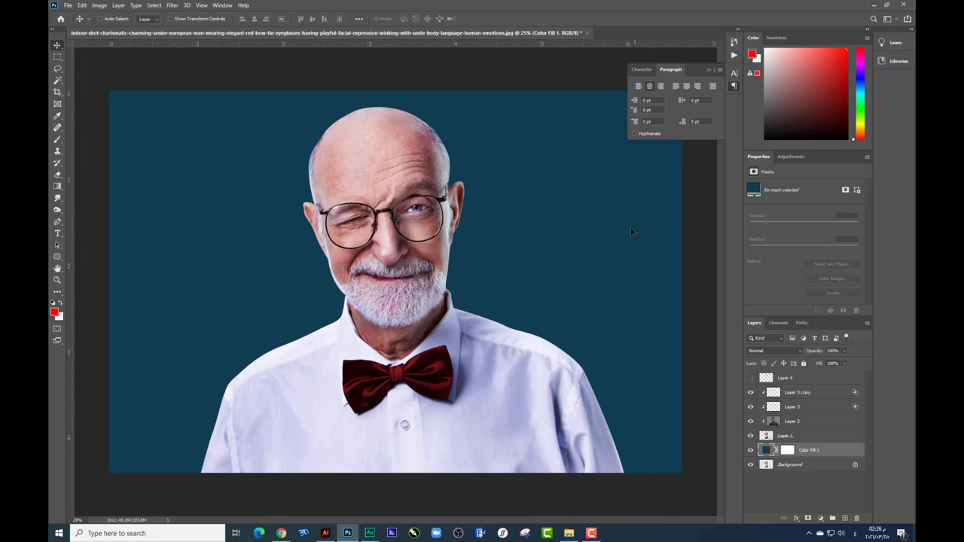
{"action": "left_click", "coordinate": [707, 71]}
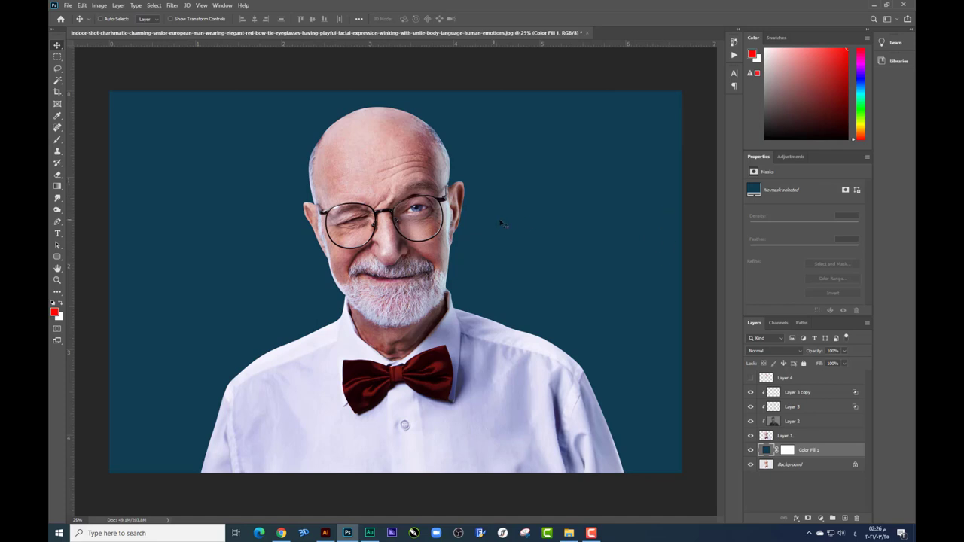
{"action": "right_click", "coordinate": [437, 140]}
Step: Select Layer 3 copy and start a text box on the teal area right of the head
{"action": "left_click", "coordinate": [457, 156]}
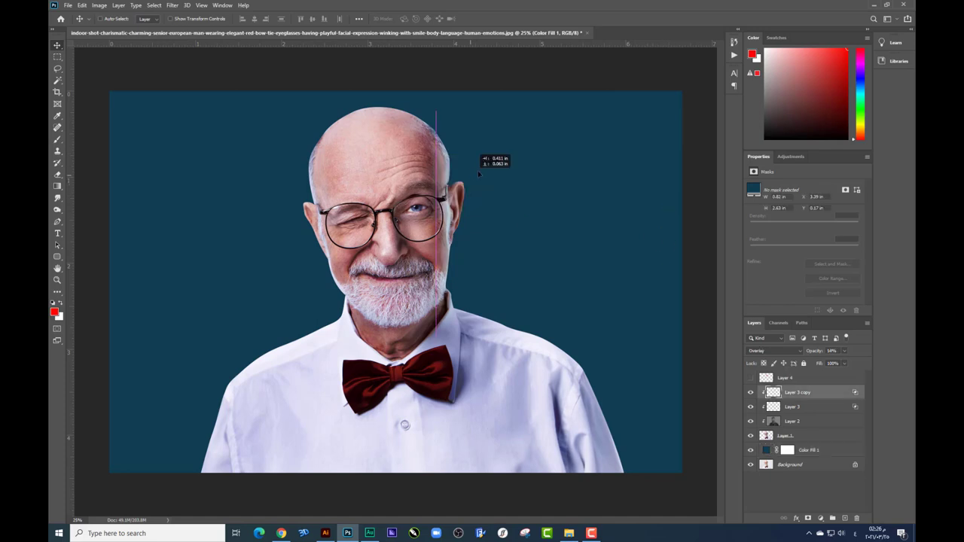
{"action": "scroll", "coordinate": [471, 158], "scroll_direction": "up", "scroll_amount": 1}
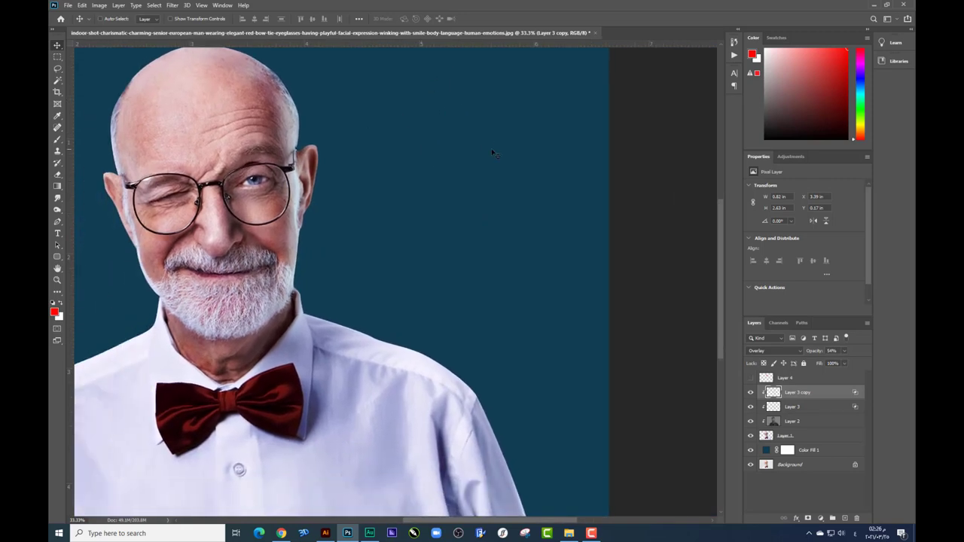
{"action": "key", "text": "t"}
{"action": "left_click", "coordinate": [491, 148]}
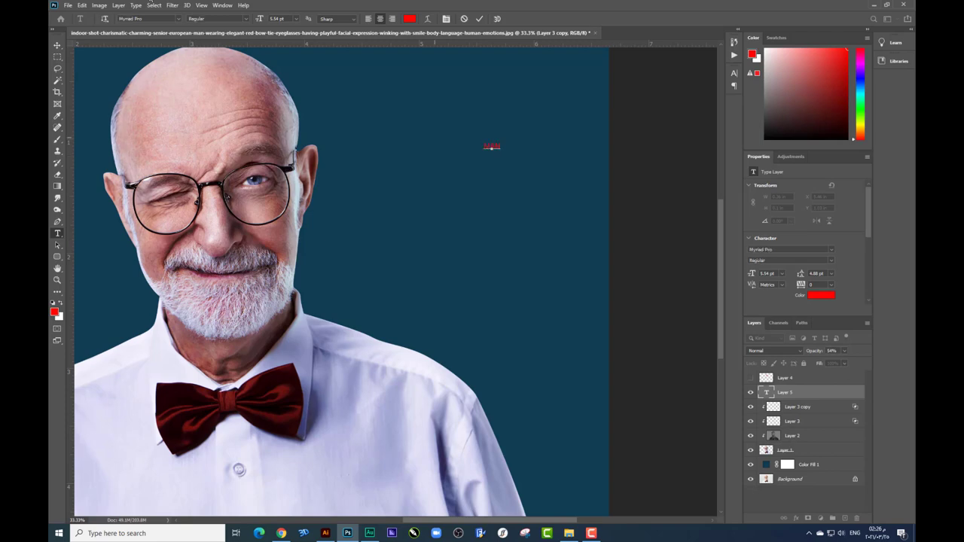
Step: Commit the MAN text and enlarge it with Free Transform
{"action": "key", "text": "ctrl+Return"}
{"action": "key", "text": "ctrl+t"}
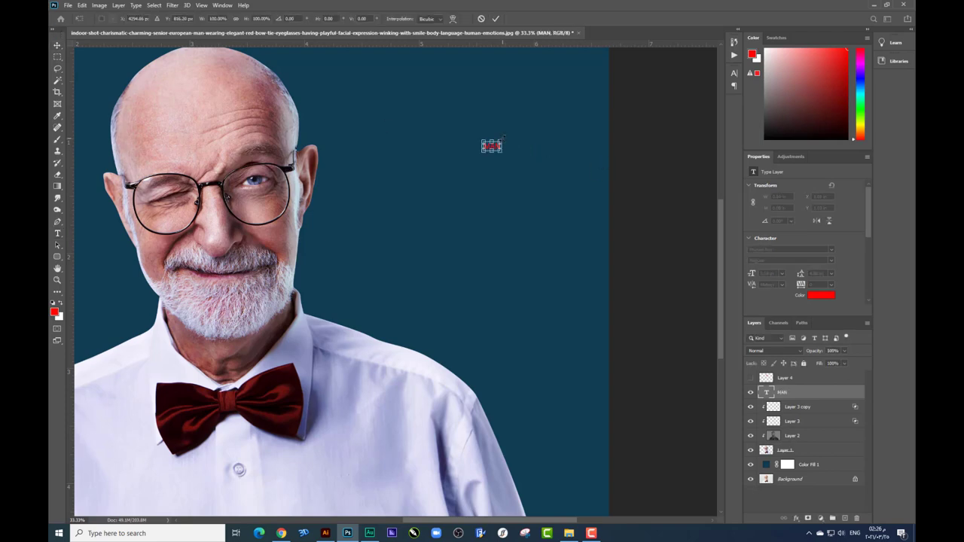
{"action": "left_click_drag", "start_coordinate": [510, 137], "coordinate": [575, 98]}
{"action": "key", "text": "Return"}
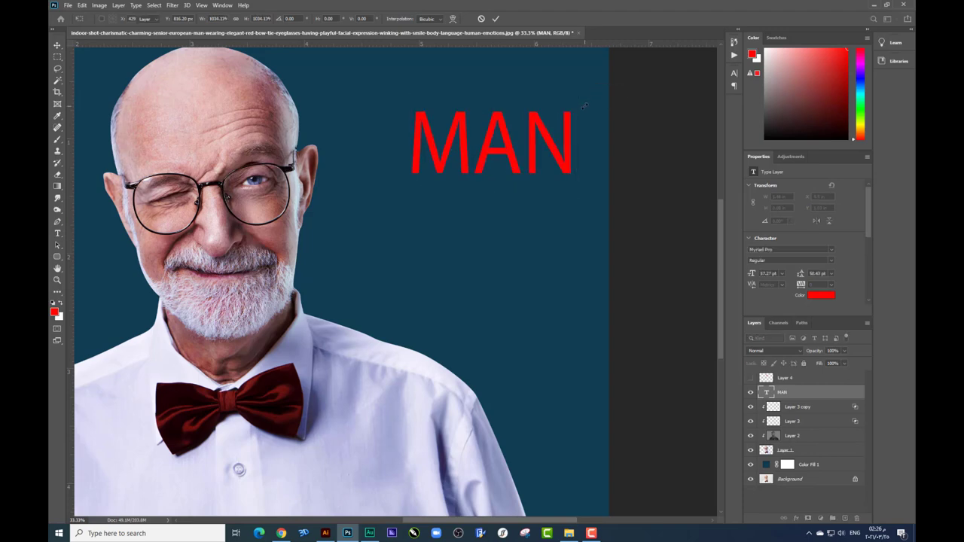
Step: Change the MAN text font to Impact, then delete the MAN text layer
{"action": "double_click", "coordinate": [492, 140]}
{"action": "key", "text": "ctrl+a"}
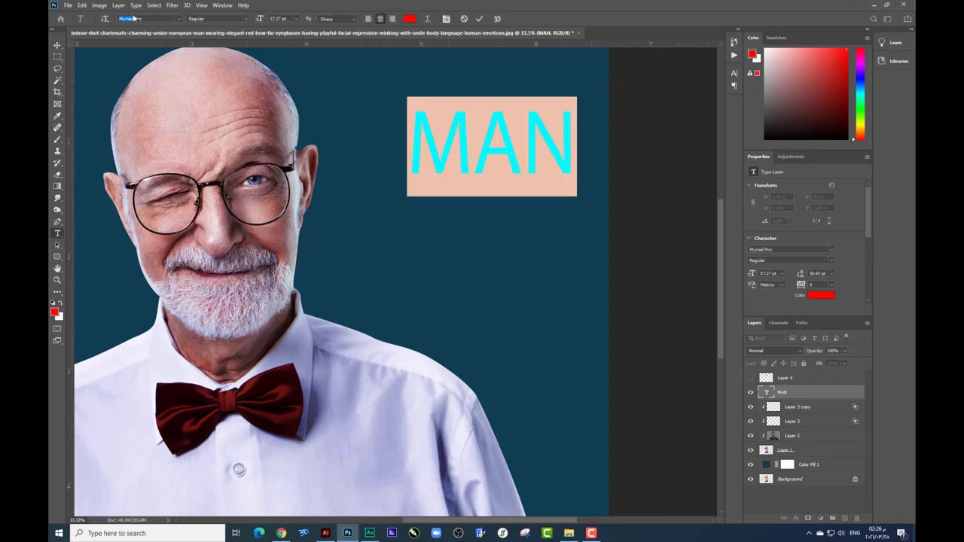
{"action": "type", "text": "Impact"}
{"action": "key", "text": "Return"}
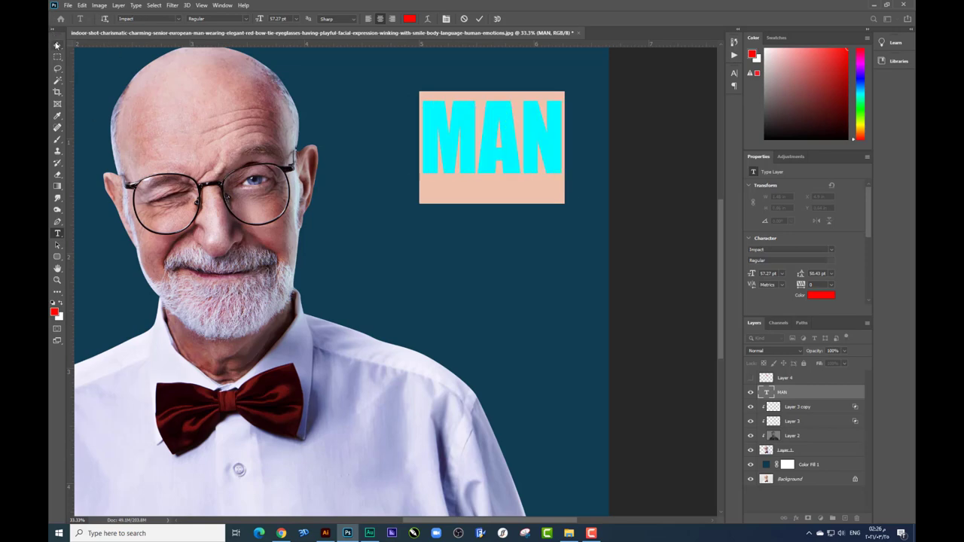
{"action": "left_click", "coordinate": [56, 46]}
{"action": "key", "text": "Delete"}
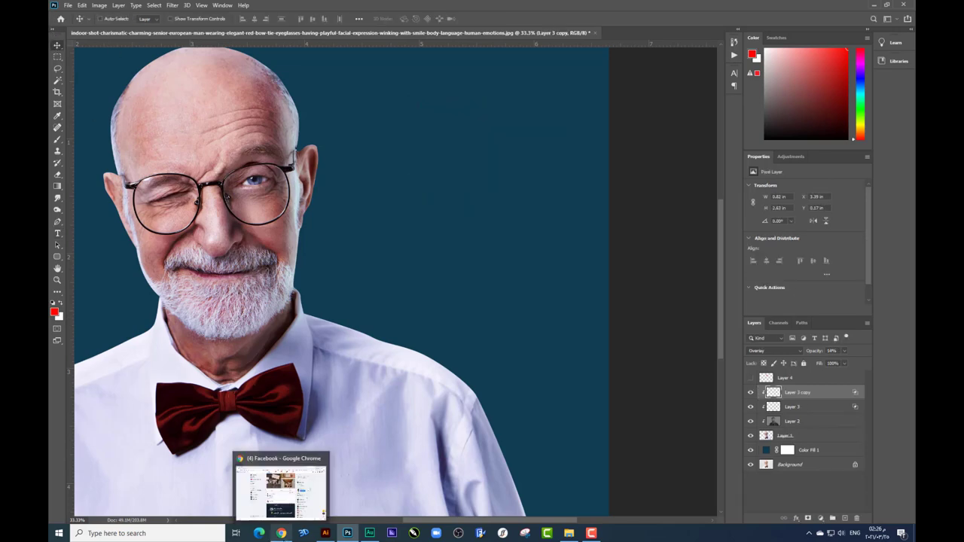
{"action": "left_click", "coordinate": [281, 489]}
Step: Open Freepik in a new Chrome tab and search for 'ABC LIGHT' alphabets
{"action": "left_click", "coordinate": [680, 7]}
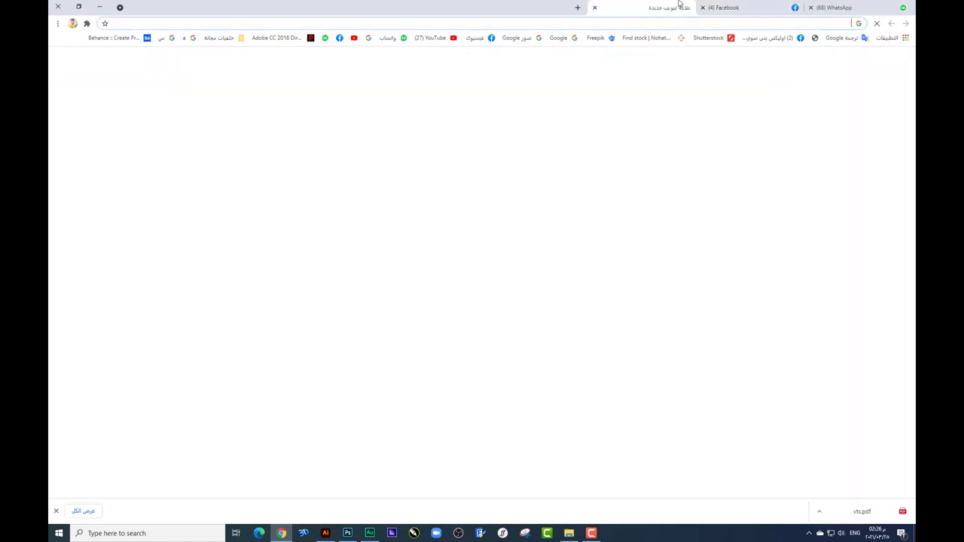
{"action": "type", "text": "freepik.com"}
{"action": "left_click", "coordinate": [710, 56]}
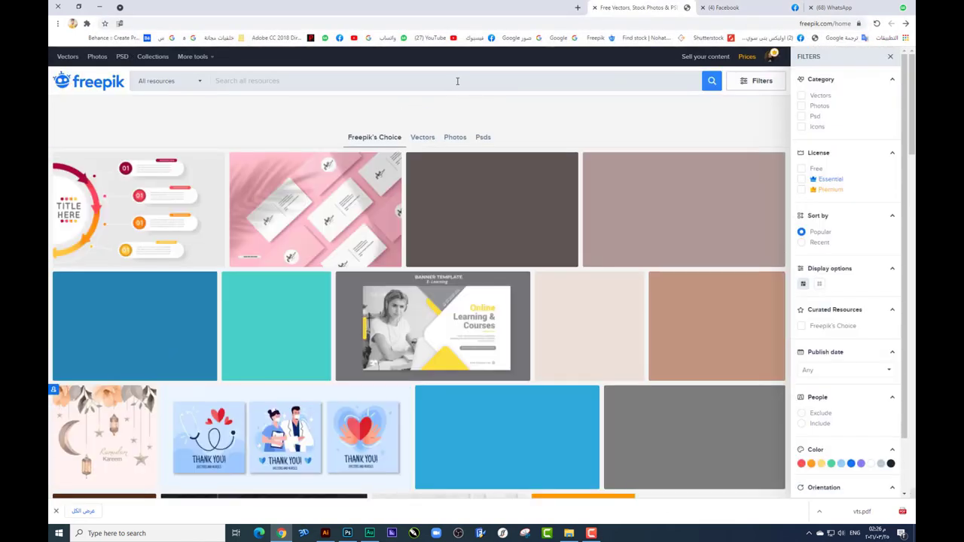
{"action": "type", "text": "AB"}
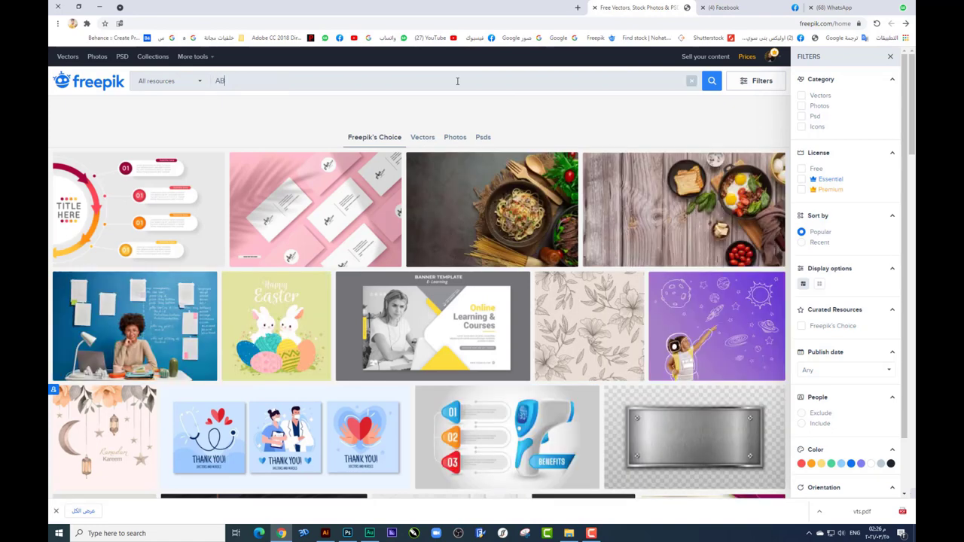
{"action": "type", "text": "C LIGHT"}
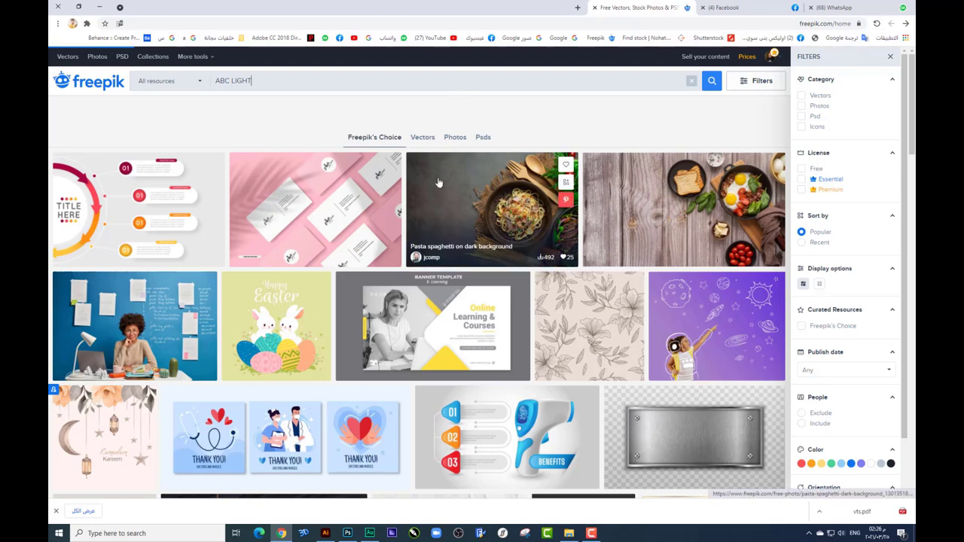
{"action": "key", "text": "Return"}
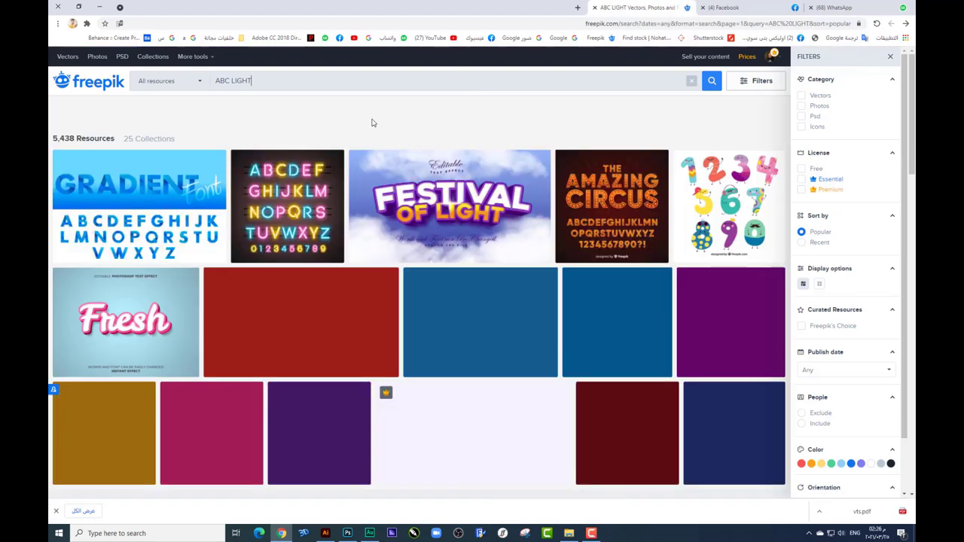
{"action": "left_click", "coordinate": [619, 202]}
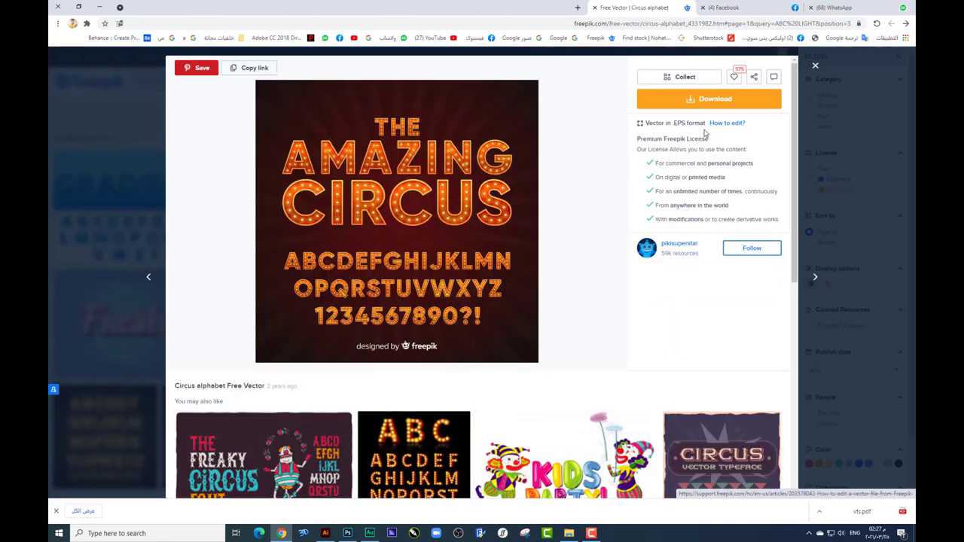
{"action": "scroll", "coordinate": [576, 175], "scroll_direction": "down", "scroll_amount": 3}
{"action": "key", "text": "Escape"}
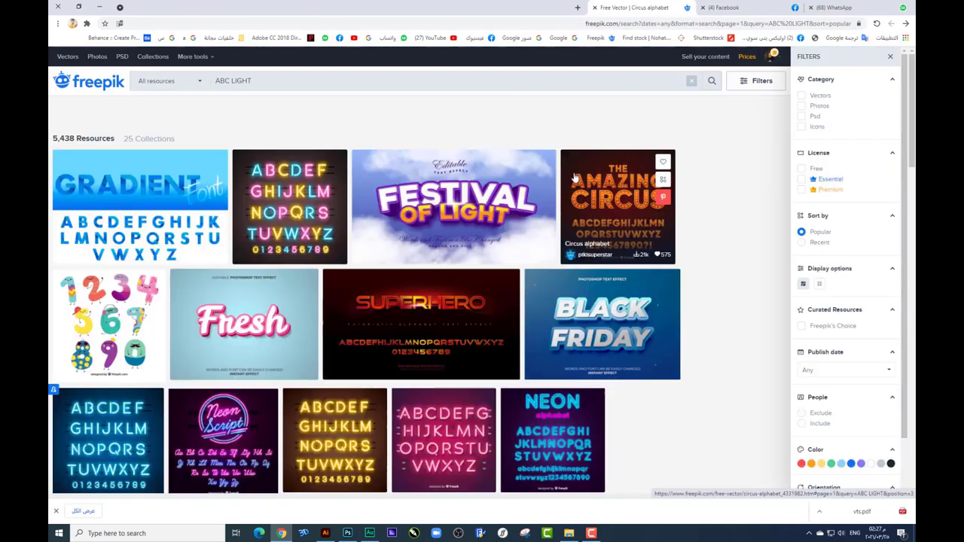
{"action": "scroll", "coordinate": [657, 162], "scroll_direction": "down", "scroll_amount": 3}
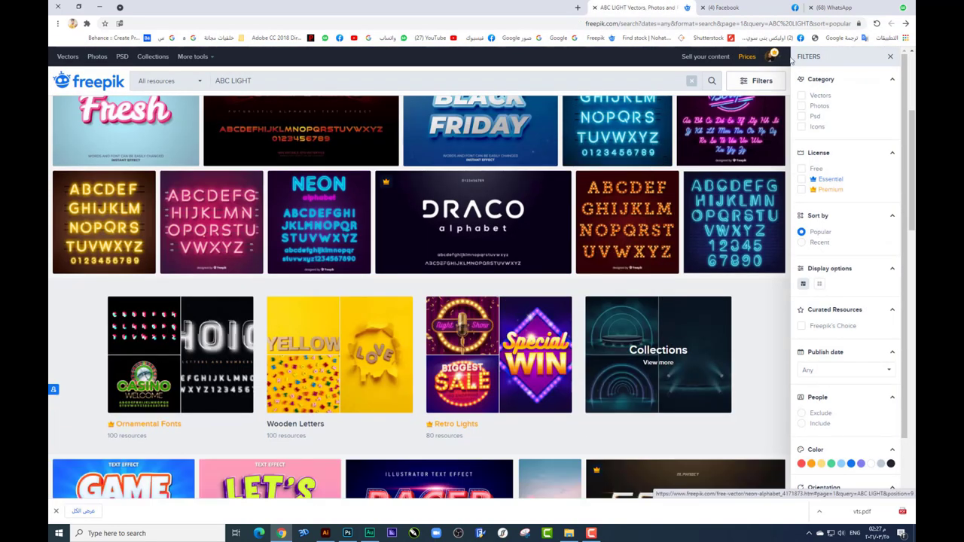
Step: Log out of the Freepik account
{"action": "left_click", "coordinate": [779, 59]}
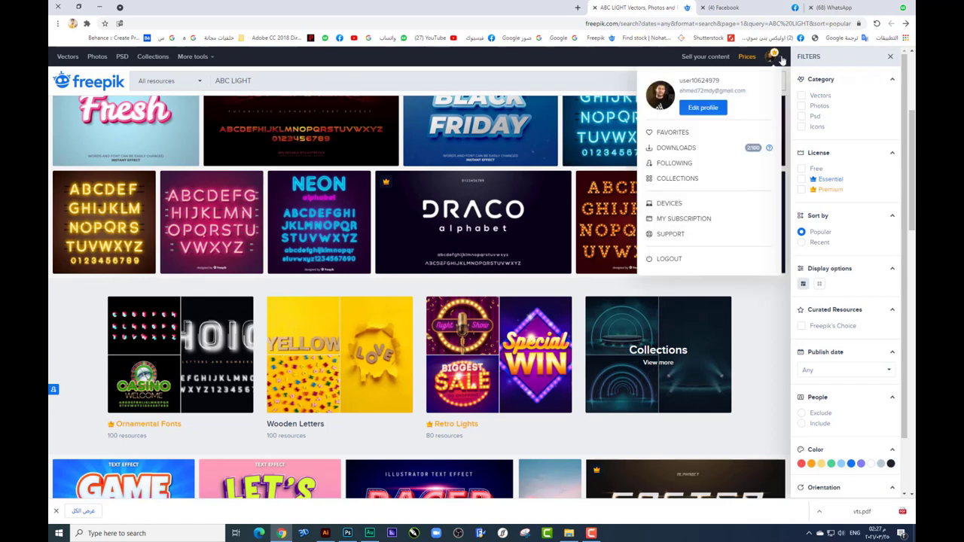
{"action": "left_click", "coordinate": [687, 264]}
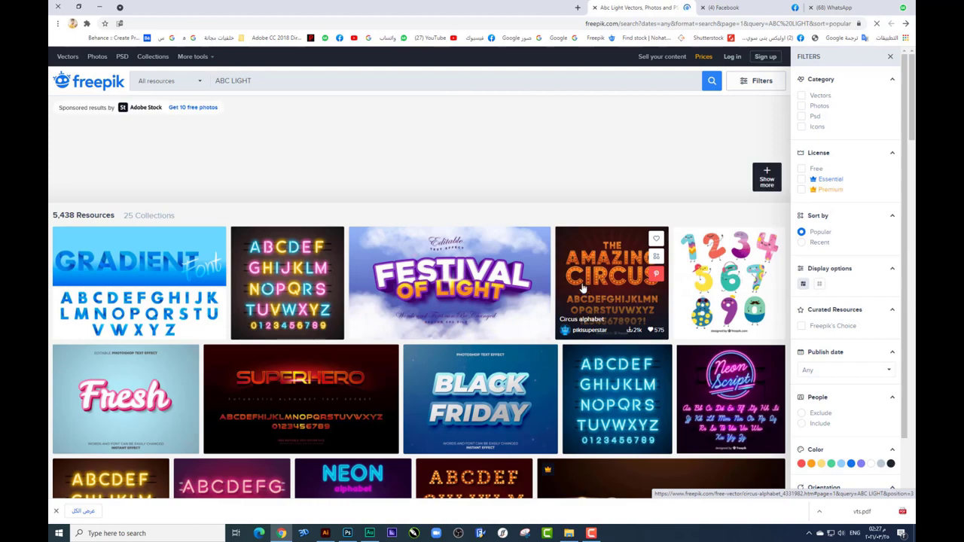
{"action": "scroll", "coordinate": [582, 286], "scroll_direction": "down", "scroll_amount": 2}
{"action": "scroll", "coordinate": [579, 283], "scroll_direction": "down", "scroll_amount": 3}
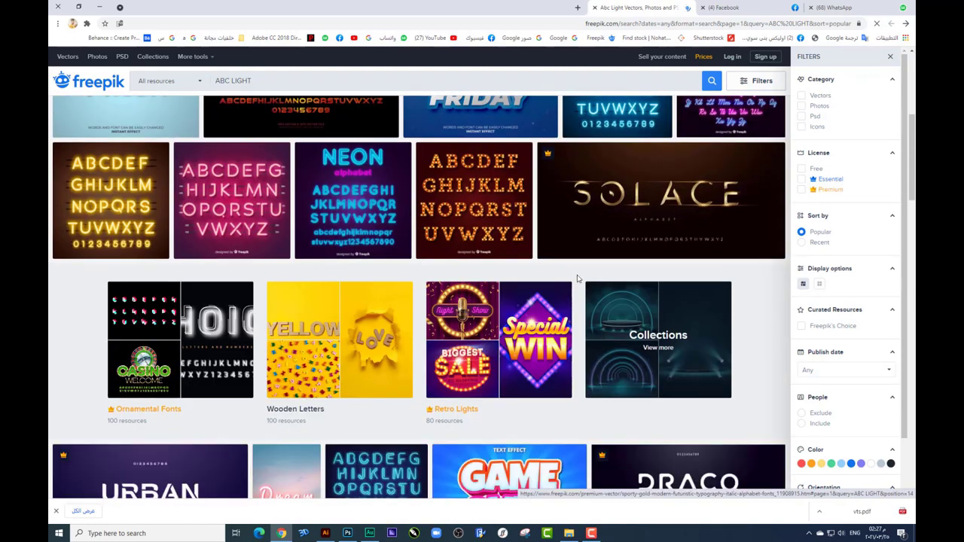
Step: Free-download the Bright sign alphabet and open 276.eps from the zip in Illustrator
{"action": "left_click", "coordinate": [482, 211]}
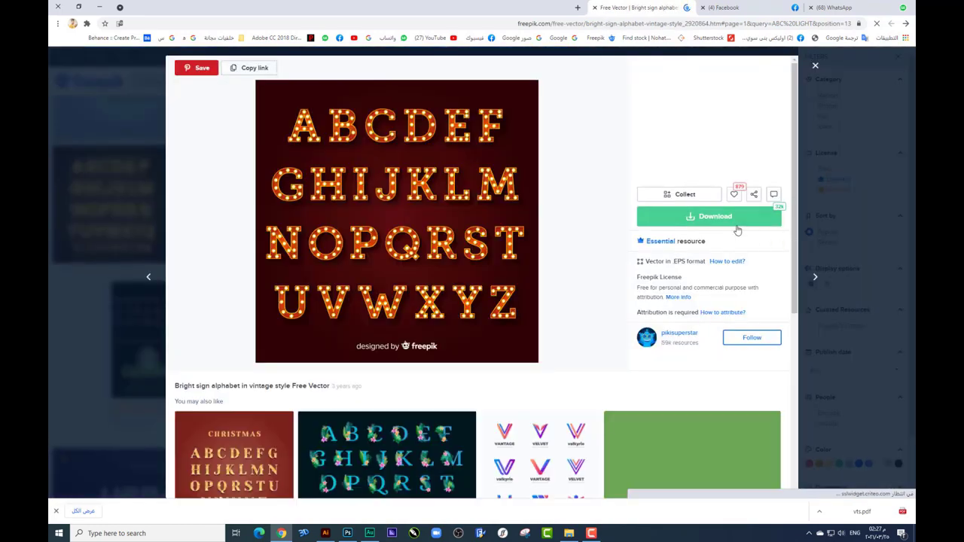
{"action": "left_click", "coordinate": [737, 224]}
{"action": "left_click", "coordinate": [712, 317]}
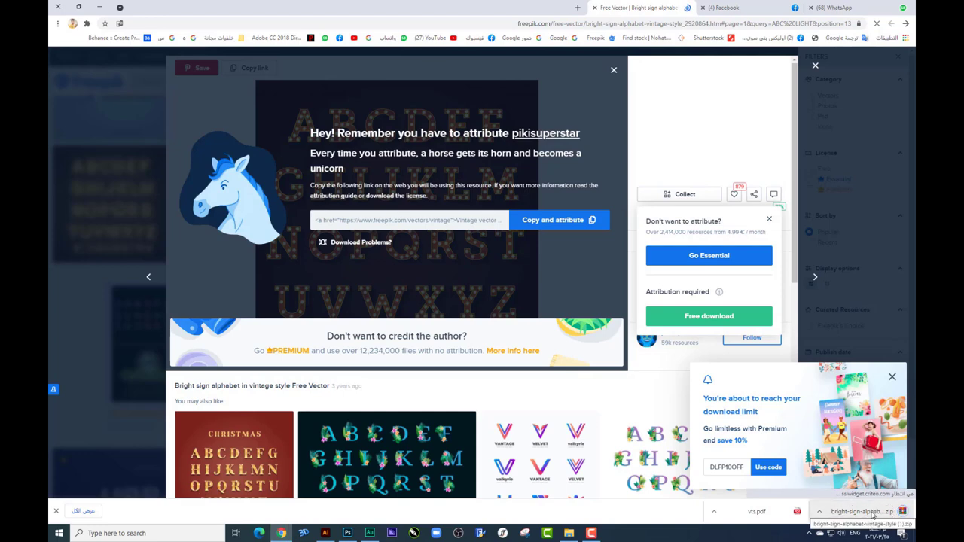
{"action": "left_click", "coordinate": [873, 515]}
{"action": "left_click", "coordinate": [73, 91]}
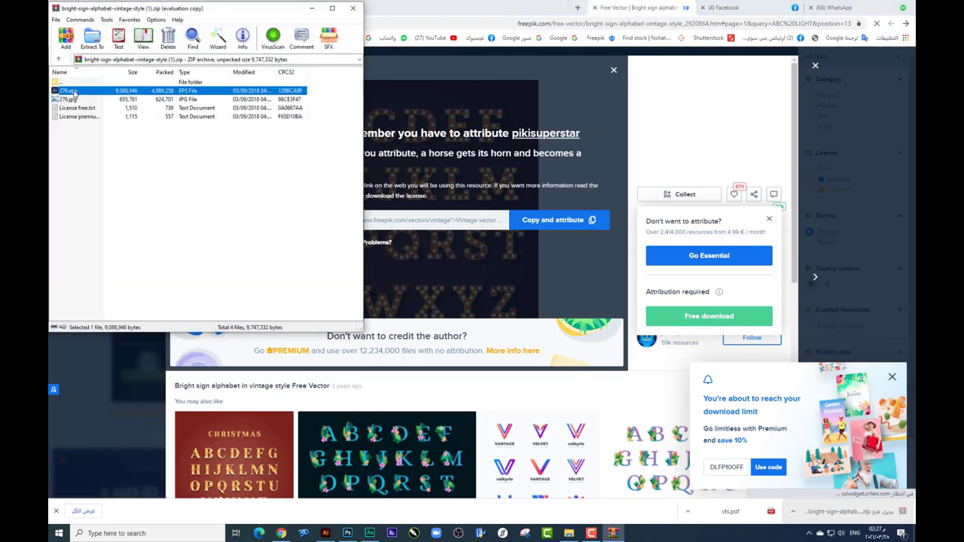
{"action": "double_click", "coordinate": [73, 91]}
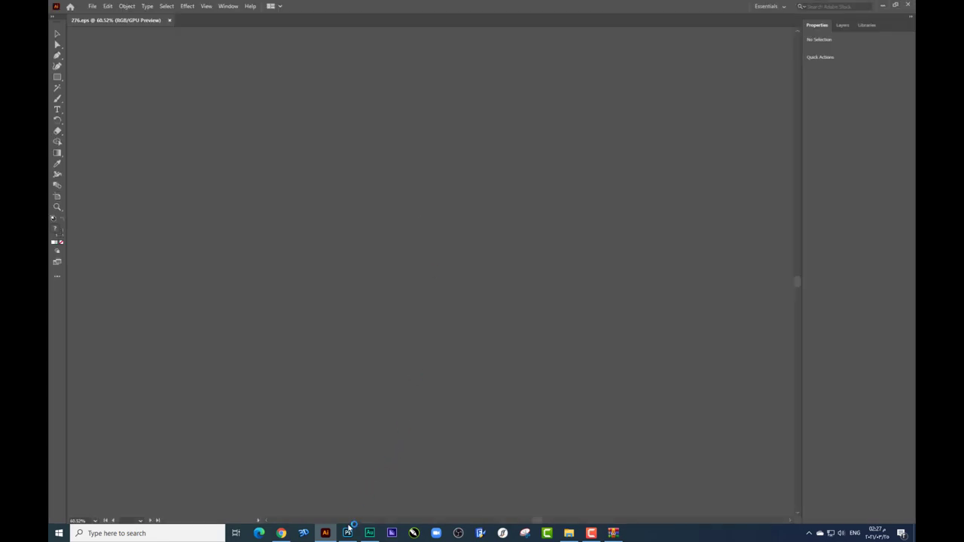
Step: Copy the bulb letter M and paste it beside the man's face in Photoshop
{"action": "key", "text": "ctrl+1"}
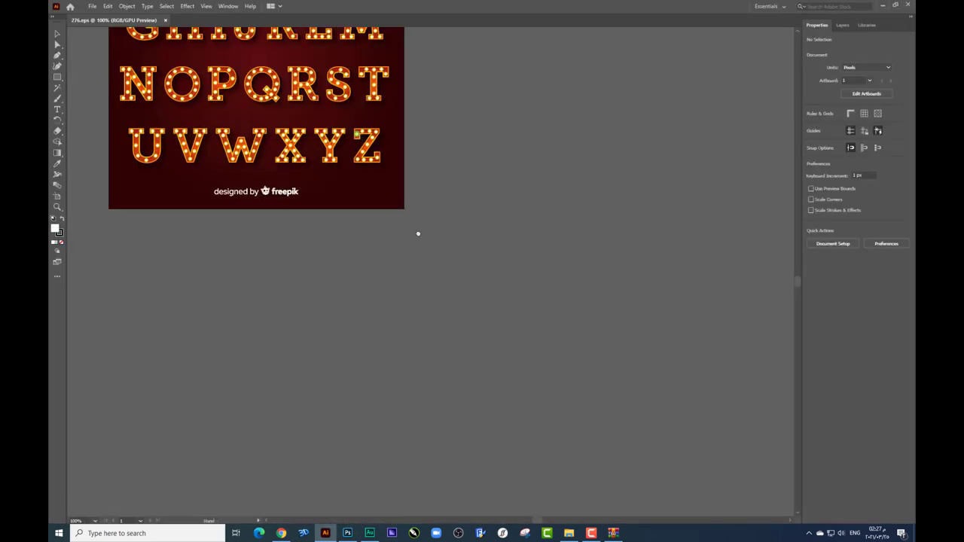
{"action": "key", "text": "ctrl+0"}
{"action": "scroll", "coordinate": [550, 250], "scroll_direction": "up", "scroll_amount": 2}
{"action": "mouse_move", "coordinate": [583, 162]}
{"action": "left_mouse_down"}
{"action": "mouse_move", "coordinate": [589, 199]}
{"action": "mouse_move", "coordinate": [580, 211]}
{"action": "left_mouse_up"}
{"action": "left_click", "coordinate": [348, 533]}
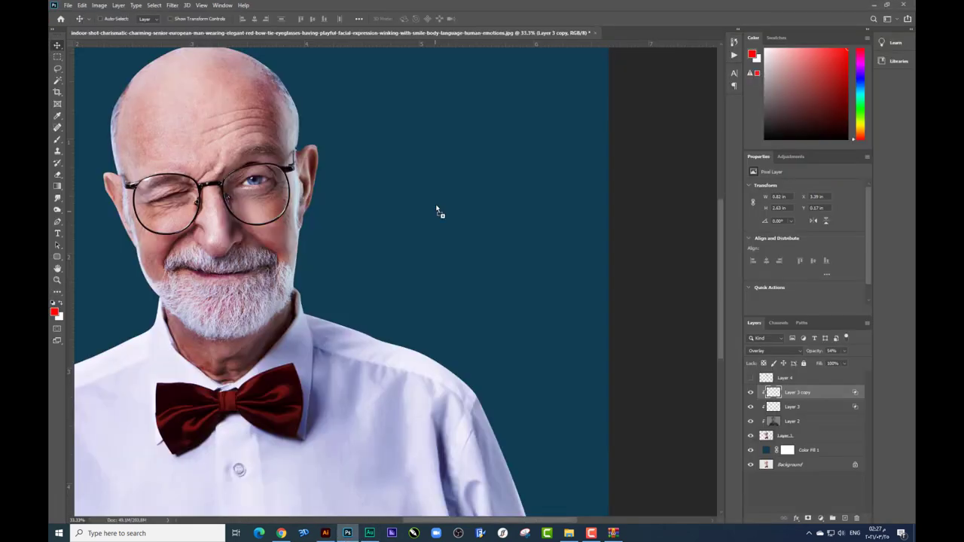
{"action": "key", "text": "ctrl+v"}
{"action": "left_click_drag", "start_coordinate": [453, 198], "coordinate": [362, 220]}
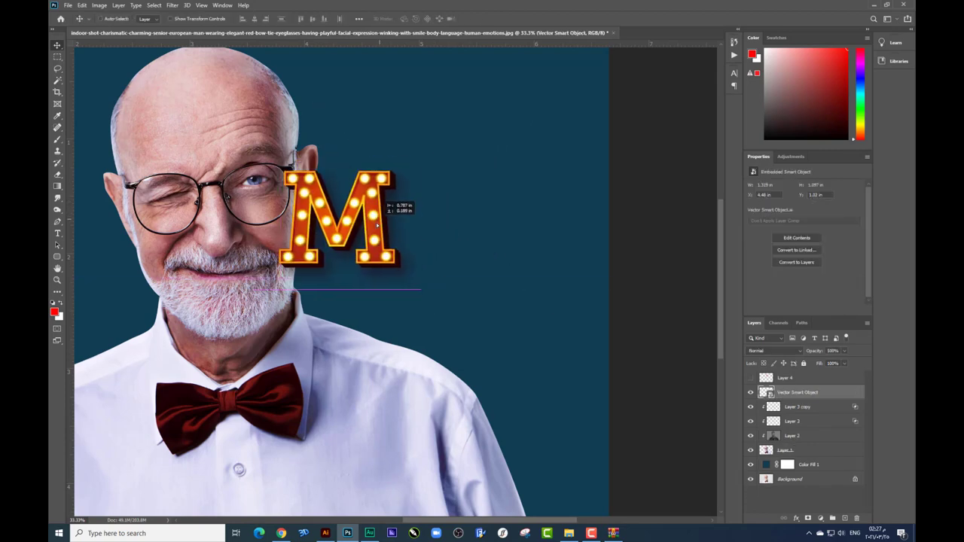
Step: Drag the bulb letters A and N from Illustrator onto the Photoshop canvas
{"action": "key", "text": "alt+Tab"}
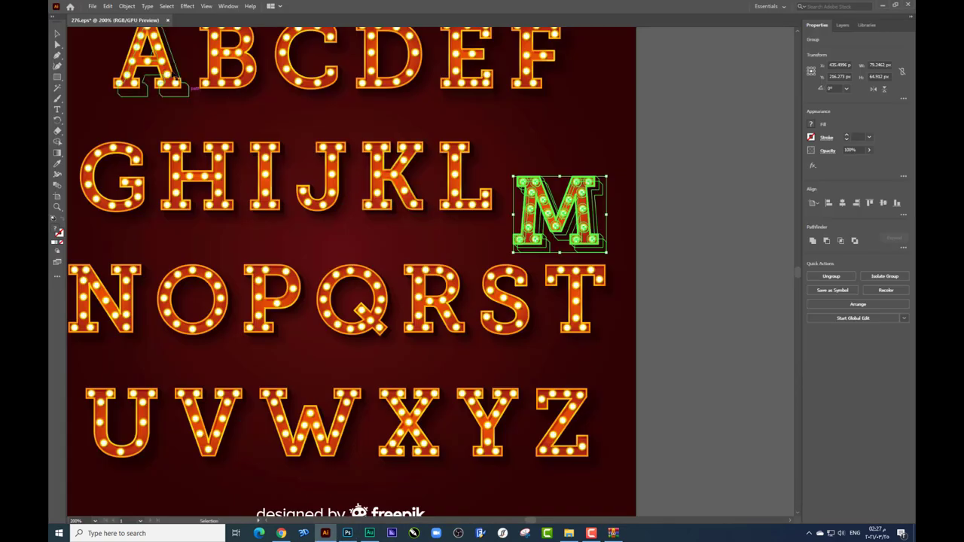
{"action": "left_click", "coordinate": [173, 75]}
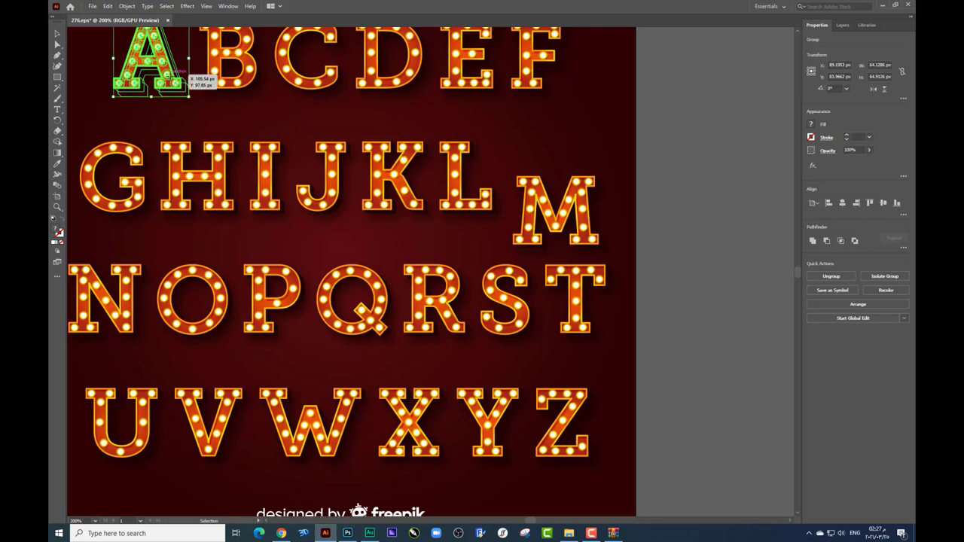
{"action": "mouse_move", "coordinate": [176, 71]}
{"action": "left_mouse_down"}
{"action": "mouse_move", "coordinate": [415, 342]}
{"action": "mouse_move", "coordinate": [435, 219]}
{"action": "mouse_move", "coordinate": [486, 240]}
{"action": "left_mouse_up"}
{"action": "key", "text": "Return"}
{"action": "key", "text": "alt+Tab"}
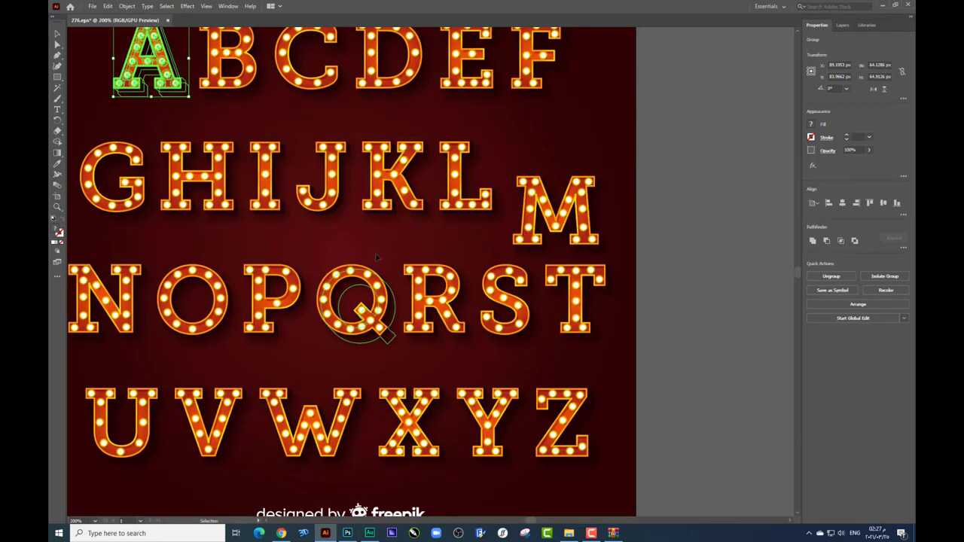
{"action": "mouse_move", "coordinate": [136, 318]}
{"action": "left_mouse_down"}
{"action": "mouse_move", "coordinate": [364, 539]}
{"action": "mouse_move", "coordinate": [444, 334]}
{"action": "left_mouse_up"}
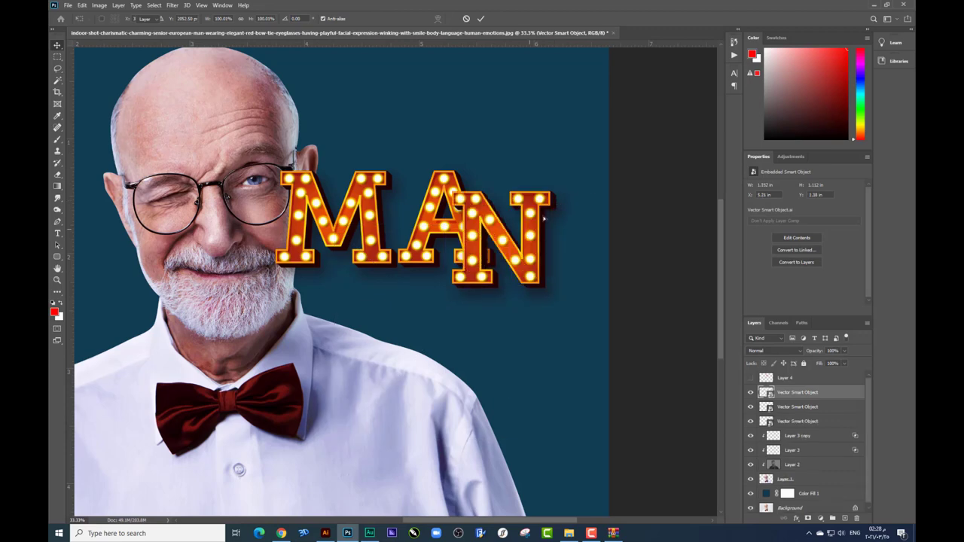
Step: Place the N after MA and select all three letter layers
{"action": "mouse_move", "coordinate": [533, 231]}
{"action": "left_mouse_down"}
{"action": "mouse_move", "coordinate": [565, 205]}
{"action": "mouse_move", "coordinate": [575, 211]}
{"action": "left_mouse_up"}
{"action": "key", "text": "Return"}
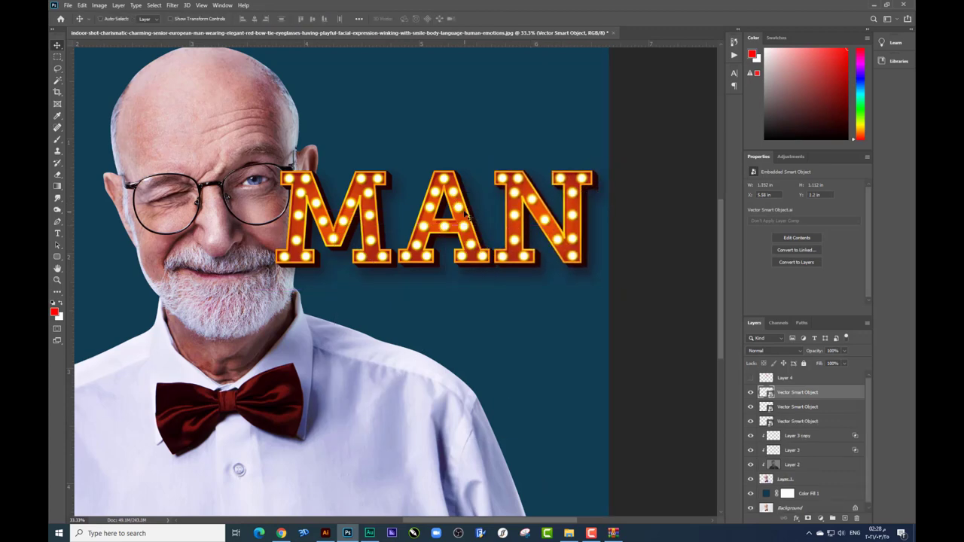
{"action": "right_click", "coordinate": [466, 216]}
{"action": "left_click", "coordinate": [481, 224], "text": "shift"}
{"action": "right_click", "coordinate": [379, 200]}
{"action": "left_click", "coordinate": [403, 200], "text": "shift"}
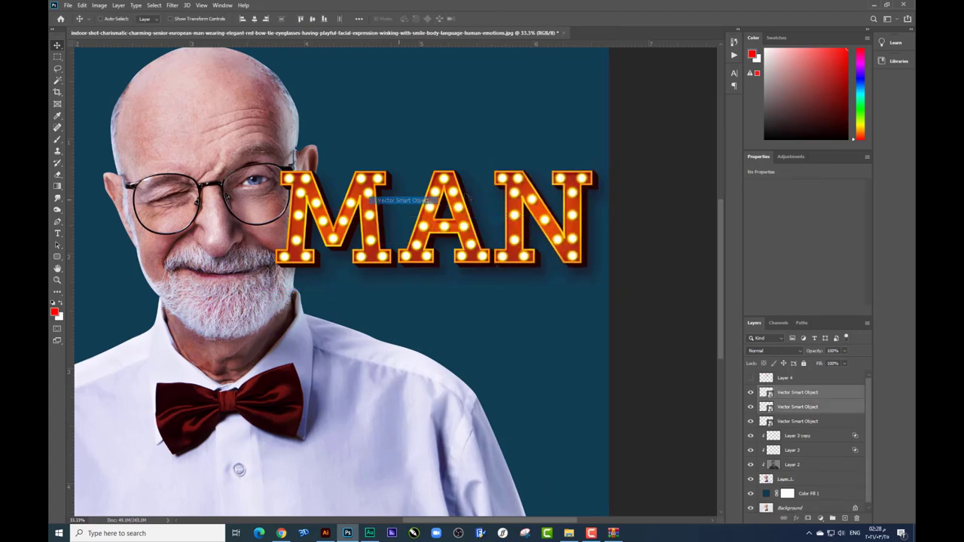
Step: Rotate the MAN letters 90° clockwise
{"action": "key", "text": "ctrl+t"}
{"action": "right_click", "coordinate": [487, 164]}
{"action": "left_click", "coordinate": [535, 298]}
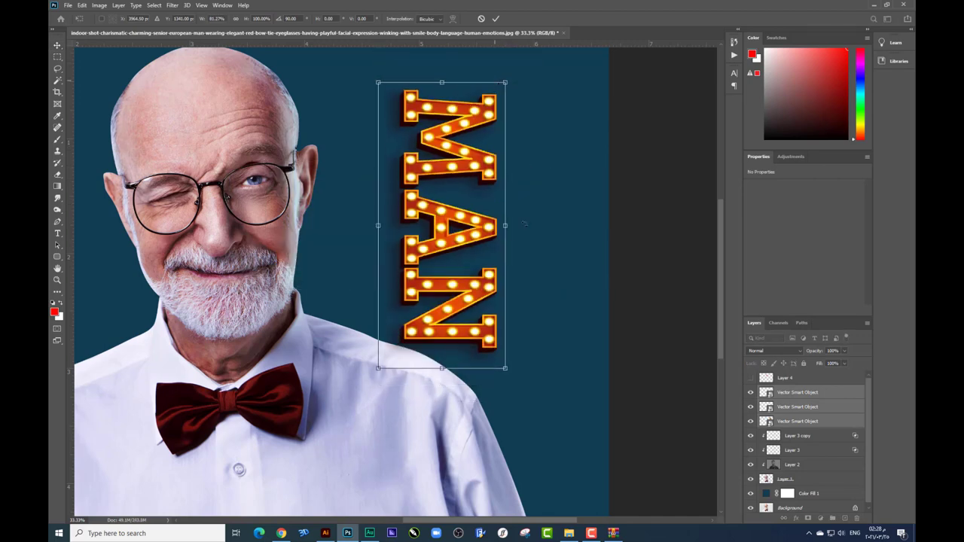
{"action": "key", "text": "Return"}
Step: Turn MAN to read bottom to top, shrink it and move it to the right side
{"action": "key", "text": "ctrl+t"}
{"action": "right_click", "coordinate": [490, 315]}
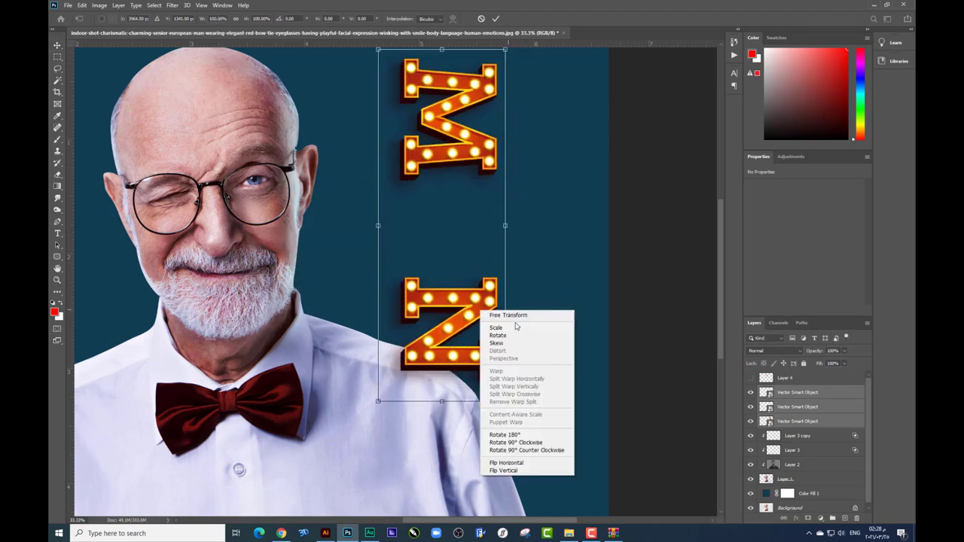
{"action": "left_click", "coordinate": [519, 434]}
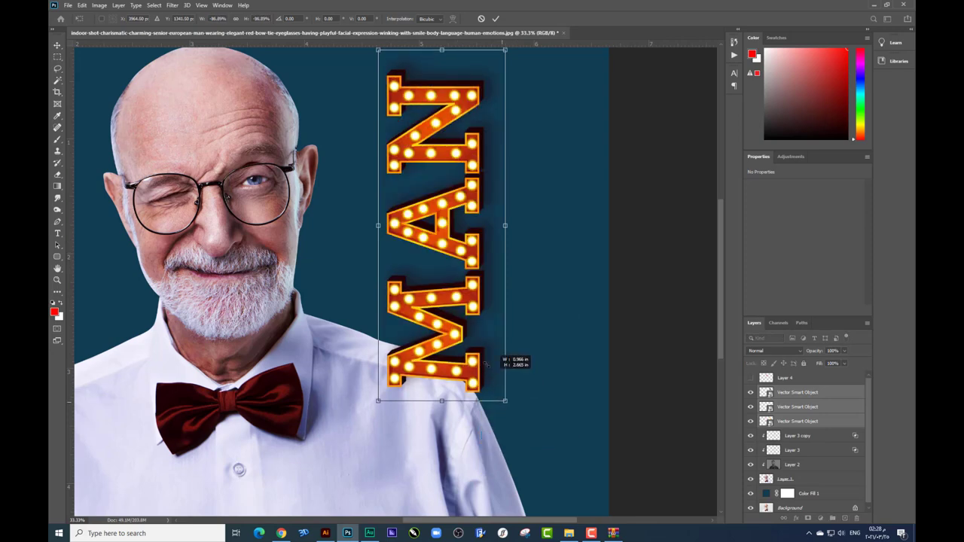
{"action": "left_click_drag", "start_coordinate": [504, 400], "coordinate": [473, 315]}
{"action": "left_click_drag", "start_coordinate": [430, 249], "coordinate": [570, 282]}
{"action": "key", "text": "Return"}
{"action": "key", "text": "ctrl+minus"}
{"action": "key", "text": "ctrl+minus"}
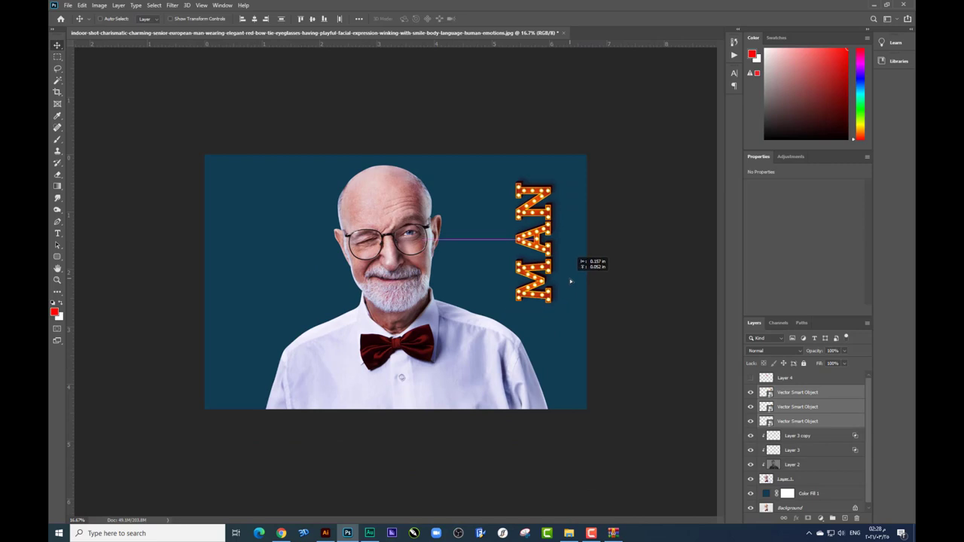
Step: Merge the three letter layers into one, nudge it right and enlarge it slightly
{"action": "key", "text": "ctrl+t"}
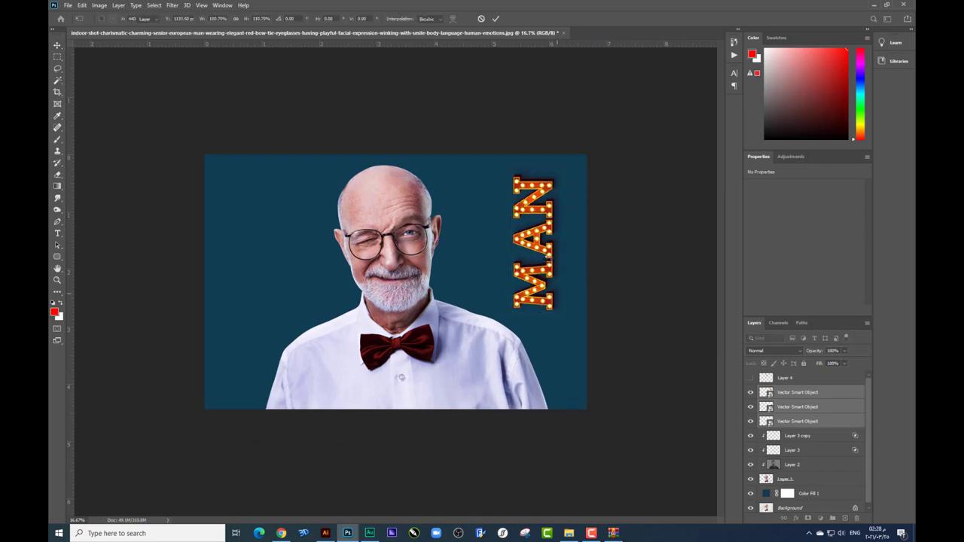
{"action": "key", "text": "Return"}
{"action": "key", "text": "ctrl+e"}
{"action": "key", "text": "ctrl+plus"}
{"action": "left_click_drag", "start_coordinate": [613, 263], "coordinate": [622, 262]}
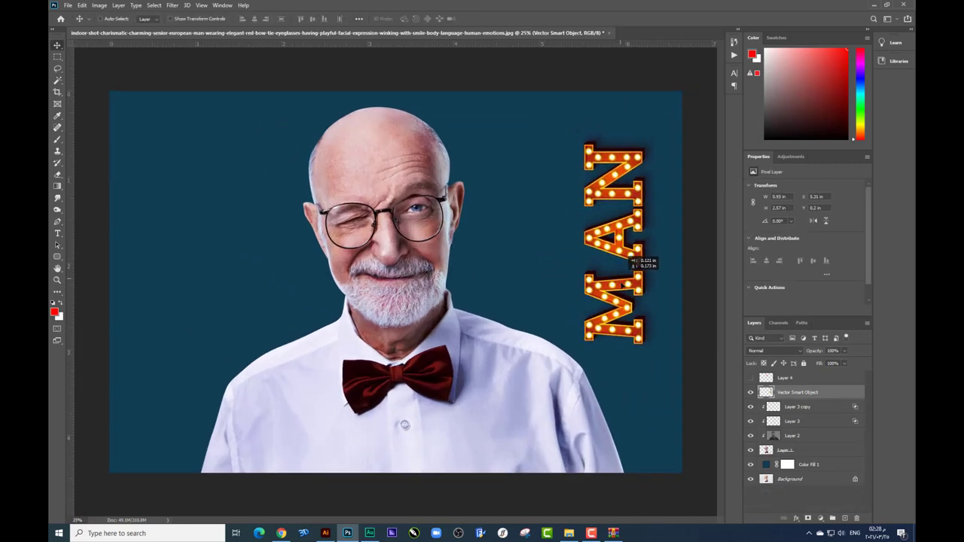
{"action": "key", "text": "ctrl+t"}
{"action": "left_click_drag", "start_coordinate": [645, 133], "coordinate": [661, 124]}
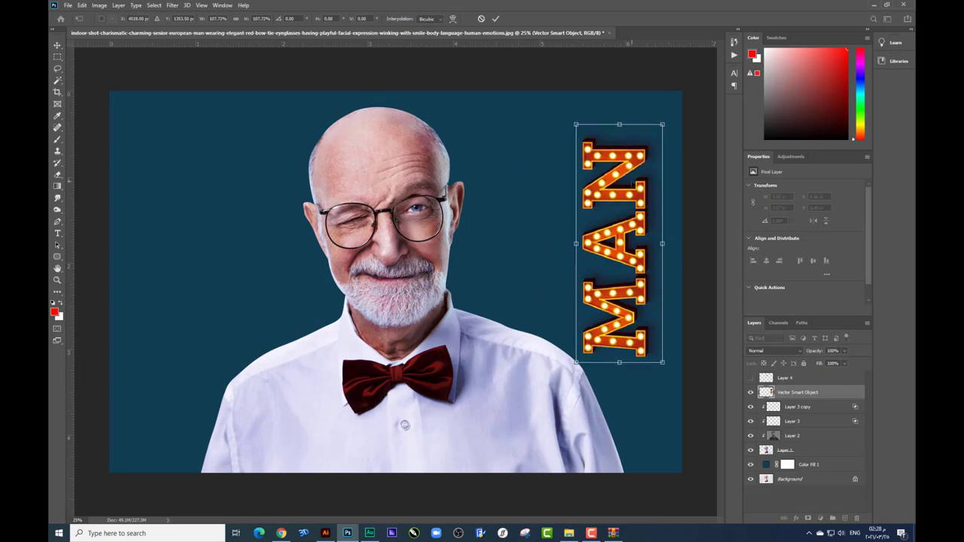
{"action": "key", "text": "Return"}
Step: Add a Soft Light outer glow to MAN: opacity 100, spread 0, range about 32, size 207 px
{"action": "right_click", "coordinate": [795, 392]}
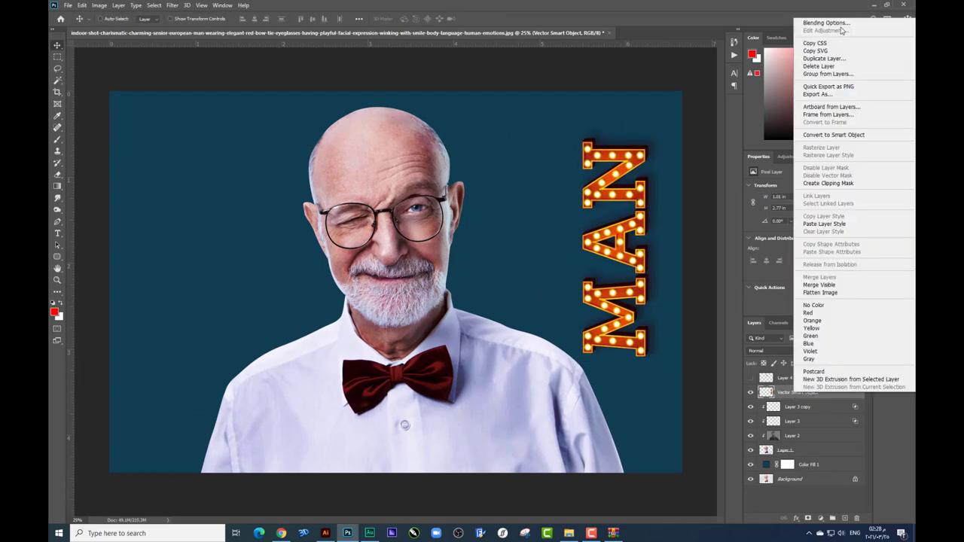
{"action": "left_click", "coordinate": [743, 139]}
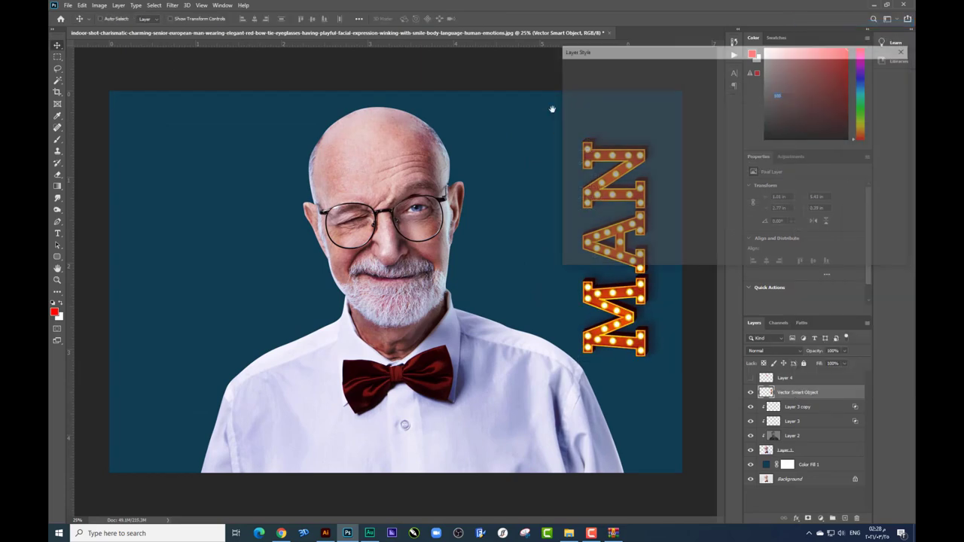
{"action": "left_click_drag", "start_coordinate": [578, 47], "coordinate": [663, 42]}
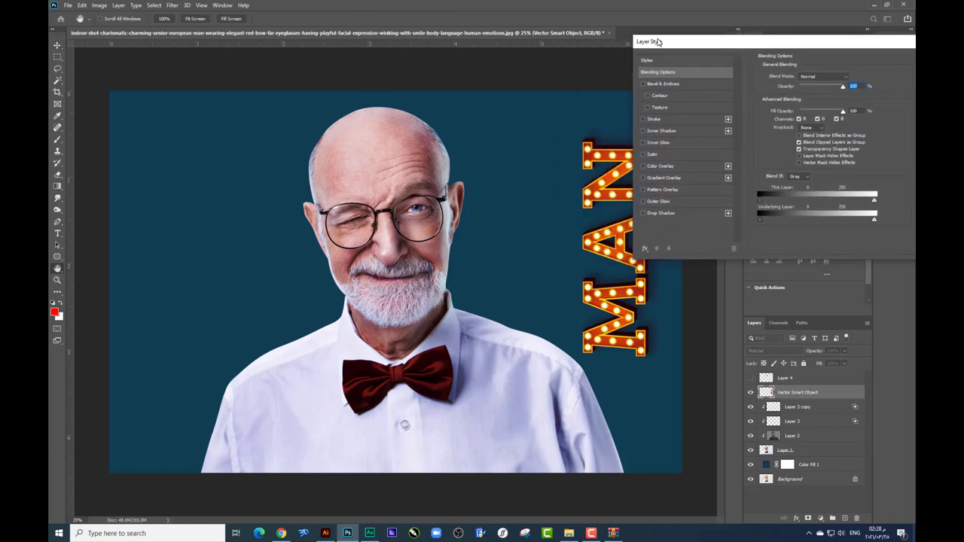
{"action": "left_click", "coordinate": [662, 200]}
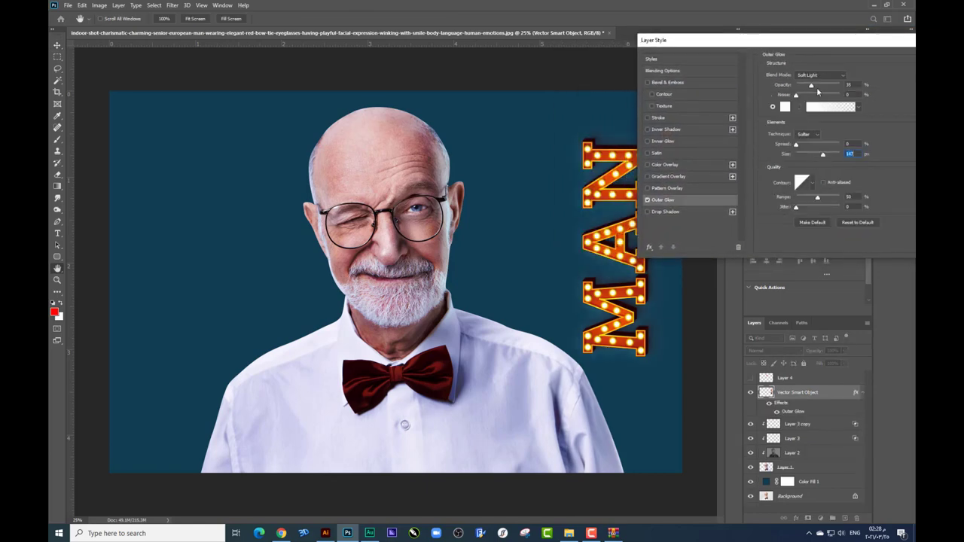
{"action": "left_click_drag", "start_coordinate": [817, 91], "coordinate": [835, 84]}
{"action": "left_click", "coordinate": [849, 84]}
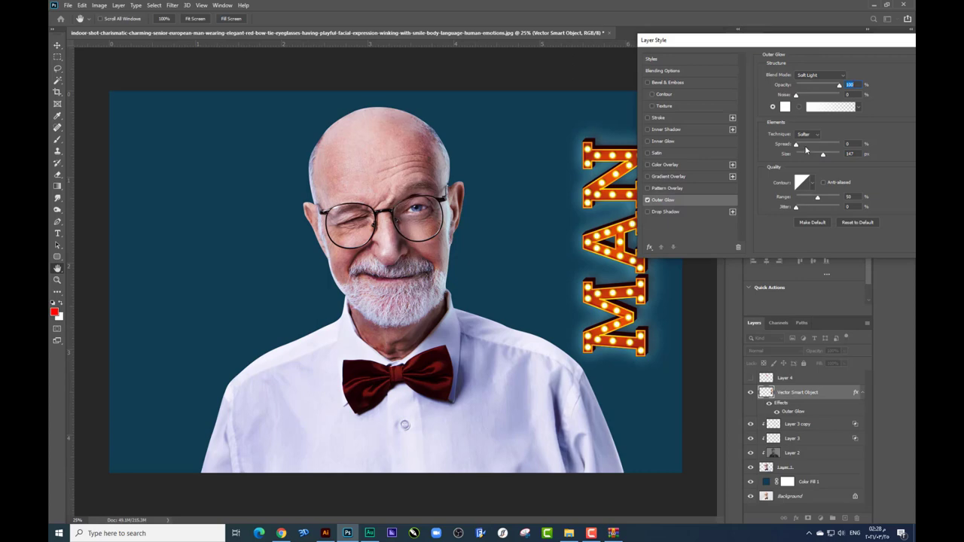
{"action": "left_click_drag", "start_coordinate": [806, 145], "coordinate": [796, 144]}
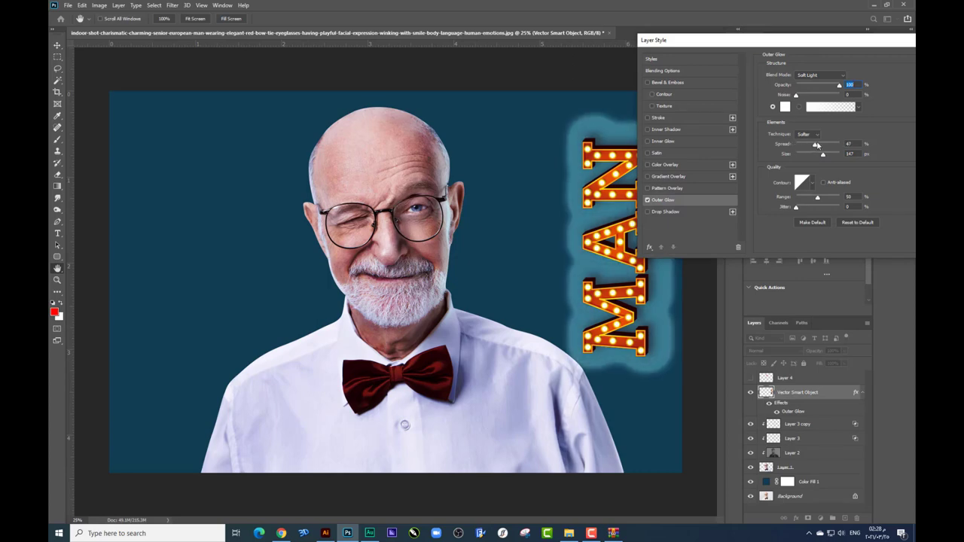
{"action": "left_click", "coordinate": [796, 145]}
{"action": "left_click_drag", "start_coordinate": [820, 196], "coordinate": [810, 196]}
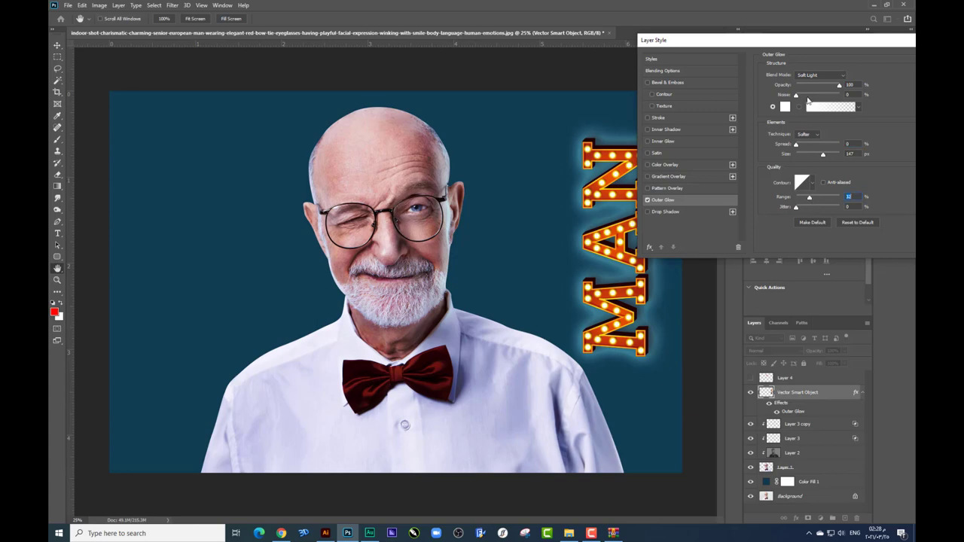
{"action": "left_click_drag", "start_coordinate": [824, 155], "coordinate": [832, 154]}
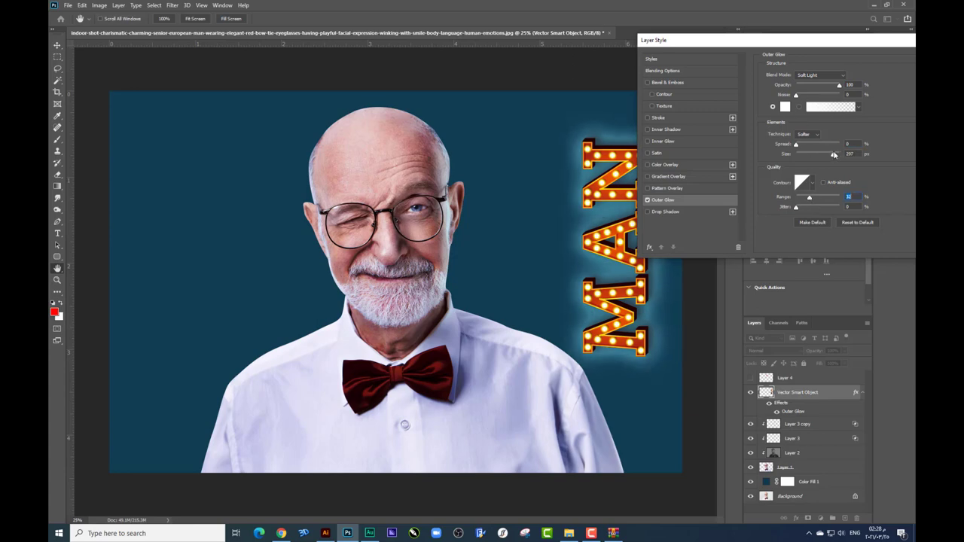
{"action": "key", "text": "Return"}
{"action": "key", "text": "ctrl+minus"}
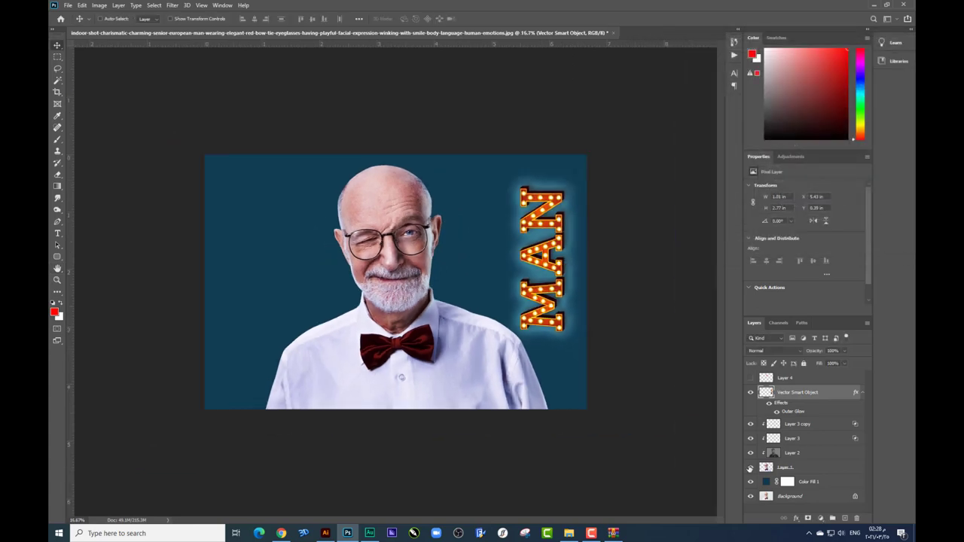
Step: Add a new layer above Color Fill 1 and set the foreground colour to light blue
{"action": "left_click", "coordinate": [831, 487]}
{"action": "left_click", "coordinate": [844, 518]}
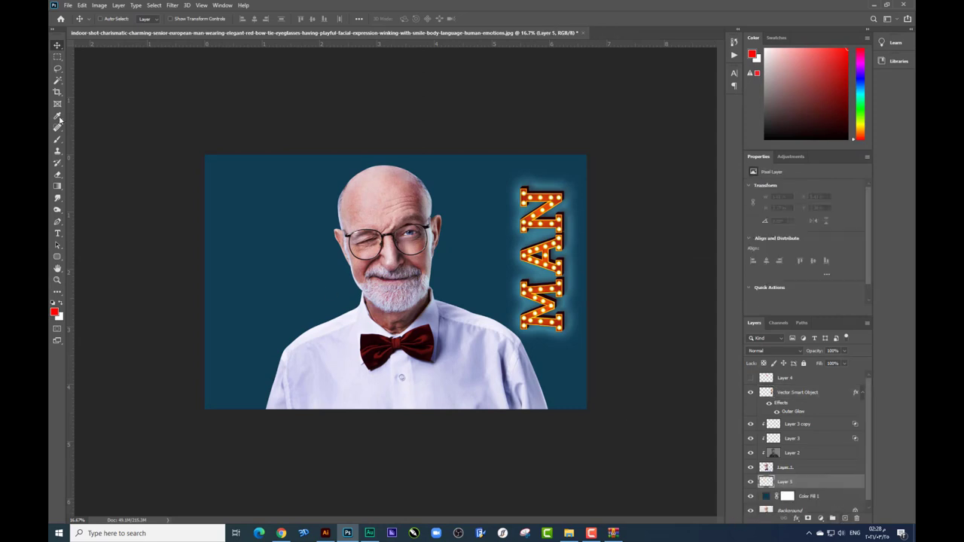
{"action": "key", "text": "b"}
{"action": "left_click", "coordinate": [245, 245], "text": "alt"}
{"action": "left_click", "coordinate": [60, 314]}
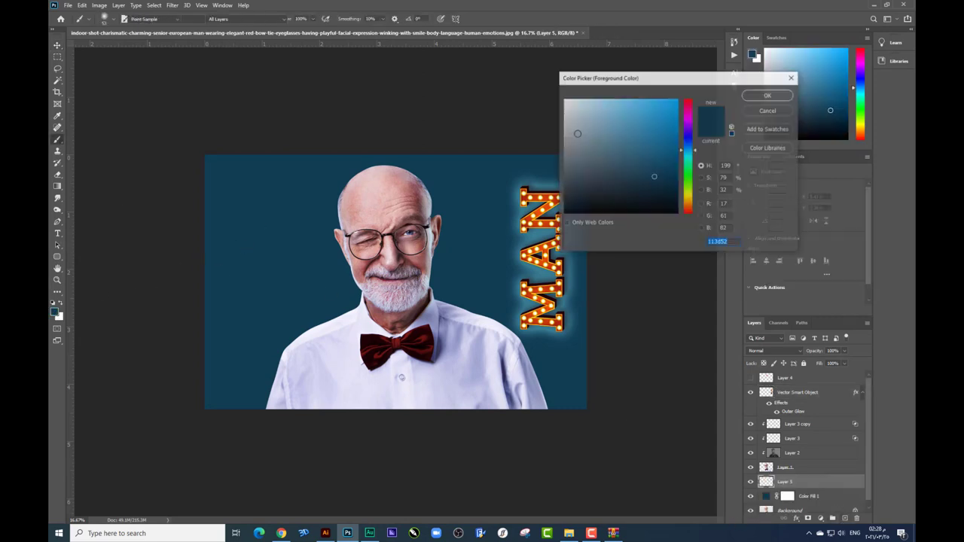
{"action": "left_click", "coordinate": [640, 105]}
{"action": "left_click", "coordinate": [768, 95]}
Step: Paint a soft round light-blue dot and scale it into a large glow behind the man's head
{"action": "right_click", "coordinate": [571, 251]}
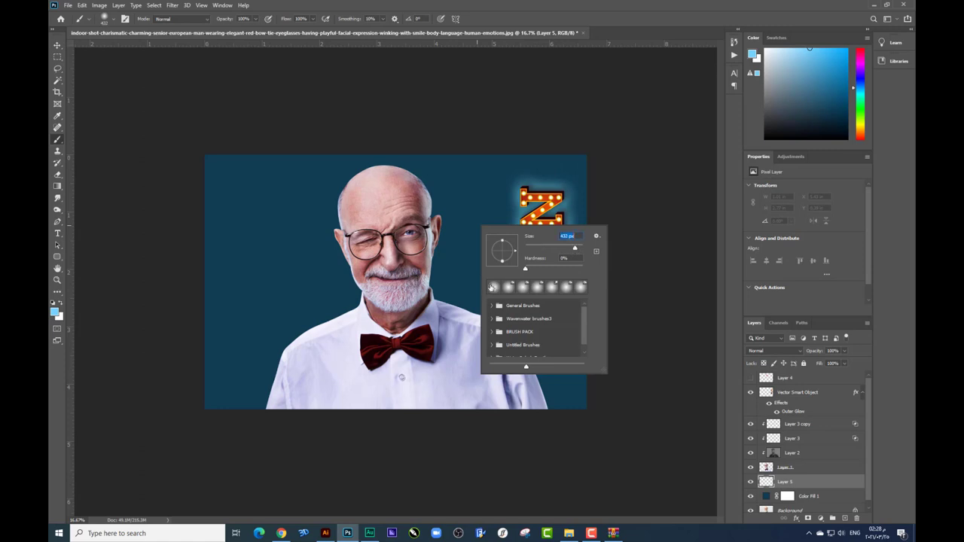
{"action": "left_click", "coordinate": [493, 287]}
{"action": "left_click", "coordinate": [448, 256]}
{"action": "key", "text": "ctrl+t"}
{"action": "left_click_drag", "start_coordinate": [474, 288], "coordinate": [538, 354]}
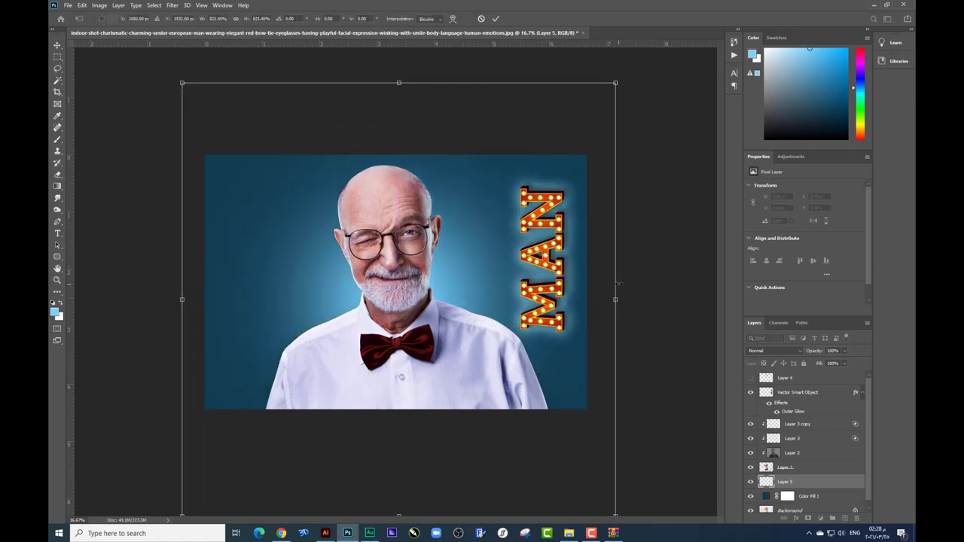
{"action": "left_click_drag", "start_coordinate": [616, 299], "coordinate": [574, 299]}
{"action": "left_click_drag", "start_coordinate": [516, 265], "coordinate": [517, 329]}
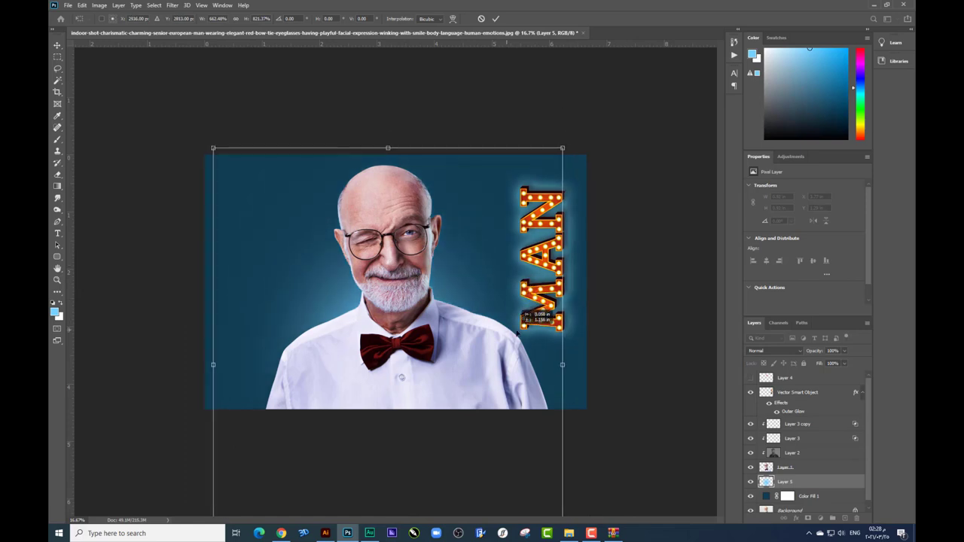
{"action": "key", "text": "Return"}
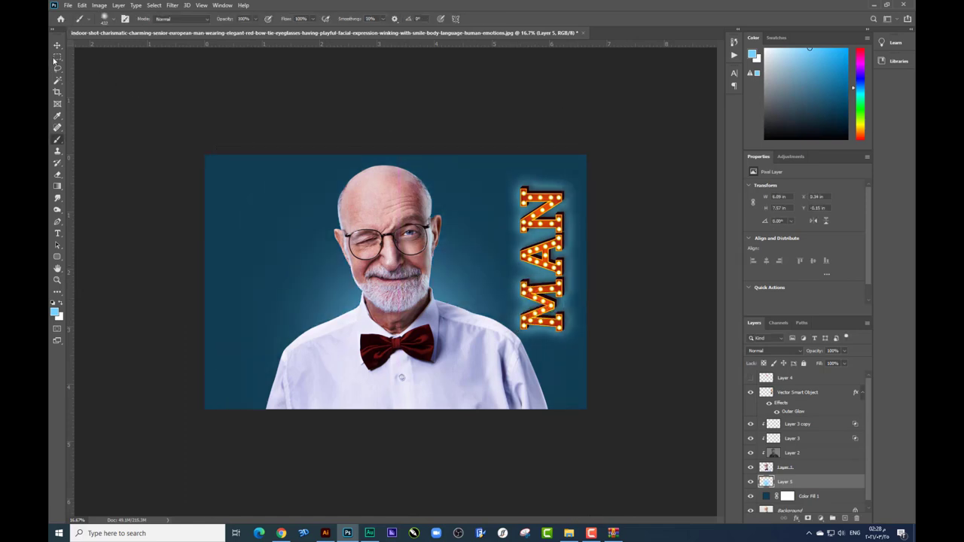
Step: Switch to the Move tool and select the MAN letters layer
{"action": "key", "text": "v"}
{"action": "key", "text": "ctrl+plus"}
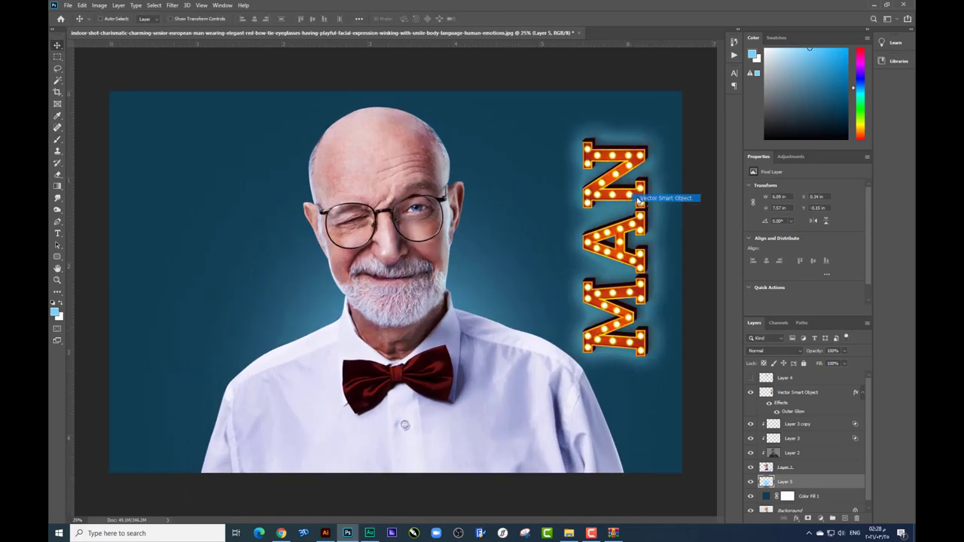
{"action": "left_click", "coordinate": [647, 204]}
Step: Duplicate the MAN layer and merge both copies into one
{"action": "key", "text": "ctrl+j"}
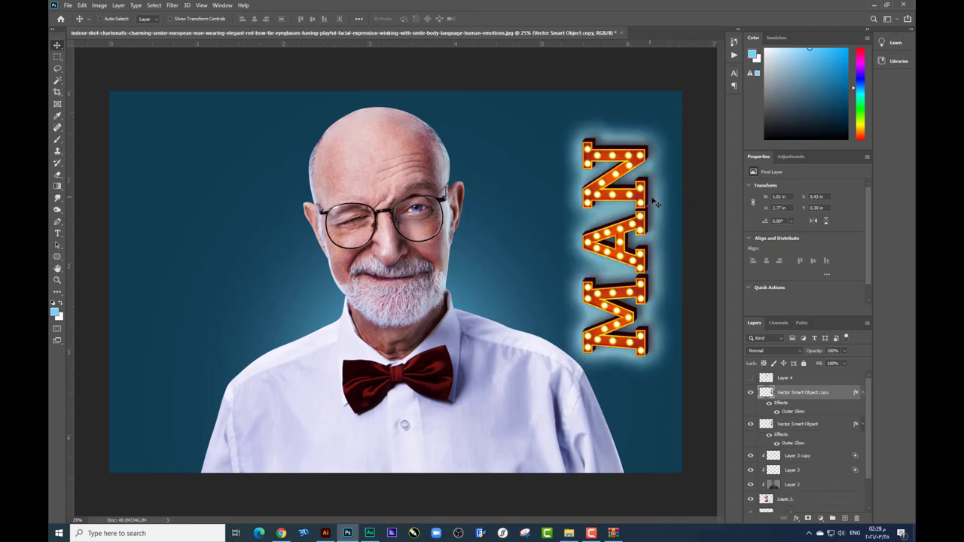
{"action": "left_click", "coordinate": [798, 426], "text": "shift"}
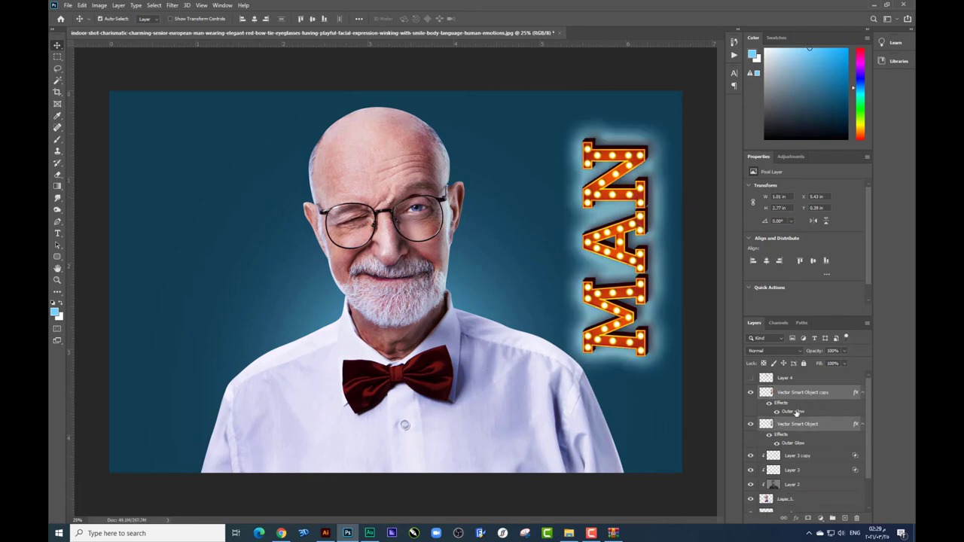
{"action": "key", "text": "ctrl+e"}
Step: Preview a hue tint on MAN, cancel it, and undo the merge
{"action": "key", "text": "ctrl+u"}
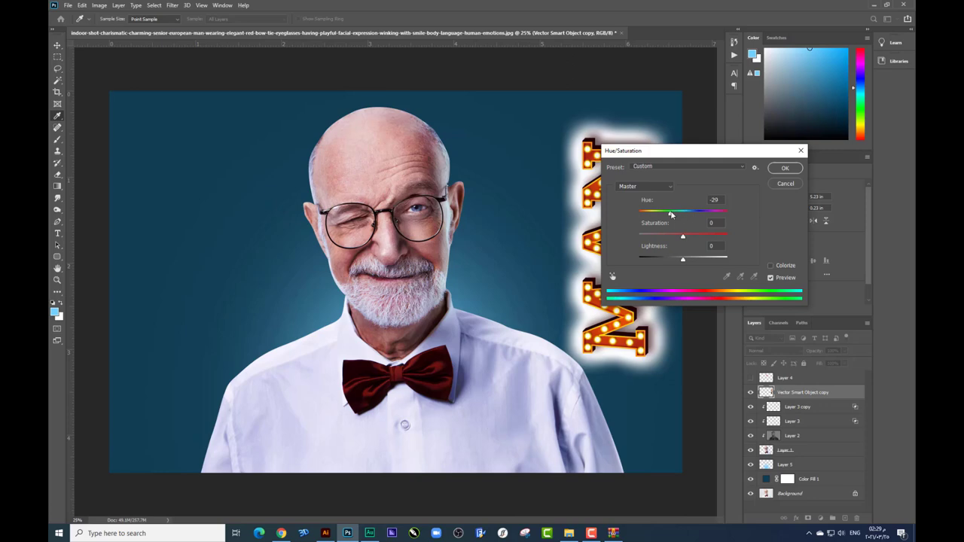
{"action": "left_click_drag", "start_coordinate": [680, 214], "coordinate": [687, 219]}
{"action": "key", "text": "Escape"}
{"action": "key", "text": "ctrl+z"}
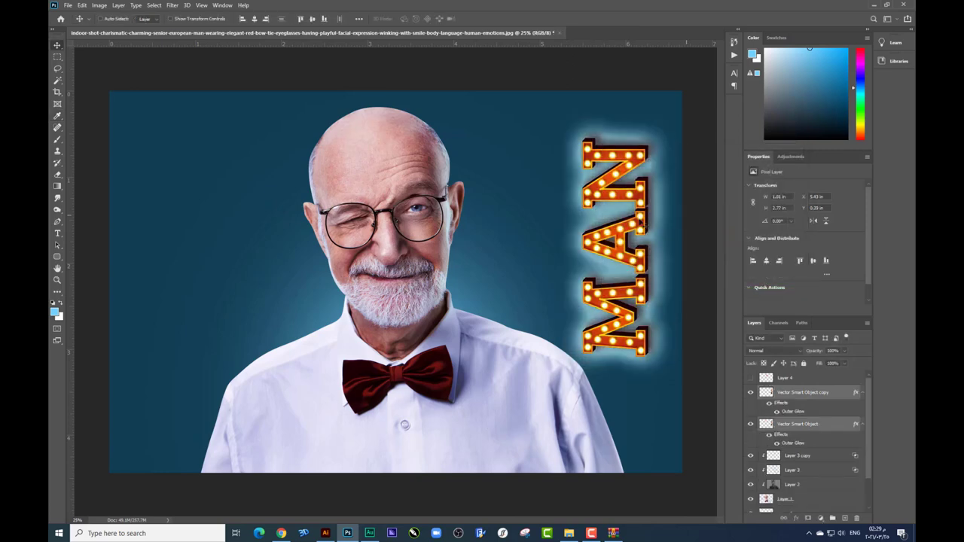
{"action": "key", "text": "ctrl+z"}
{"action": "key", "text": "ctrl+z"}
{"action": "key", "text": "ctrl+z"}
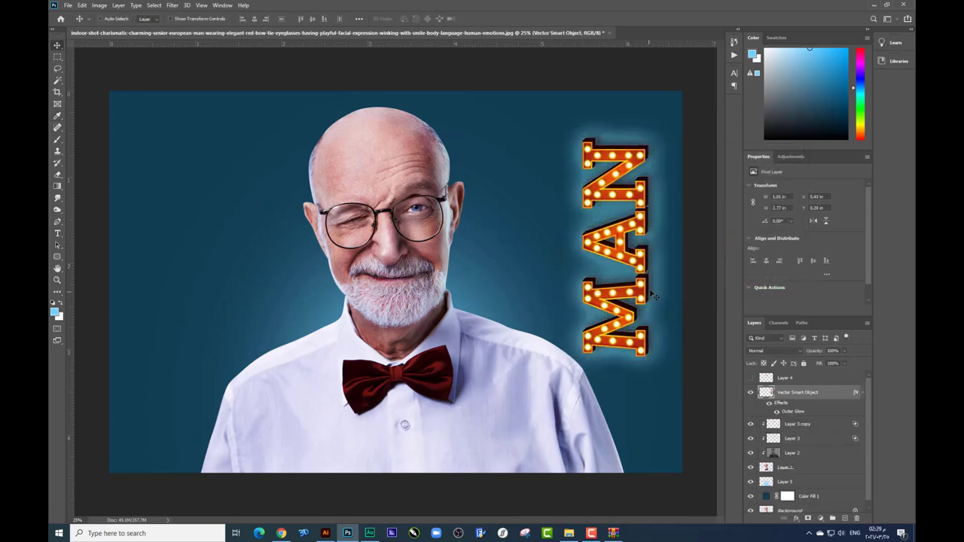
Step: Add a Levels adjustment to MAN: midtones 0.47, shadows 27, output black 31
{"action": "left_click", "coordinate": [824, 518]}
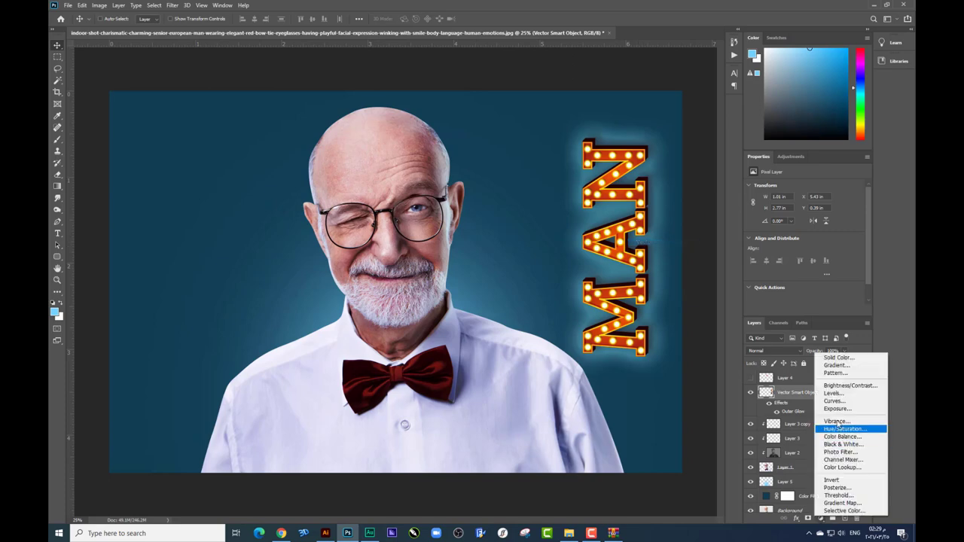
{"action": "left_click", "coordinate": [835, 396]}
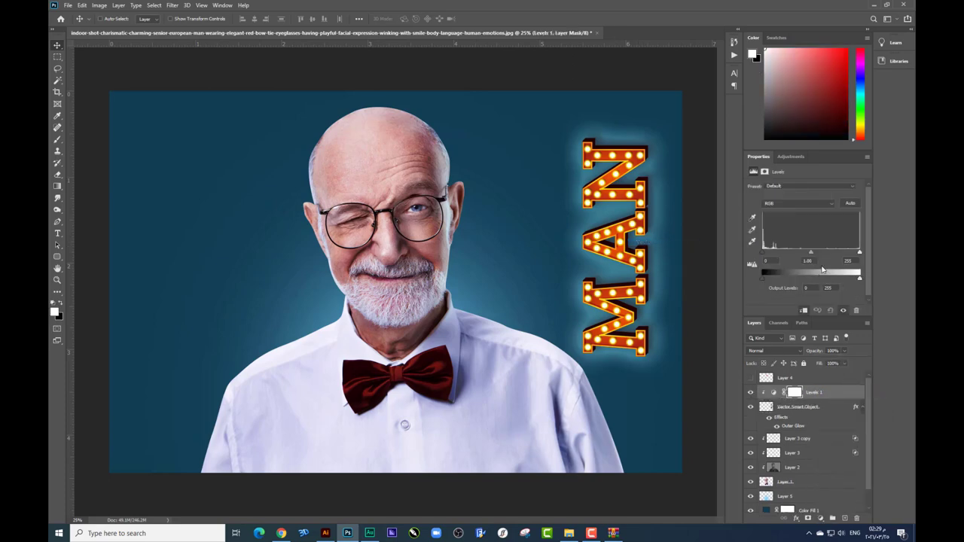
{"action": "left_click_drag", "start_coordinate": [808, 253], "coordinate": [832, 253]}
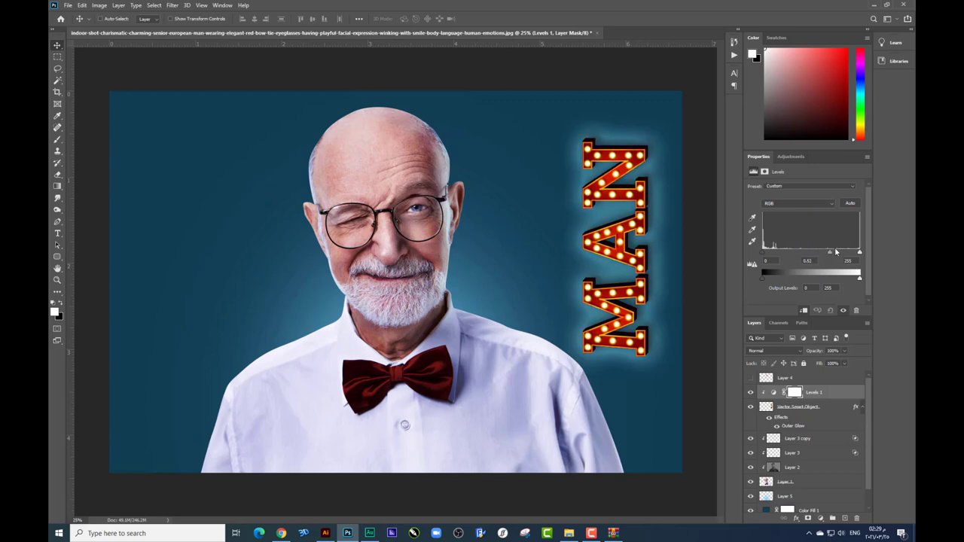
{"action": "left_click_drag", "start_coordinate": [762, 253], "coordinate": [773, 254]}
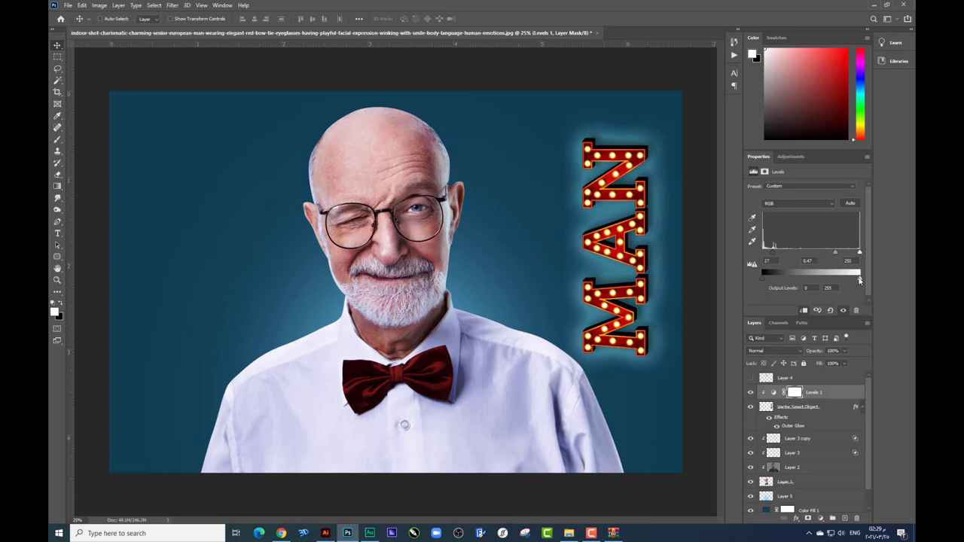
{"action": "left_click_drag", "start_coordinate": [860, 281], "coordinate": [859, 281]}
{"action": "left_click_drag", "start_coordinate": [773, 280], "coordinate": [773, 277]}
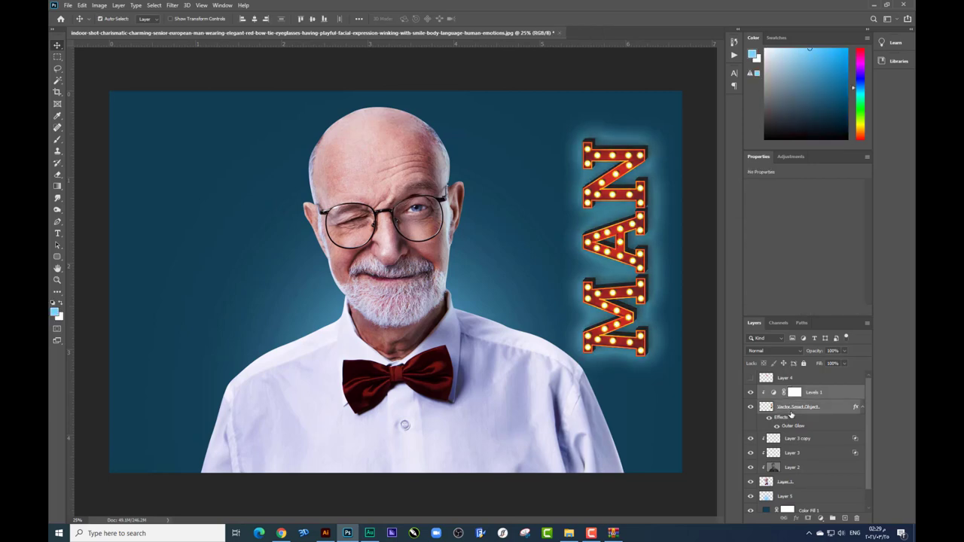
{"action": "left_click", "coordinate": [756, 378]}
Step: Add a Brightness/Contrast adjustment to MAN with brightness 31 and contrast 32
{"action": "left_click", "coordinate": [790, 407]}
{"action": "left_click", "coordinate": [819, 520]}
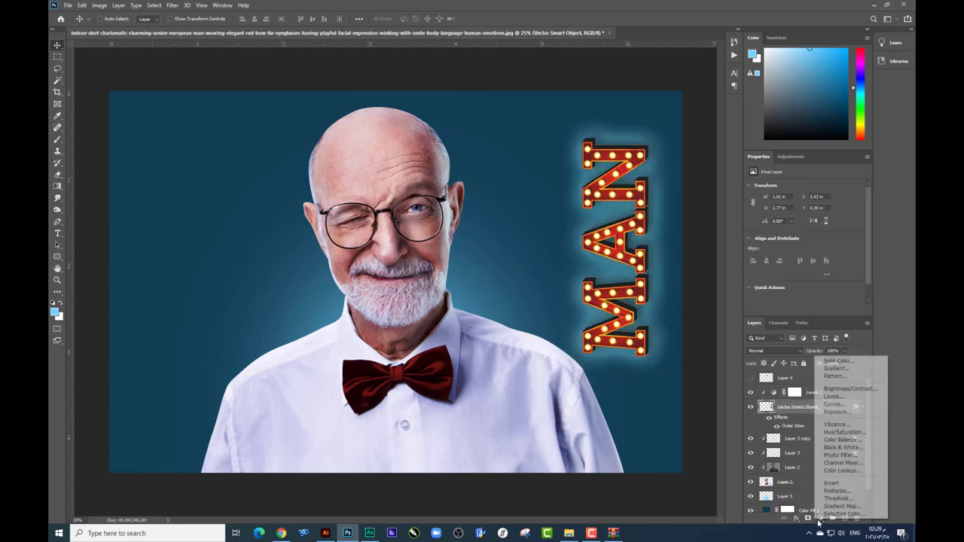
{"action": "left_click", "coordinate": [847, 389]}
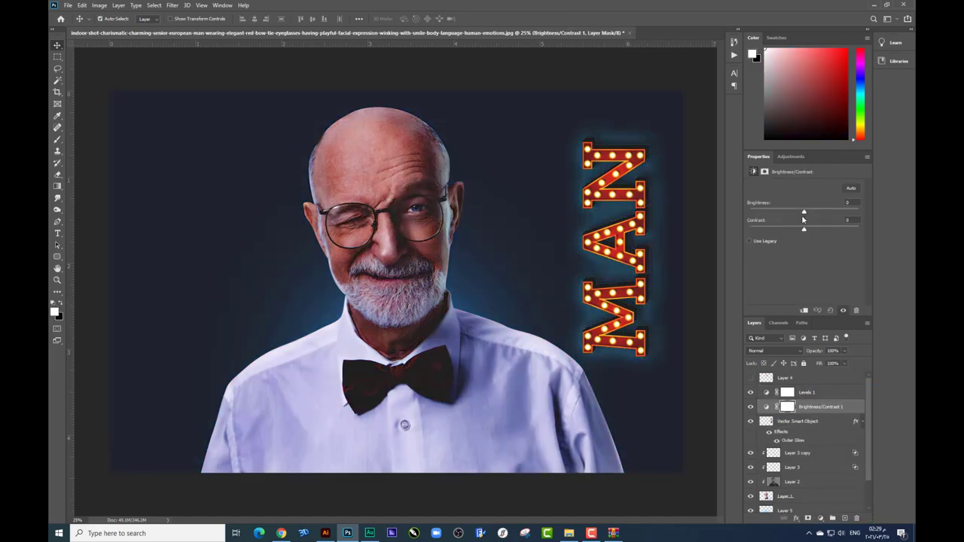
{"action": "left_click", "coordinate": [809, 392]}
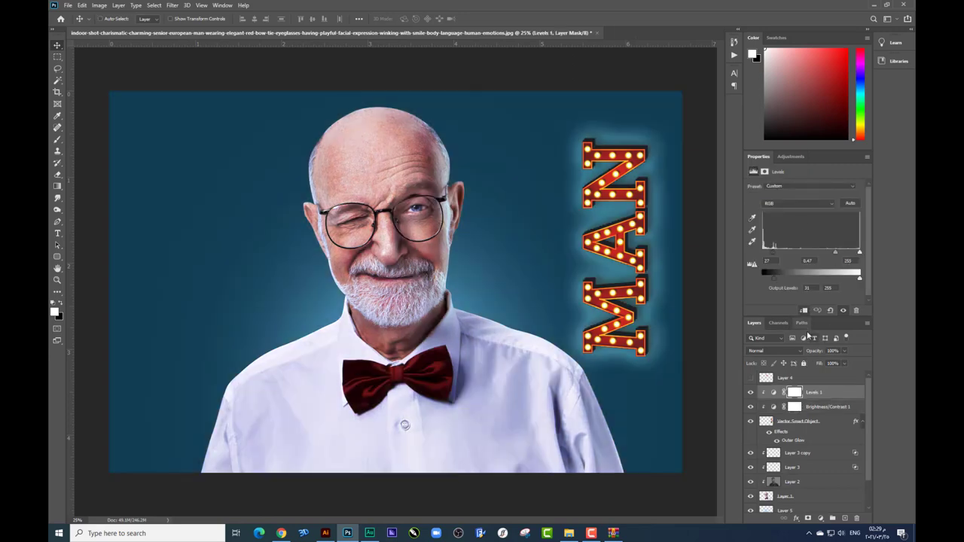
{"action": "left_click", "coordinate": [817, 407]}
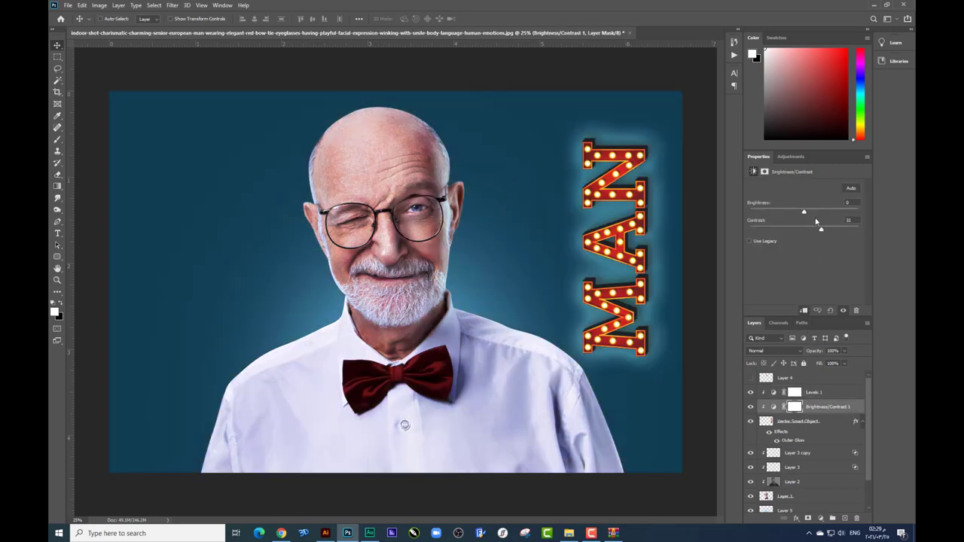
{"action": "mouse_move", "coordinate": [804, 212]}
{"action": "left_mouse_down"}
{"action": "mouse_move", "coordinate": [835, 212]}
{"action": "mouse_move", "coordinate": [817, 213]}
{"action": "left_mouse_up"}
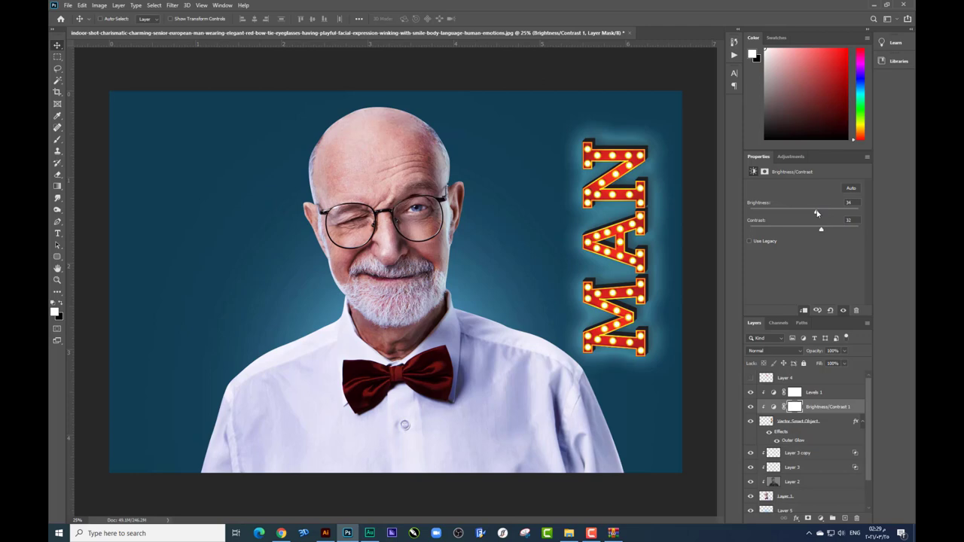
Step: Zoom in on the MAN letters and select their Vector Smart Object layer
{"action": "key", "text": "ctrl+minus"}
{"action": "key", "text": "ctrl+plus"}
{"action": "key", "text": "ctrl+plus"}
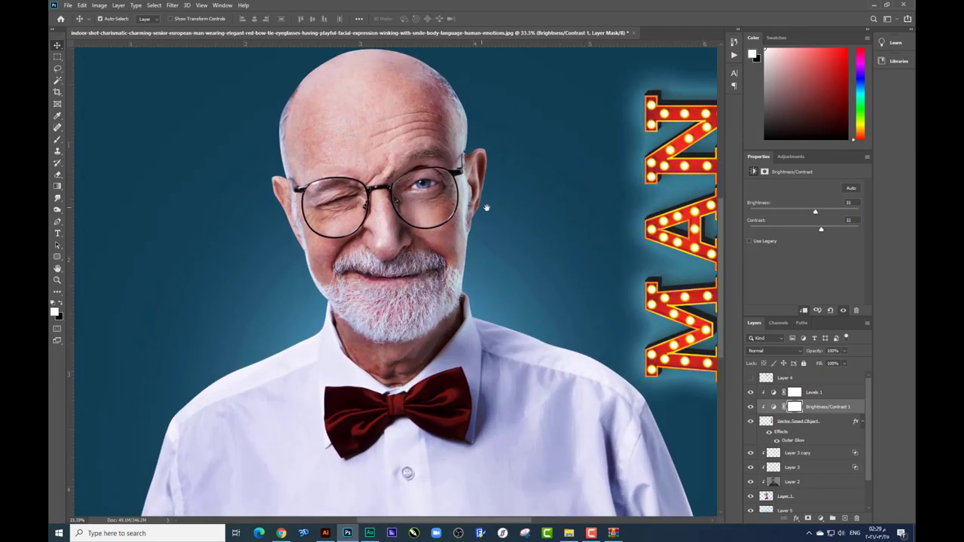
{"action": "mouse_move", "coordinate": [488, 209]}
{"action": "left_mouse_down"}
{"action": "mouse_move", "coordinate": [446, 221]}
{"action": "mouse_move", "coordinate": [346, 223]}
{"action": "left_mouse_up"}
{"action": "left_click", "coordinate": [321, 195]}
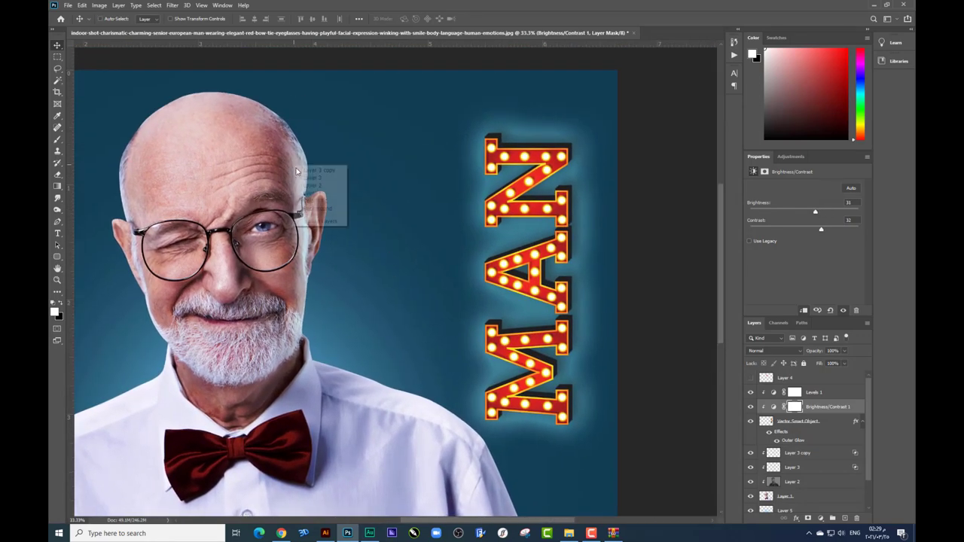
{"action": "left_click", "coordinate": [331, 158], "text": "ctrl"}
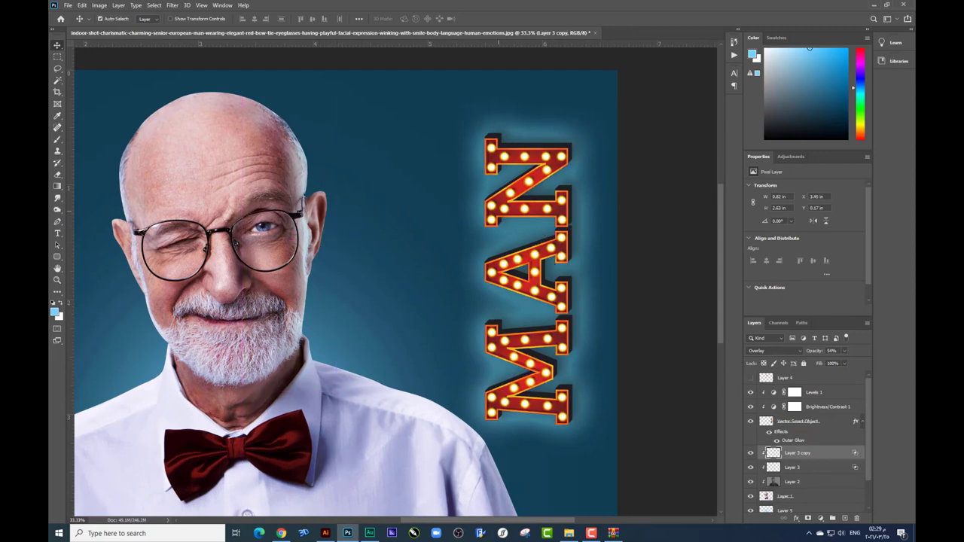
{"action": "left_click", "coordinate": [898, 464]}
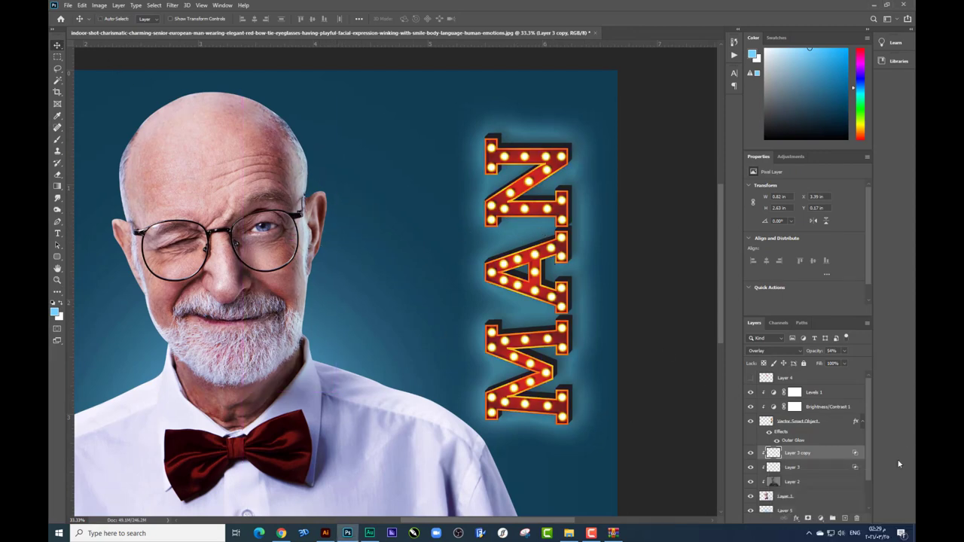
{"action": "right_click", "coordinate": [786, 428]}
{"action": "left_click", "coordinate": [683, 250]}
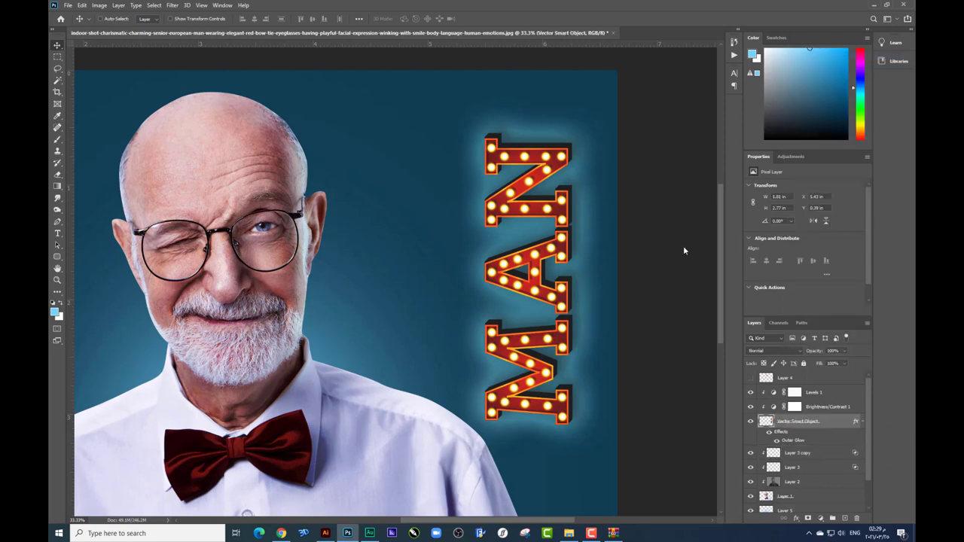
Step: Set the MAN outer glow colour to yellow-green #e2ff6c, then select Layer 3 copy
{"action": "left_click", "coordinate": [582, 201]}
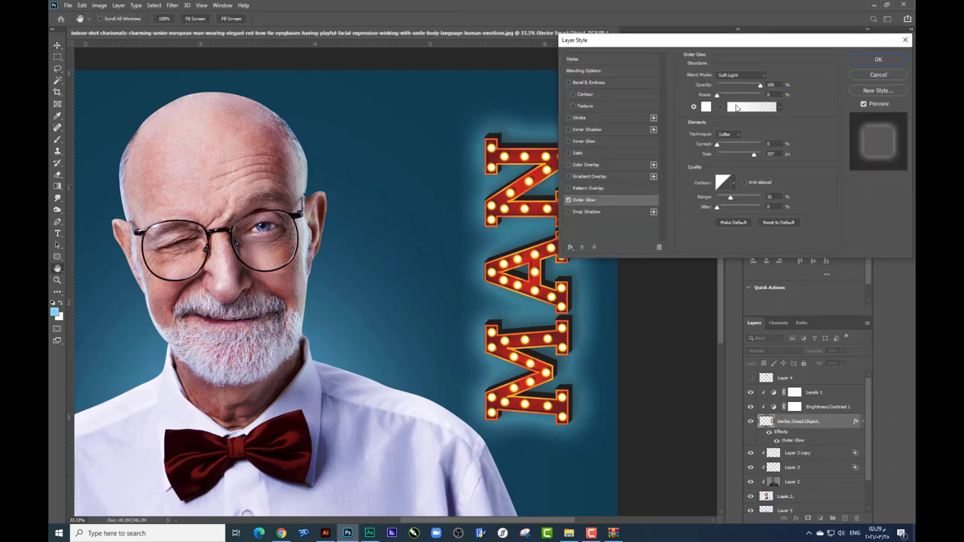
{"action": "left_click", "coordinate": [706, 107]}
{"action": "left_click", "coordinate": [605, 98]}
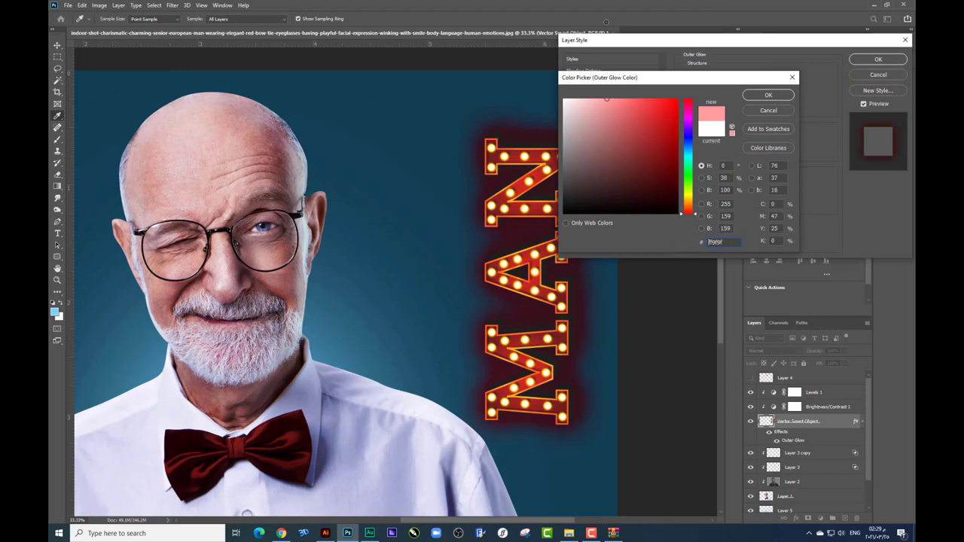
{"action": "left_click_drag", "start_coordinate": [687, 179], "coordinate": [684, 193]}
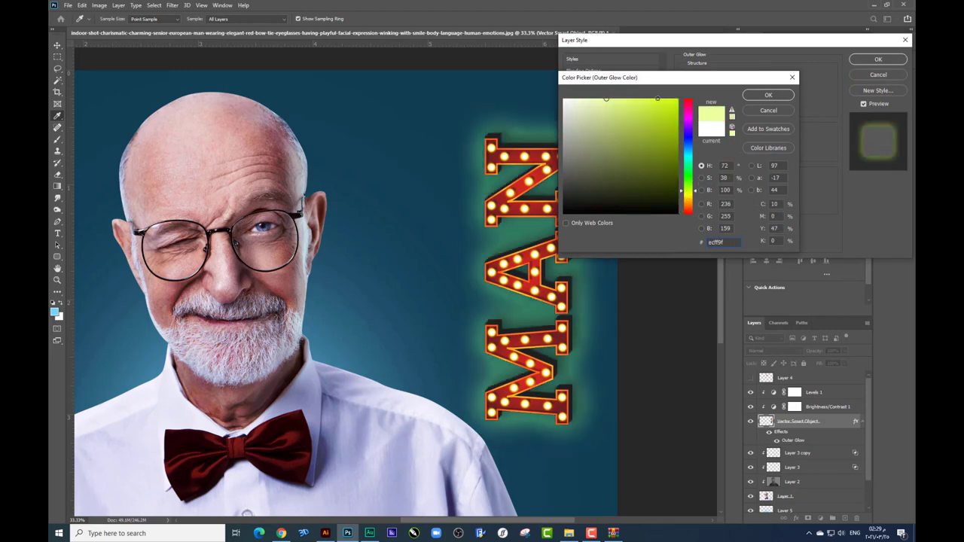
{"action": "left_click_drag", "start_coordinate": [657, 98], "coordinate": [629, 99]}
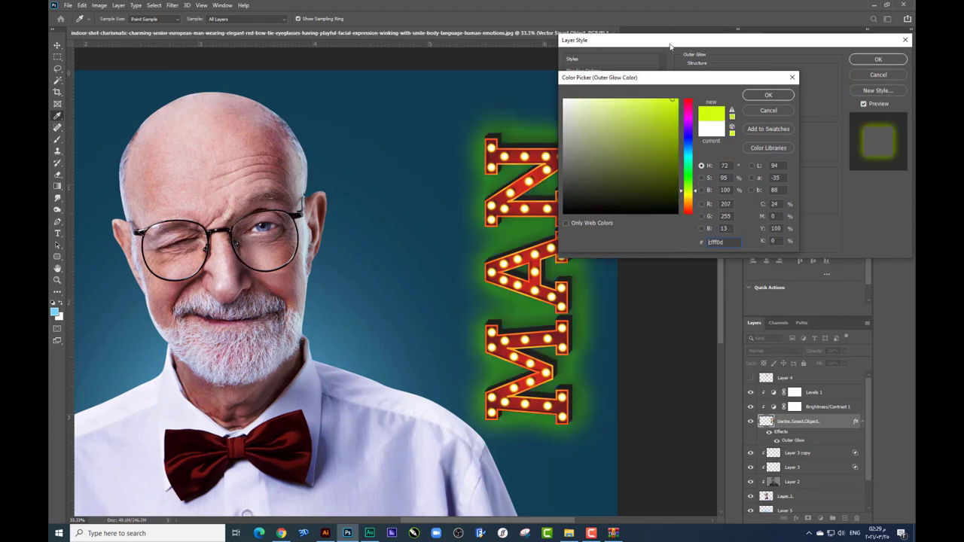
{"action": "left_click", "coordinate": [770, 94]}
{"action": "left_click", "coordinate": [877, 59]}
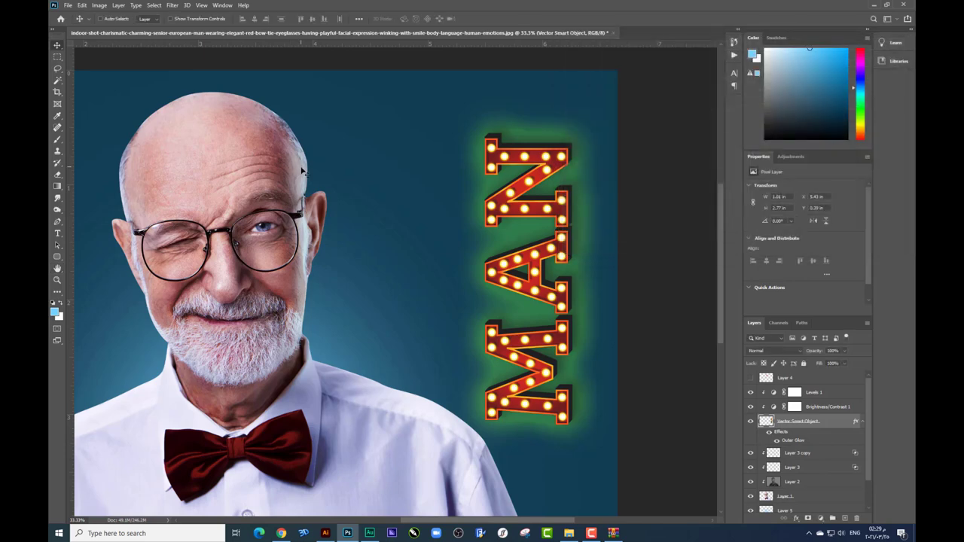
{"action": "right_click", "coordinate": [301, 171]}
{"action": "left_click", "coordinate": [320, 176]}
Step: Merge Layer 3 copy down, then try a colorized Hue/Saturation adjustment and delete it
{"action": "key", "text": "ctrl+e"}
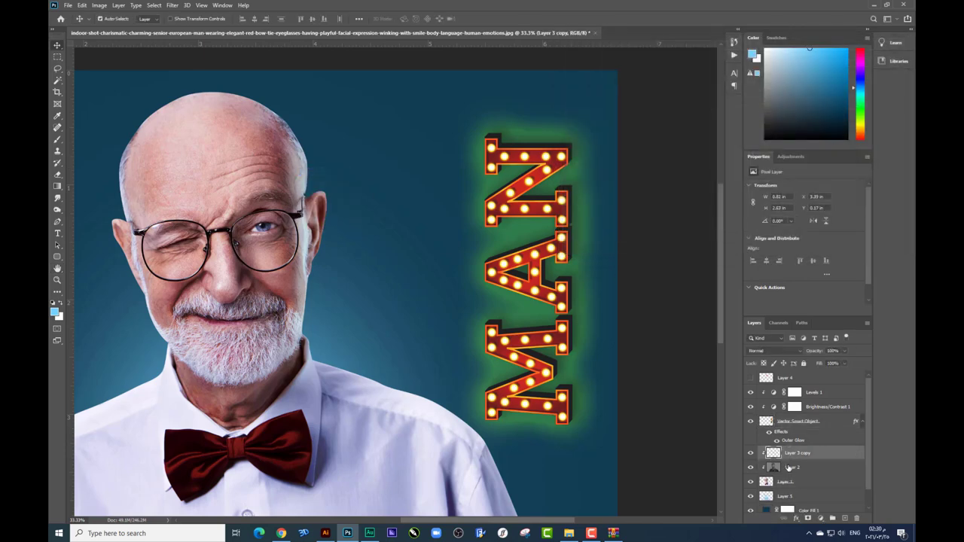
{"action": "left_click", "coordinate": [817, 519]}
{"action": "left_click", "coordinate": [831, 430]}
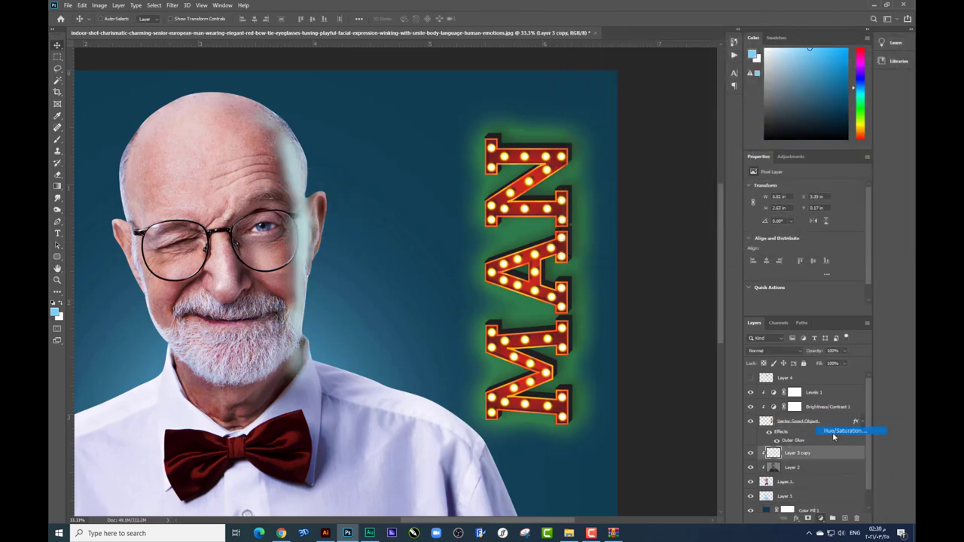
{"action": "left_click", "coordinate": [800, 269]}
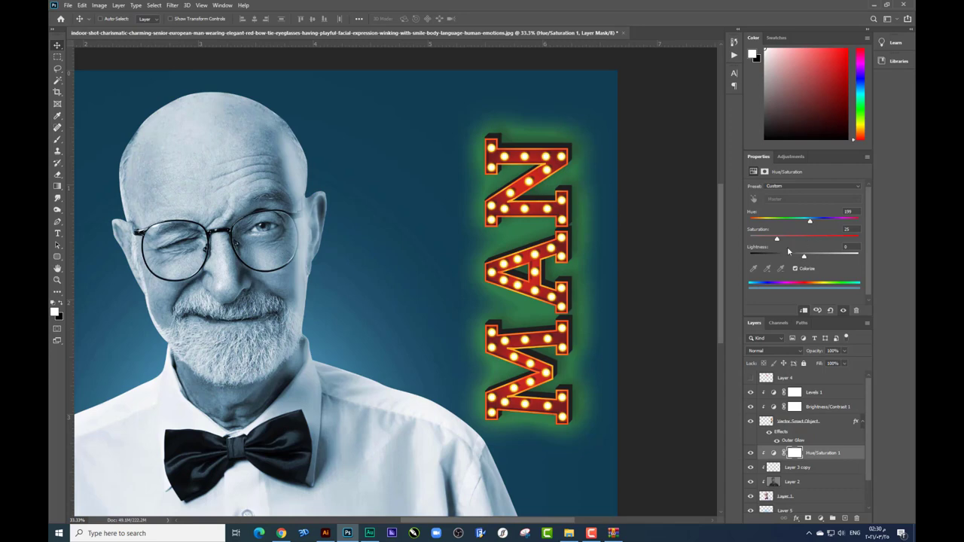
{"action": "key", "text": "Delete"}
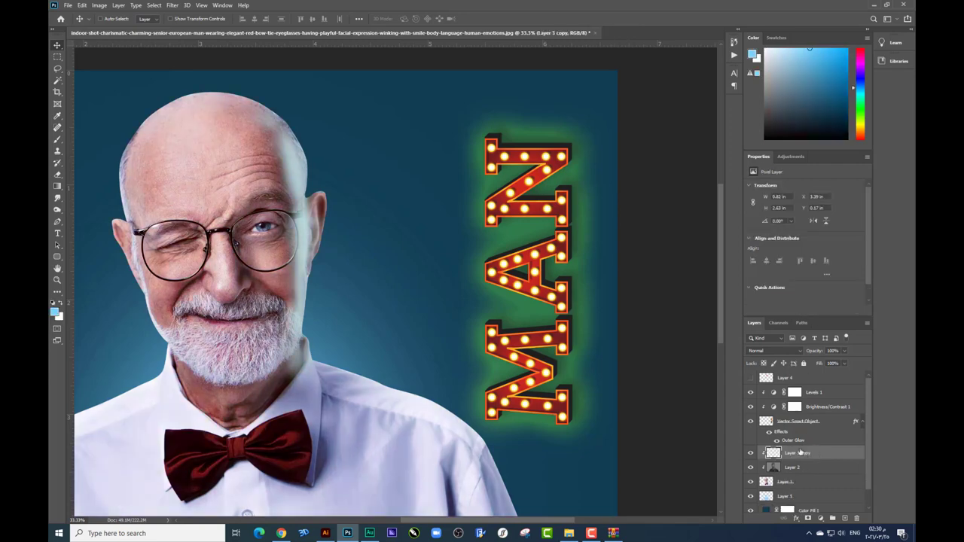
Step: Test Linear Light blending on Layer 3 copy and undo a Hue/Saturation adjustment
{"action": "left_click", "coordinate": [750, 453]}
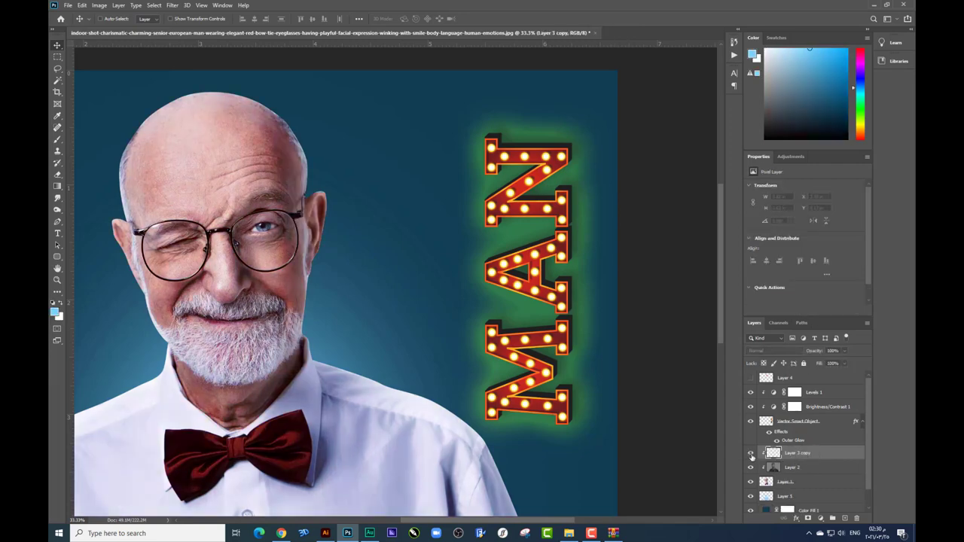
{"action": "left_click", "coordinate": [771, 350]}
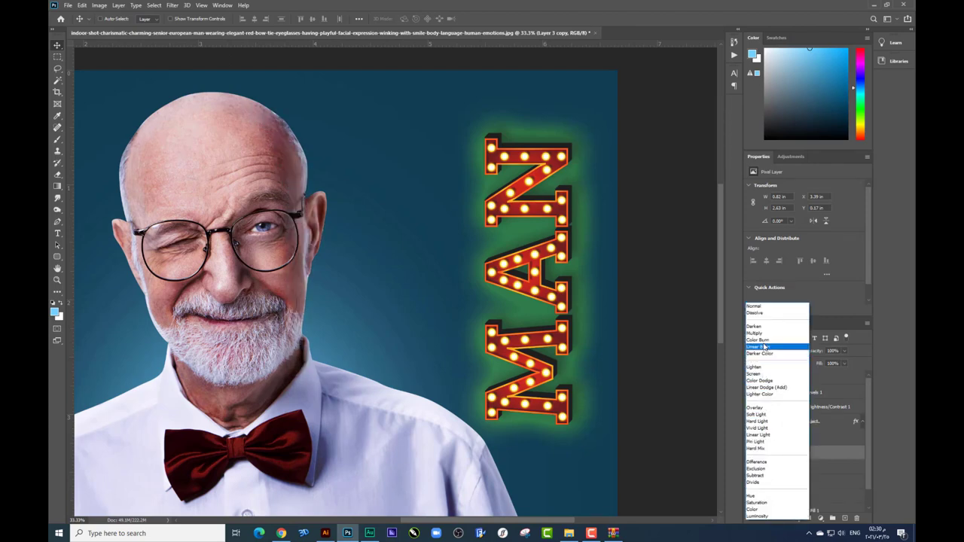
{"action": "left_click", "coordinate": [762, 435]}
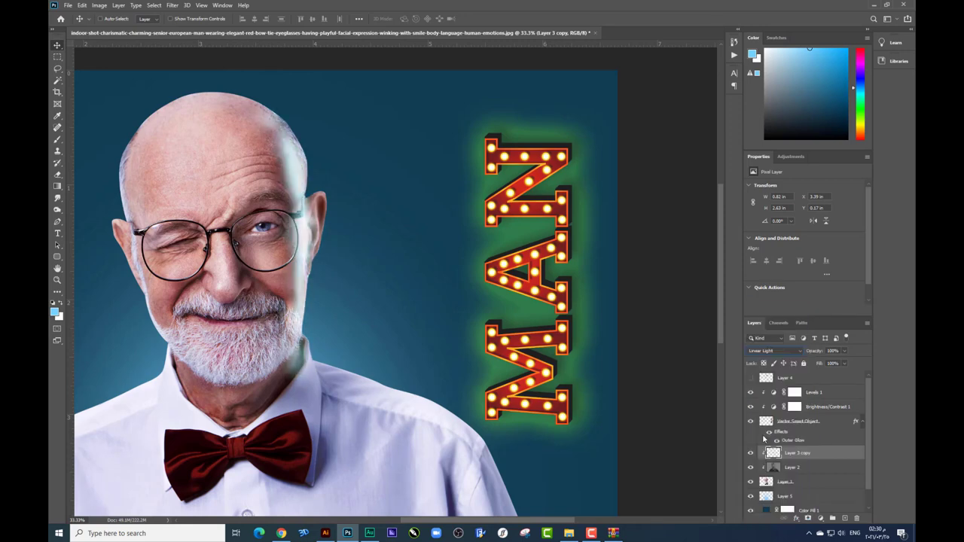
{"action": "left_click_drag", "start_coordinate": [533, 269], "coordinate": [533, 268]}
{"action": "key", "text": "ctrl+u"}
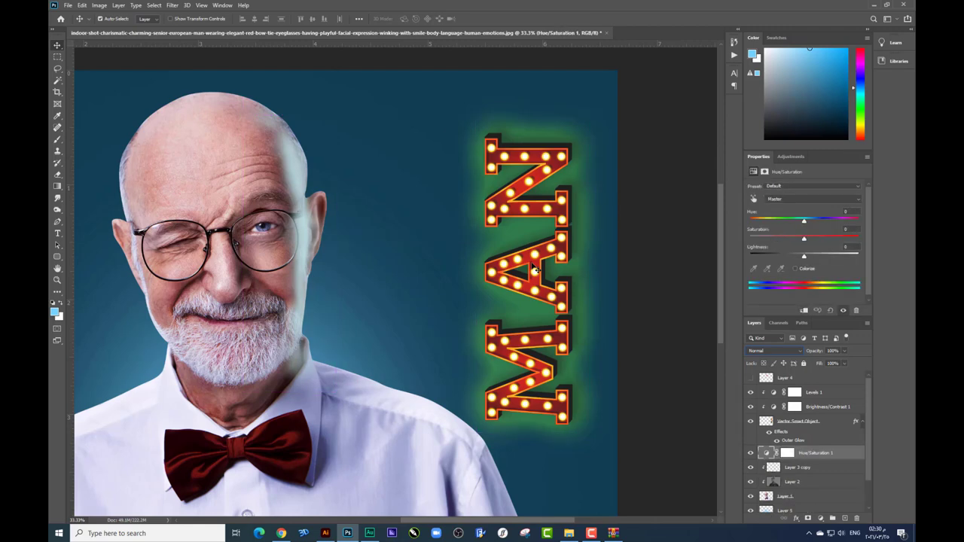
{"action": "key", "text": "ctrl+z"}
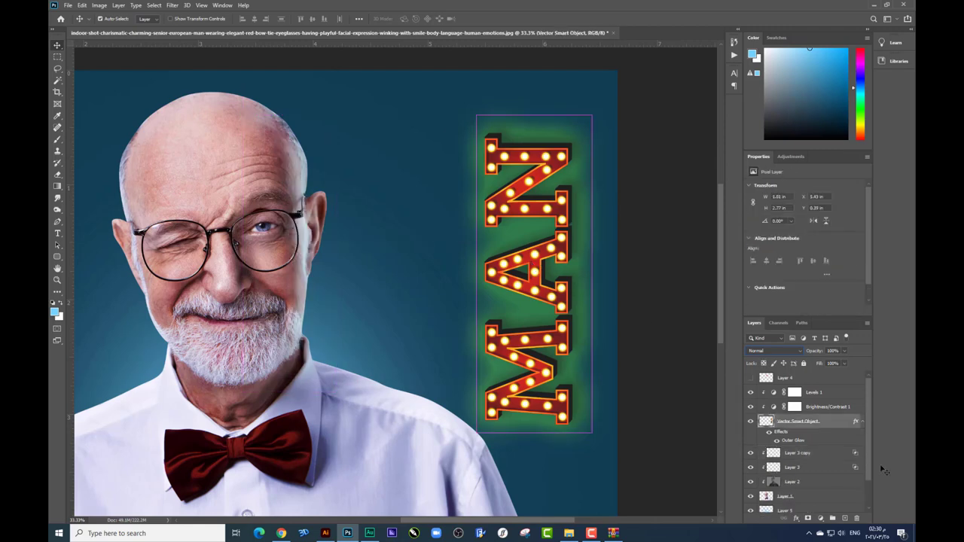
Step: Delete the redundant Layer 3 and set Layer 3 copy to Overlay blending
{"action": "left_click", "coordinate": [795, 453]}
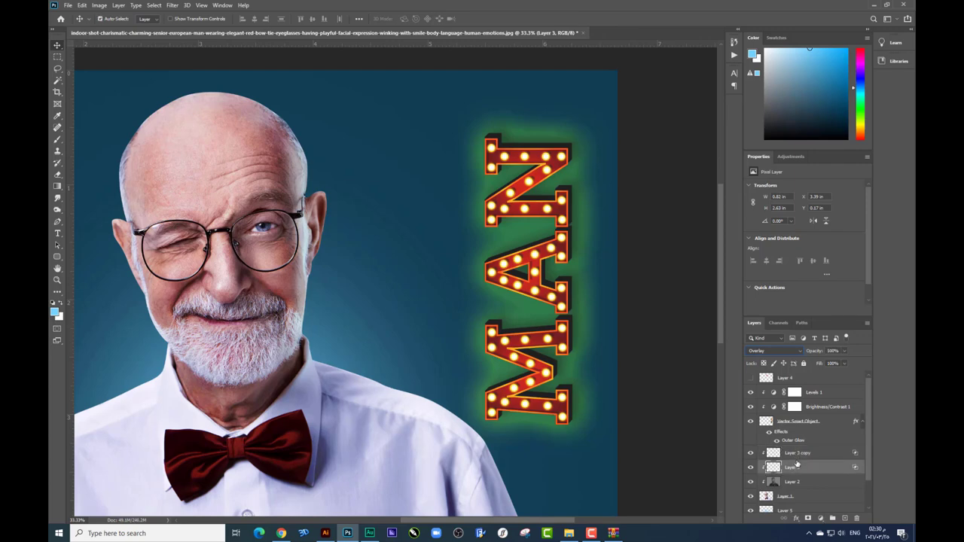
{"action": "left_click_drag", "start_coordinate": [796, 468], "coordinate": [789, 376]}
{"action": "left_click", "coordinate": [771, 351]}
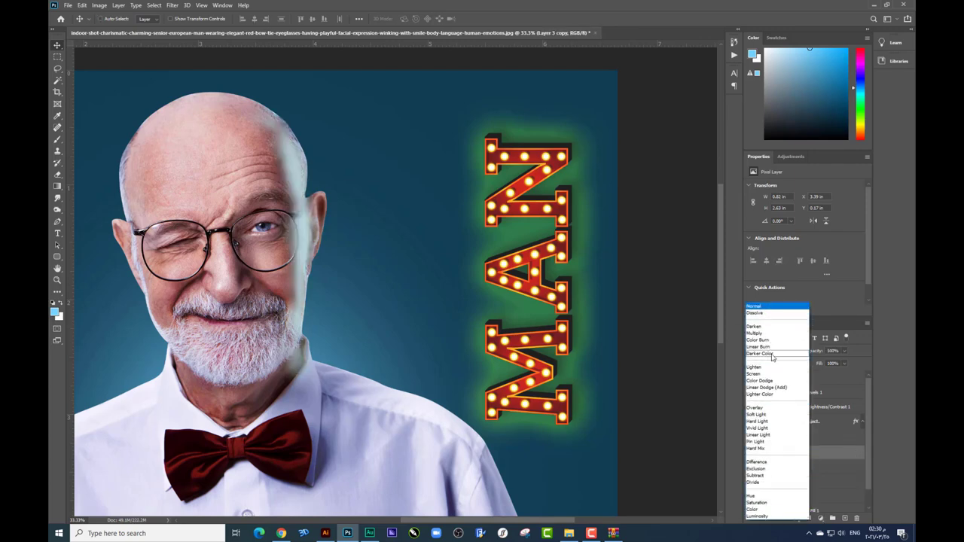
{"action": "left_click", "coordinate": [762, 412]}
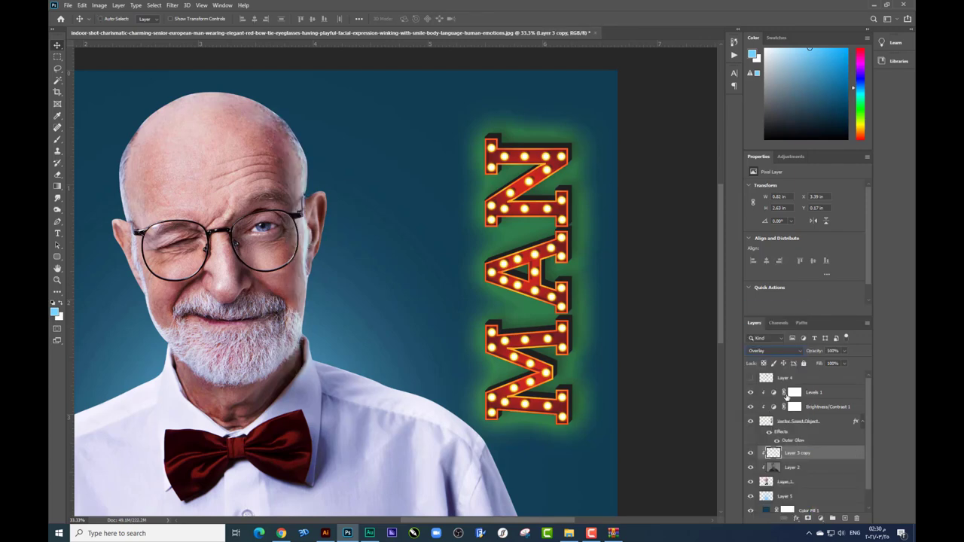
Step: Select Layer 3 copy, Layer 2 and Layer 1 and merge them with Ctrl+E
{"action": "left_click", "coordinate": [789, 468], "text": "ctrl"}
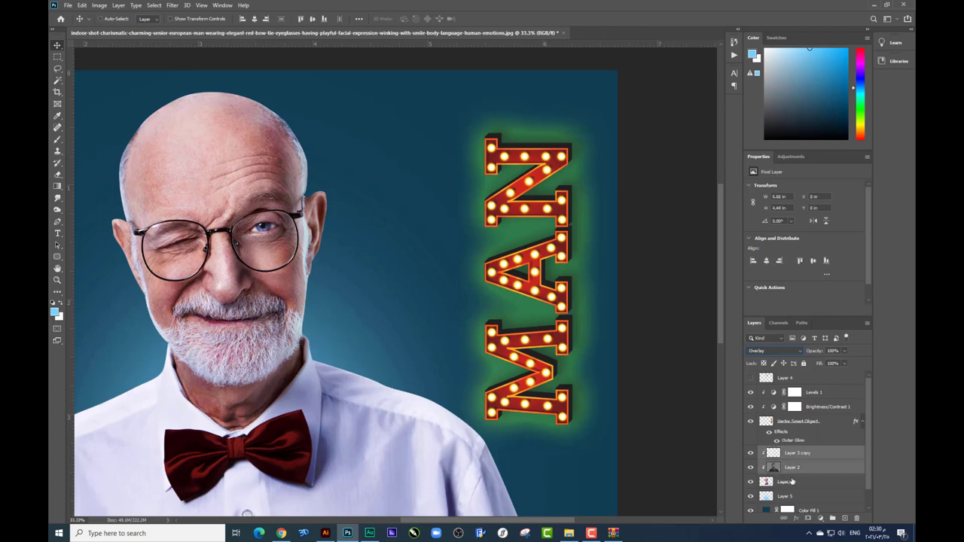
{"action": "left_click", "coordinate": [791, 481], "text": "shift"}
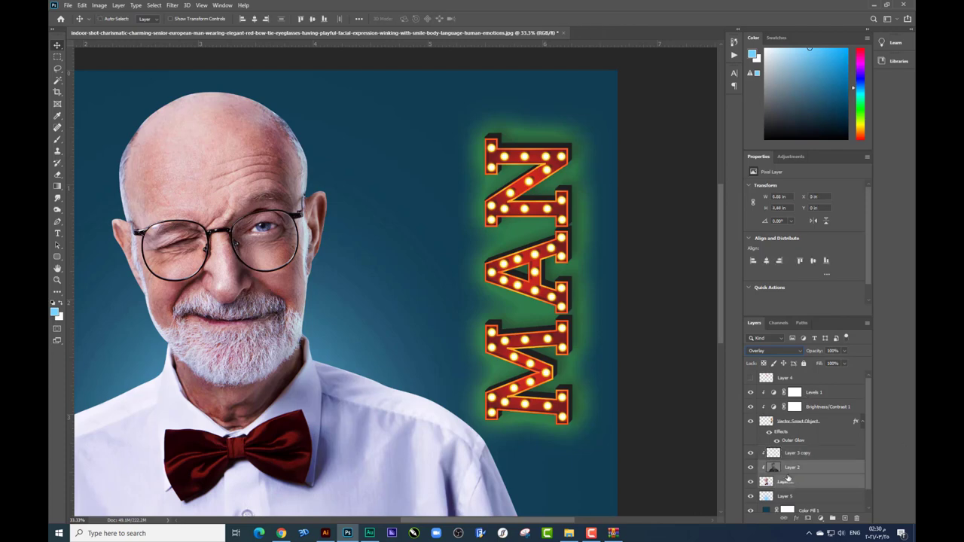
{"action": "left_click", "coordinate": [789, 454], "text": "ctrl"}
{"action": "key", "text": "ctrl+e"}
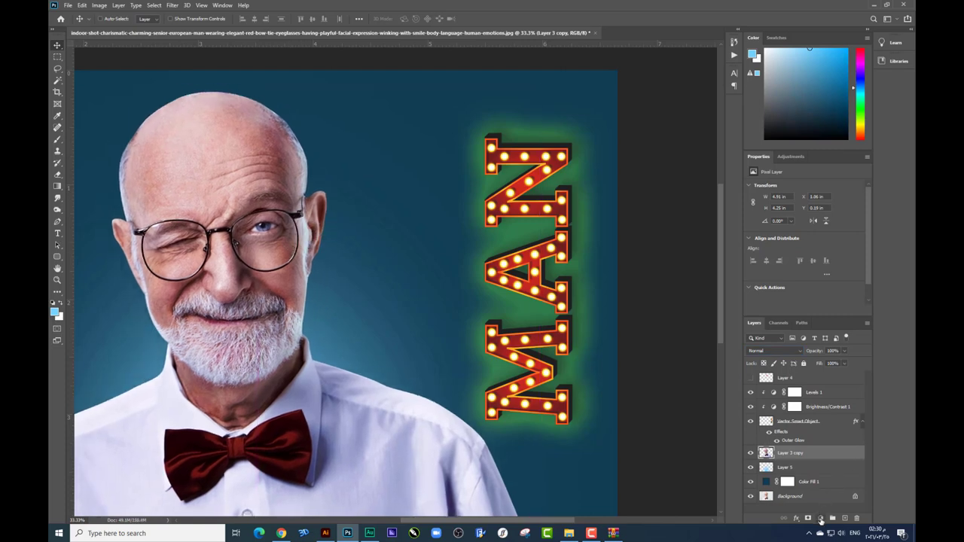
{"action": "left_click", "coordinate": [820, 519]}
Step: Add a clipped Hue/Saturation layer colorizing at Hue 159, Saturation 58, Lightness -32
{"action": "left_click", "coordinate": [836, 433]}
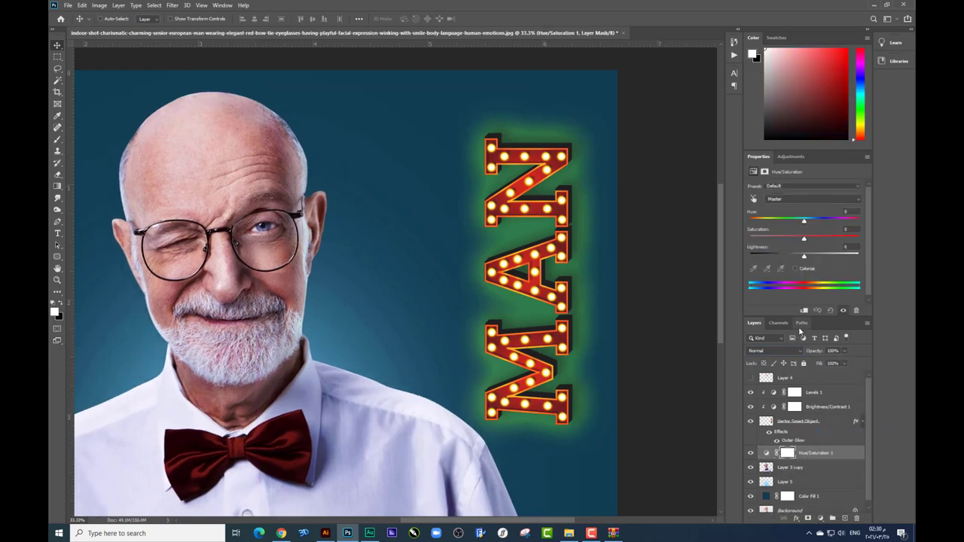
{"action": "key", "text": "ctrl+alt+g"}
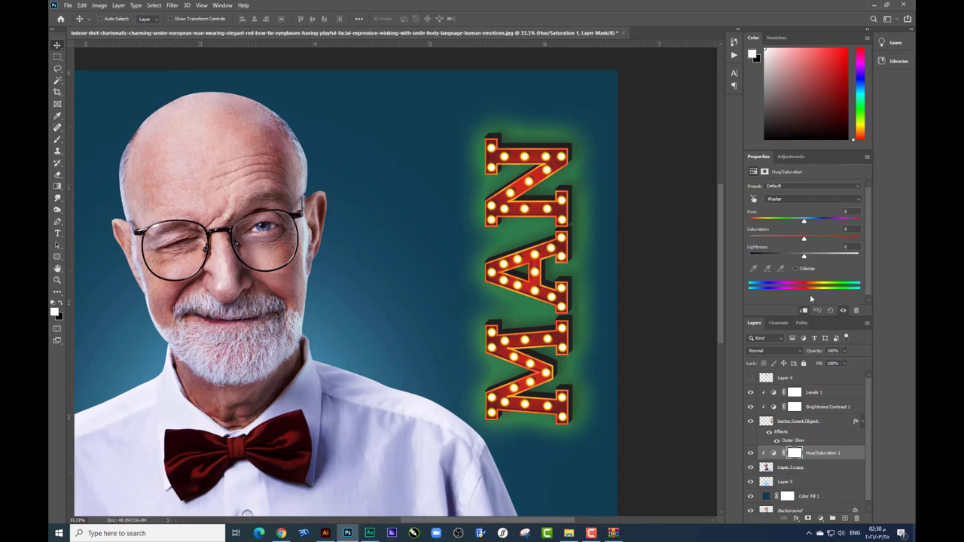
{"action": "left_click", "coordinate": [806, 269]}
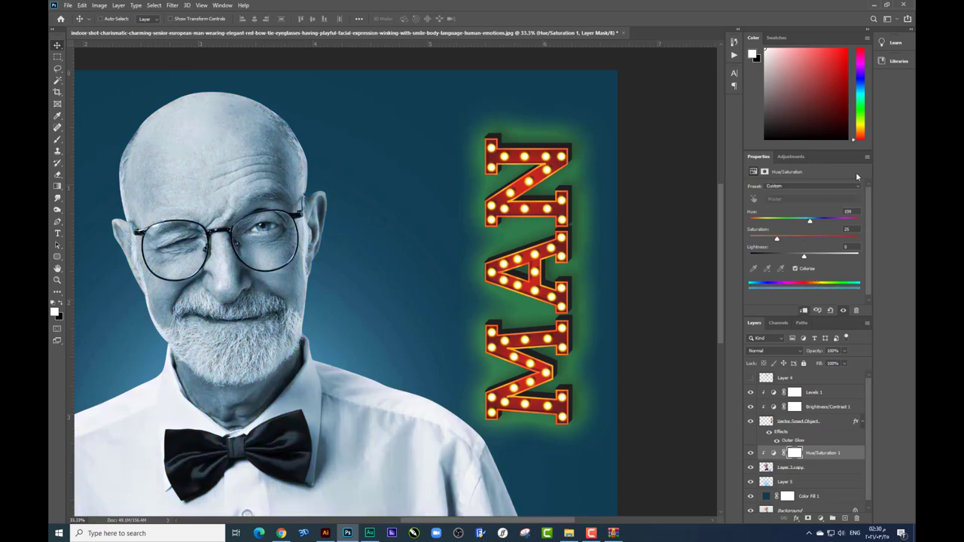
{"action": "left_click_drag", "start_coordinate": [803, 256], "coordinate": [780, 256]}
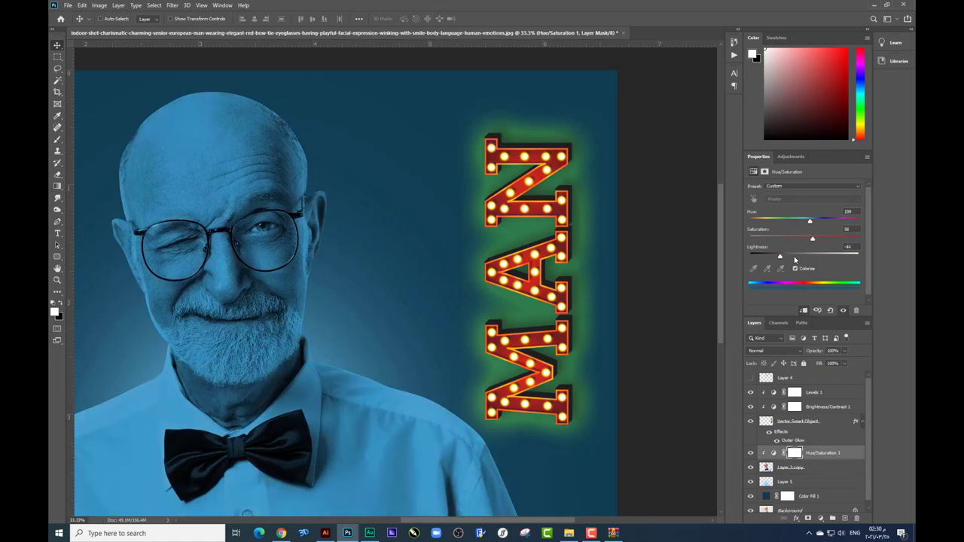
{"action": "left_click", "coordinate": [787, 257]}
{"action": "left_click_drag", "start_coordinate": [804, 222], "coordinate": [799, 222]}
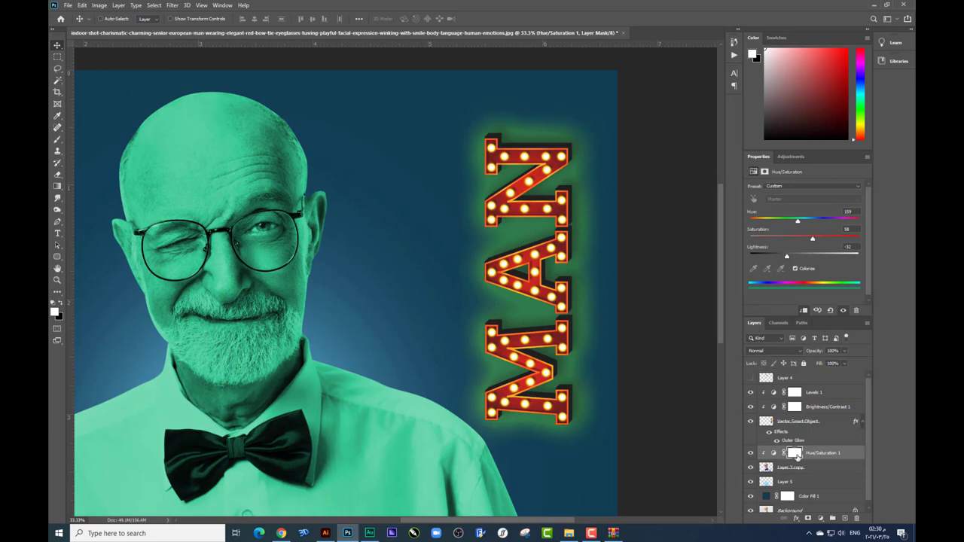
{"action": "left_click", "coordinate": [795, 453]}
Step: Invert the mask to black and paint white along the head's right edge
{"action": "key", "text": "ctrl+i"}
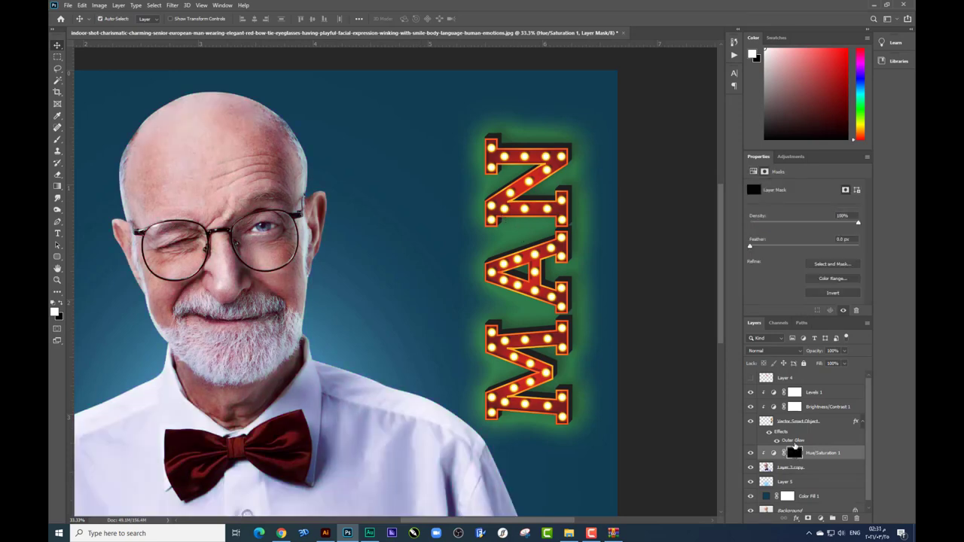
{"action": "left_click", "coordinate": [56, 140]}
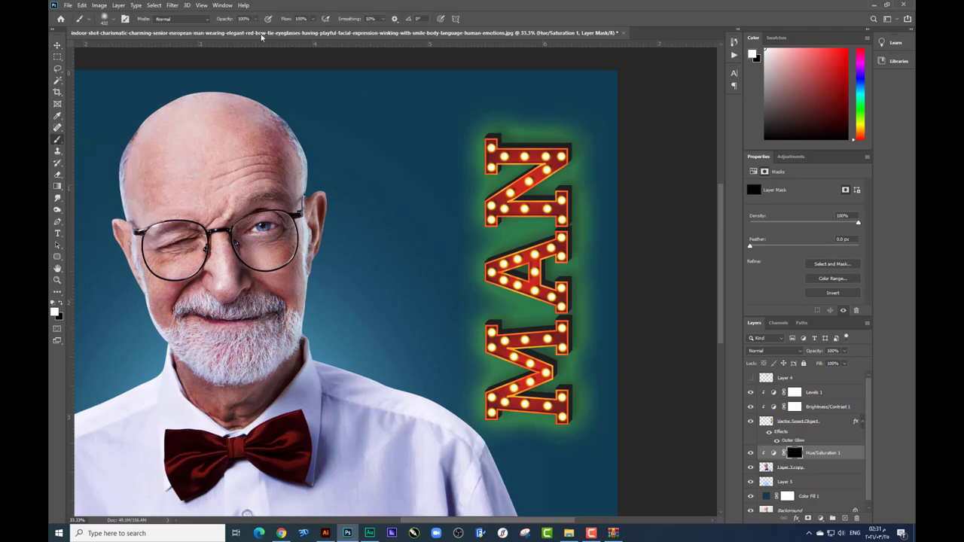
{"action": "right_click", "coordinate": [321, 244]}
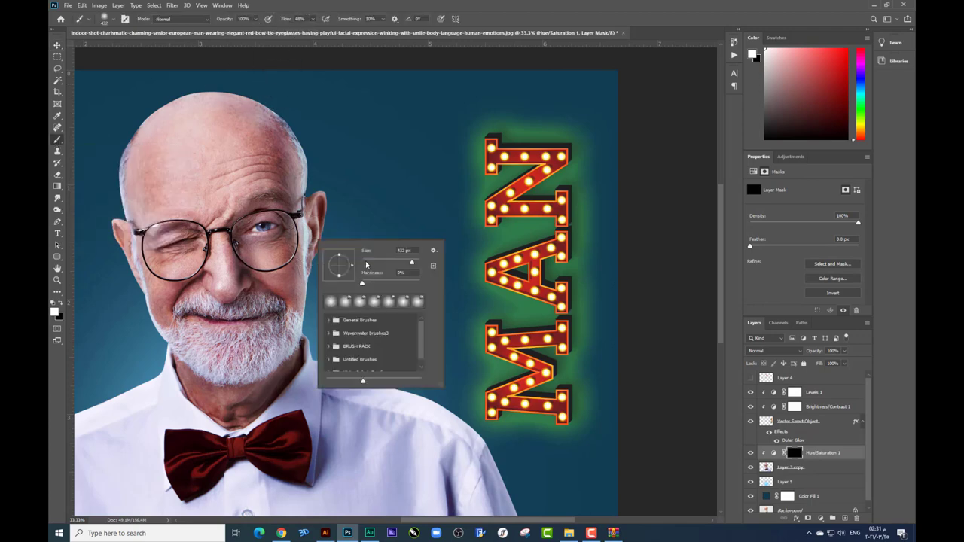
{"action": "left_click", "coordinate": [294, 162]}
{"action": "left_click_drag", "start_coordinate": [293, 172], "coordinate": [298, 256]}
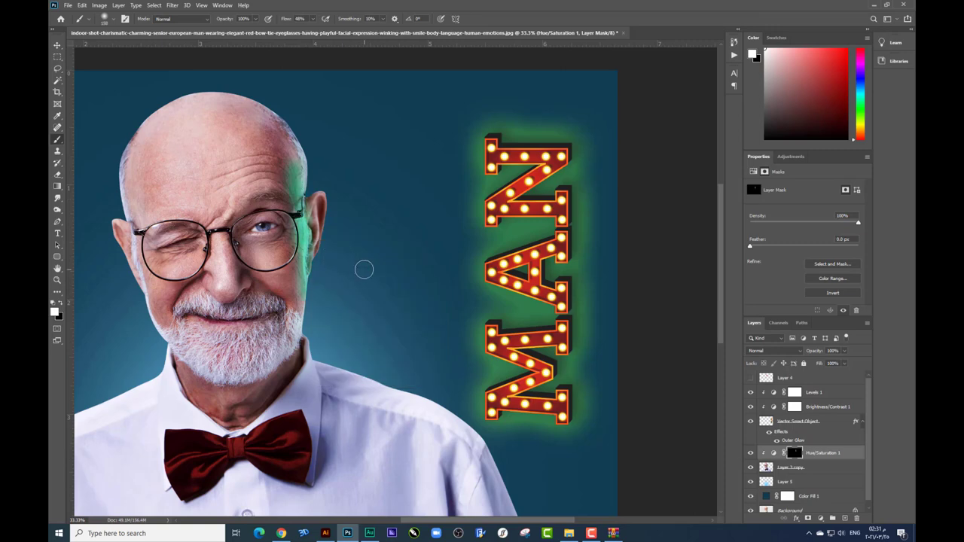
Step: Extend the tint down the cheek and beard, then undo those face strokes
{"action": "scroll", "coordinate": [364, 269], "scroll_direction": "up", "scroll_amount": 1}
{"action": "left_click_drag", "start_coordinate": [364, 269], "coordinate": [402, 249]}
{"action": "left_click_drag", "start_coordinate": [298, 260], "coordinate": [309, 346]}
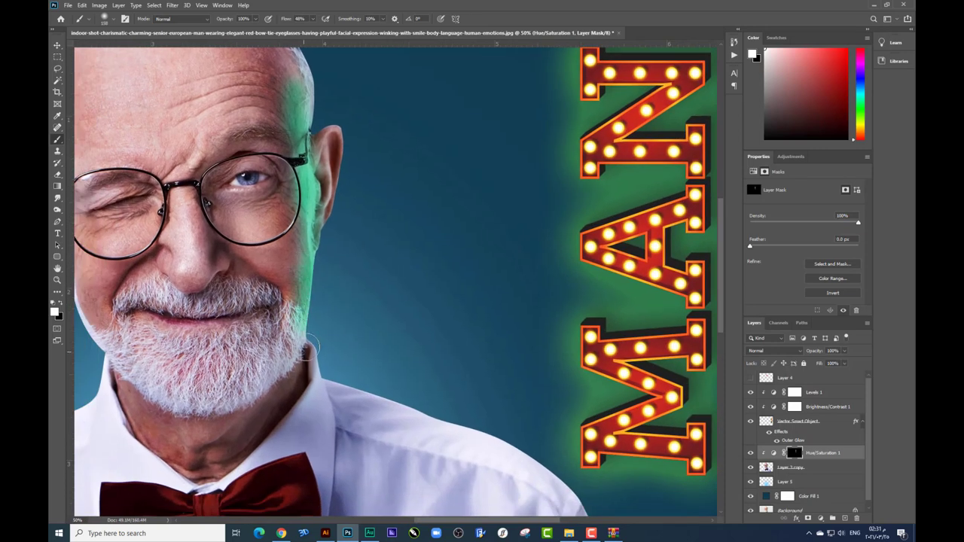
{"action": "left_click_drag", "start_coordinate": [314, 273], "coordinate": [318, 393]}
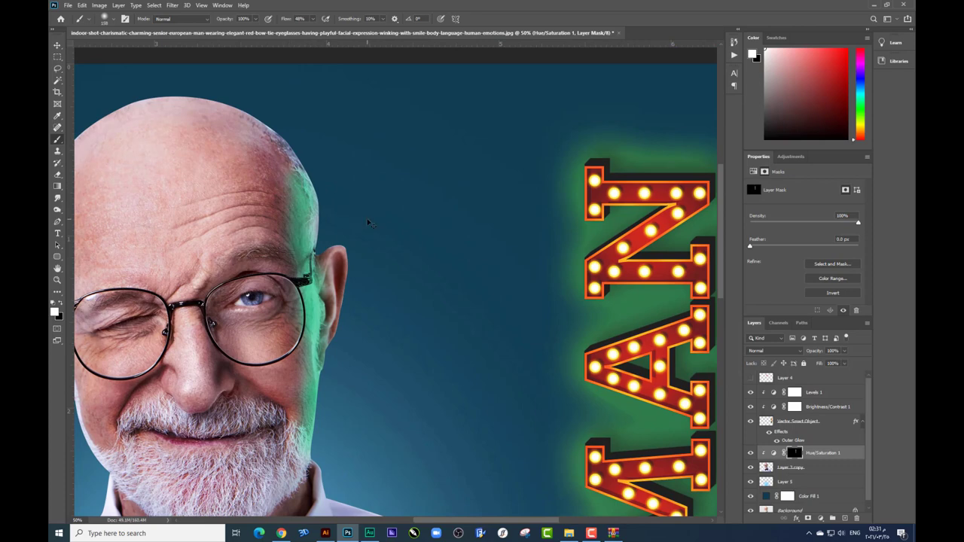
{"action": "key", "text": "ctrl+z"}
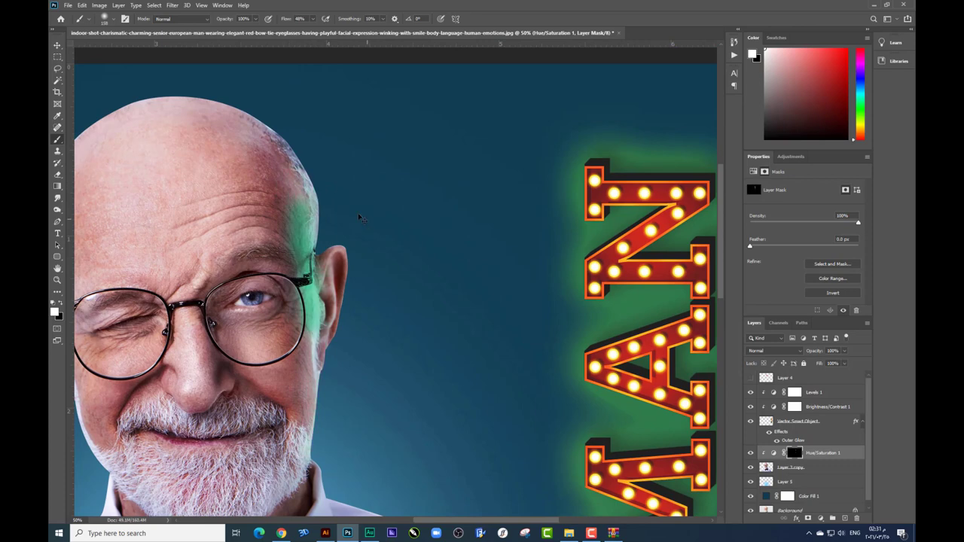
{"action": "key", "text": "ctrl+z"}
{"action": "key", "text": "ctrl+z"}
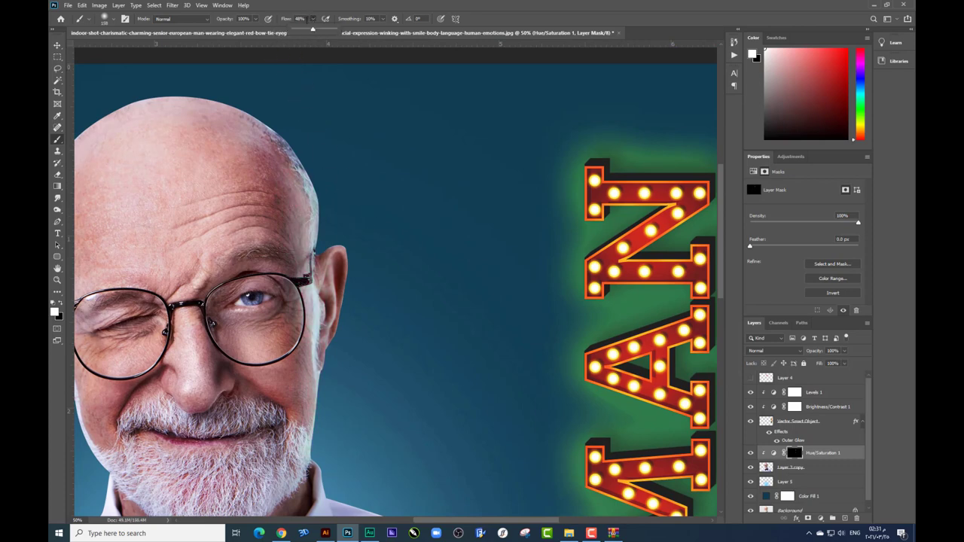
Step: Lower brush opacity to 60% and repaint a softer tint along the head and scalp
{"action": "left_click", "coordinate": [256, 20]}
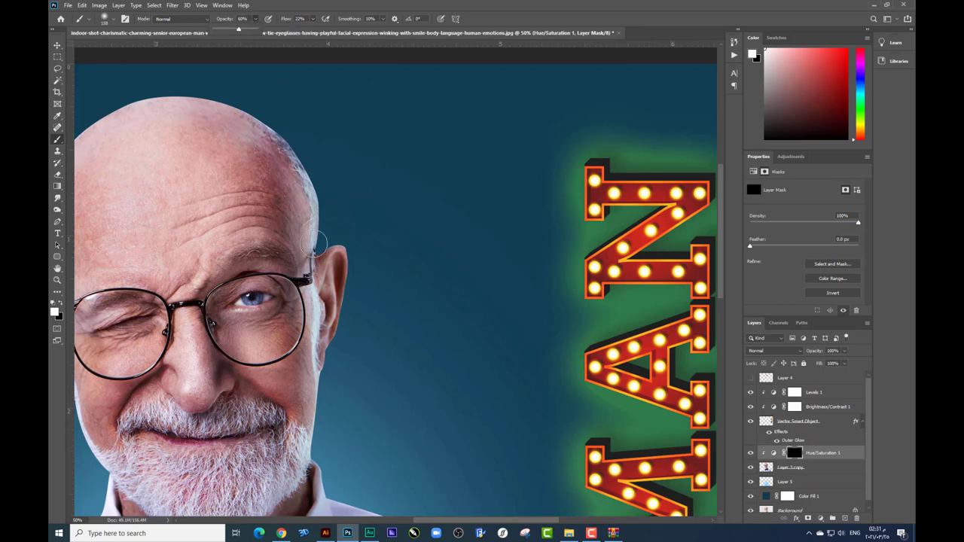
{"action": "left_click_drag", "start_coordinate": [288, 162], "coordinate": [310, 369]}
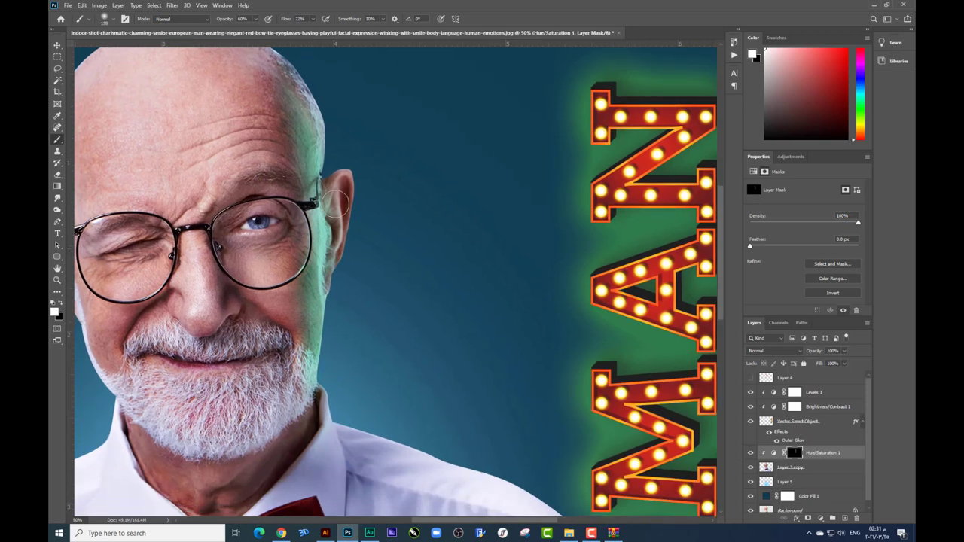
{"action": "scroll", "coordinate": [330, 179], "scroll_direction": "up", "scroll_amount": 2}
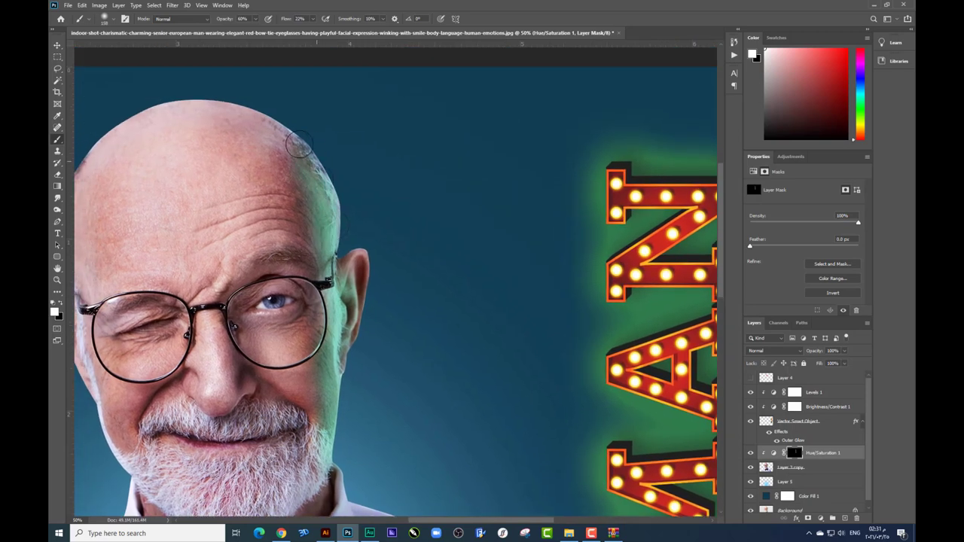
{"action": "left_click_drag", "start_coordinate": [298, 145], "coordinate": [296, 219]}
Step: Adjust the brush size and review the painted rim glow across the head
{"action": "scroll", "coordinate": [331, 437], "scroll_direction": "down", "scroll_amount": 2}
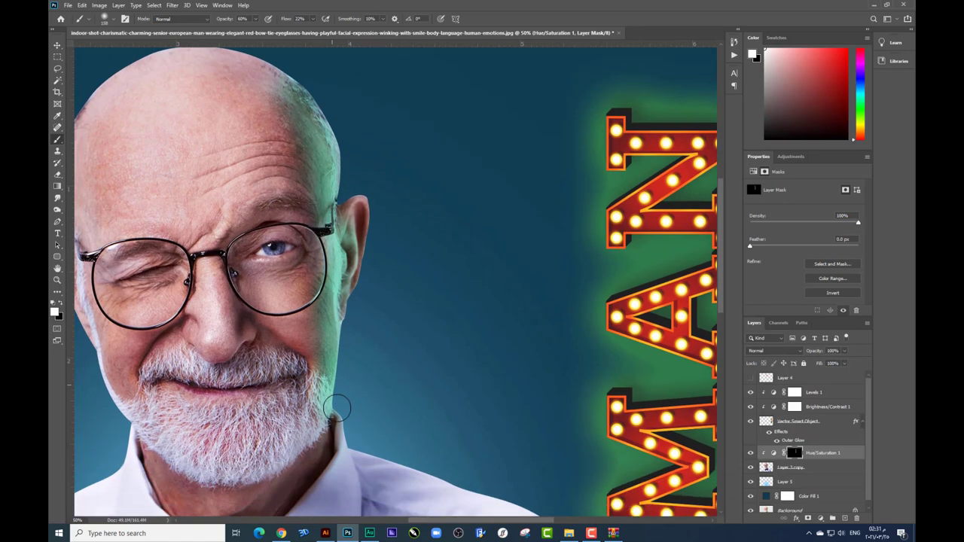
{"action": "scroll", "coordinate": [309, 362], "scroll_direction": "down", "scroll_amount": 1}
{"action": "right_click", "coordinate": [272, 315]}
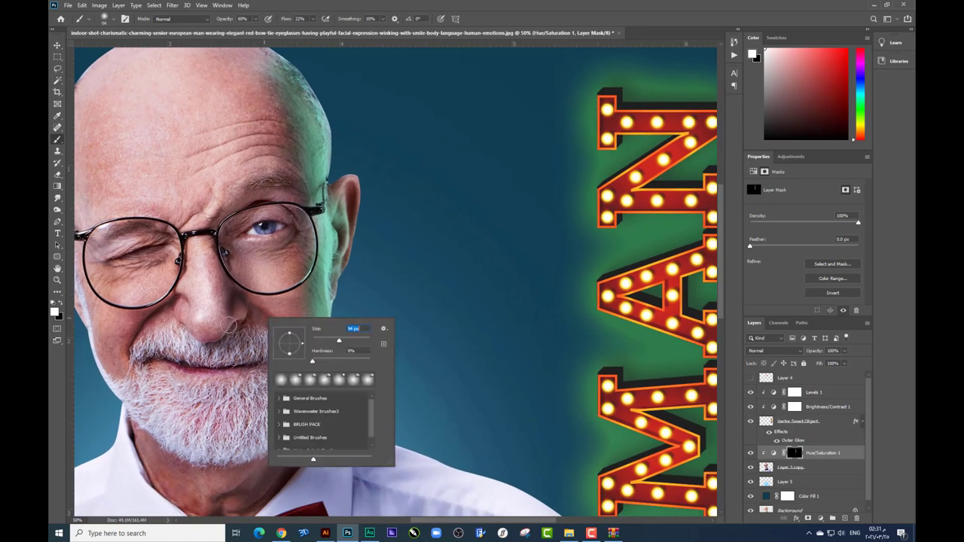
{"action": "key", "text": "Return"}
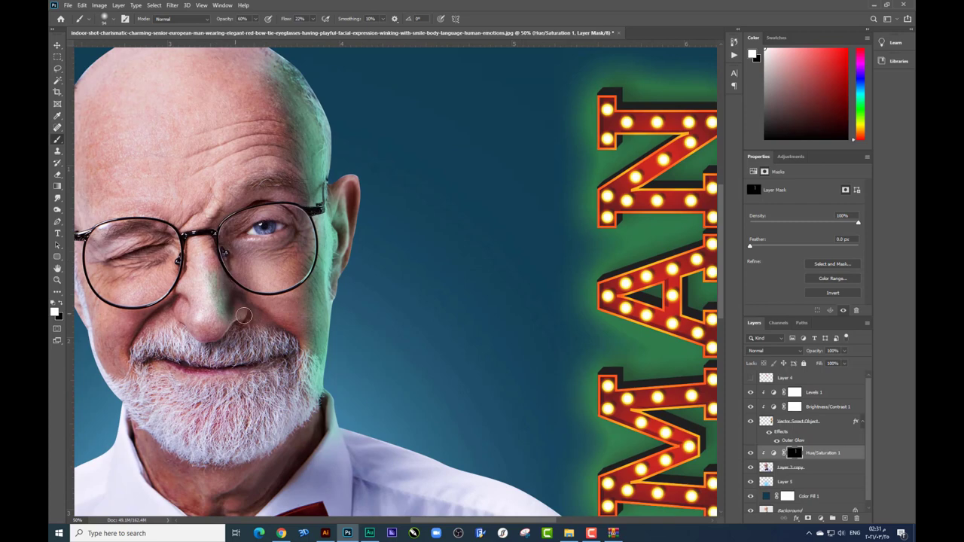
{"action": "scroll", "coordinate": [277, 255], "scroll_direction": "down", "scroll_amount": 1}
{"action": "scroll", "coordinate": [218, 284], "scroll_direction": "up", "scroll_amount": 1}
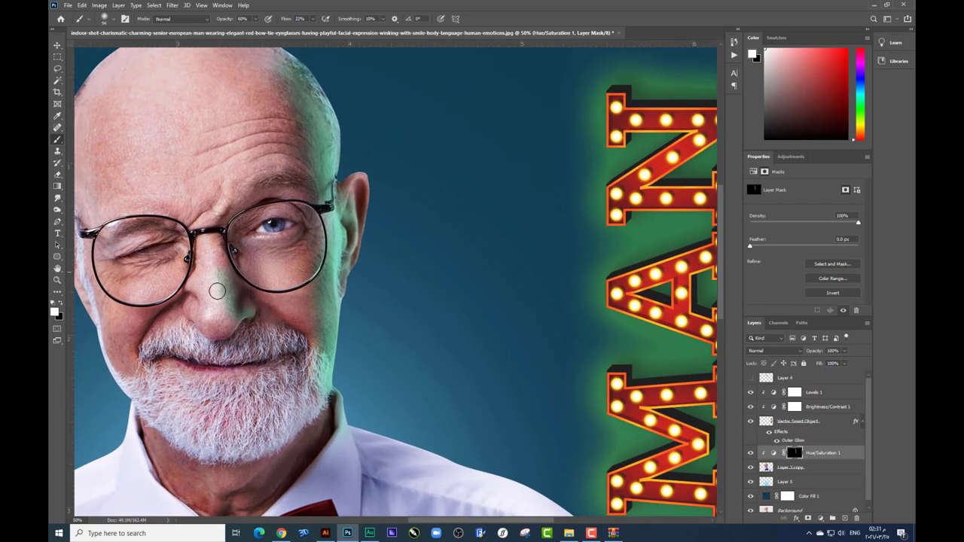
{"action": "key", "text": "e"}
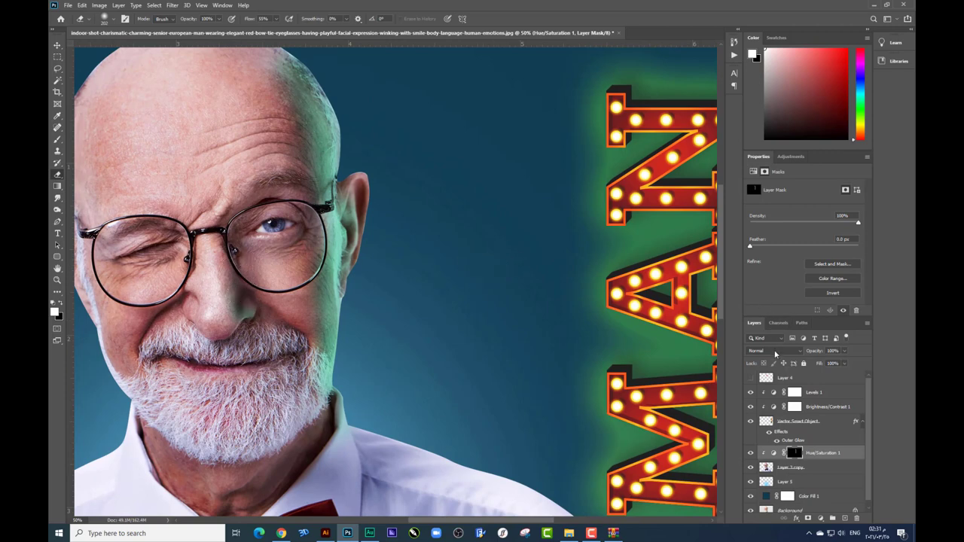
Step: Blend the green rim-light Hue/Saturation 1 layer in Linear Light at 49% opacity
{"action": "left_click", "coordinate": [775, 352]}
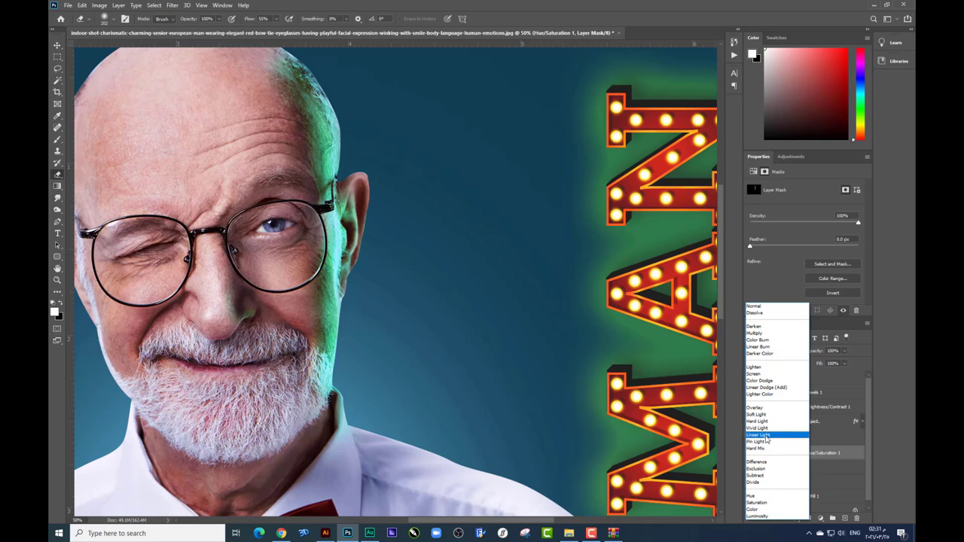
{"action": "left_click", "coordinate": [764, 435]}
{"action": "key", "text": "ctrl+minus"}
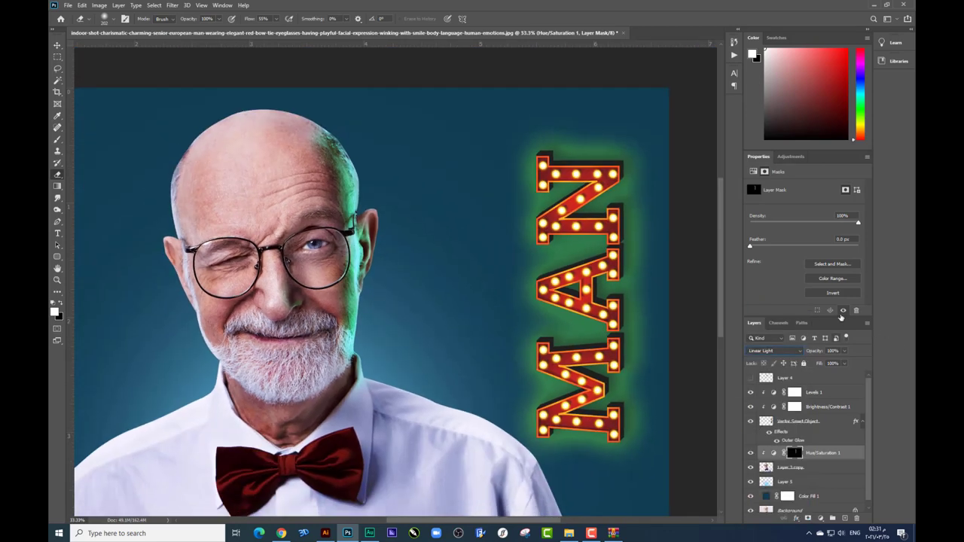
{"action": "left_click_drag", "start_coordinate": [830, 364], "coordinate": [825, 364]}
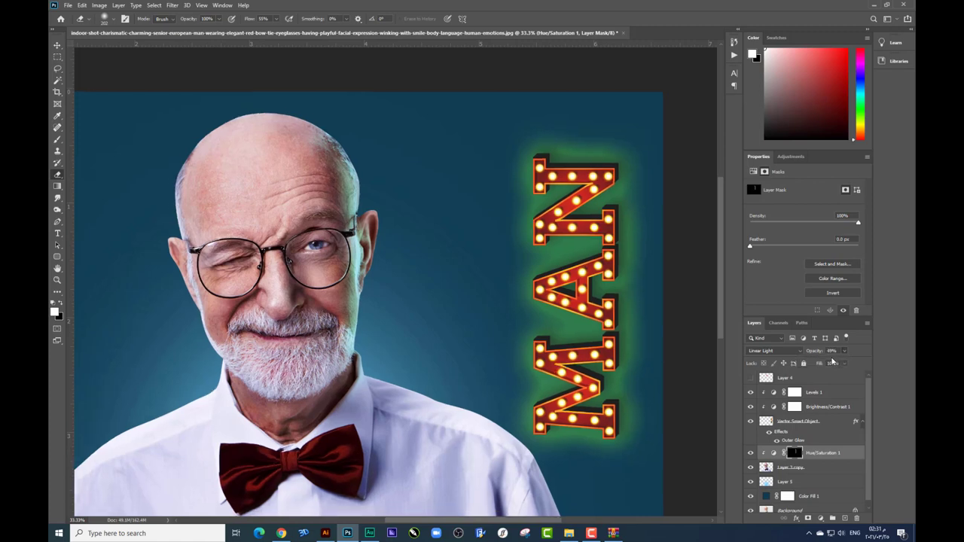
{"action": "key", "text": "ctrl+minus"}
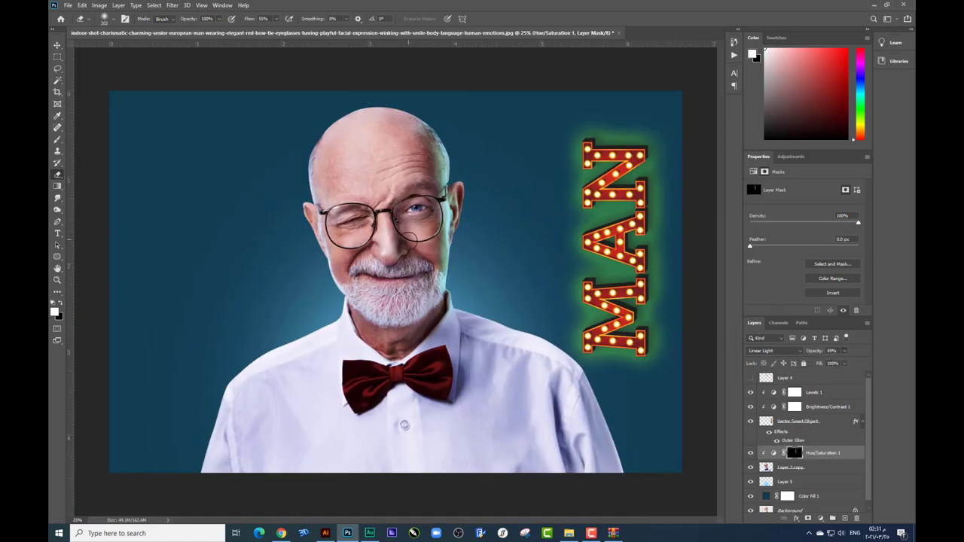
Step: Zoom in and pan around the face and ear to inspect the rim glow
{"action": "key", "text": "ctrl+plus"}
{"action": "key", "text": "ctrl+plus"}
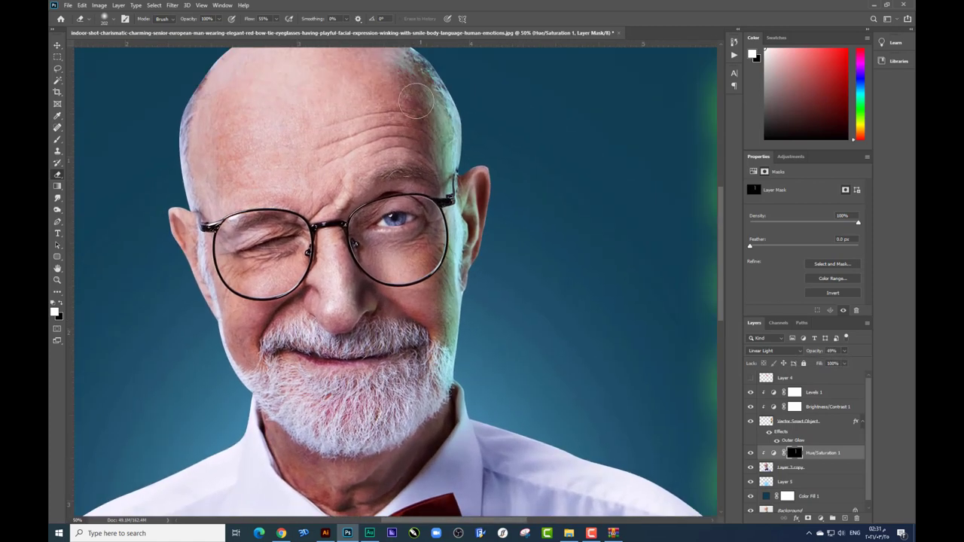
{"action": "left_click", "coordinate": [57, 140]}
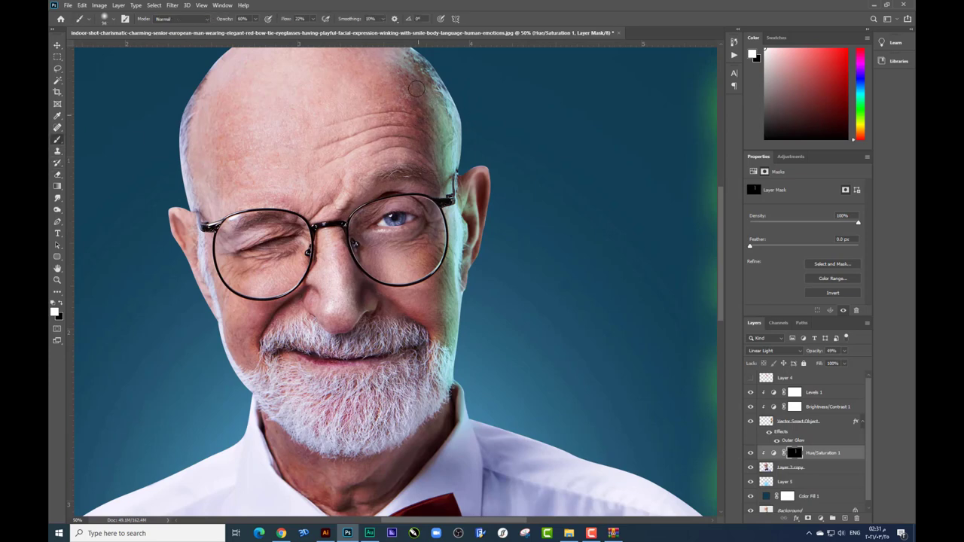
{"action": "right_click", "coordinate": [441, 124]}
{"action": "left_click", "coordinate": [417, 76]}
{"action": "left_click_drag", "start_coordinate": [436, 85], "coordinate": [422, 112]}
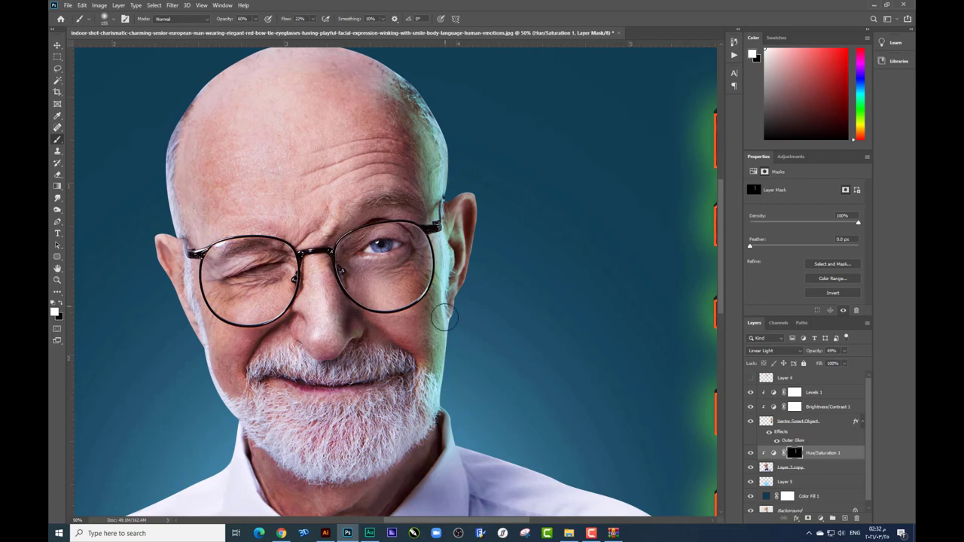
{"action": "scroll", "coordinate": [403, 128], "scroll_direction": "down", "scroll_amount": 2}
{"action": "scroll", "coordinate": [409, 146], "scroll_direction": "down", "scroll_amount": 3}
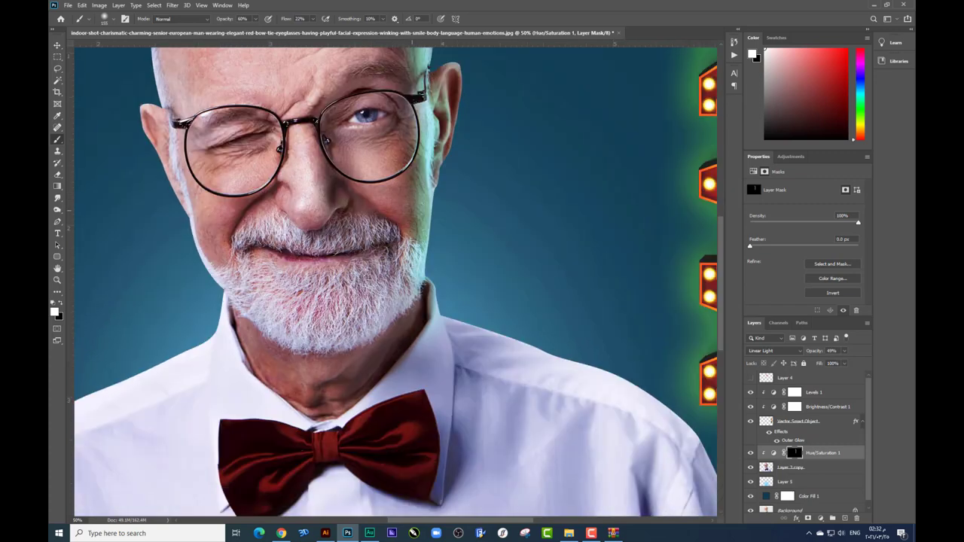
{"action": "left_click_drag", "start_coordinate": [403, 154], "coordinate": [406, 193]}
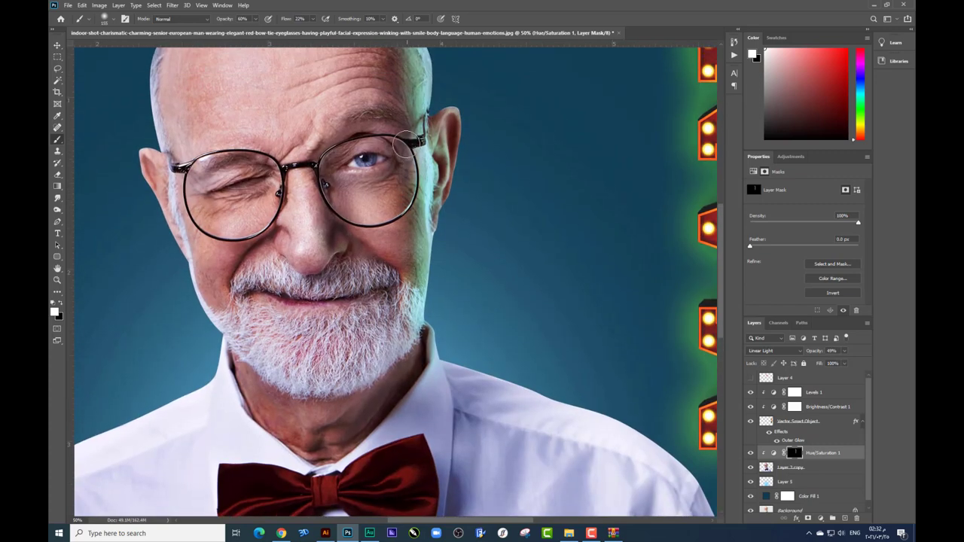
{"action": "left_click_drag", "start_coordinate": [497, 161], "coordinate": [487, 167]}
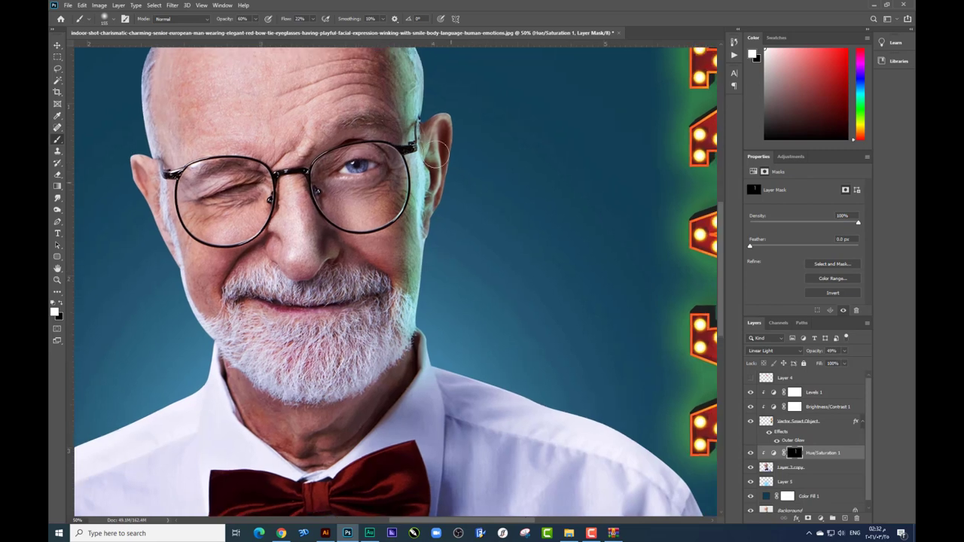
{"action": "key", "text": "ctrl+minus"}
{"action": "key", "text": "ctrl+minus"}
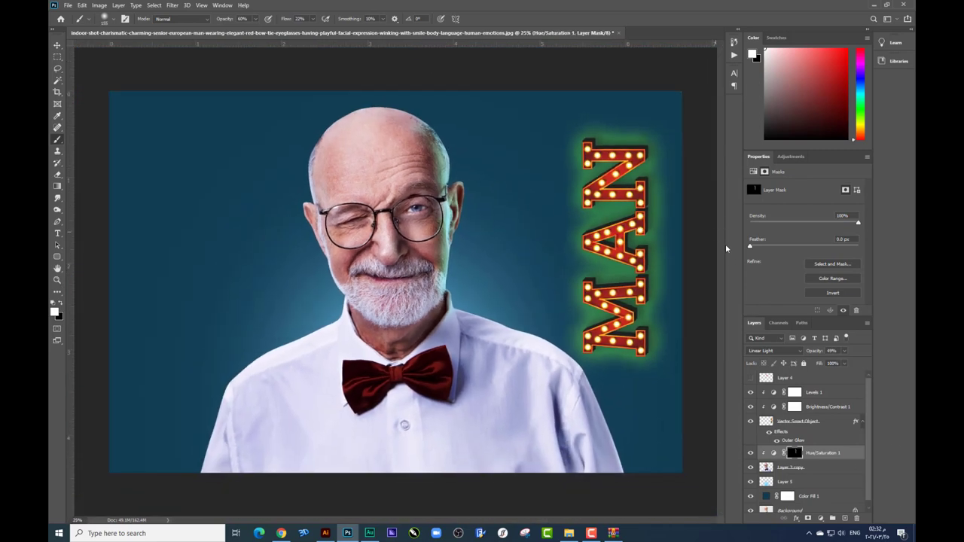
Step: Raise the rim tint's Hue from 159 to about 185 in Properties
{"action": "key", "text": "v"}
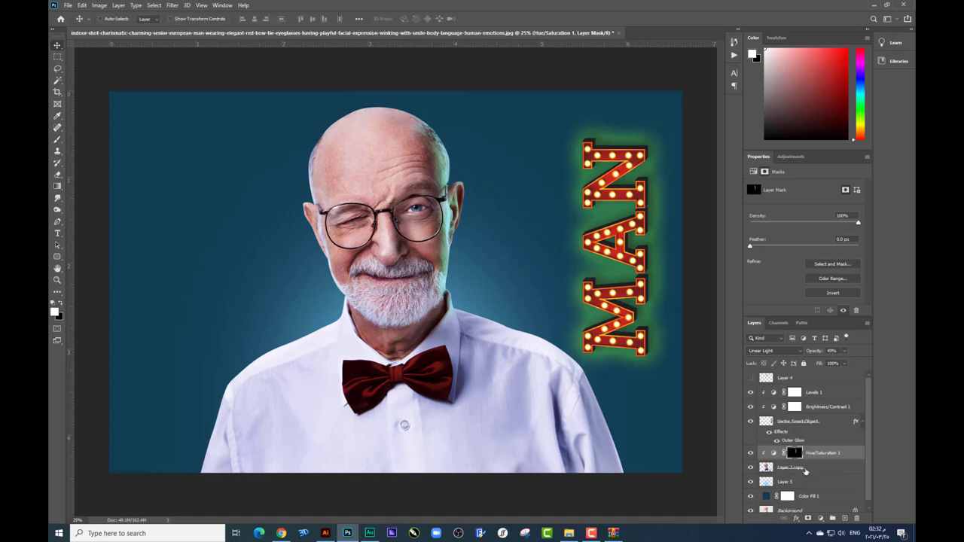
{"action": "left_click", "coordinate": [773, 452]}
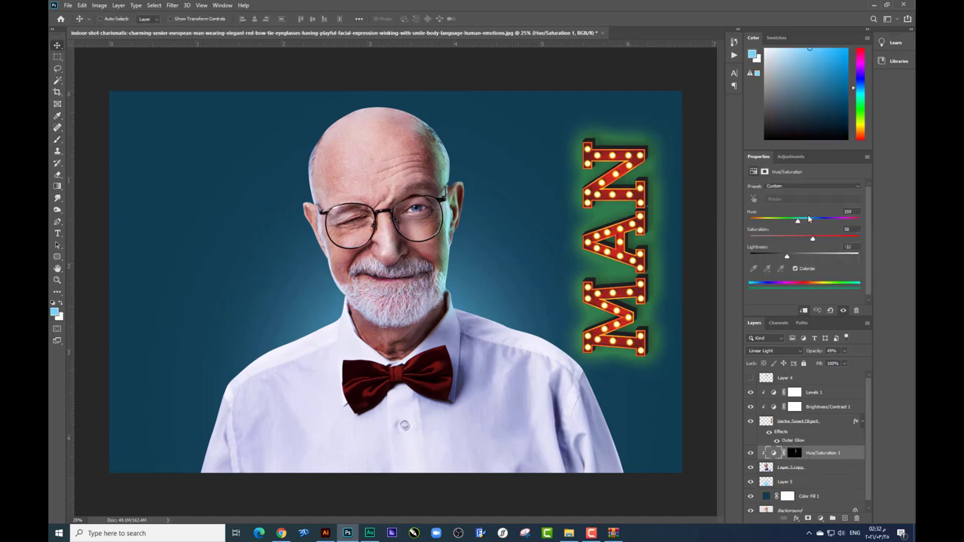
{"action": "left_click_drag", "start_coordinate": [798, 221], "coordinate": [805, 221]}
Step: Select the MAN letters' smart object layer and open its Blending Options
{"action": "right_click", "coordinate": [621, 260]}
{"action": "left_click", "coordinate": [629, 263]}
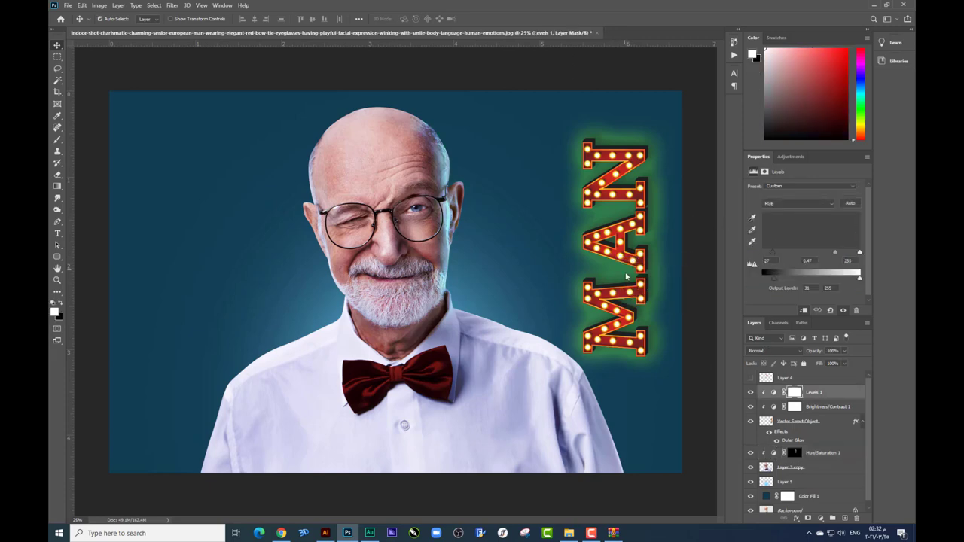
{"action": "right_click", "coordinate": [625, 276]}
{"action": "left_click", "coordinate": [629, 287]}
{"action": "right_click", "coordinate": [800, 420]}
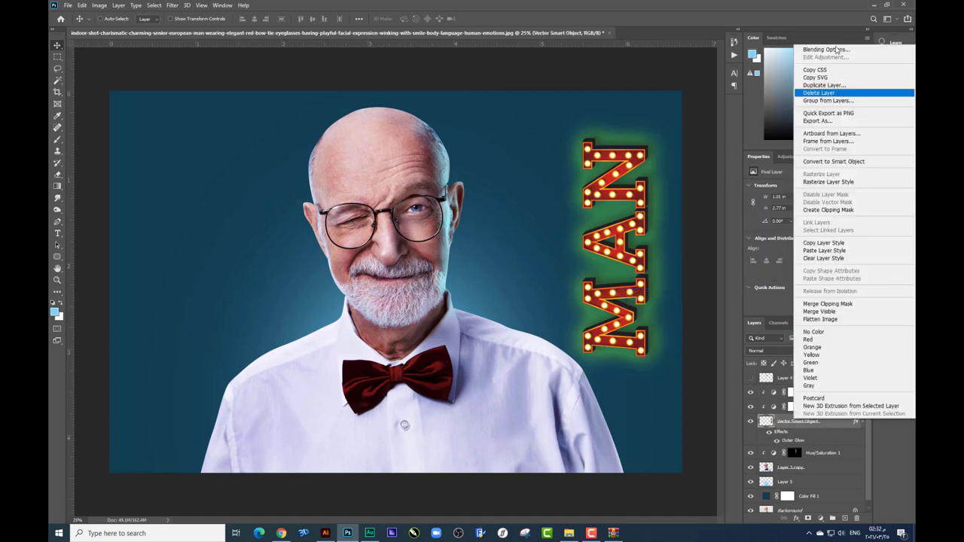
{"action": "left_click", "coordinate": [829, 50]}
{"action": "right_click", "coordinate": [810, 419]}
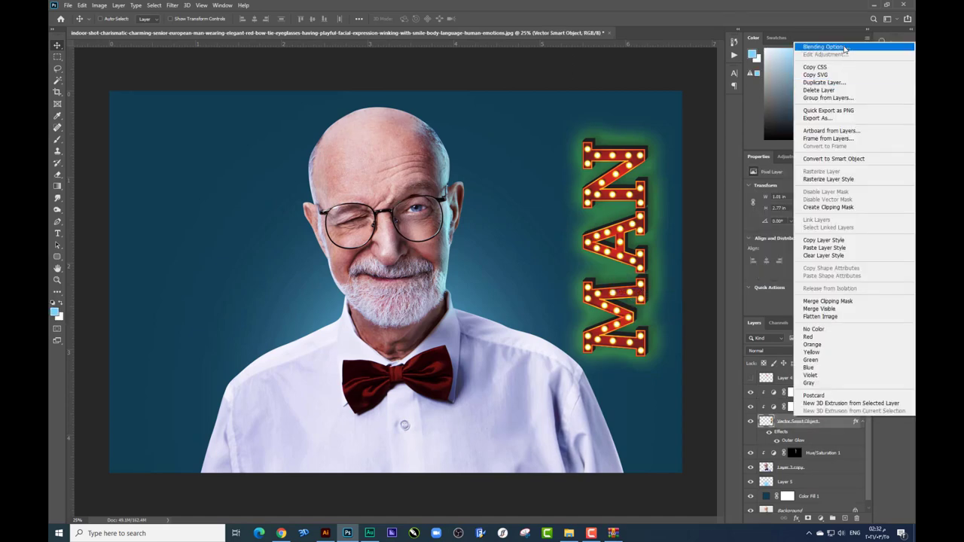
{"action": "left_click", "coordinate": [821, 45]}
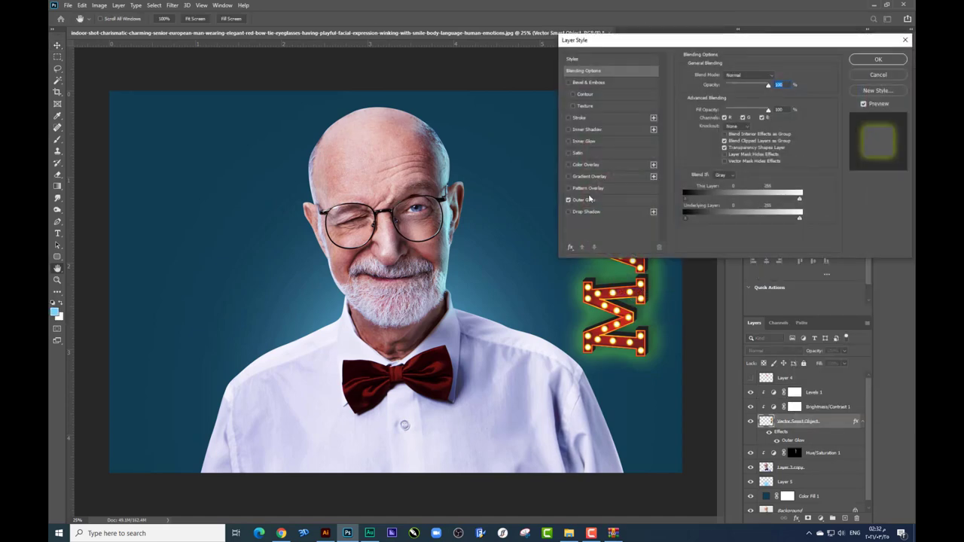
Step: Change the Outer Glow colour to light cyan 6be7ff and apply it
{"action": "left_click", "coordinate": [587, 200]}
{"action": "left_click_drag", "start_coordinate": [676, 41], "coordinate": [813, 24]}
{"action": "left_click", "coordinate": [844, 90]}
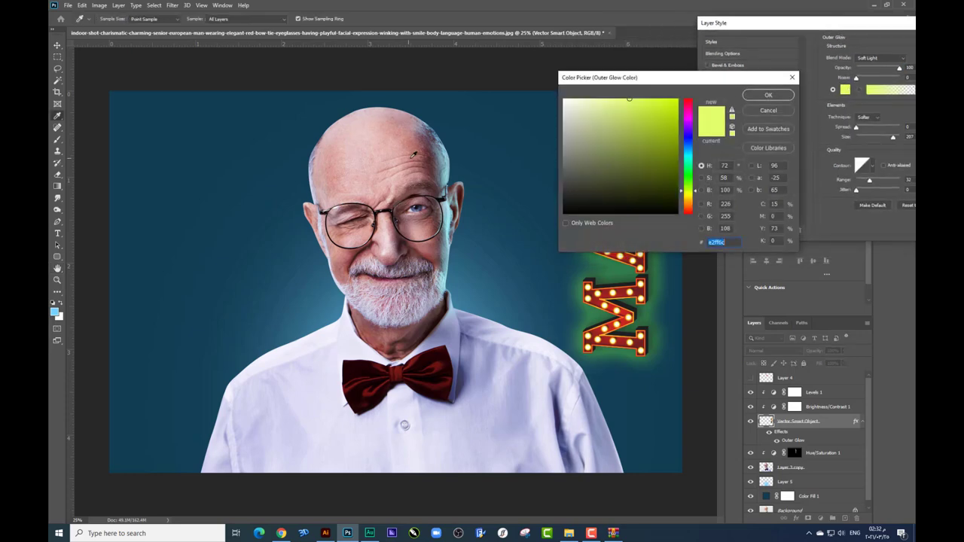
{"action": "left_click", "coordinate": [509, 173]}
{"action": "left_click_drag", "start_coordinate": [648, 128], "coordinate": [681, 47]}
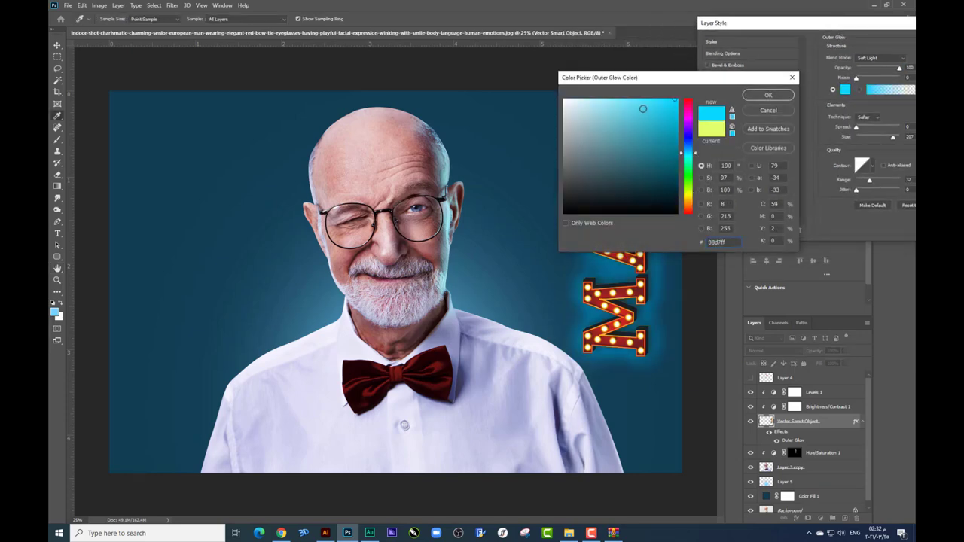
{"action": "left_click_drag", "start_coordinate": [642, 108], "coordinate": [631, 58]}
{"action": "key", "text": "Return"}
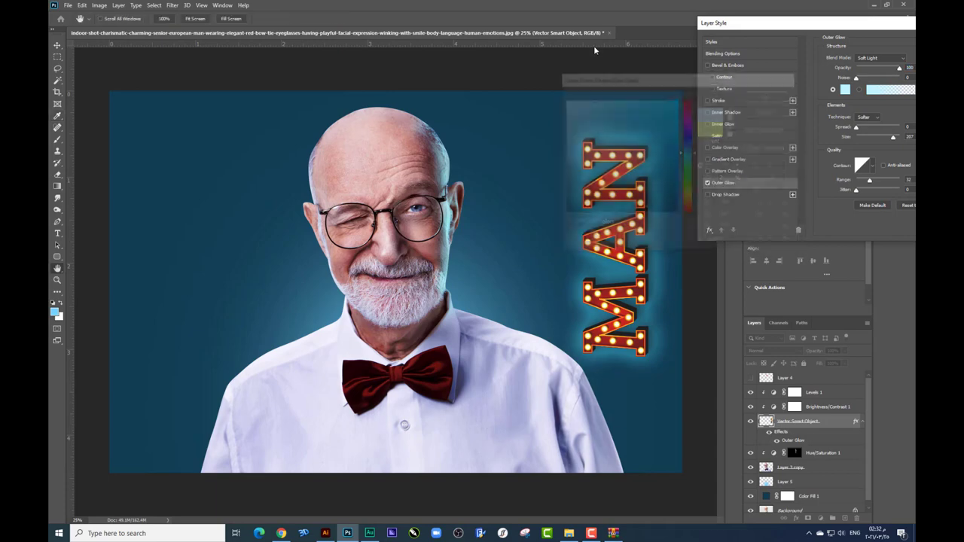
{"action": "key", "text": "Return"}
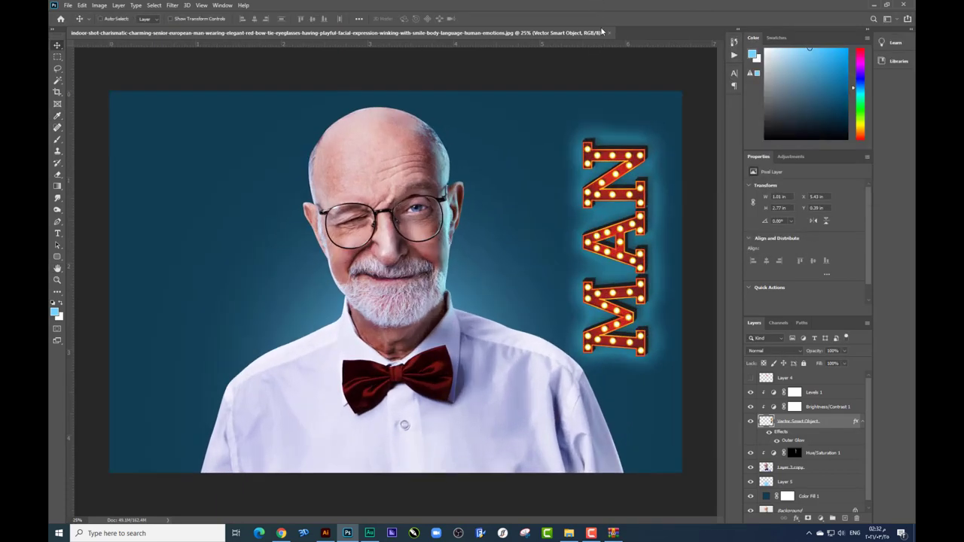
{"action": "key", "text": "Tab"}
Step: Stamp all visible layers into Layer 4 with Ctrl+Alt+Shift+E, after undoing a flat merge
{"action": "key", "text": "ctrl+minus"}
{"action": "key", "text": "ctrl+plus"}
{"action": "key", "text": "Tab"}
{"action": "left_click", "coordinate": [799, 378]}
{"action": "scroll", "coordinate": [868, 463], "scroll_direction": "down", "scroll_amount": 1}
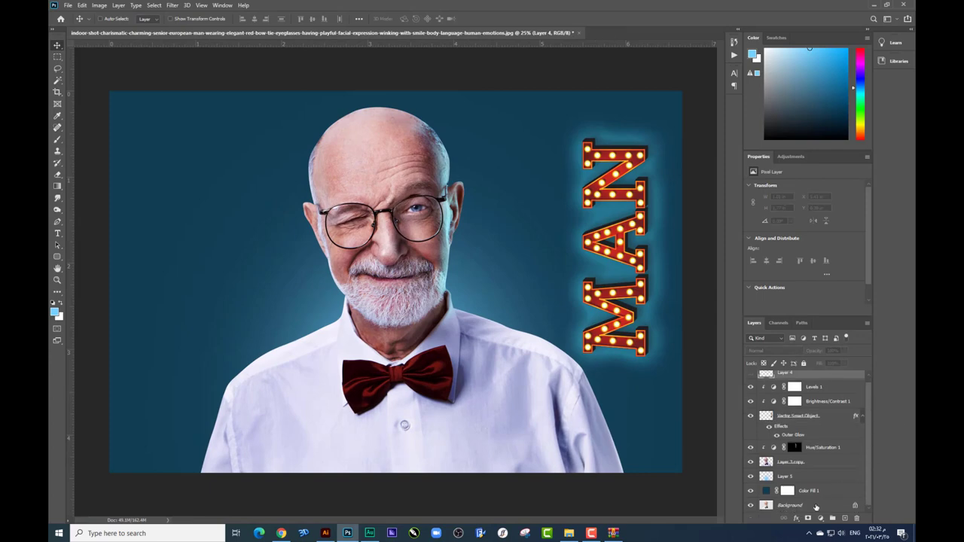
{"action": "key", "text": "ctrl+shift+e"}
{"action": "key", "text": "ctrl+z"}
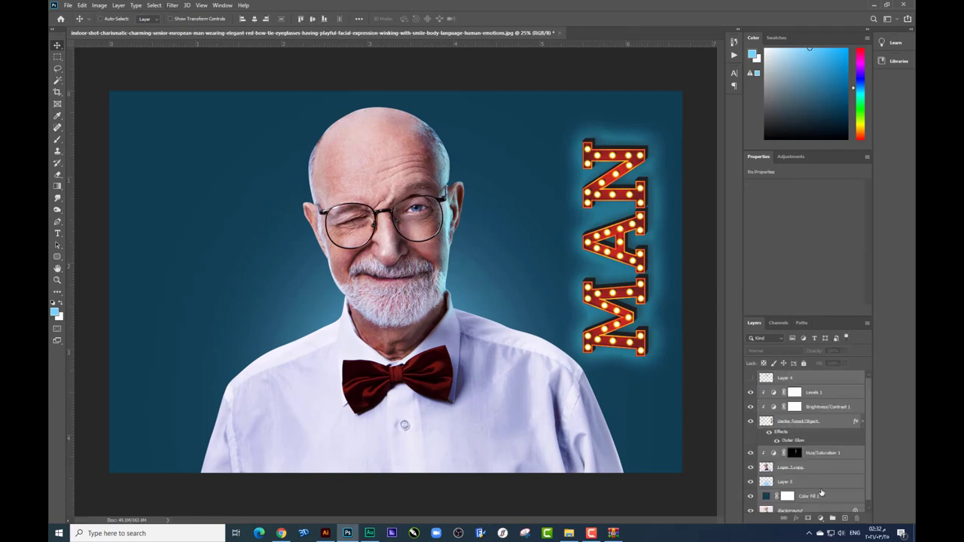
{"action": "key", "text": "ctrl+z"}
{"action": "key", "text": "ctrl+alt+shift+e"}
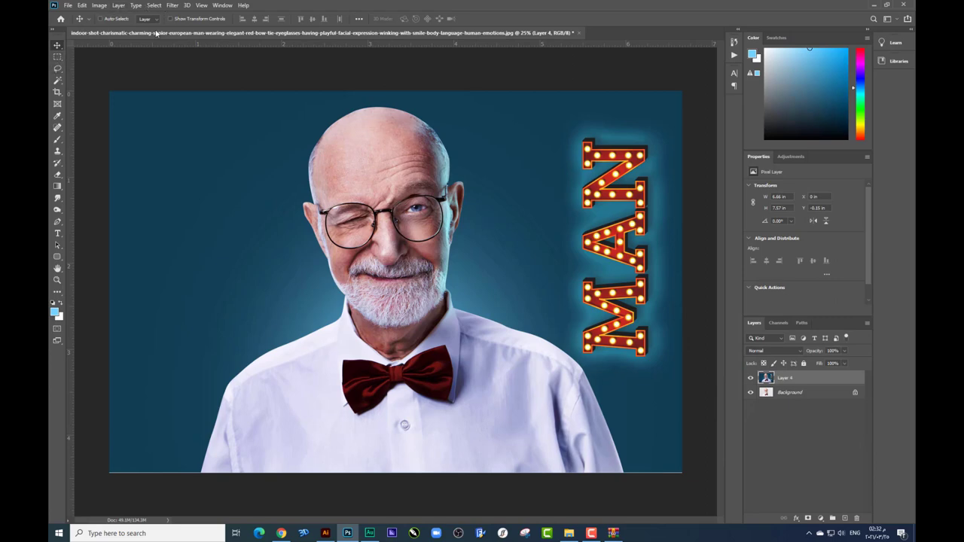
Step: Preview Camera Raw without changes, then stamp the composite again as Layer 5
{"action": "left_click", "coordinate": [172, 5]}
{"action": "left_click", "coordinate": [190, 61]}
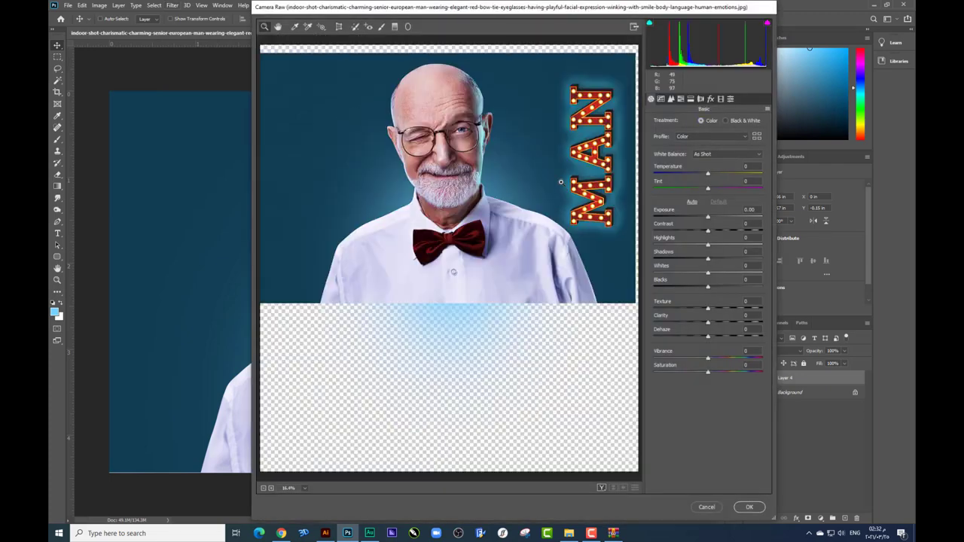
{"action": "key", "text": "Return"}
{"action": "key", "text": "m"}
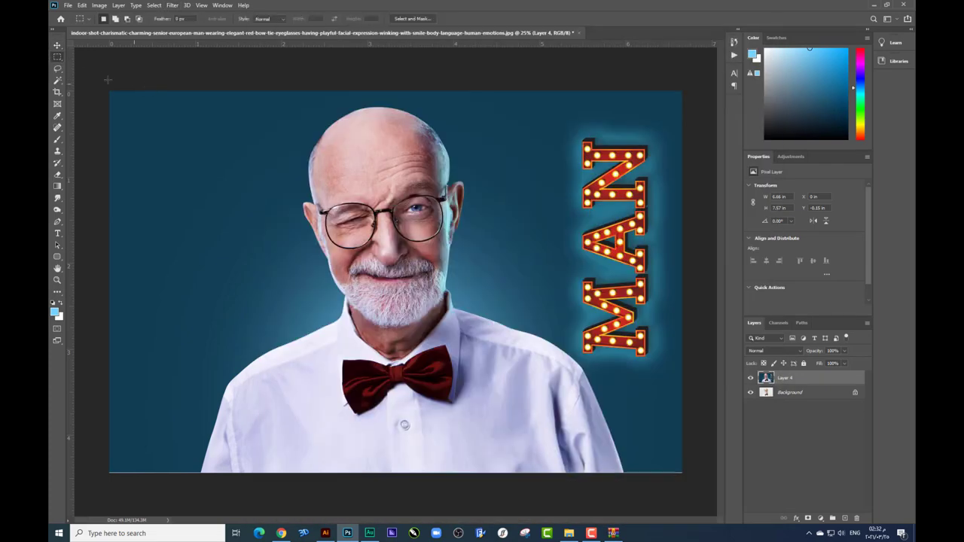
{"action": "key", "text": "ctrl+semicolon"}
{"action": "key", "text": "ctrl+semicolon"}
{"action": "key", "text": "ctrl+alt+shift+e"}
{"action": "left_click", "coordinate": [172, 5]}
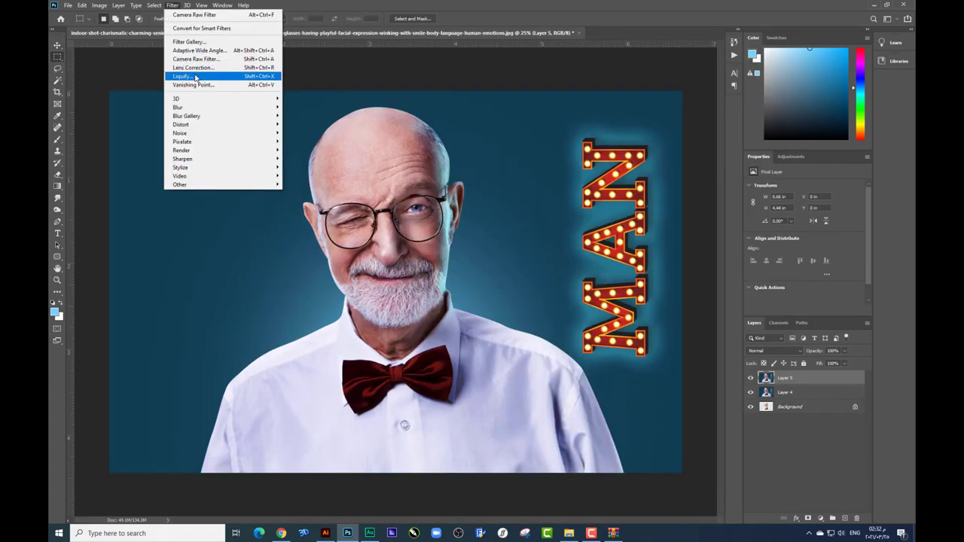
Step: In Camera Raw, cool white balance; set Shadows +28, Whites +9, Texture +9, Clarity/Dehaze +5, Vibrance +15
{"action": "left_click", "coordinate": [193, 61]}
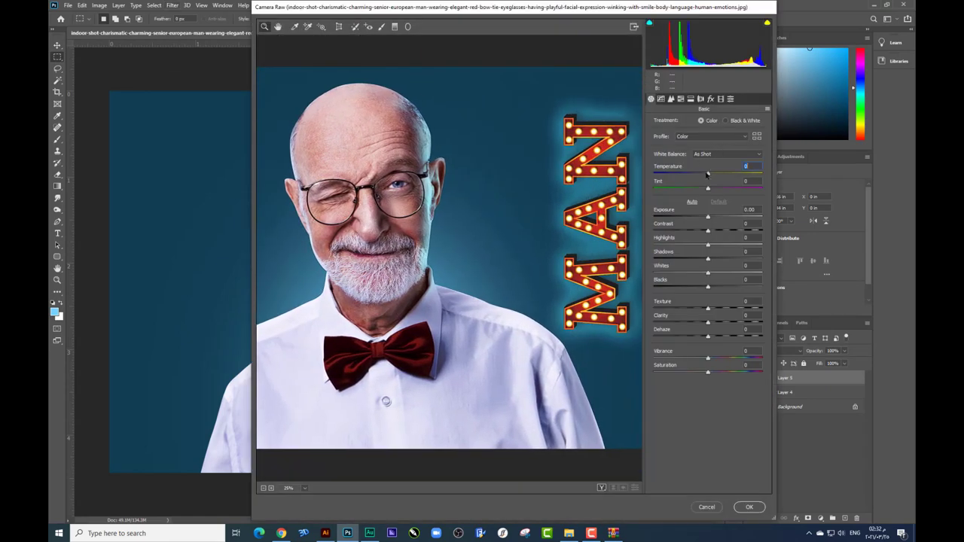
{"action": "mouse_move", "coordinate": [707, 173]}
{"action": "left_mouse_down"}
{"action": "mouse_move", "coordinate": [725, 189]}
{"action": "mouse_move", "coordinate": [700, 189]}
{"action": "mouse_move", "coordinate": [716, 216]}
{"action": "mouse_move", "coordinate": [703, 216]}
{"action": "mouse_move", "coordinate": [719, 231]}
{"action": "mouse_move", "coordinate": [705, 218]}
{"action": "left_mouse_up"}
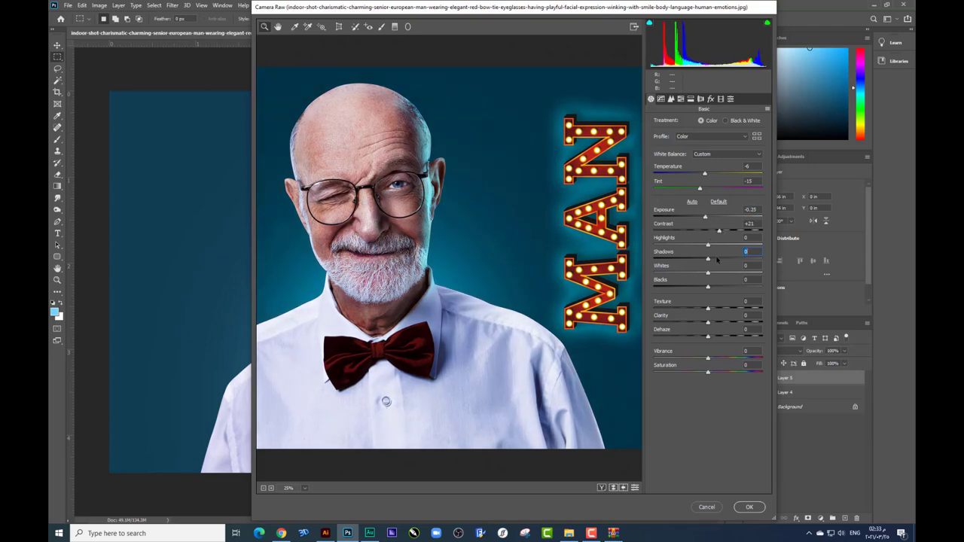
{"action": "left_click_drag", "start_coordinate": [715, 259], "coordinate": [724, 259]}
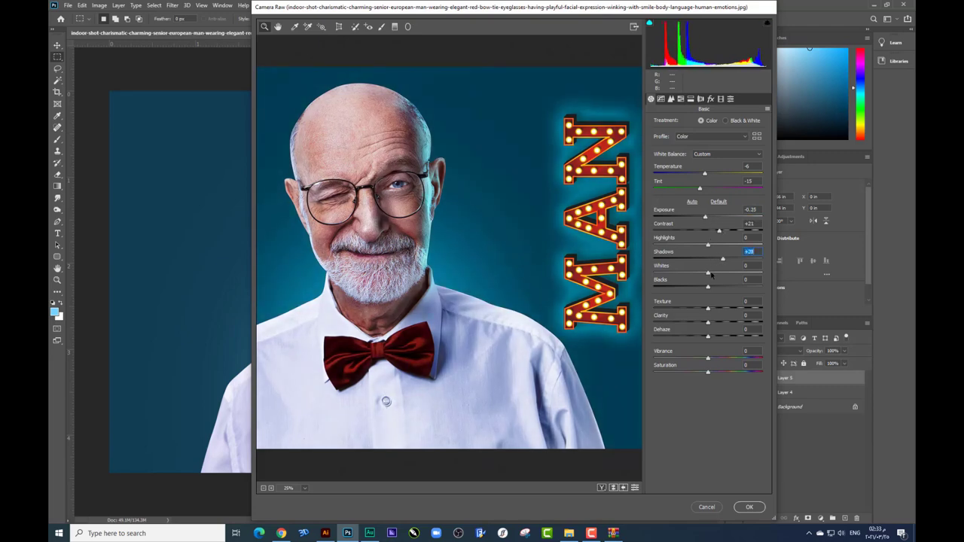
{"action": "left_click_drag", "start_coordinate": [708, 273], "coordinate": [713, 272]}
{"action": "mouse_move", "coordinate": [708, 309]}
{"action": "left_mouse_down"}
{"action": "mouse_move", "coordinate": [719, 309]}
{"action": "mouse_move", "coordinate": [710, 322]}
{"action": "mouse_move", "coordinate": [718, 358]}
{"action": "left_mouse_up"}
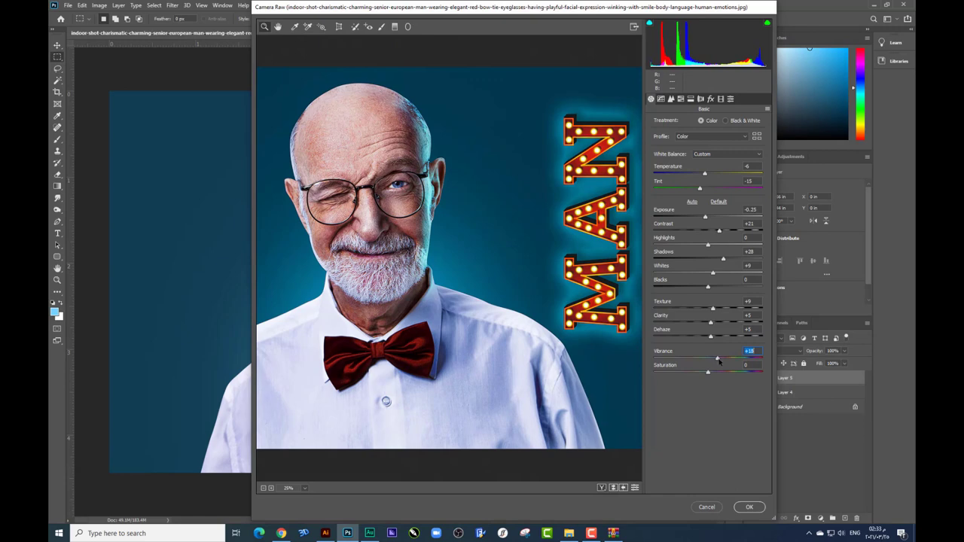
Step: Raise the Tone Curve highlights to +28
{"action": "left_click", "coordinate": [660, 99]}
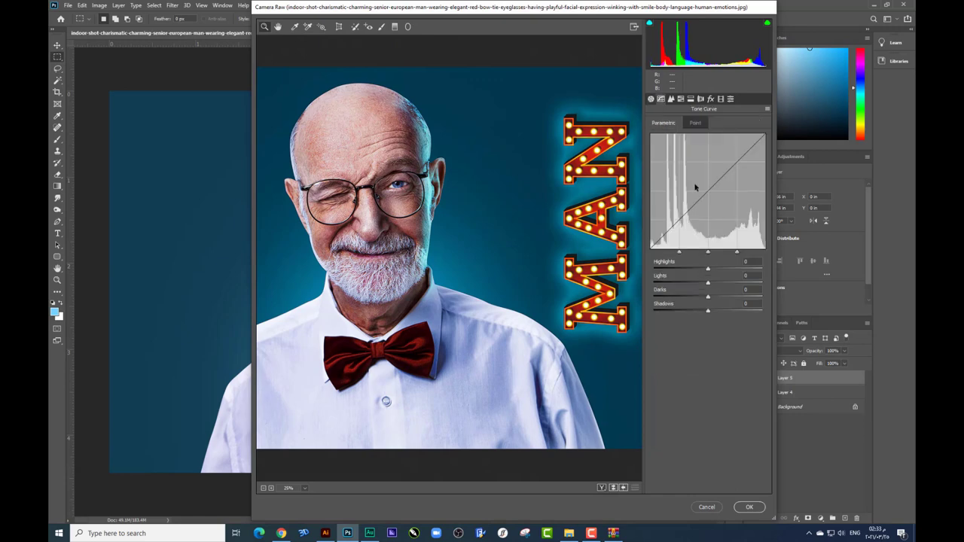
{"action": "right_click", "coordinate": [687, 533]}
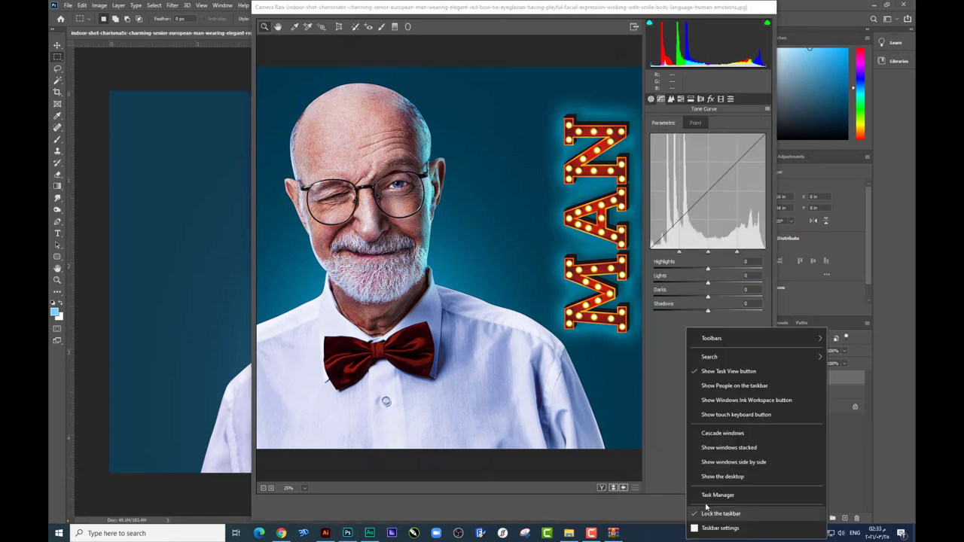
{"action": "left_click", "coordinate": [712, 497]}
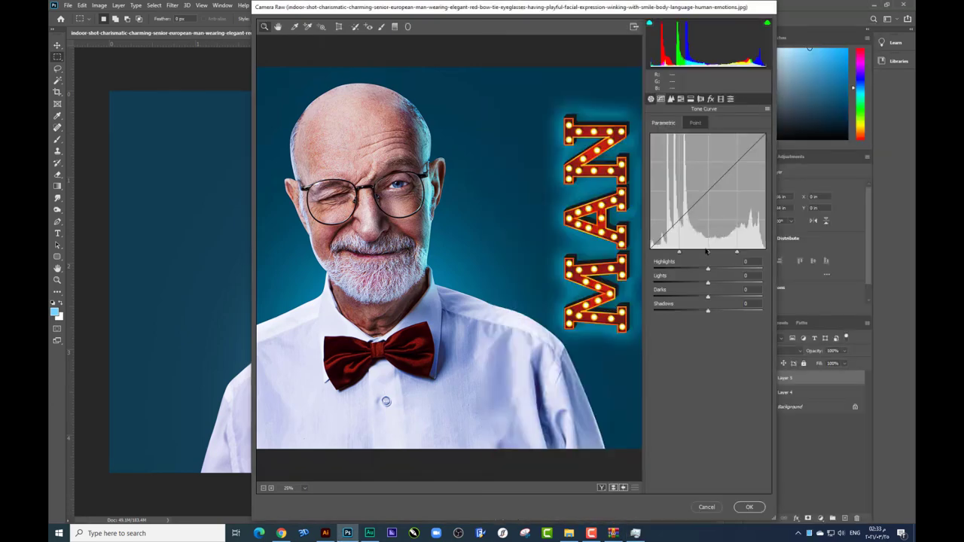
{"action": "mouse_move", "coordinate": [708, 270]}
{"action": "left_mouse_down"}
{"action": "mouse_move", "coordinate": [721, 269]}
{"action": "mouse_move", "coordinate": [702, 311]}
{"action": "left_mouse_up"}
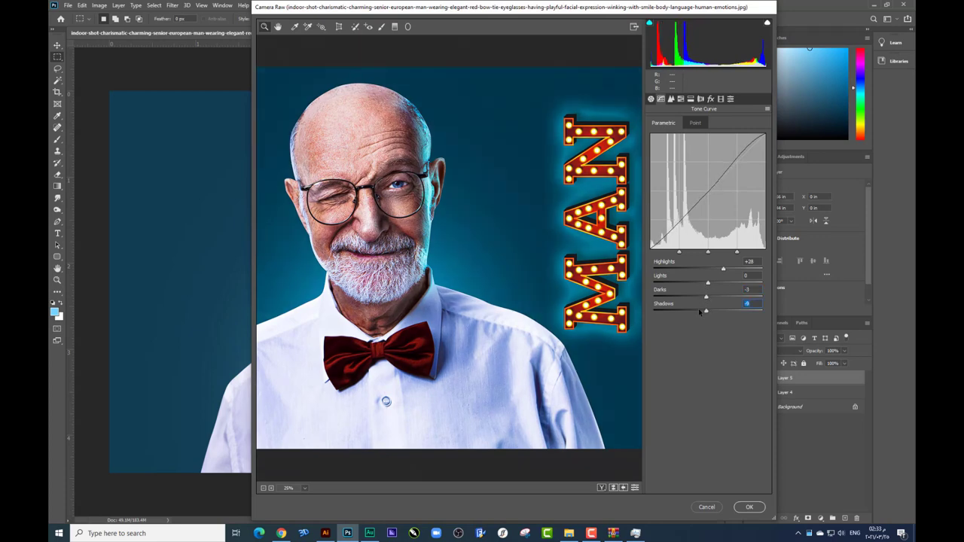
{"action": "left_click", "coordinate": [710, 312]}
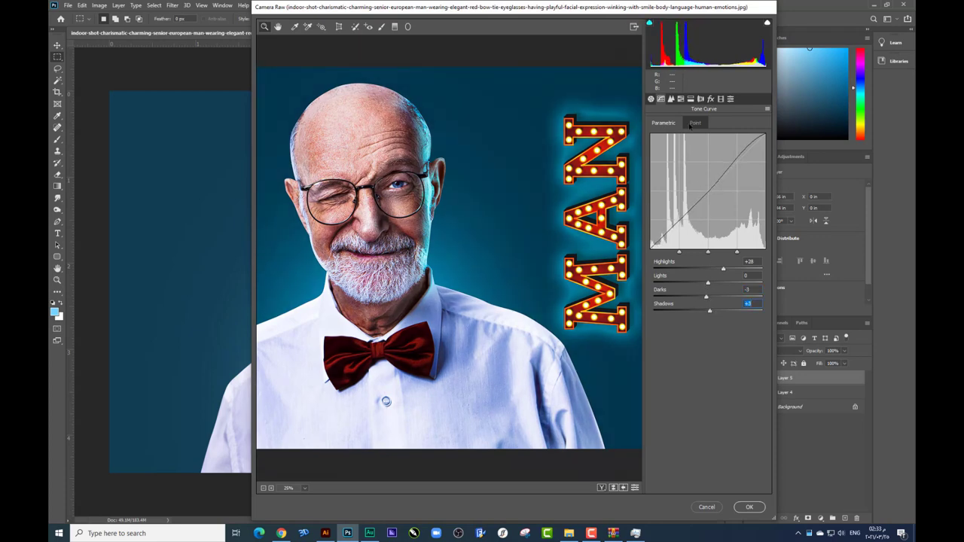
Step: Set HSL hues: Reds +22, Oranges -33, Yellows +25, Greens +27, Aquas -74, Purples/Magentas -100
{"action": "left_click", "coordinate": [670, 99]}
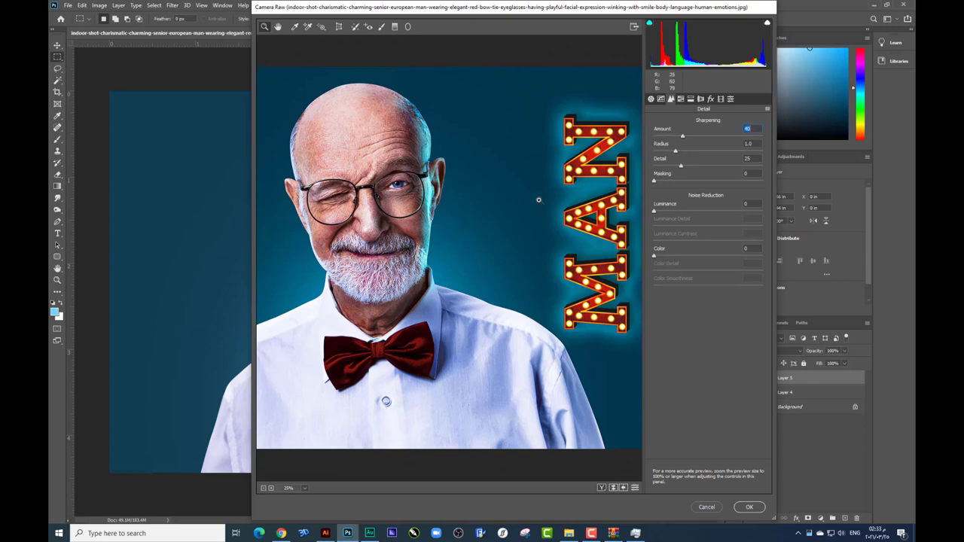
{"action": "left_click", "coordinate": [680, 99]}
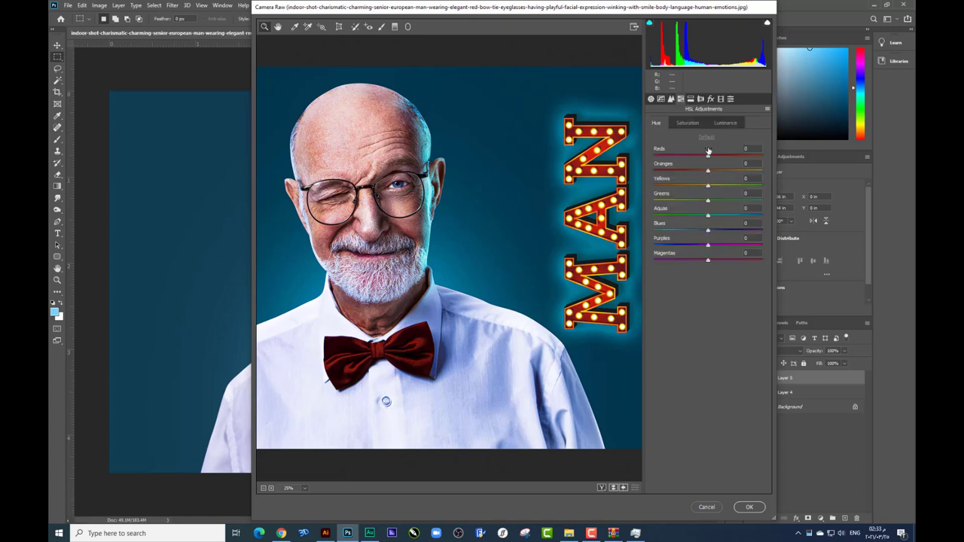
{"action": "mouse_move", "coordinate": [708, 155]}
{"action": "left_mouse_down"}
{"action": "mouse_move", "coordinate": [728, 156]}
{"action": "mouse_move", "coordinate": [691, 172]}
{"action": "mouse_move", "coordinate": [686, 201]}
{"action": "left_mouse_up"}
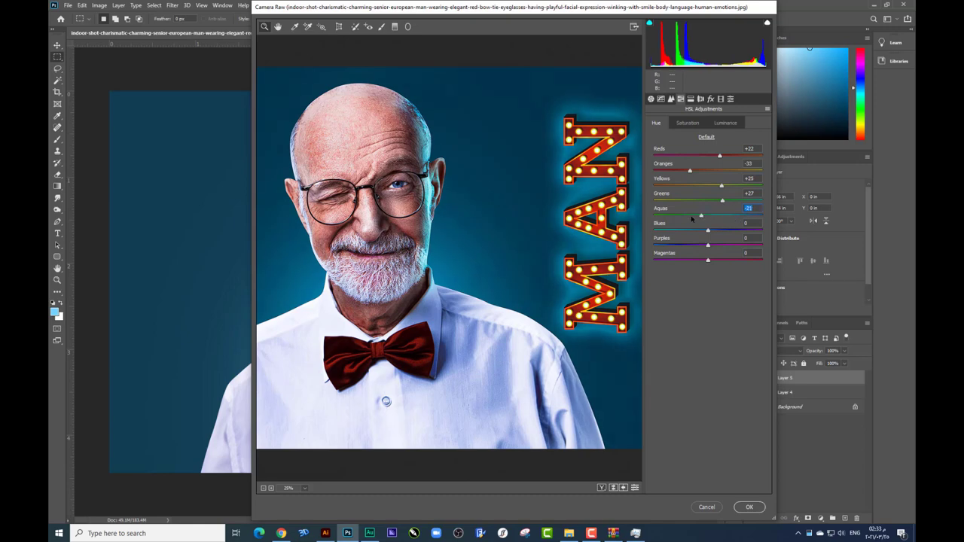
{"action": "left_click_drag", "start_coordinate": [709, 216], "coordinate": [669, 215]}
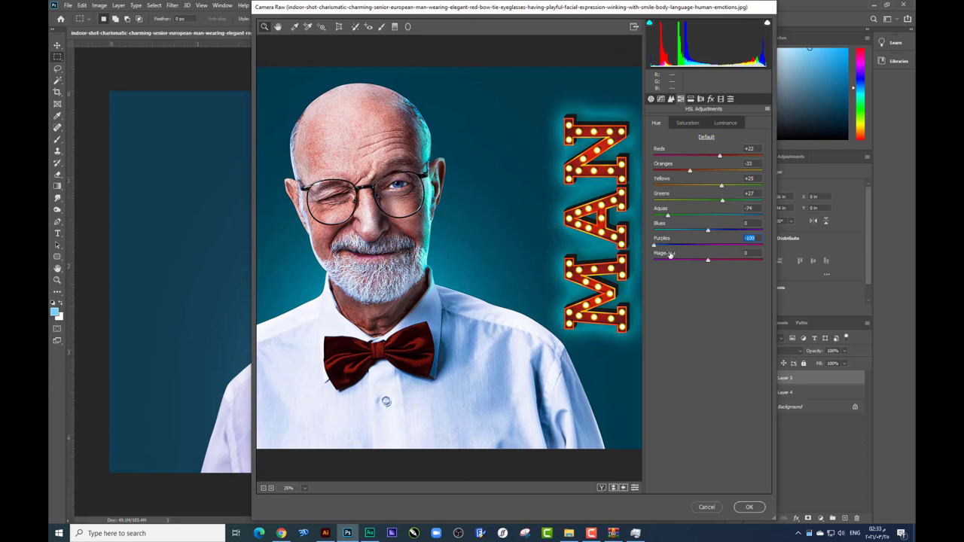
{"action": "left_click_drag", "start_coordinate": [707, 259], "coordinate": [749, 261]}
Step: Add a post-crop vignette with Amount -46 and Midpoint 45
{"action": "left_click", "coordinate": [700, 99]}
{"action": "left_click", "coordinate": [710, 98]}
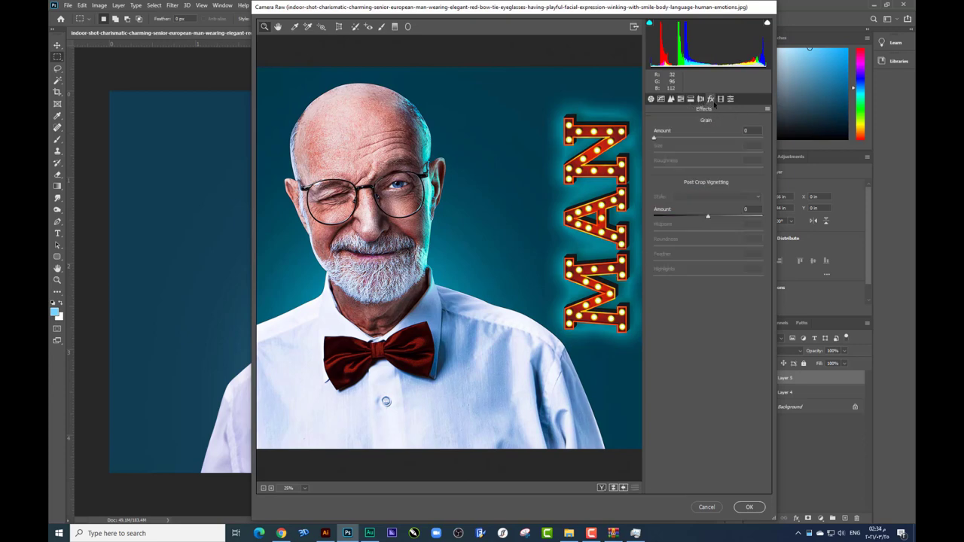
{"action": "left_click_drag", "start_coordinate": [704, 216], "coordinate": [680, 217]}
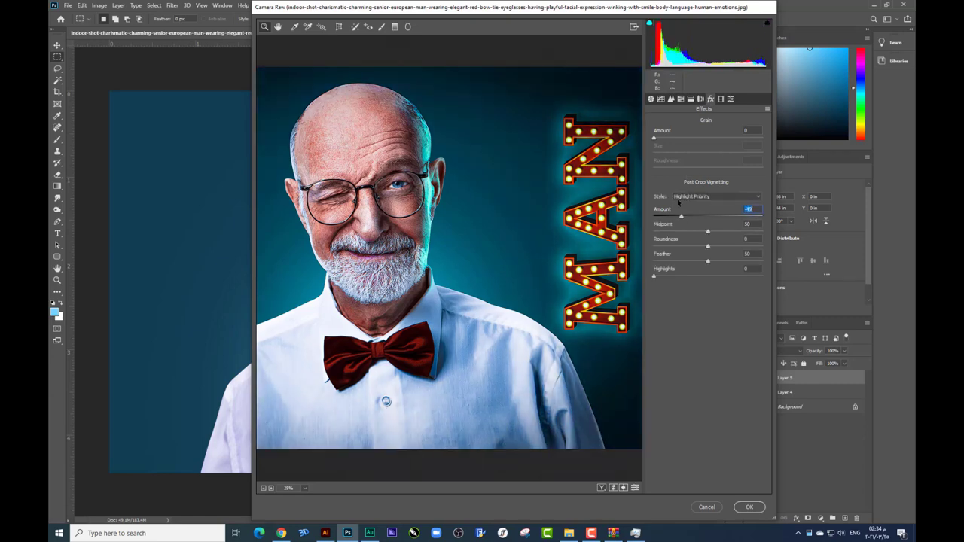
{"action": "key", "text": "ctrl+minus"}
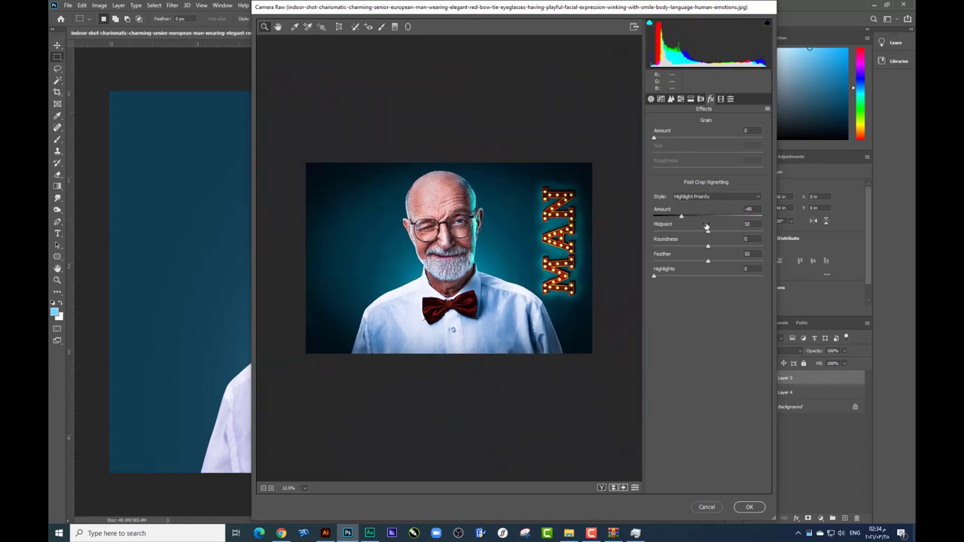
{"action": "left_click_drag", "start_coordinate": [706, 231], "coordinate": [702, 232]}
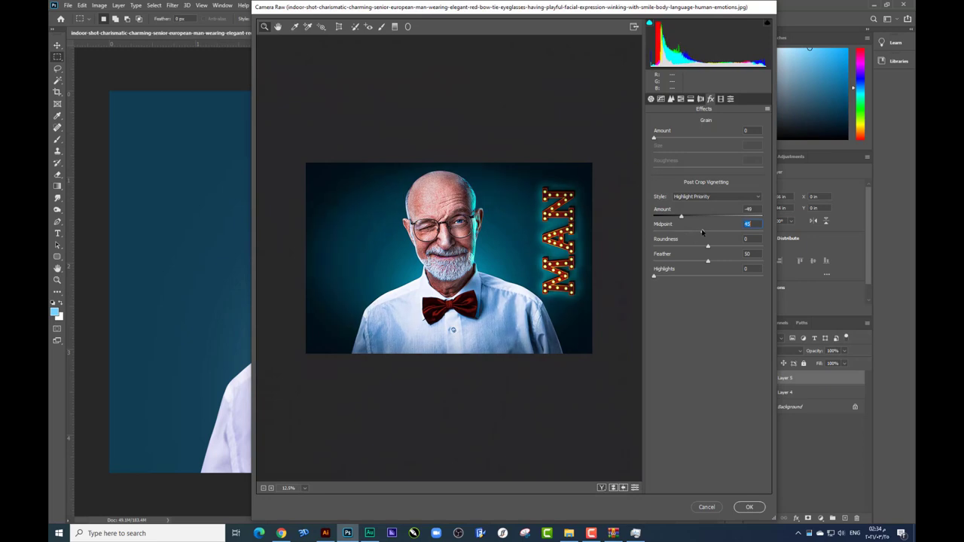
Step: Set Calibration Shadows Tint -100, Red Hue +31, Green Hue -23, Blue Hue -8, and apply
{"action": "left_click", "coordinate": [719, 98]}
{"action": "left_click_drag", "start_coordinate": [710, 159], "coordinate": [654, 157]}
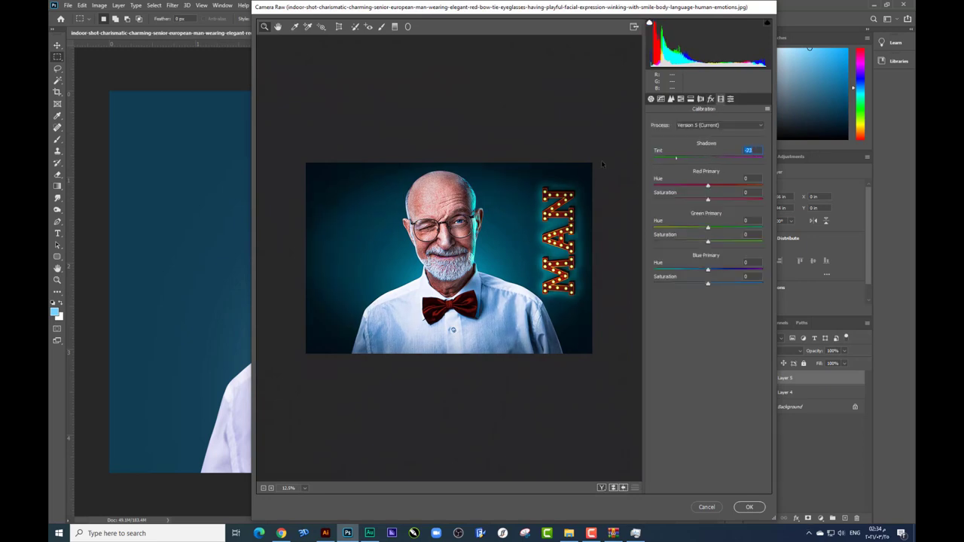
{"action": "left_click_drag", "start_coordinate": [706, 185], "coordinate": [696, 186]}
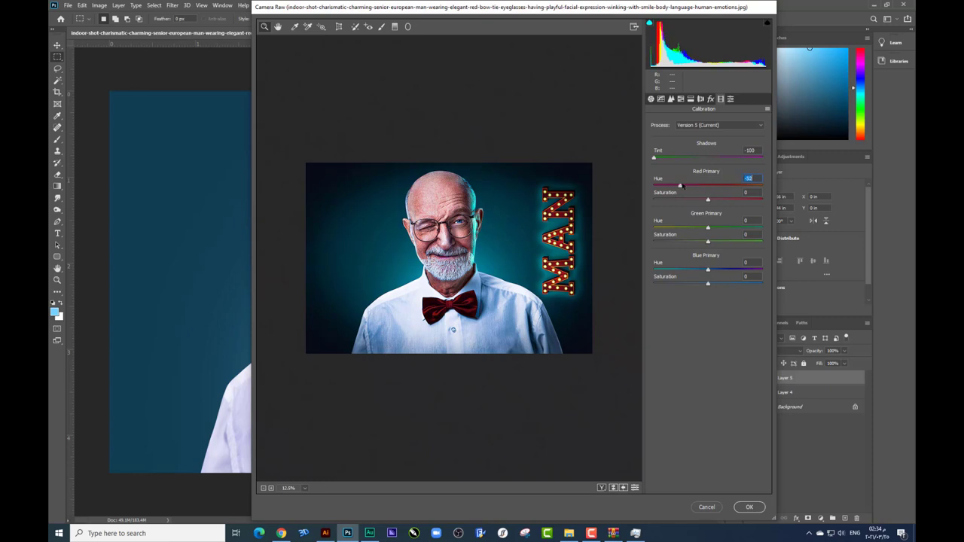
{"action": "left_click", "coordinate": [723, 184]}
{"action": "mouse_move", "coordinate": [709, 227]}
{"action": "left_mouse_down"}
{"action": "mouse_move", "coordinate": [724, 229]}
{"action": "mouse_move", "coordinate": [695, 229]}
{"action": "left_mouse_up"}
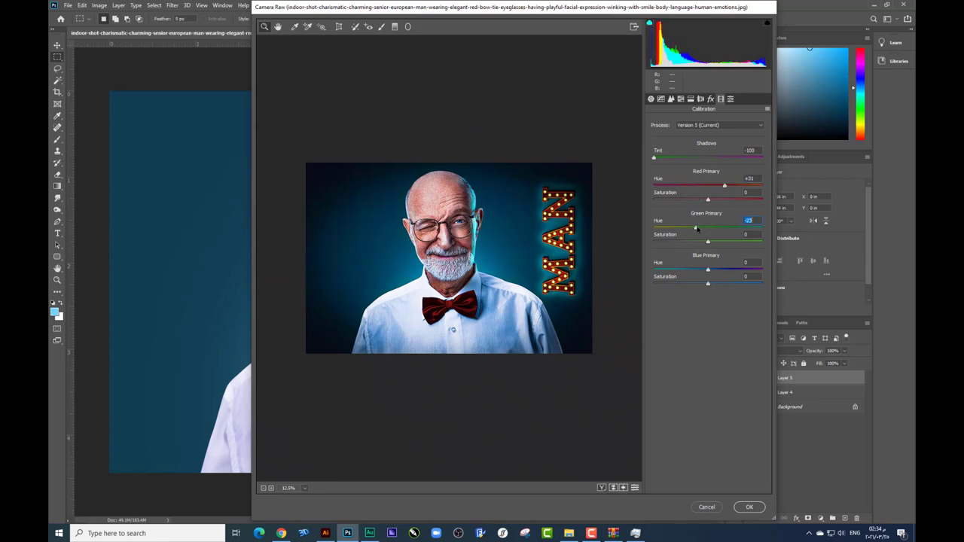
{"action": "left_click_drag", "start_coordinate": [708, 266], "coordinate": [696, 270]}
{"action": "left_click_drag", "start_coordinate": [708, 283], "coordinate": [691, 283]}
{"action": "type", "text": "0"}
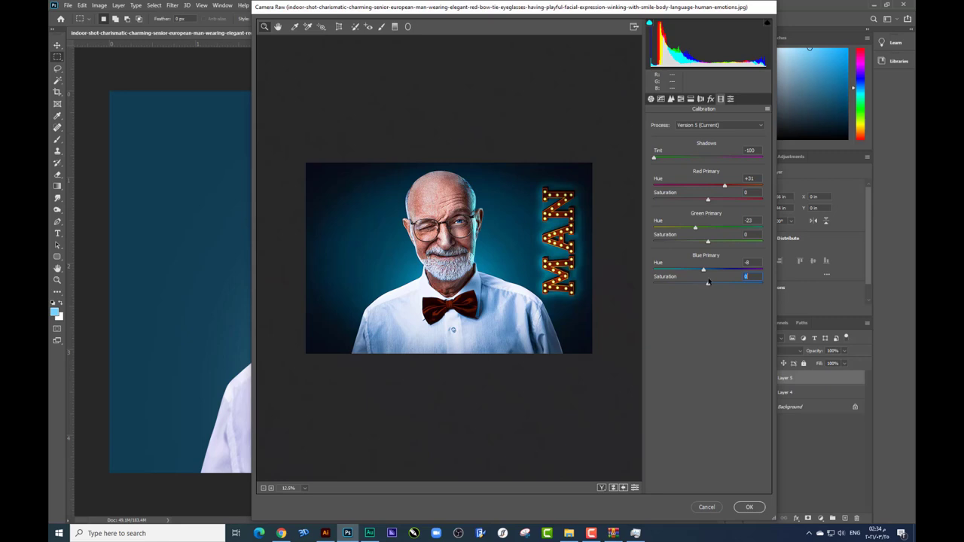
{"action": "left_click", "coordinate": [746, 506]}
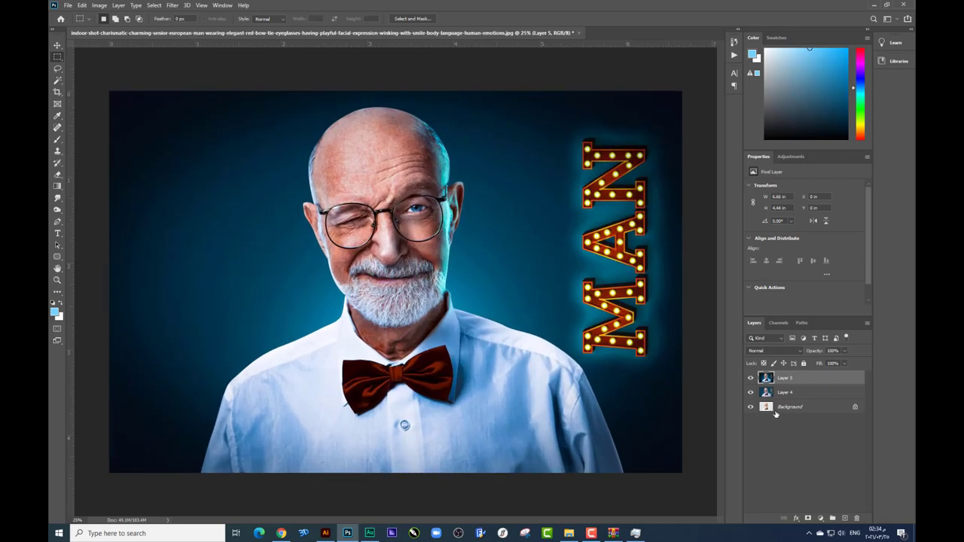
Step: Delete Layer 4 and fit the whole canvas on screen
{"action": "left_click", "coordinate": [784, 393]}
{"action": "key", "text": "Delete"}
{"action": "key", "text": "ctrl+0"}
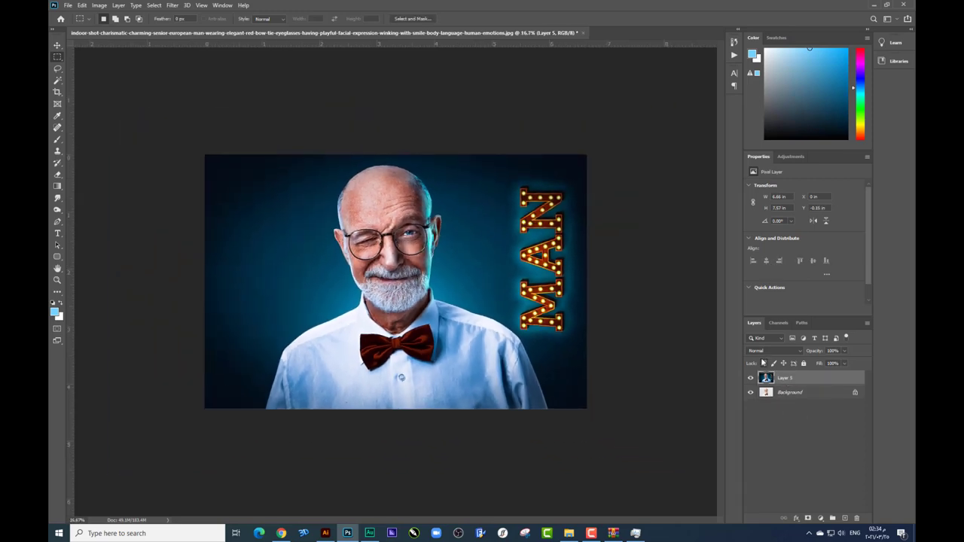
Step: Toggle Layer 5's visibility to compare the grade with the original, then hide all panels
{"action": "left_click", "coordinate": [751, 378]}
{"action": "left_click", "coordinate": [751, 378]}
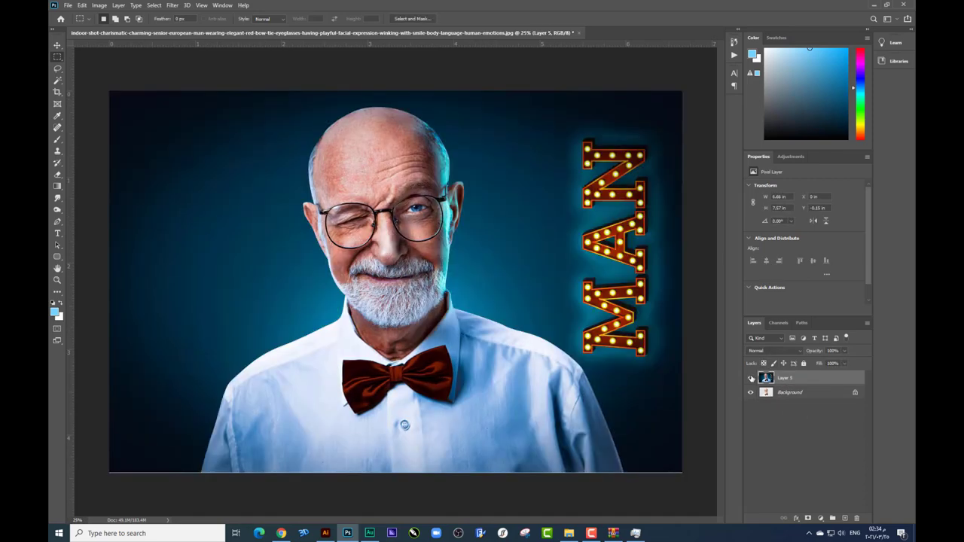
{"action": "left_click", "coordinate": [750, 378]}
{"action": "left_click", "coordinate": [751, 378]}
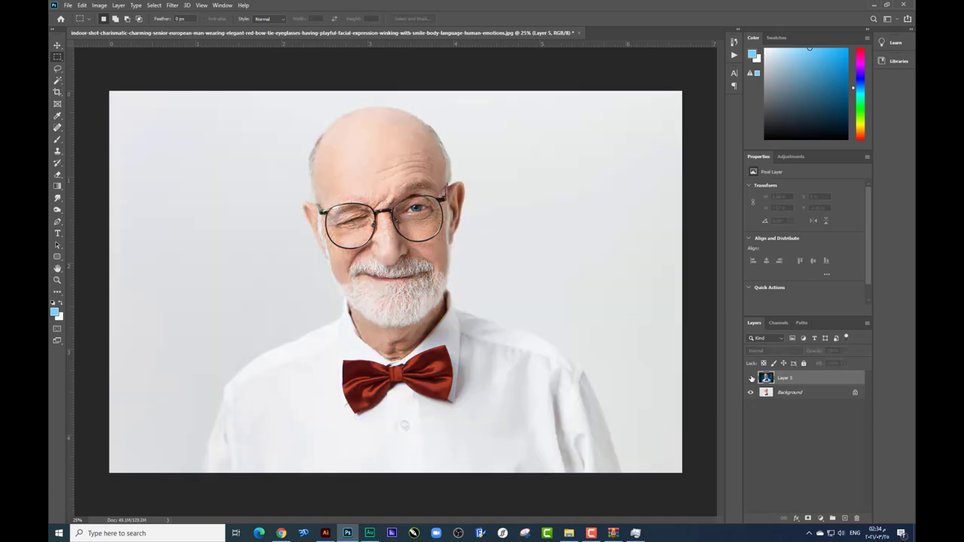
{"action": "left_click", "coordinate": [750, 377]}
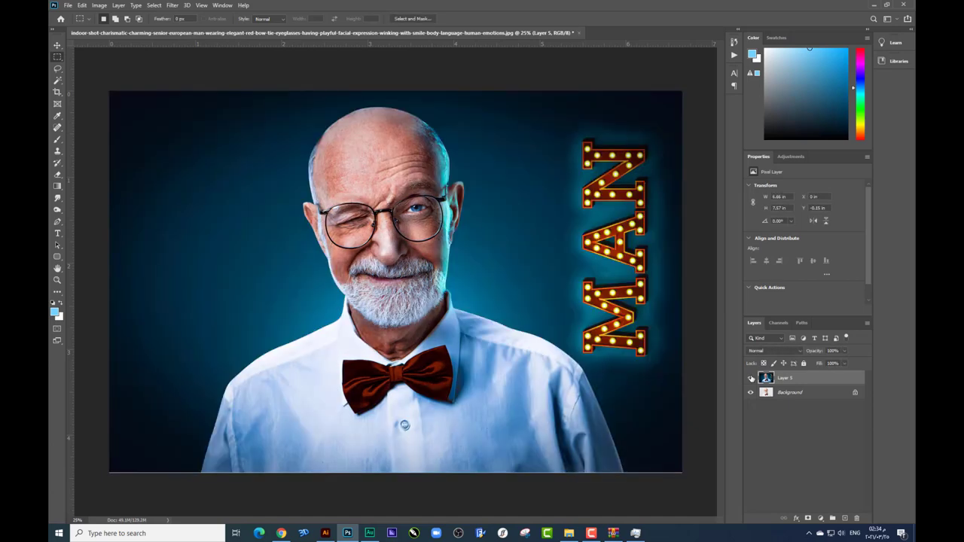
{"action": "left_click", "coordinate": [751, 378]}
{"action": "key", "text": "Tab"}
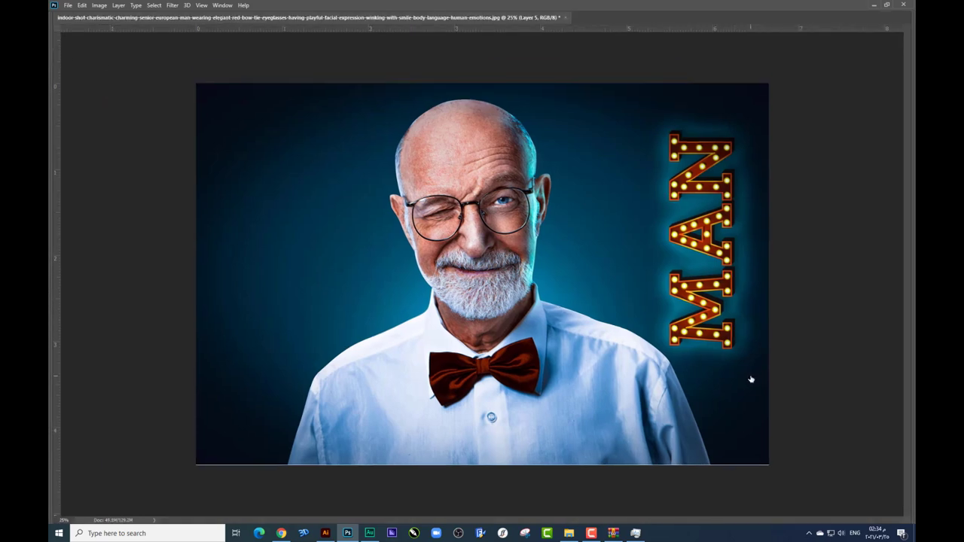